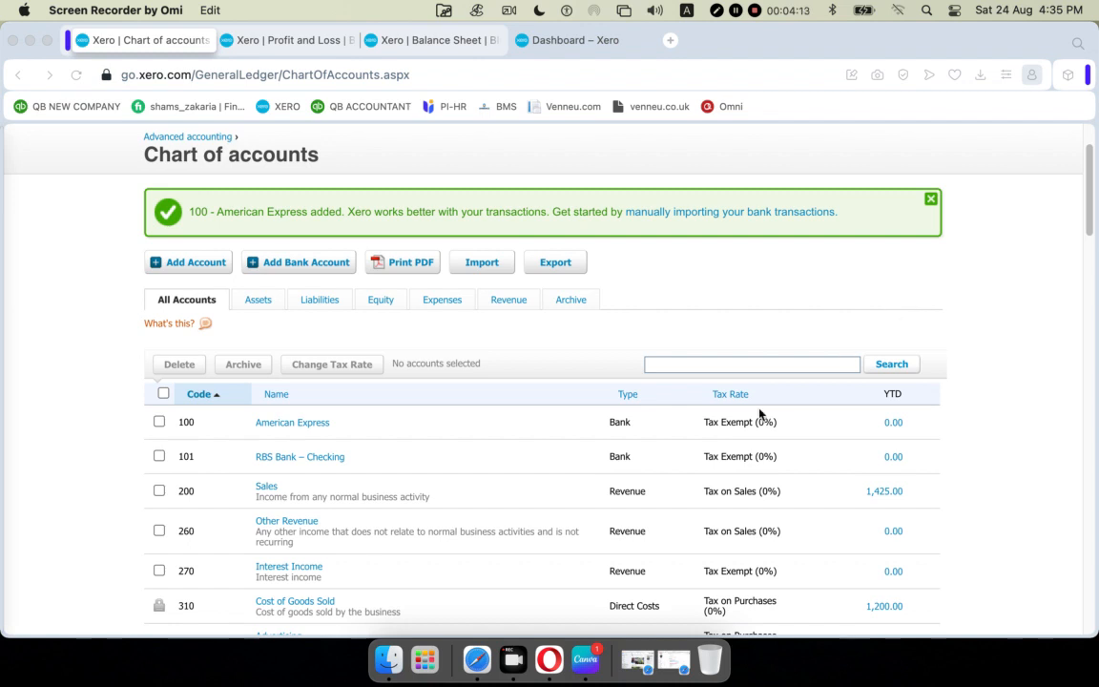
Dismiss the American Express added banner and scroll through the 58-account chart of accounts.
click(930, 198)
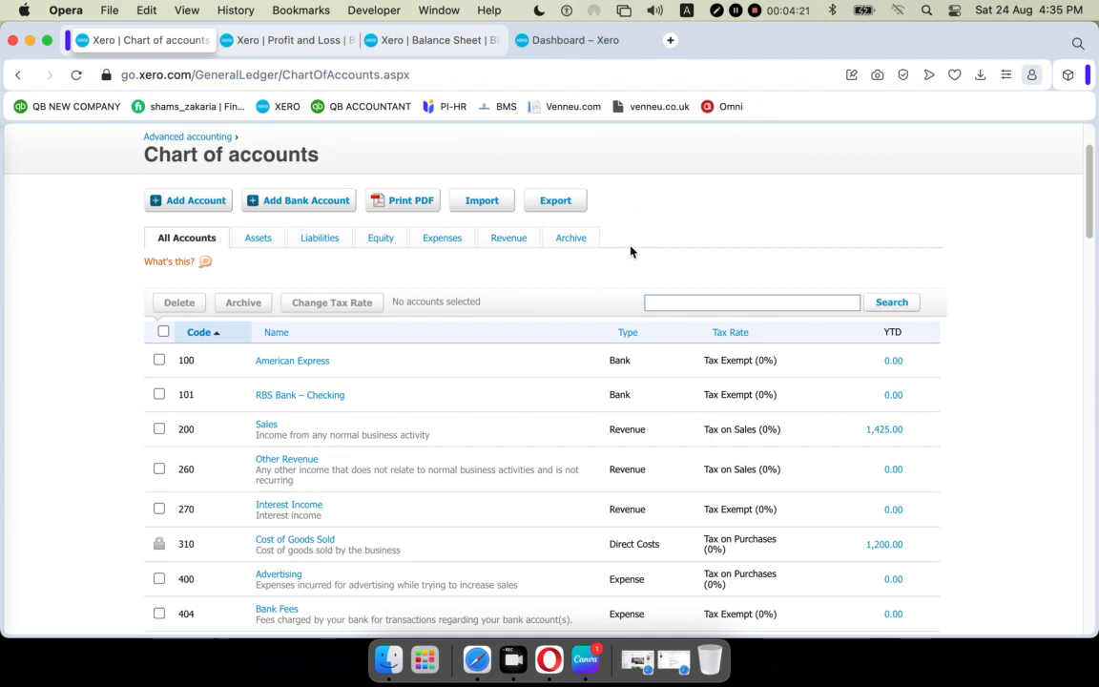
scroll(630, 251, down, 1)
scroll(631, 251, down, 15)
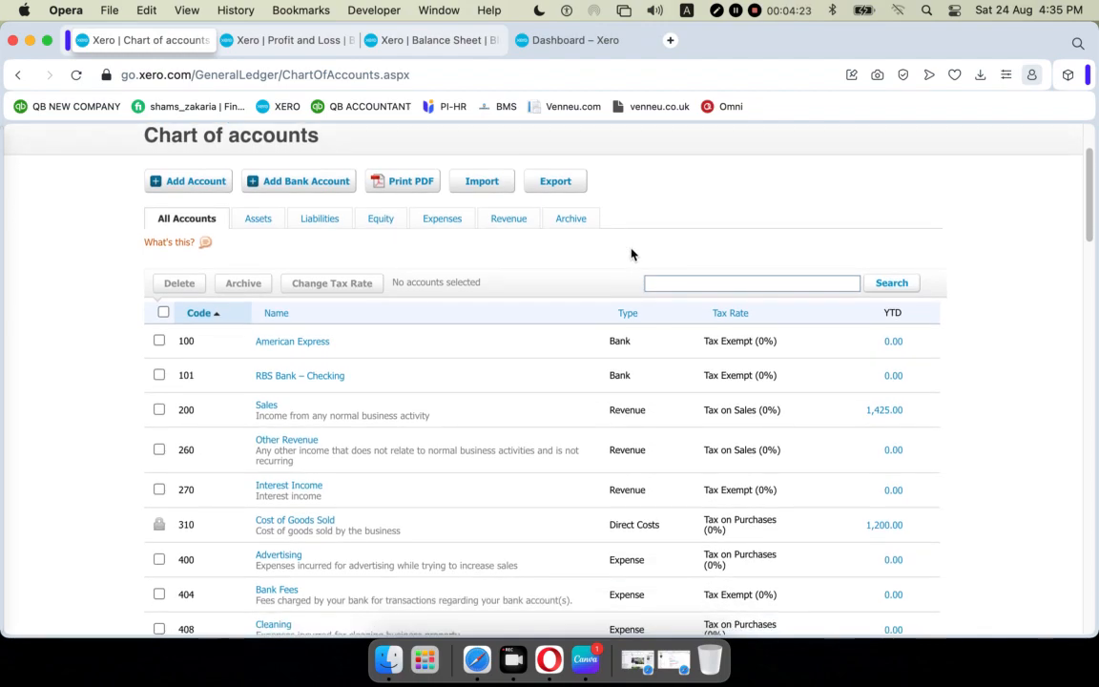
scroll(628, 258, down, 10)
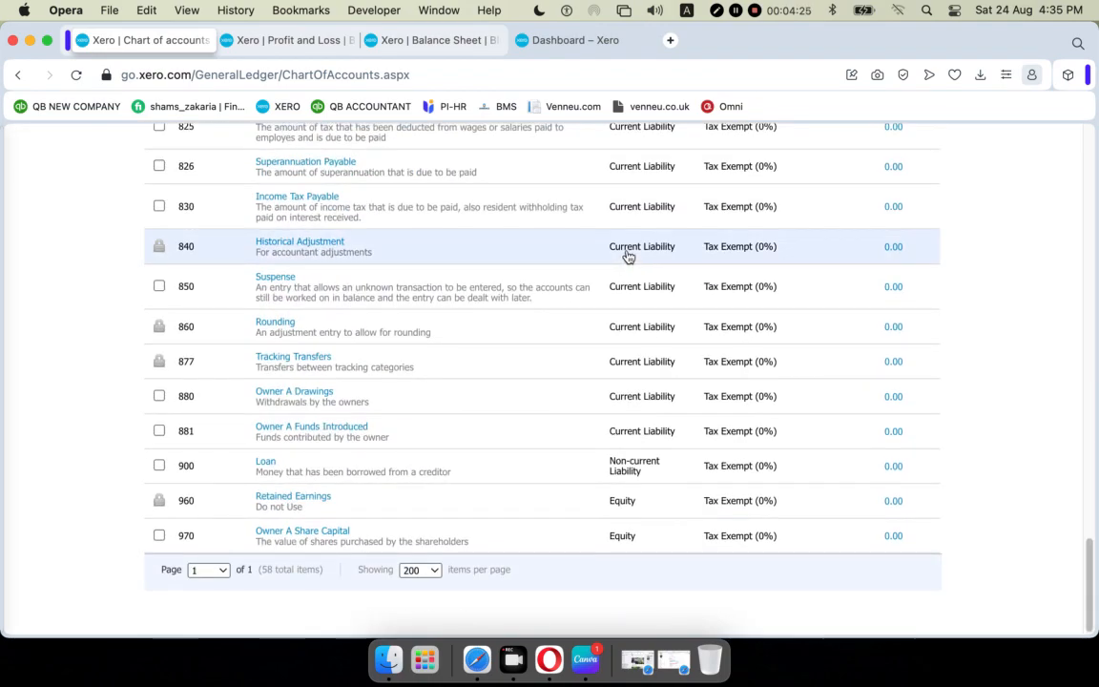
scroll(629, 256, up, 12)
scroll(631, 257, up, 15)
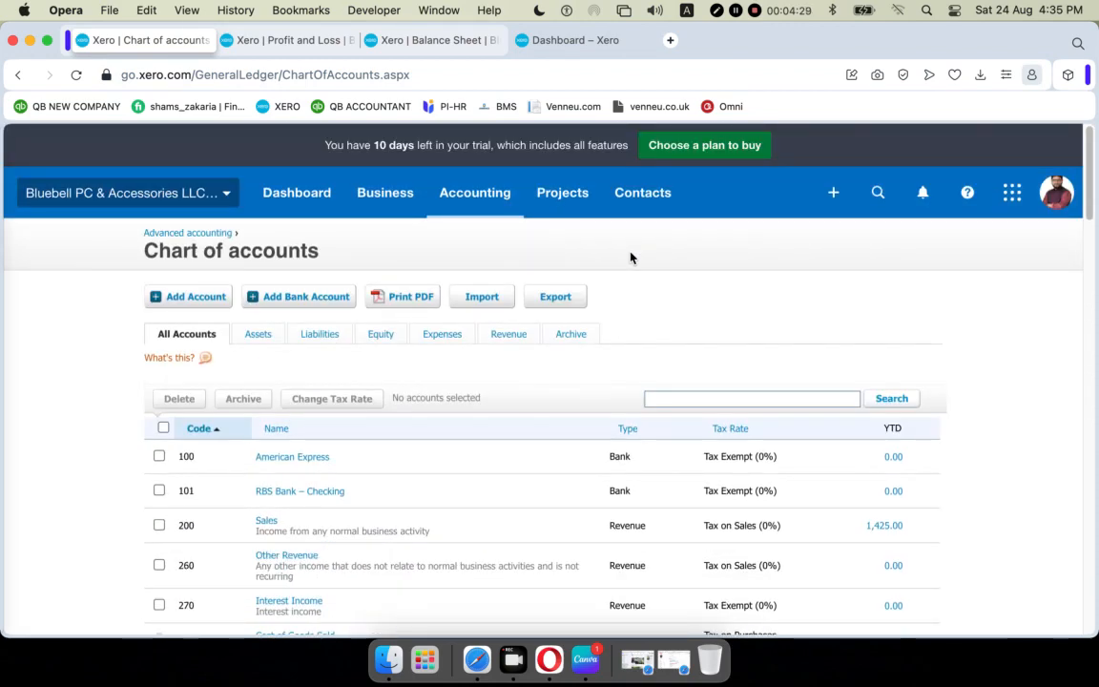
Look through the Profit and Loss, Balance Sheet and Dashboard tabs, then return to Chart of accounts.
click(286, 40)
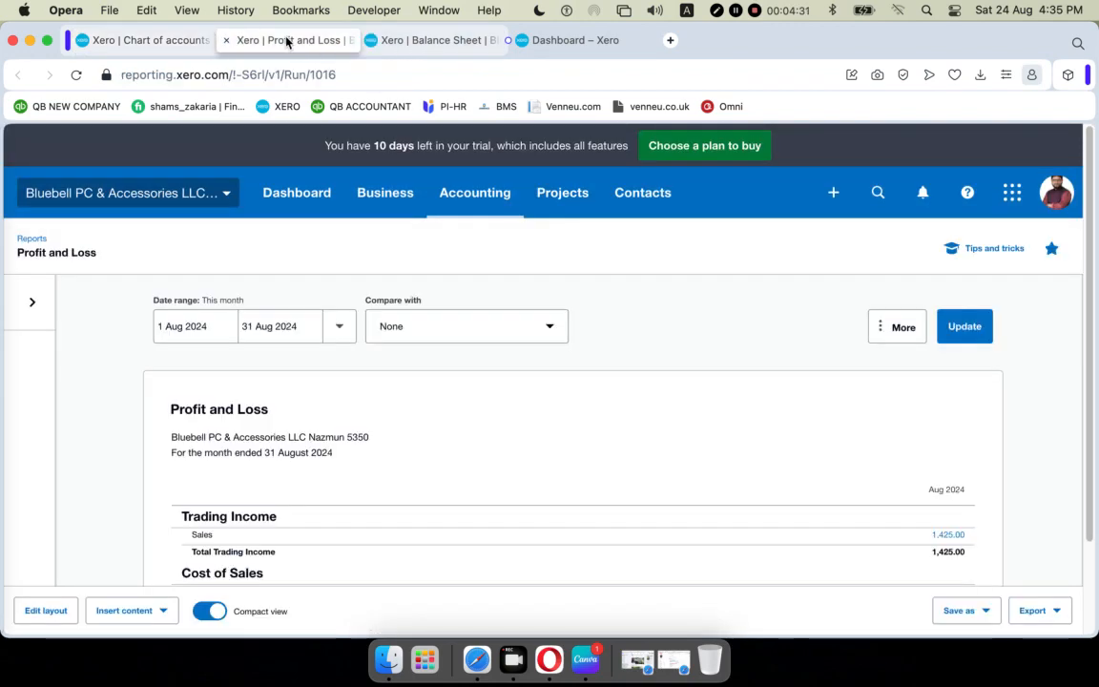
click(431, 40)
click(585, 42)
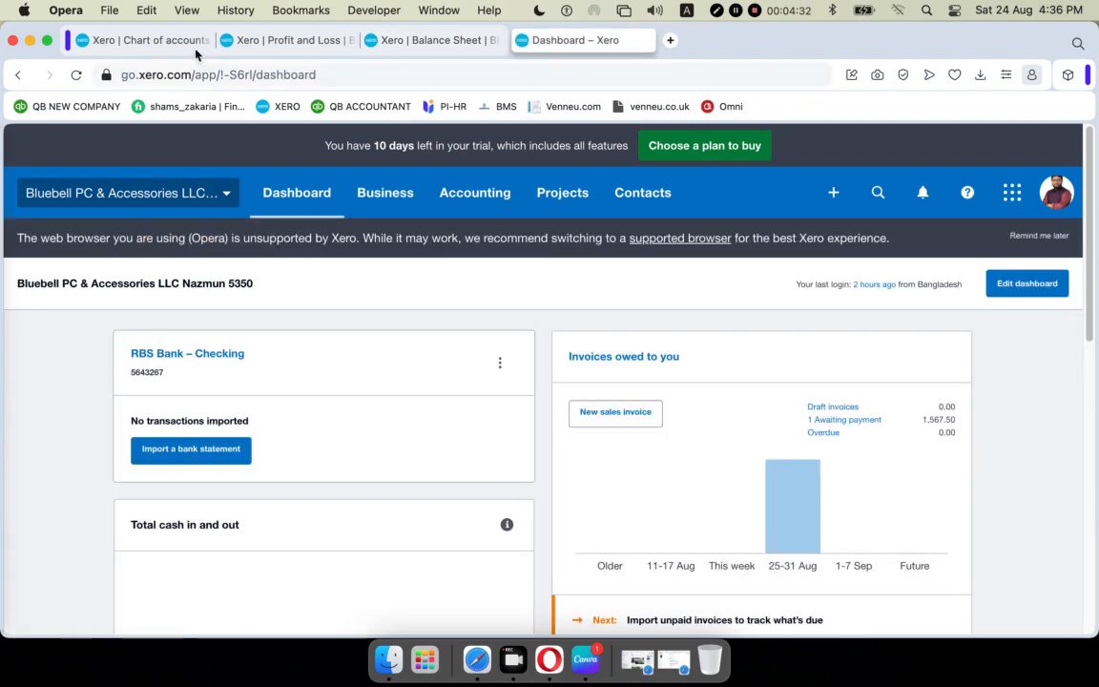
click(144, 40)
Scroll the chart of accounts, dismiss the browser context menu, and switch to the Balance Sheet report.
scroll(924, 439, down, 10)
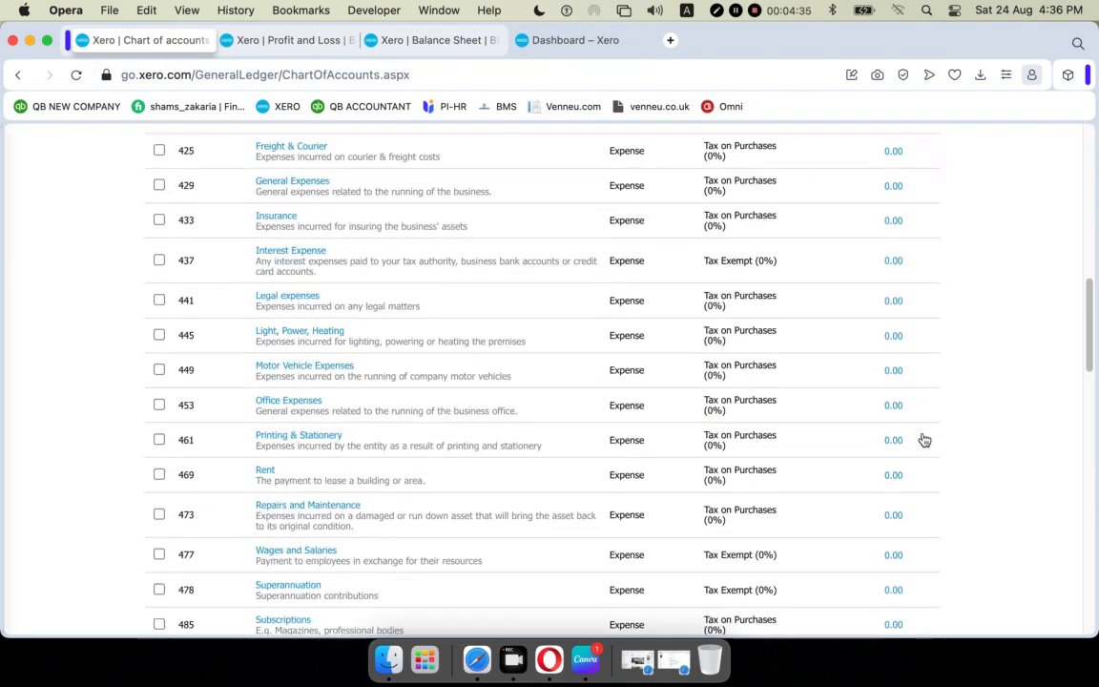
right_click(923, 432)
click(1006, 543)
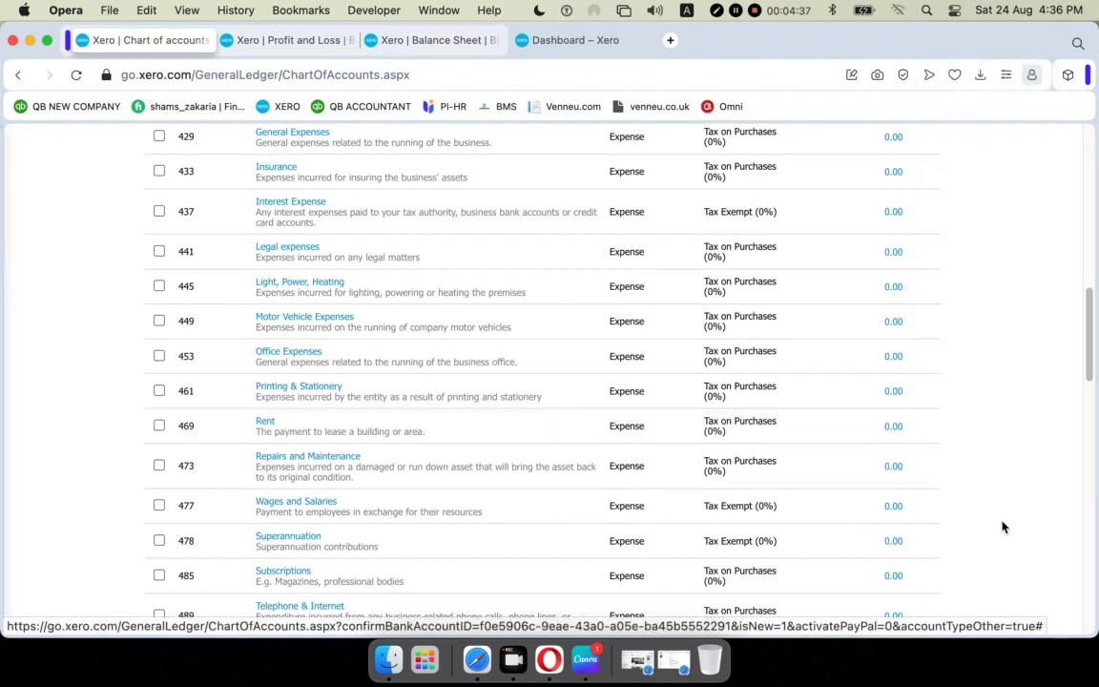
scroll(885, 468, up, 1)
right_click(885, 466)
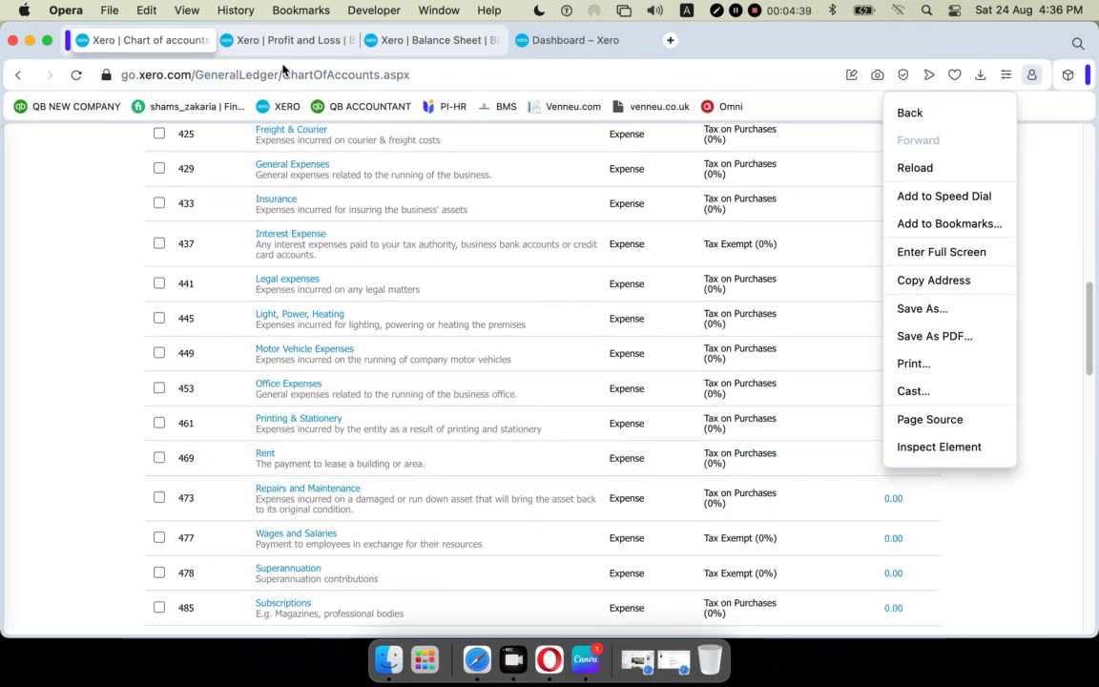
click(419, 38)
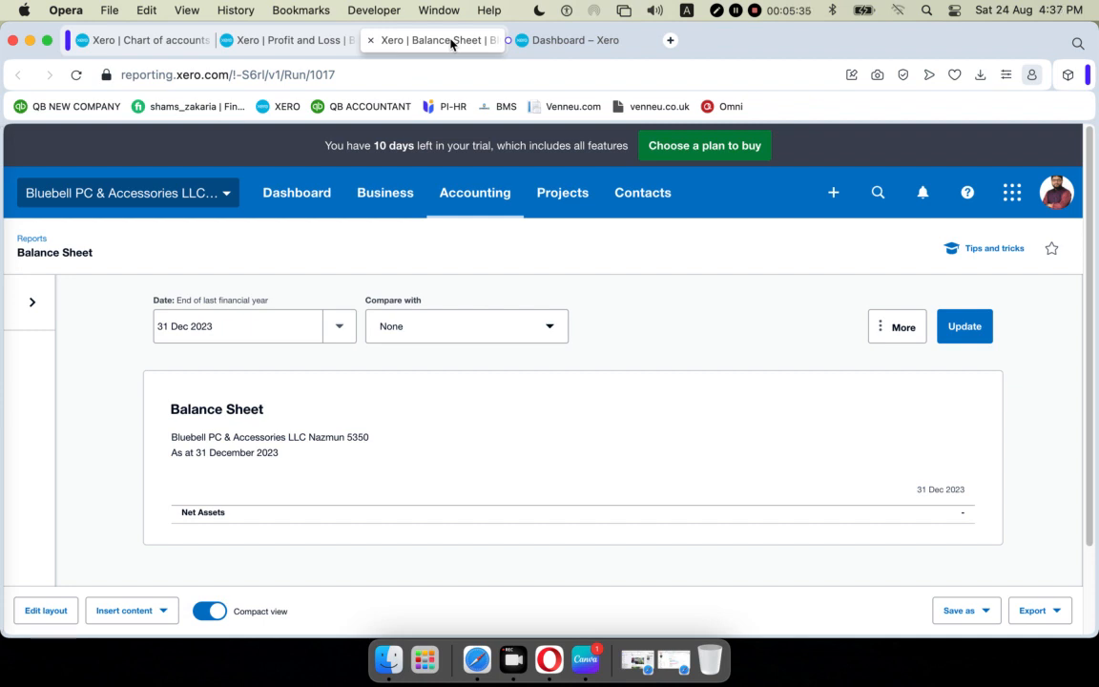
Open the Create new menu listing Invoice, Bill and Quote from the header + button.
click(834, 194)
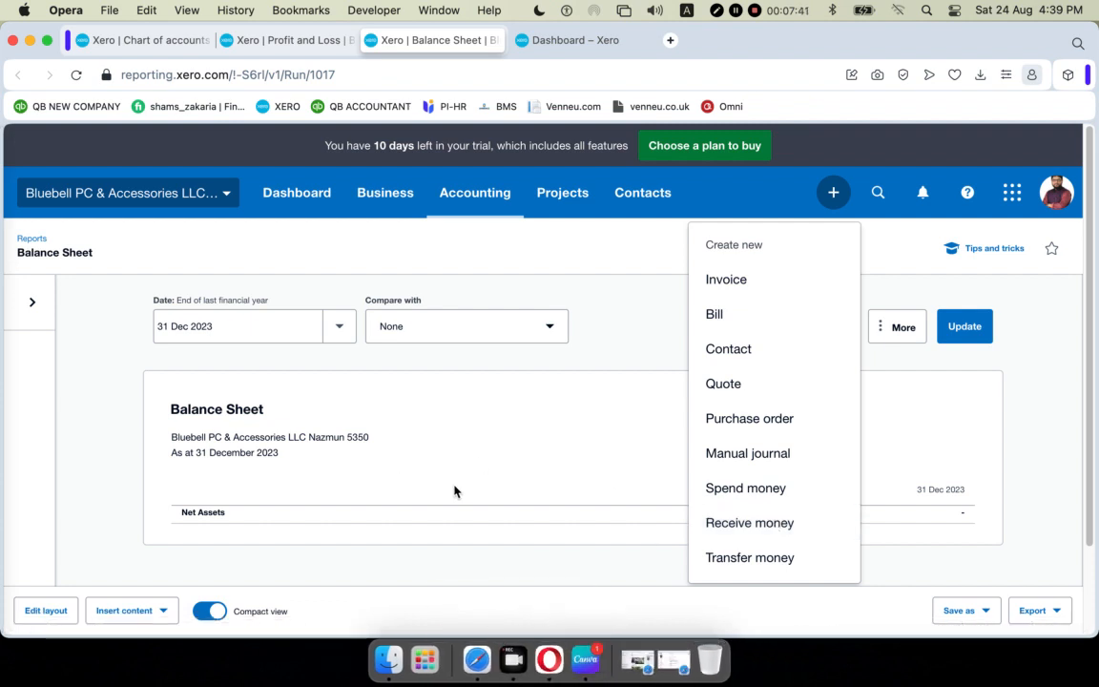
Close the Create new menu and show the organisation menu with Files, Settings and Demo Company.
click(105, 447)
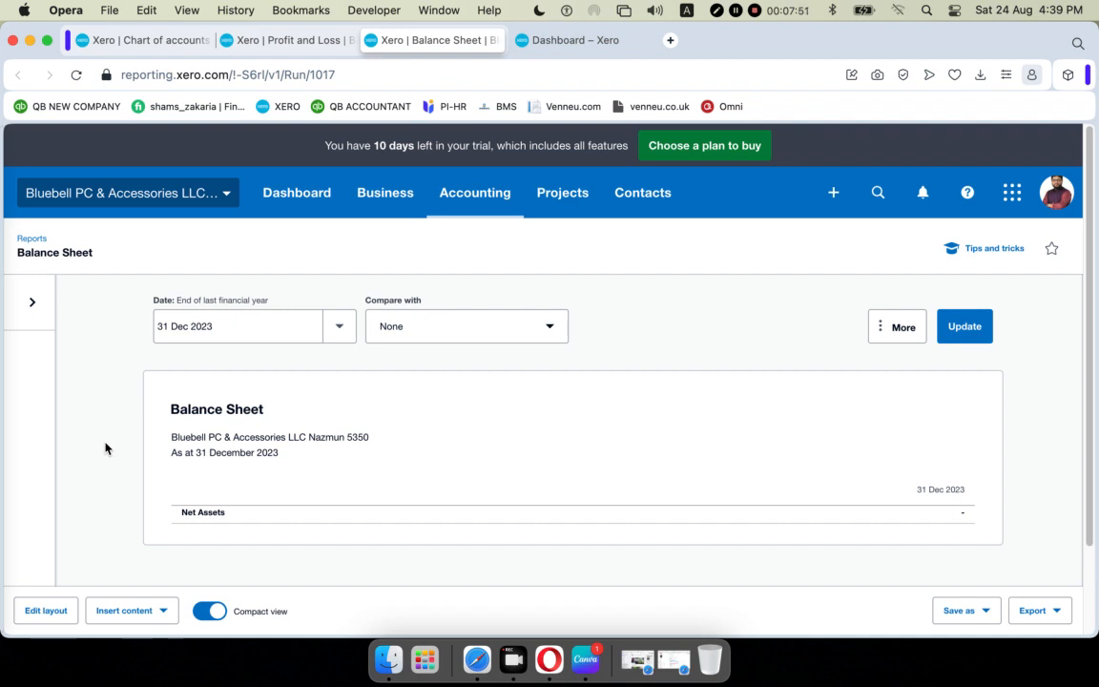
click(230, 195)
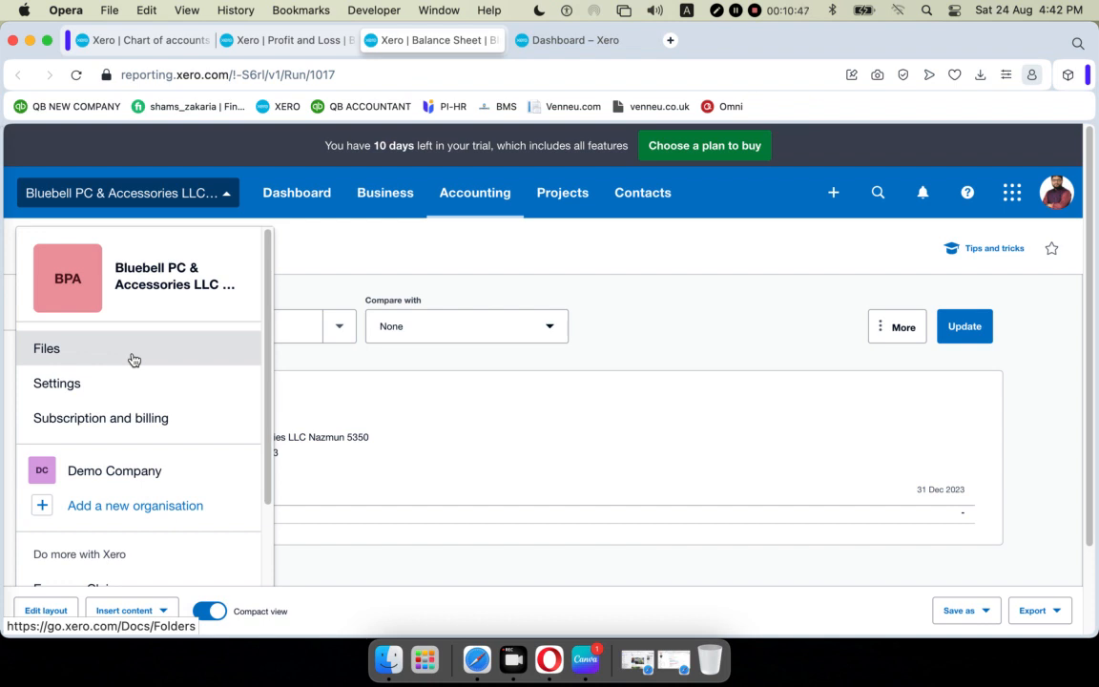
Go to Contacts > All contacts from the top navigation.
click(643, 191)
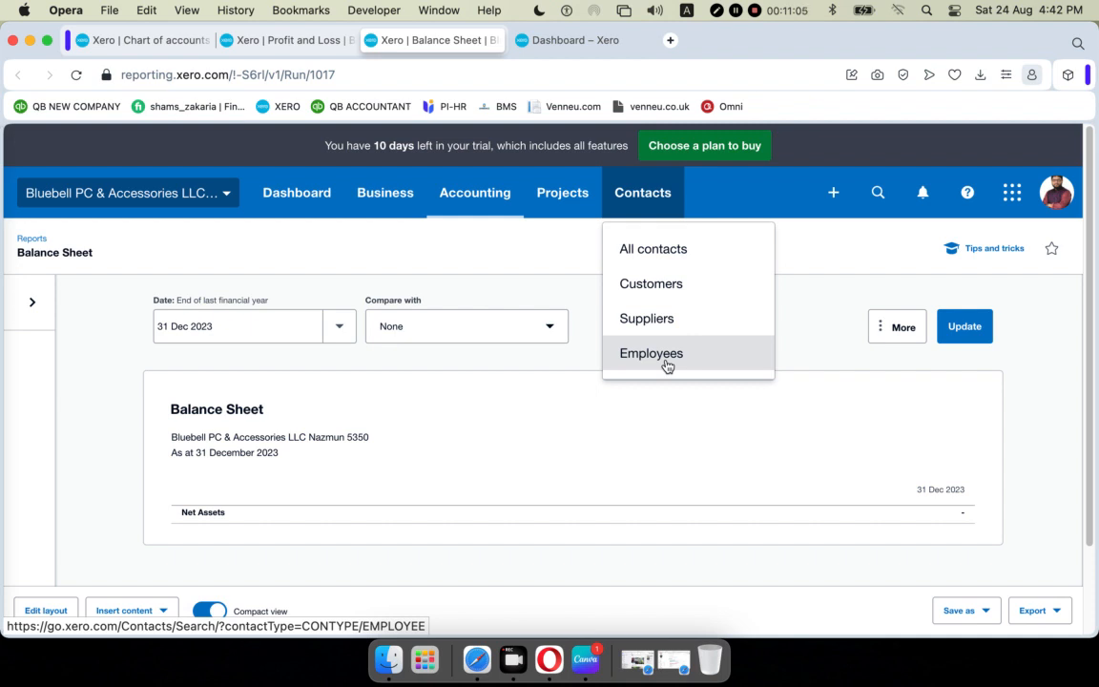
click(665, 252)
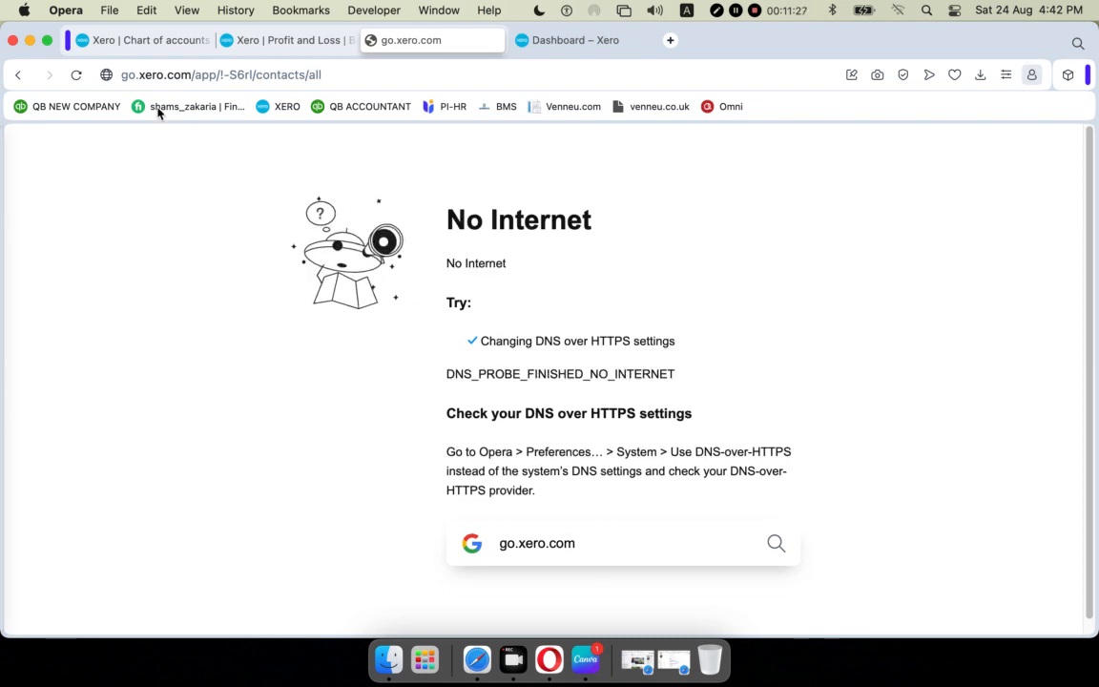
Reload the Xero contacts page after the No Internet error.
click(73, 76)
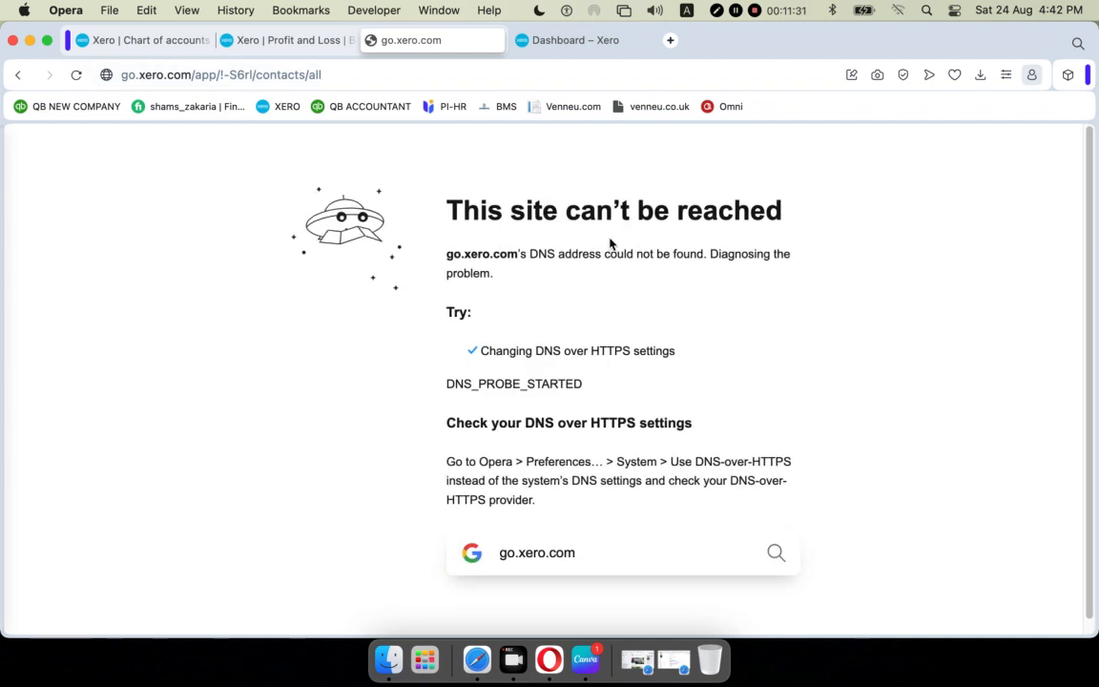
Turn on Wi-Fi from the macOS menu bar and reload the unreachable go.xero.com contacts page.
click(897, 10)
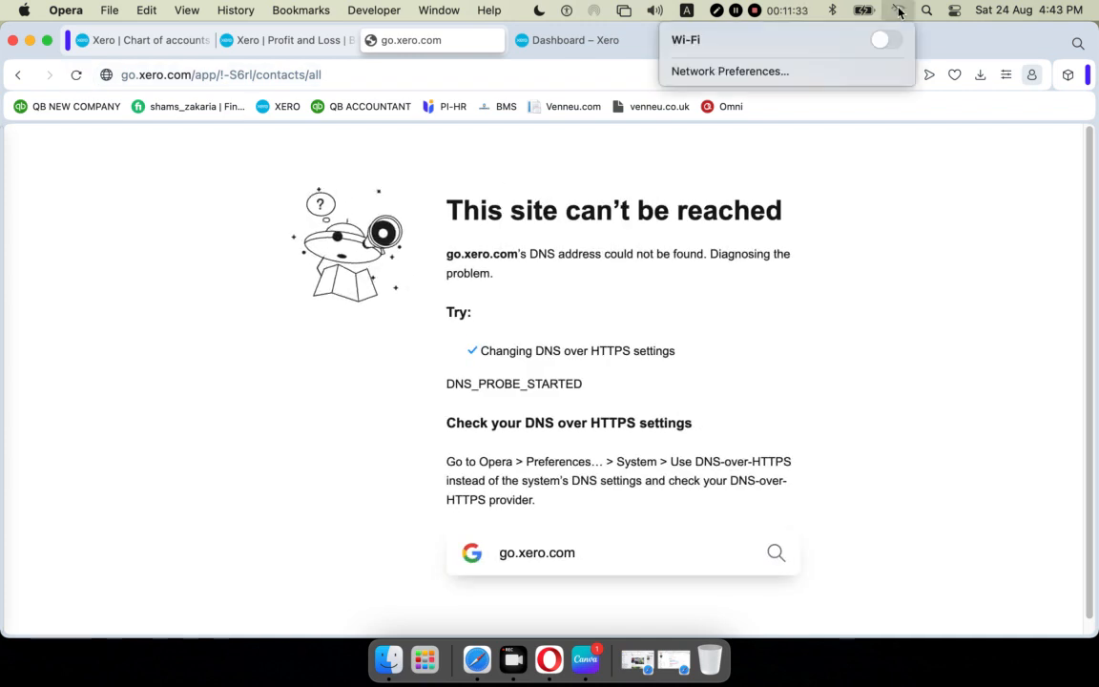
click(887, 40)
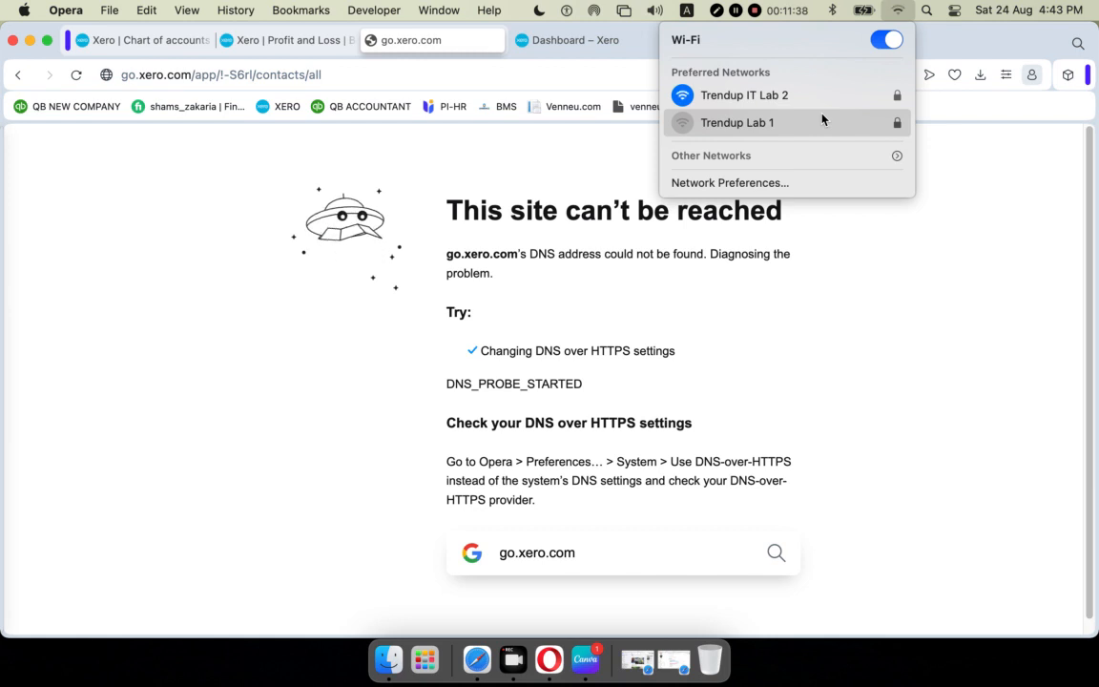
click(883, 304)
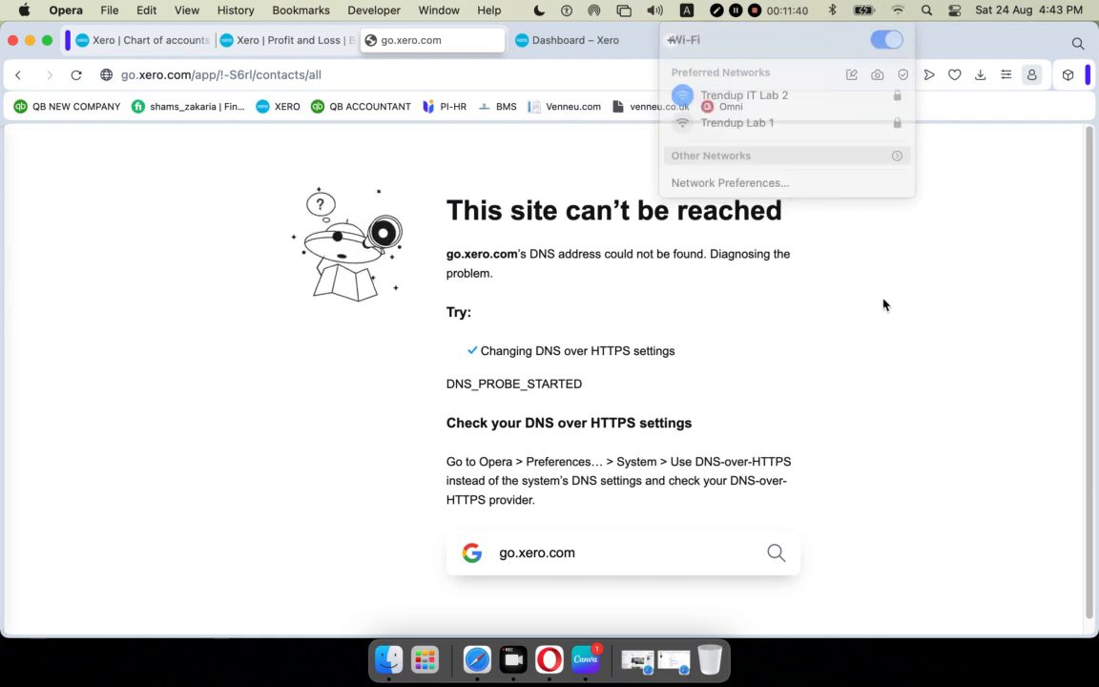
click(76, 74)
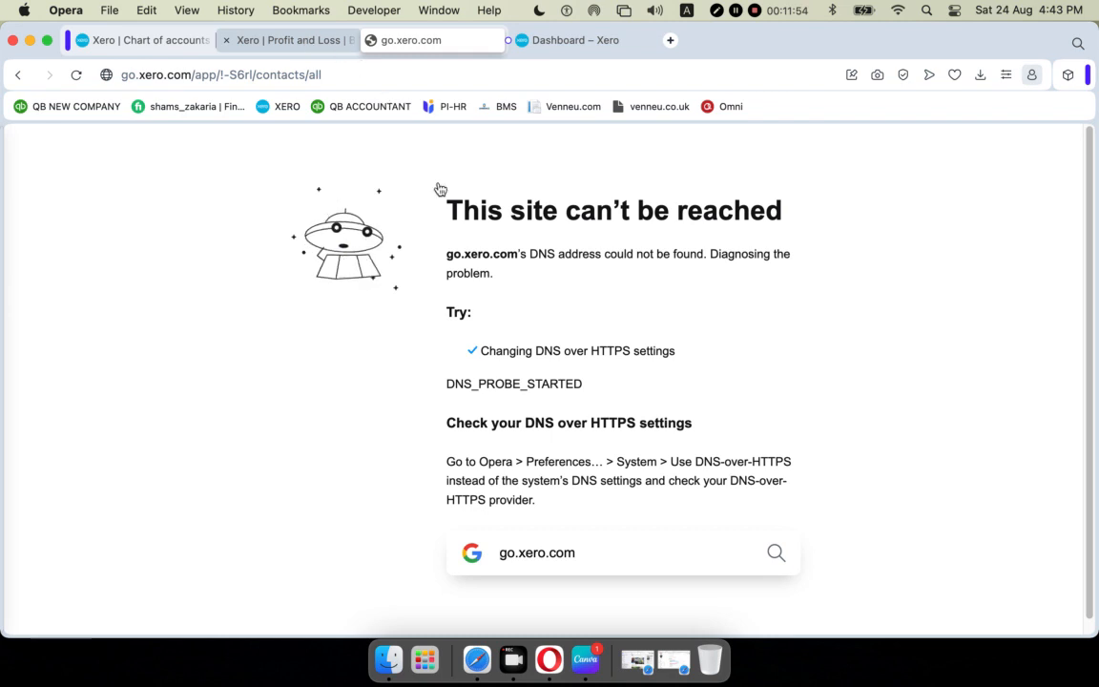
click(294, 38)
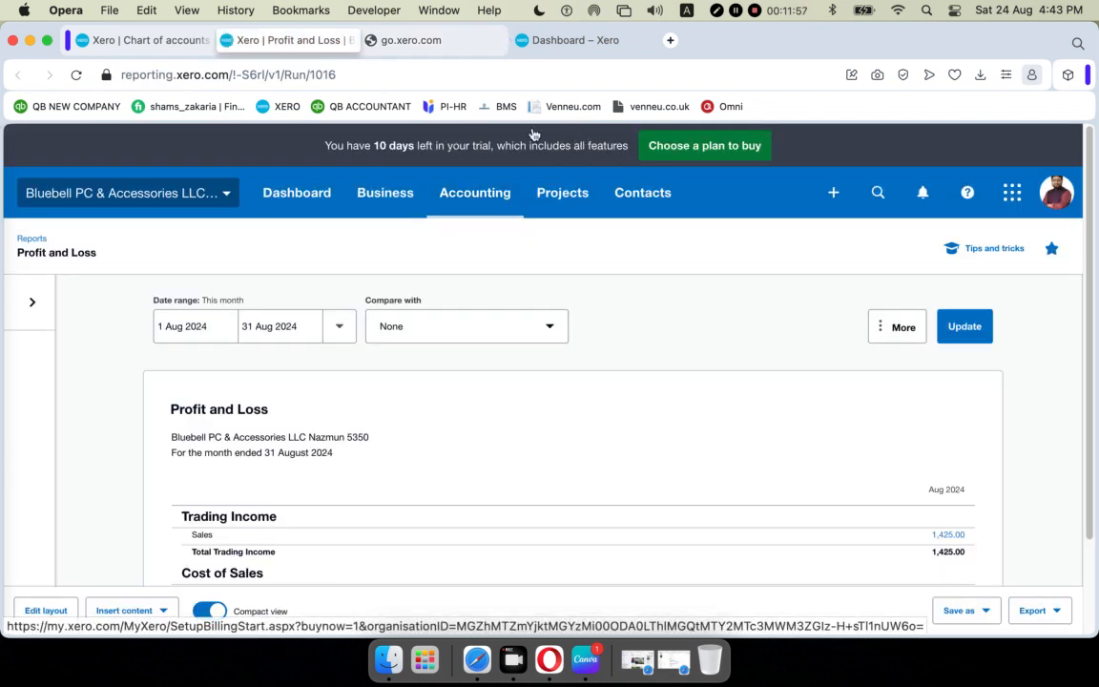
Try opening the Quotes list through Accounting > Business > Quotes.
click(470, 196)
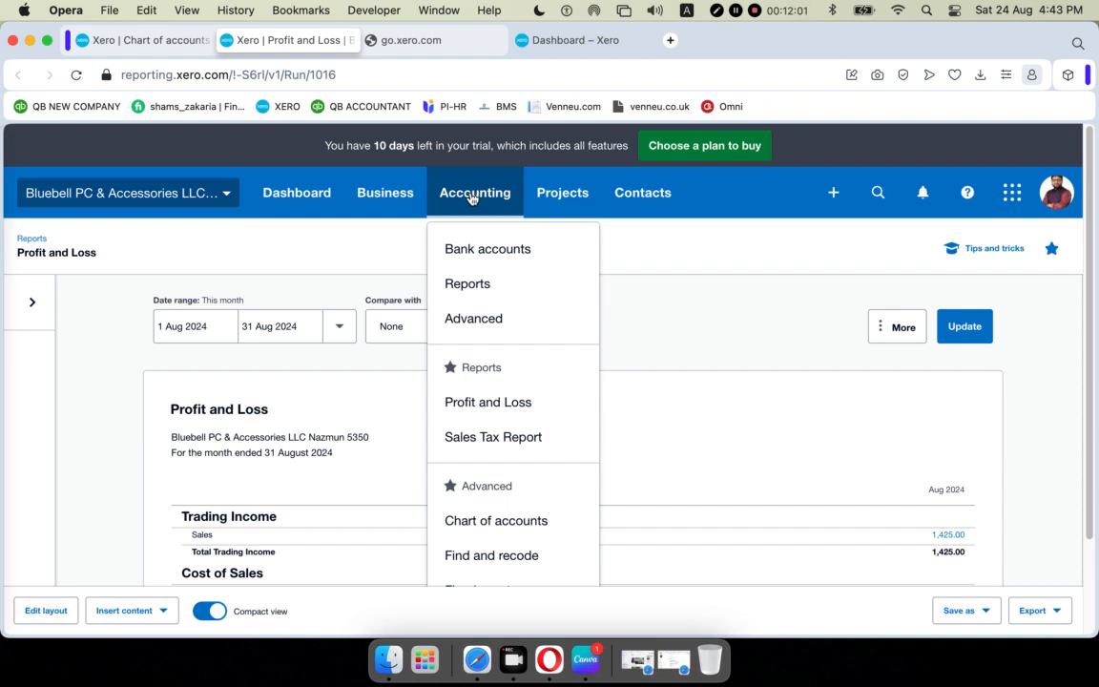
click(386, 196)
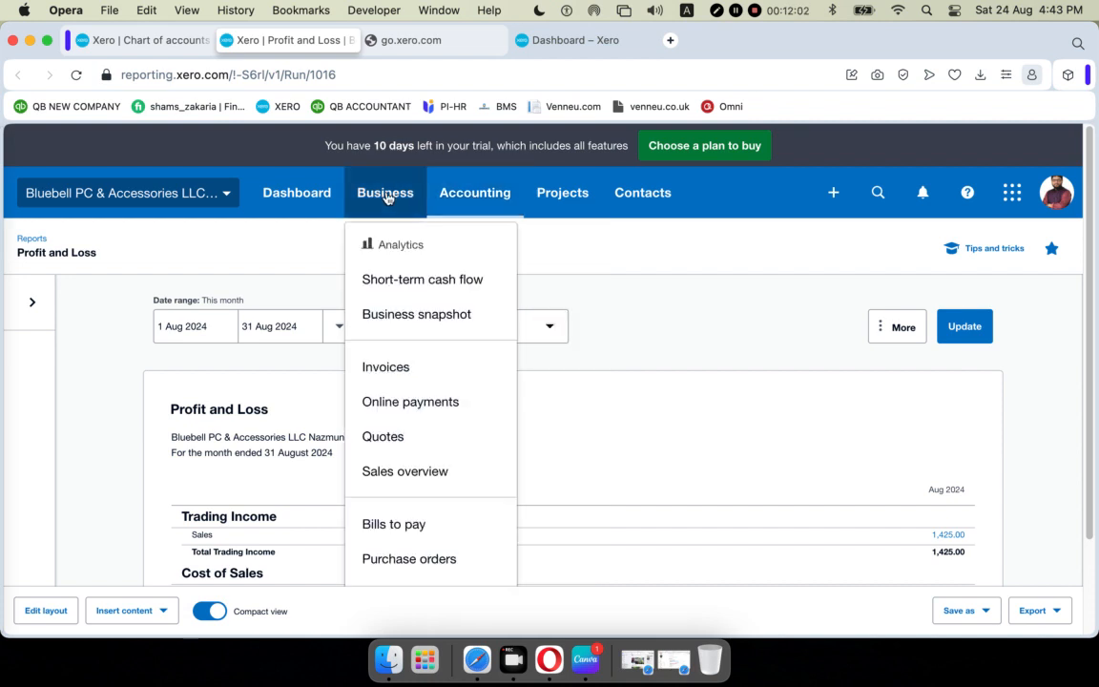
click(409, 437)
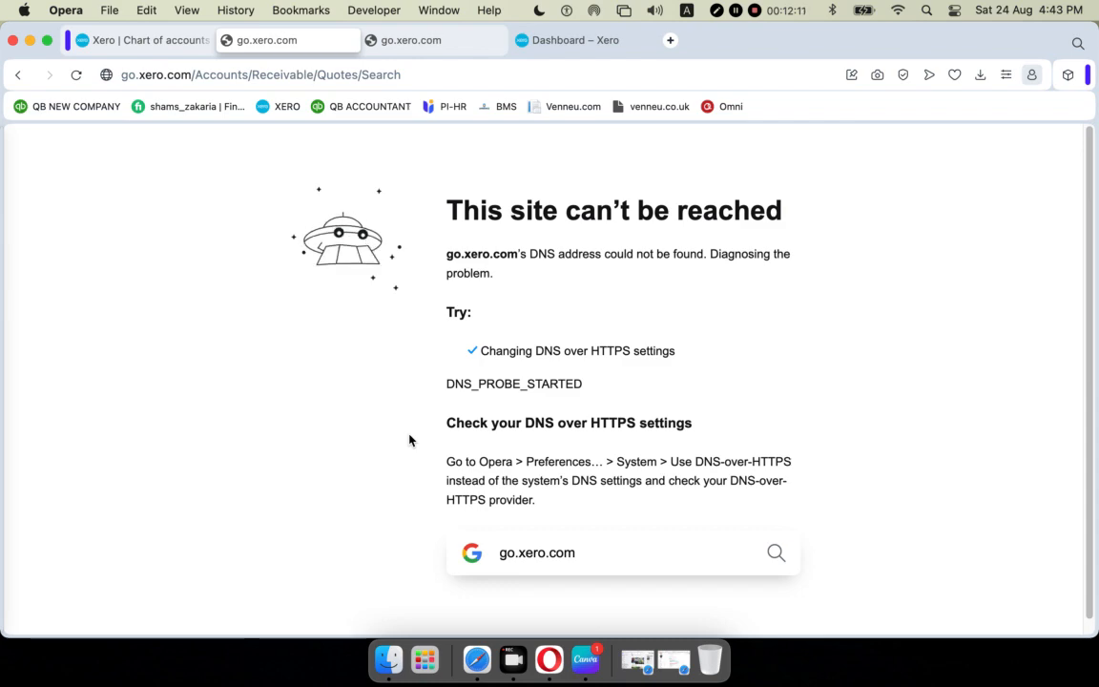
click(417, 656)
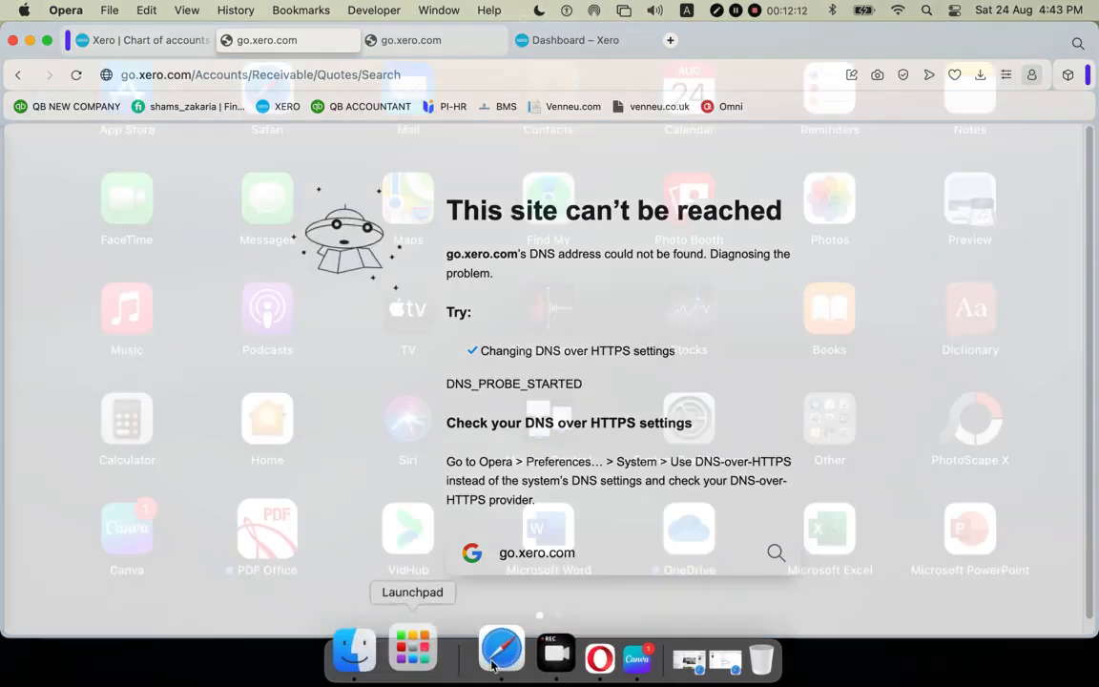
Confirm in System Preferences' Network pane that connections show Connected, then close it.
click(694, 447)
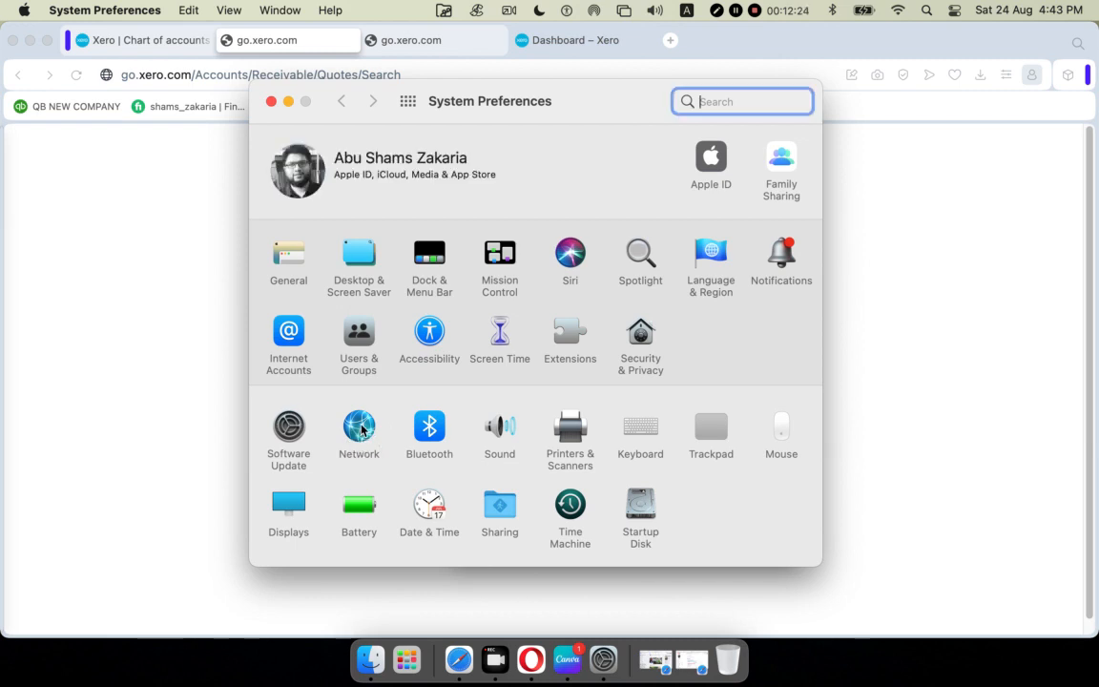
click(360, 429)
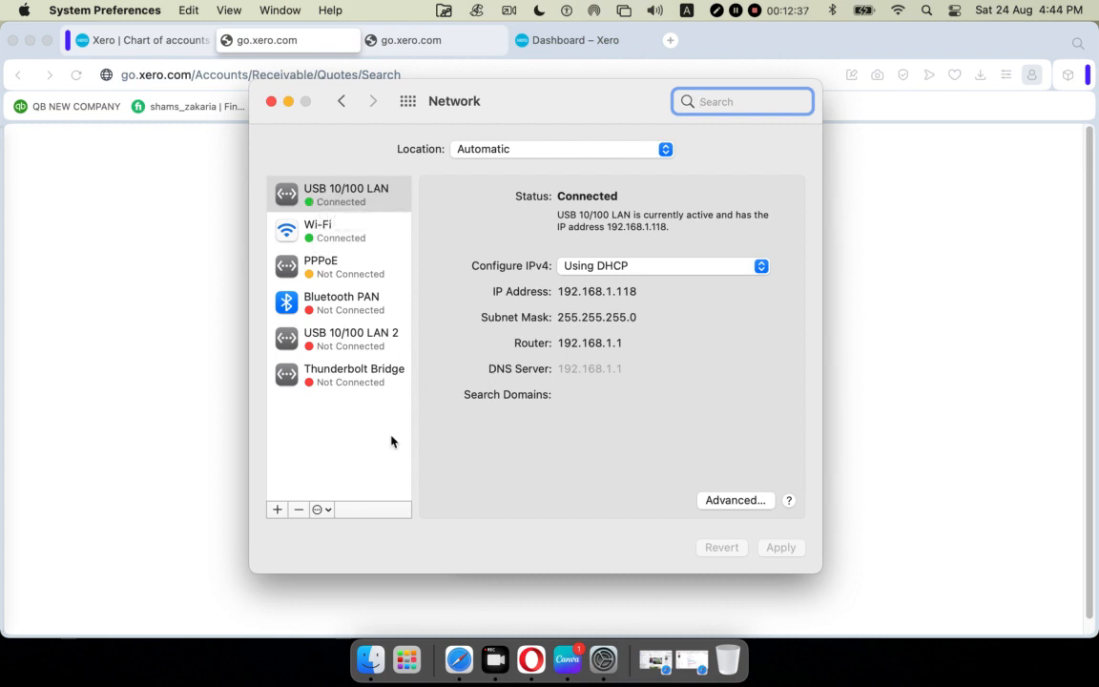
click(271, 102)
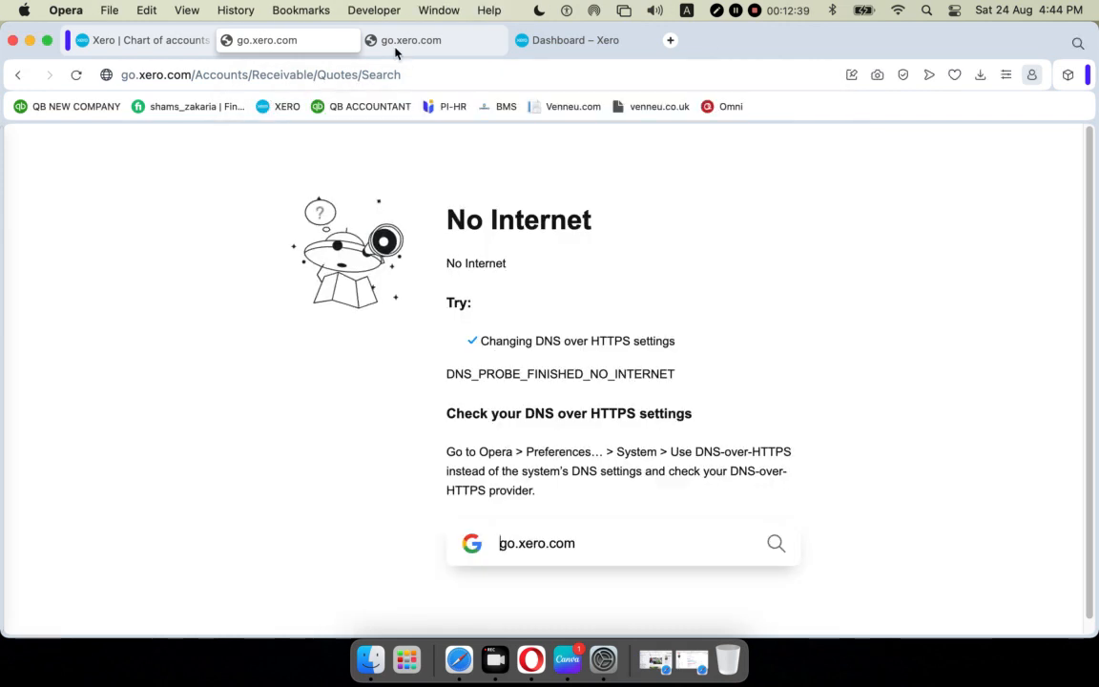
Keep reloading the go.xero.com Quotes and contacts tabs; Quotes still shows DNS_PROBE_FINISHED_NO_INTERNET.
click(76, 74)
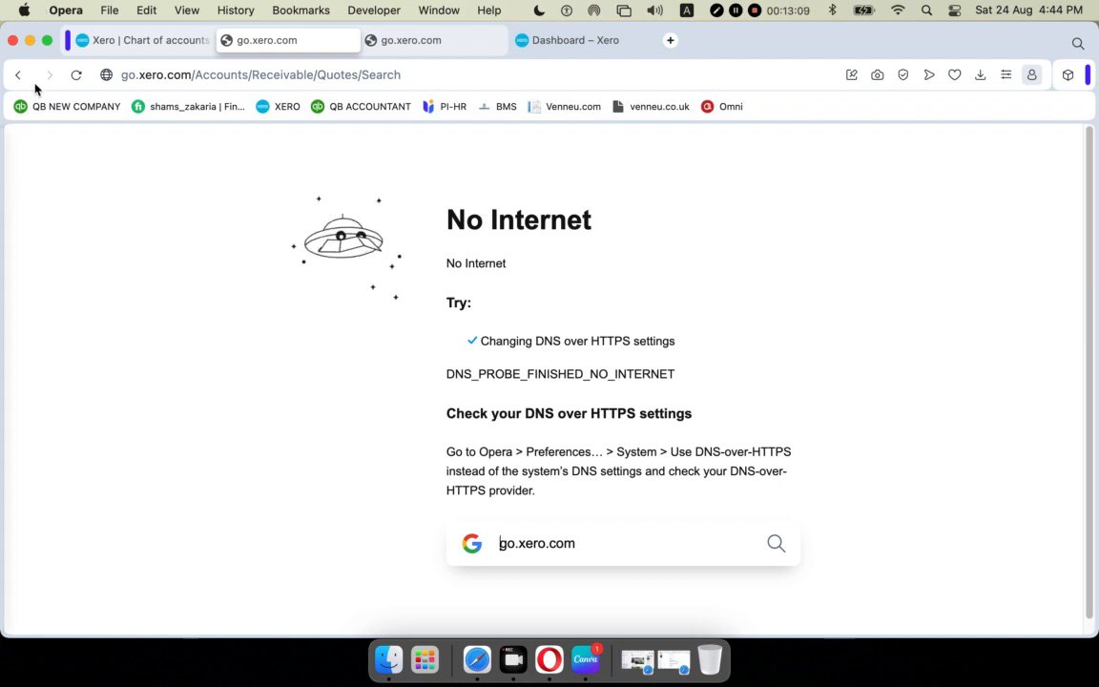
click(77, 74)
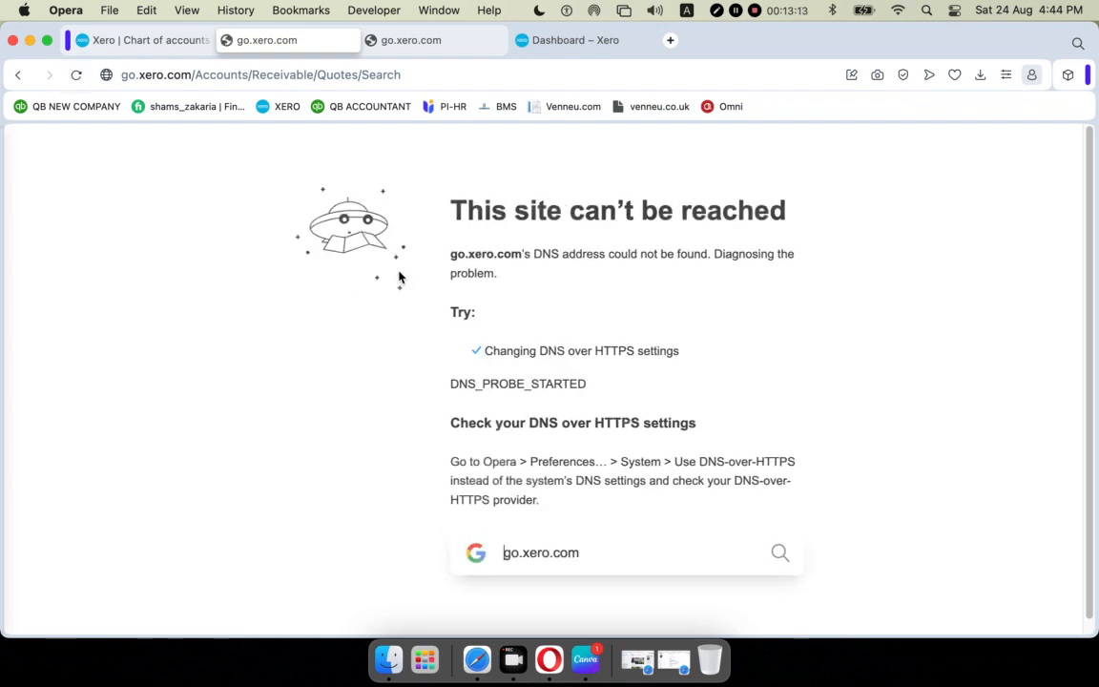
click(420, 40)
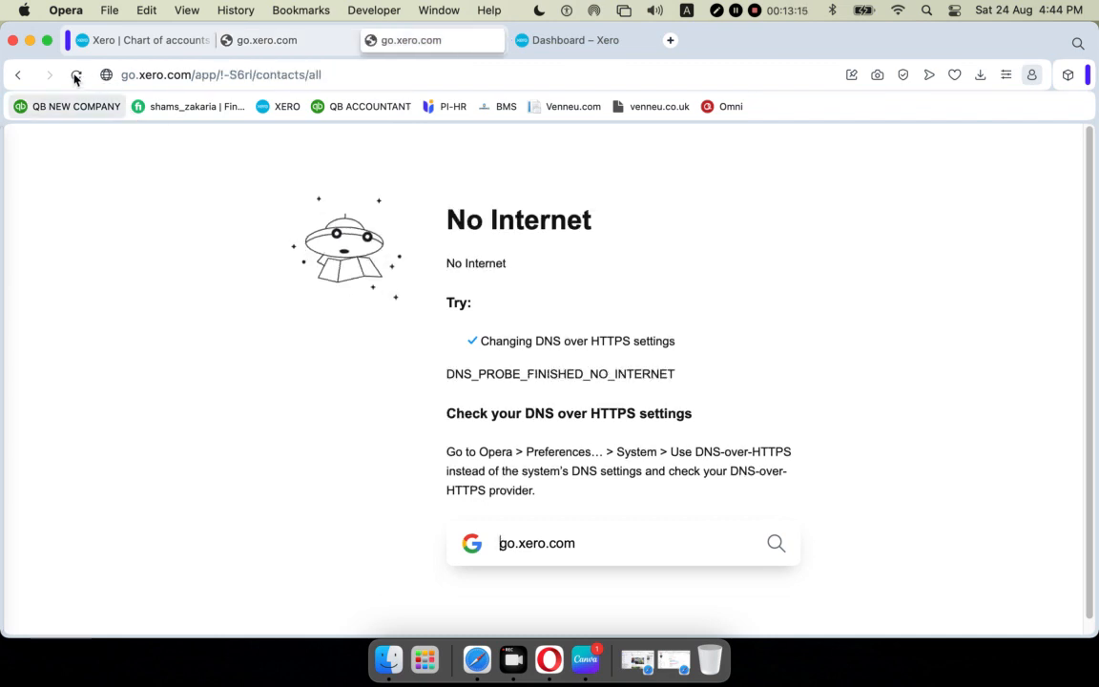
click(77, 74)
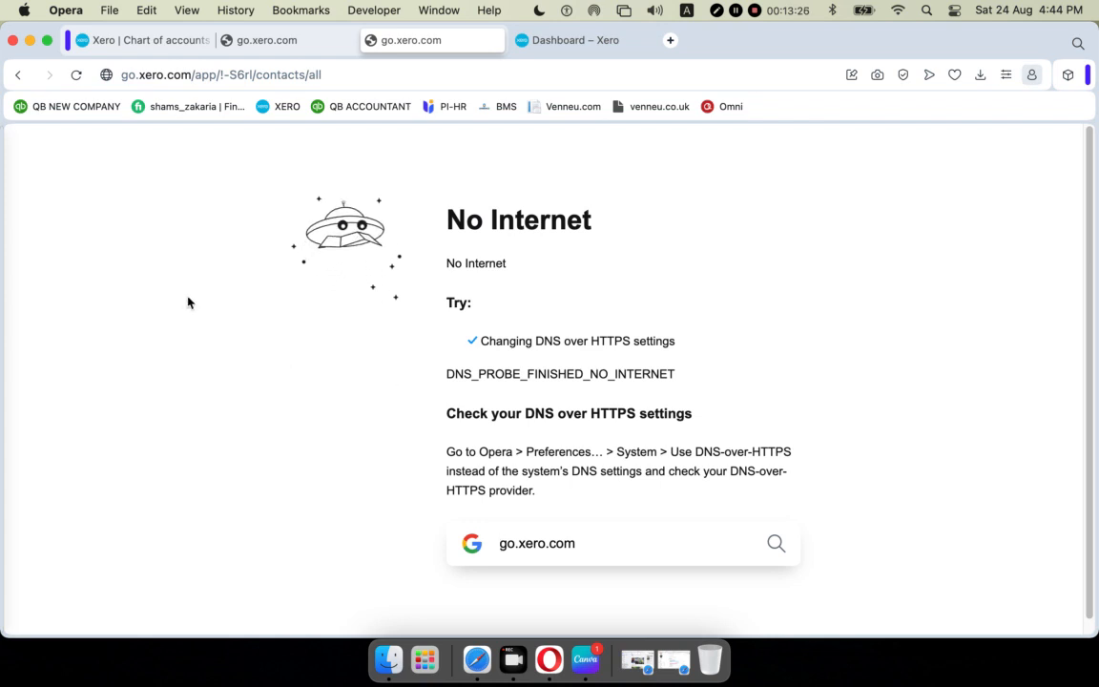
click(77, 74)
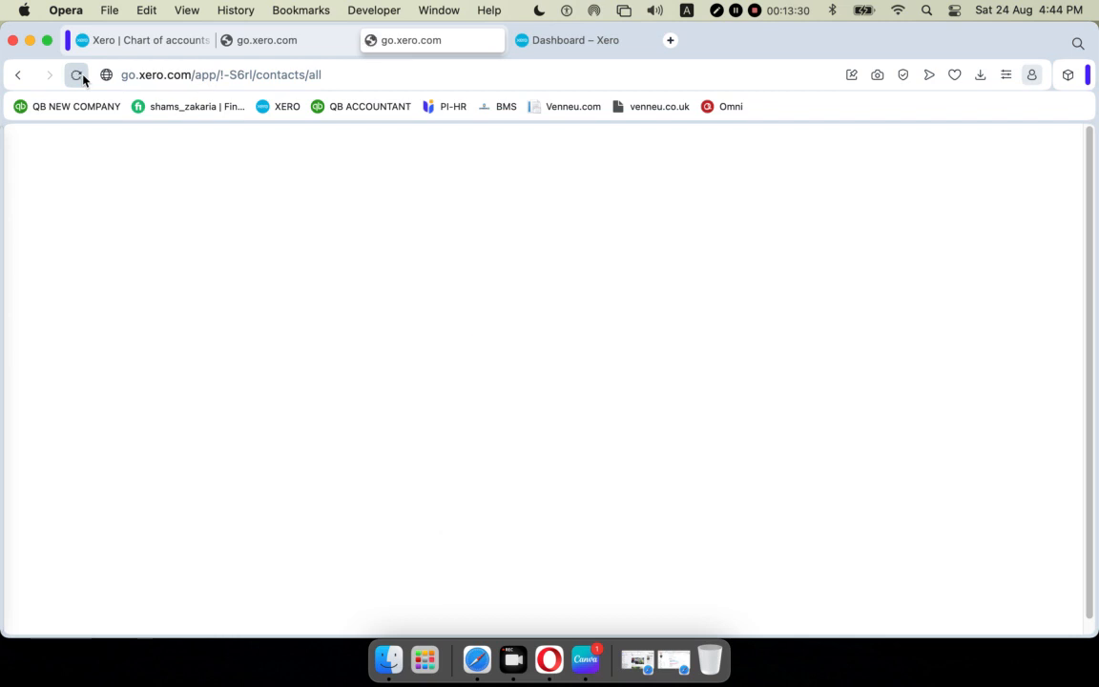
click(264, 39)
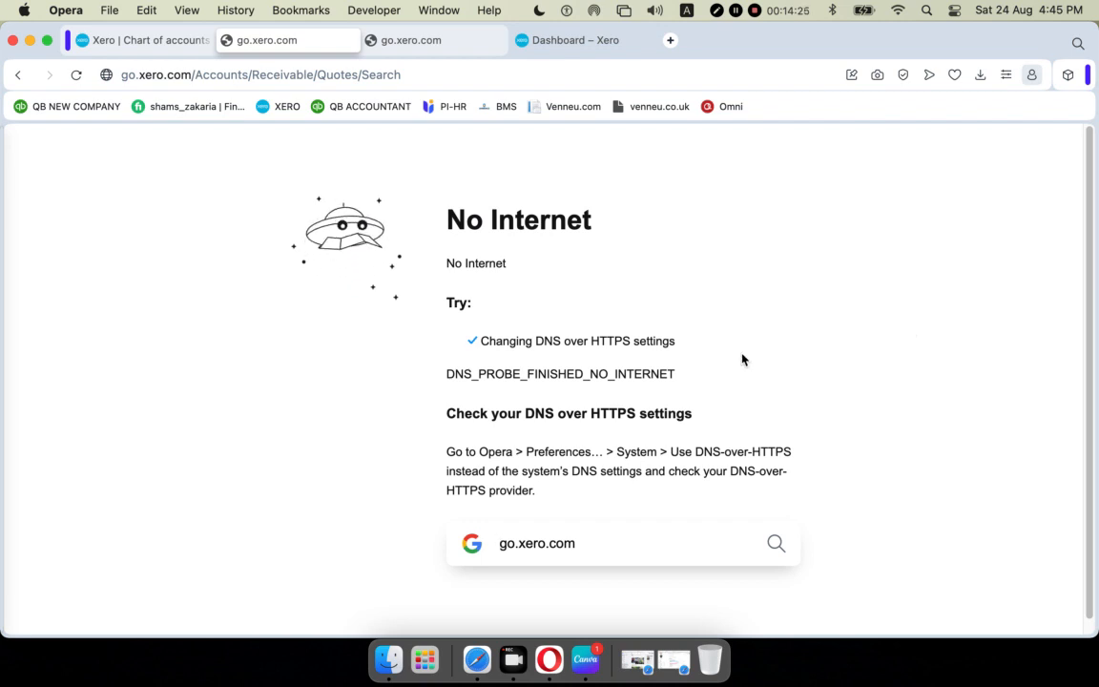
click(77, 77)
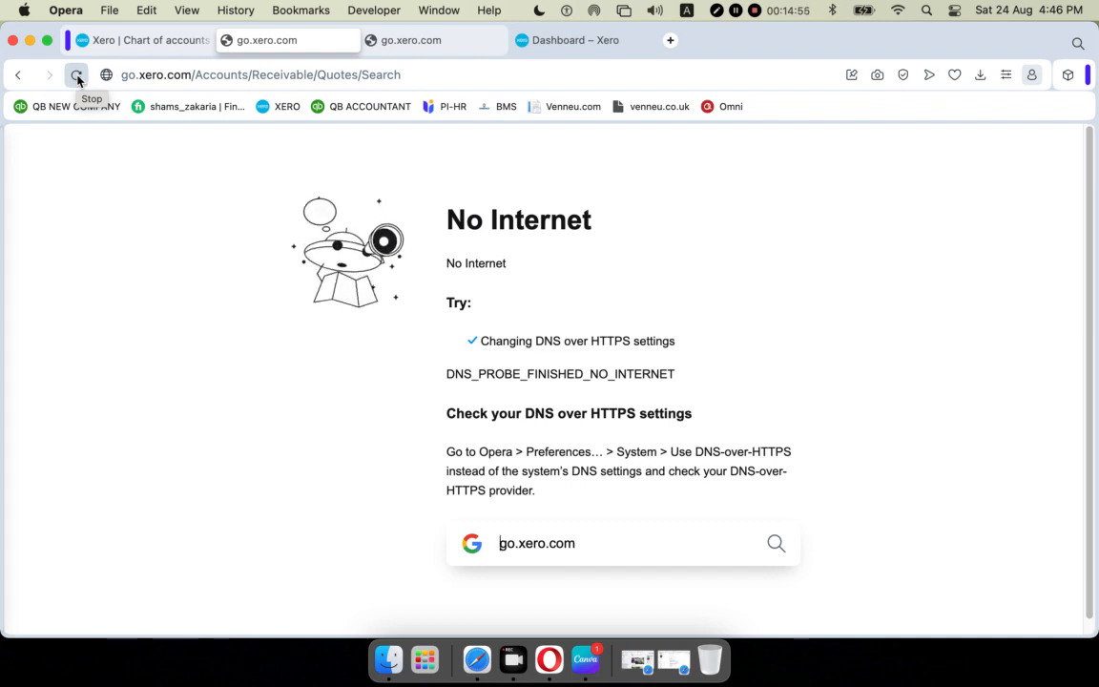
click(76, 74)
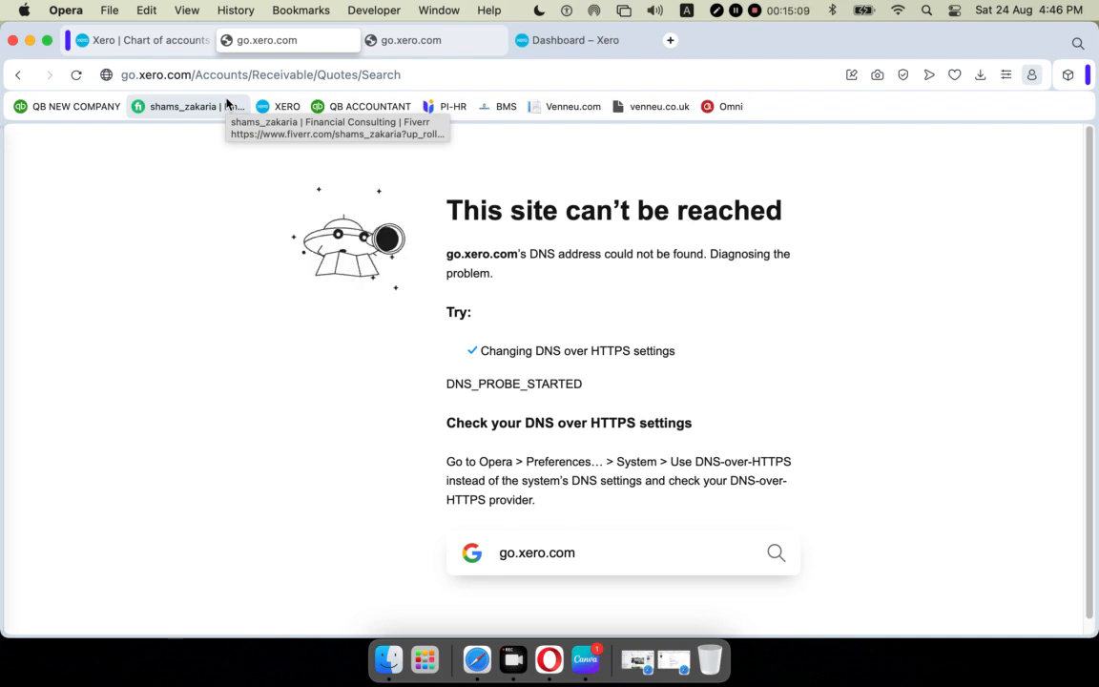
click(417, 42)
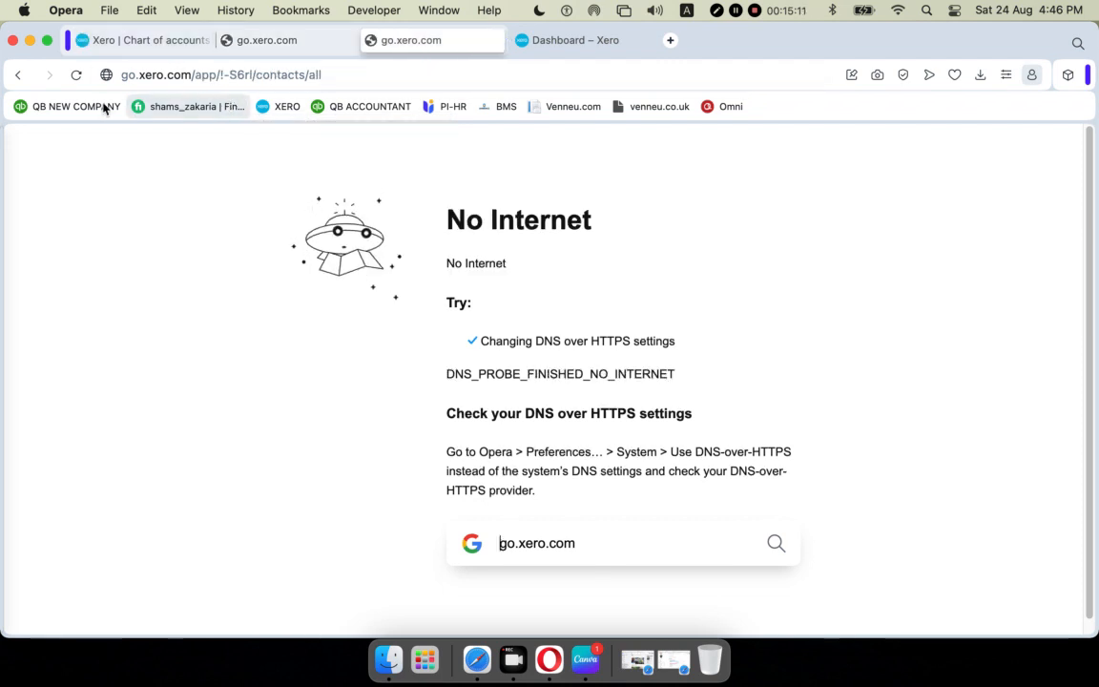
click(76, 75)
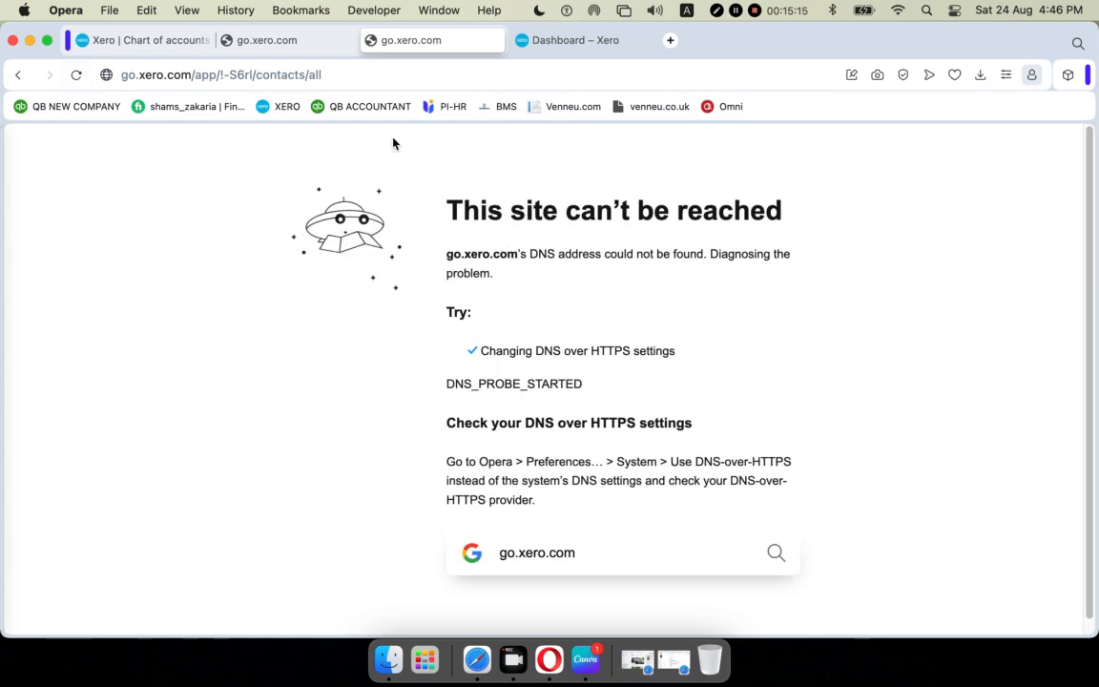
click(282, 41)
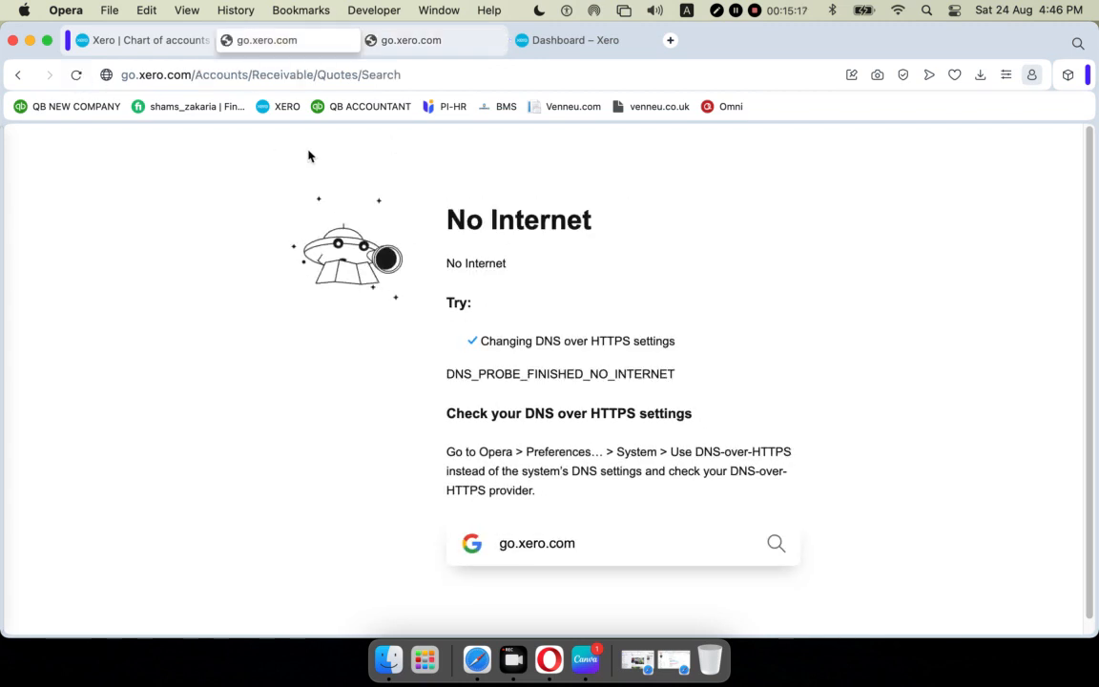
click(77, 75)
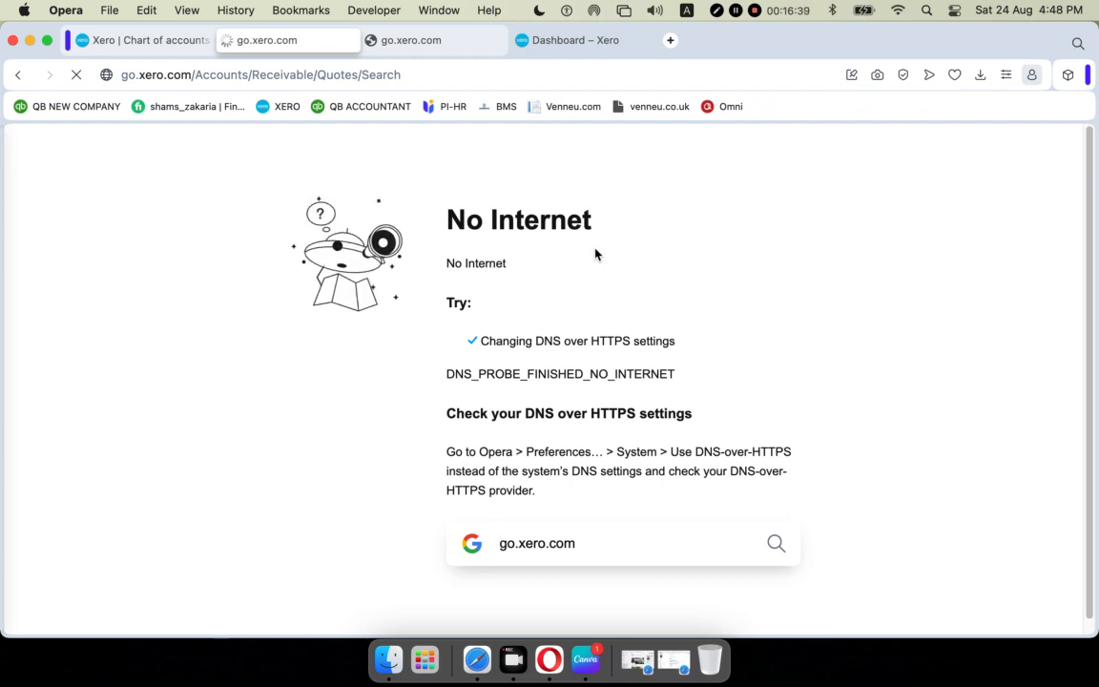
click(734, 10)
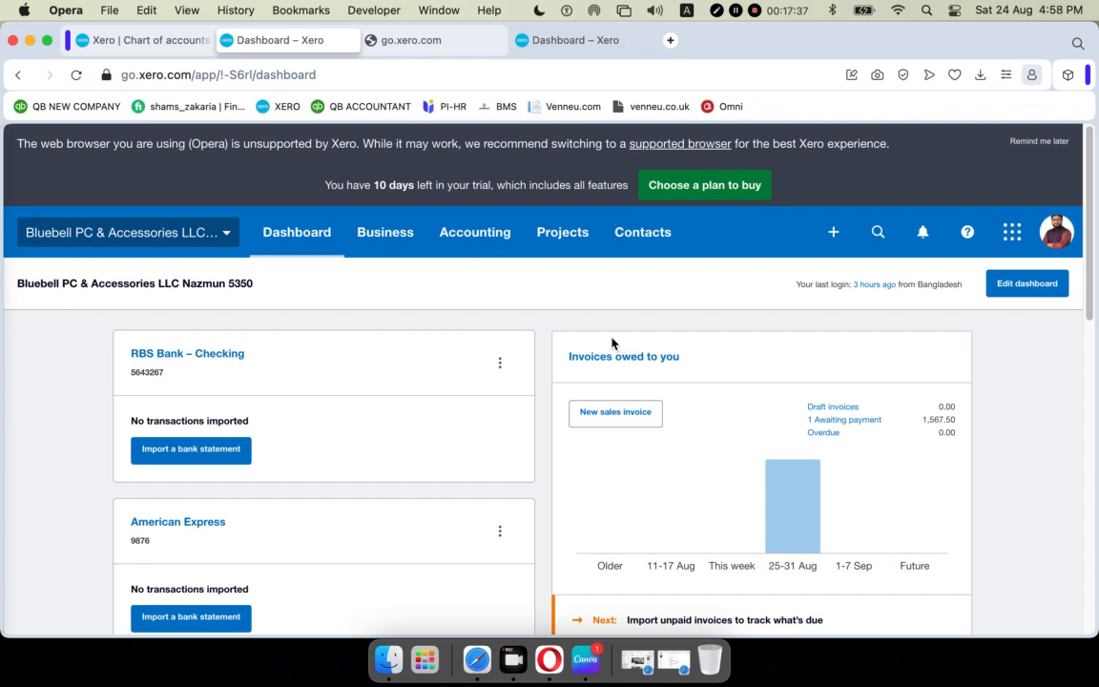
Browse the Business menu's areas, then bring up the + Create new menu with Invoice, Bill and Quote.
click(374, 239)
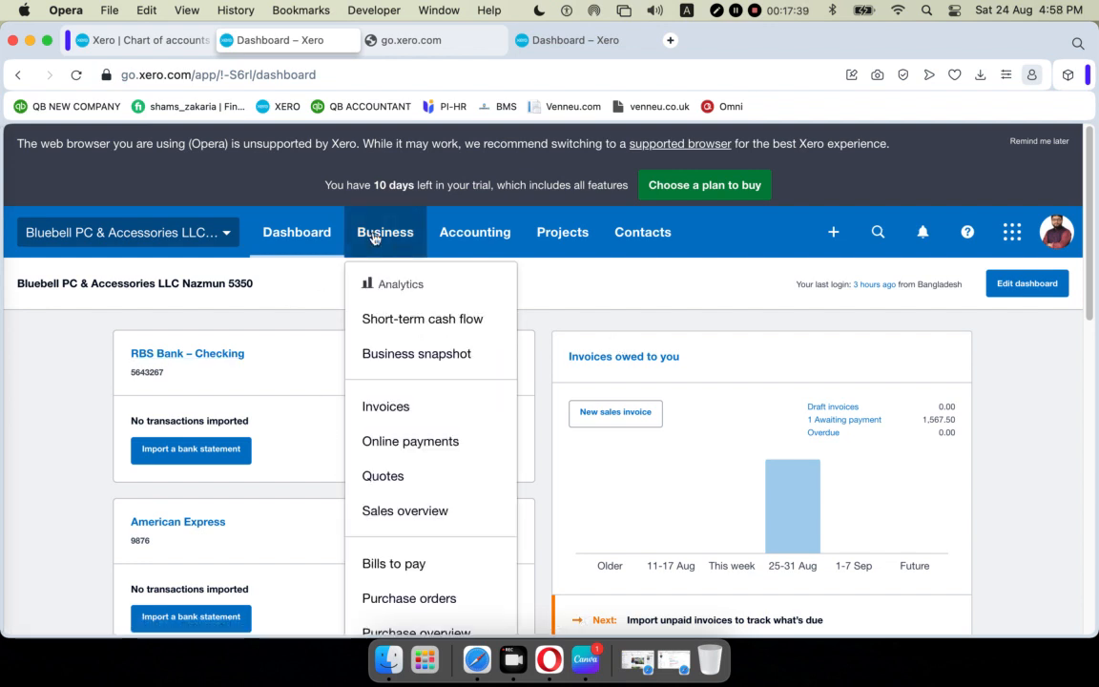
scroll(417, 305, down, 2)
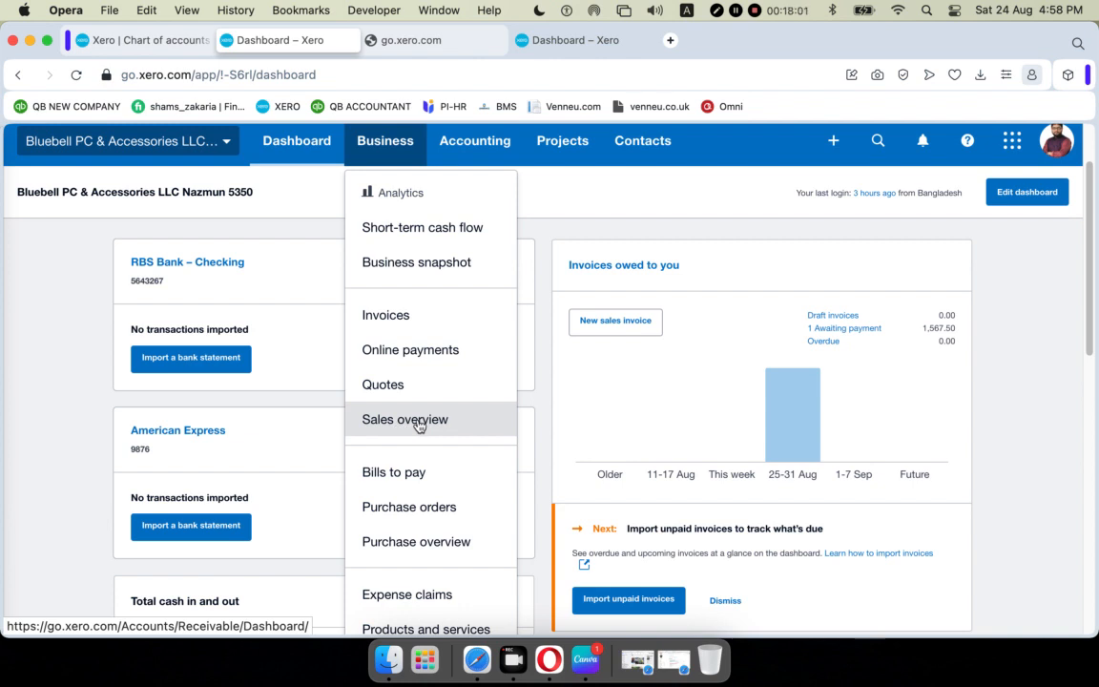
scroll(418, 426, down, 1)
scroll(417, 470, down, 1)
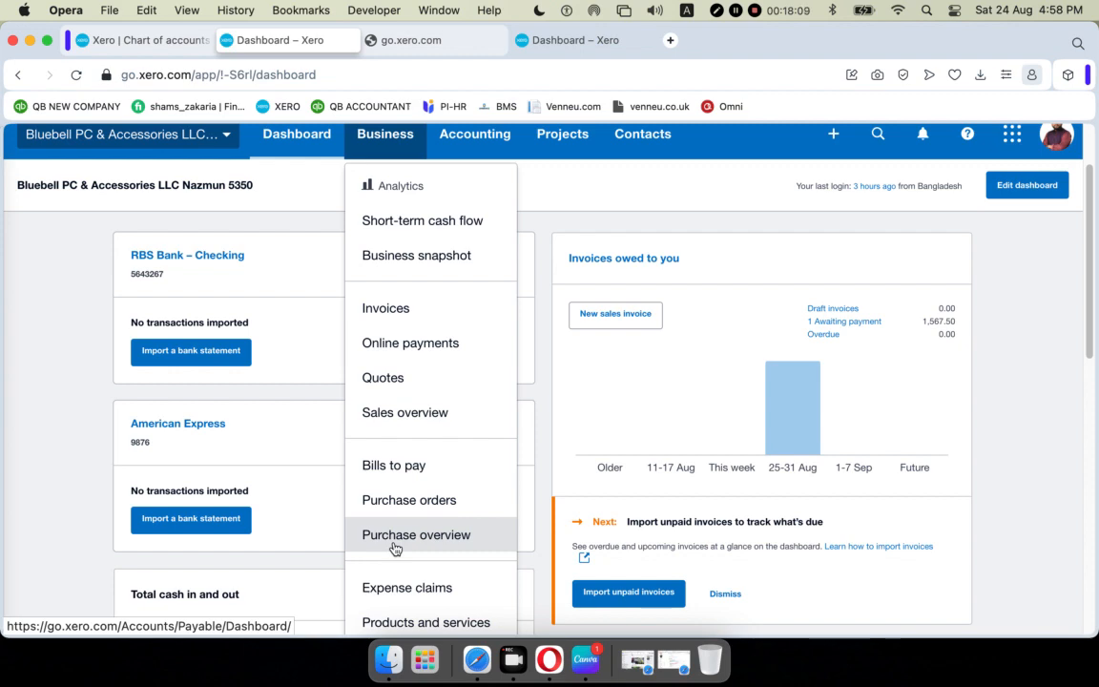
scroll(422, 500, down, 2)
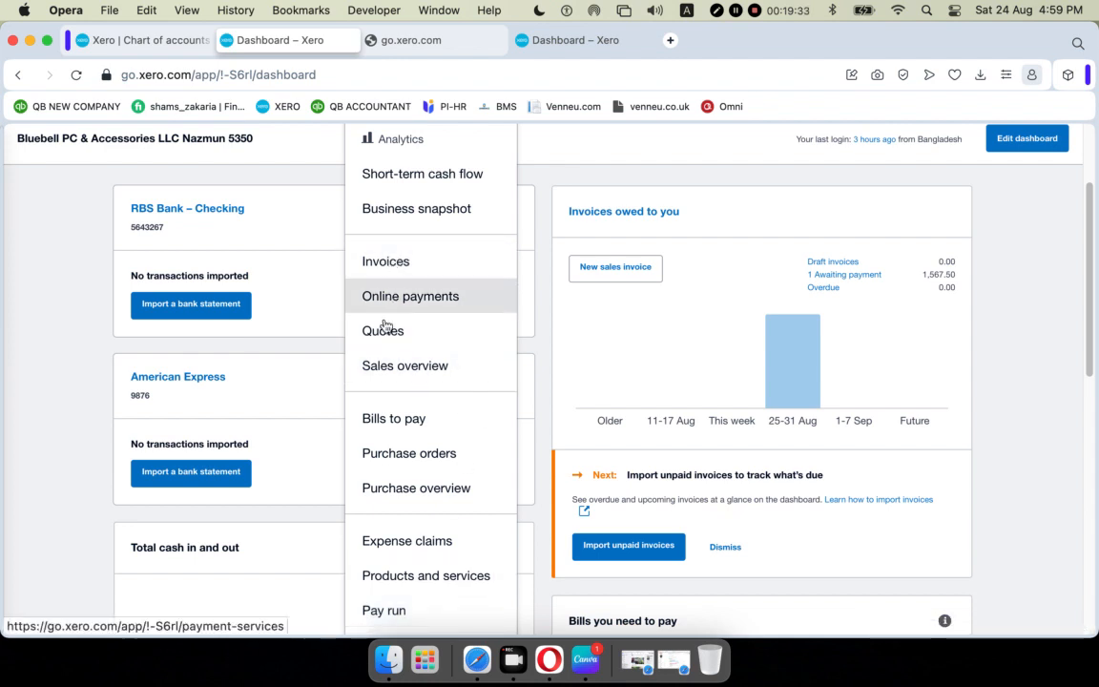
scroll(825, 316, up, 3)
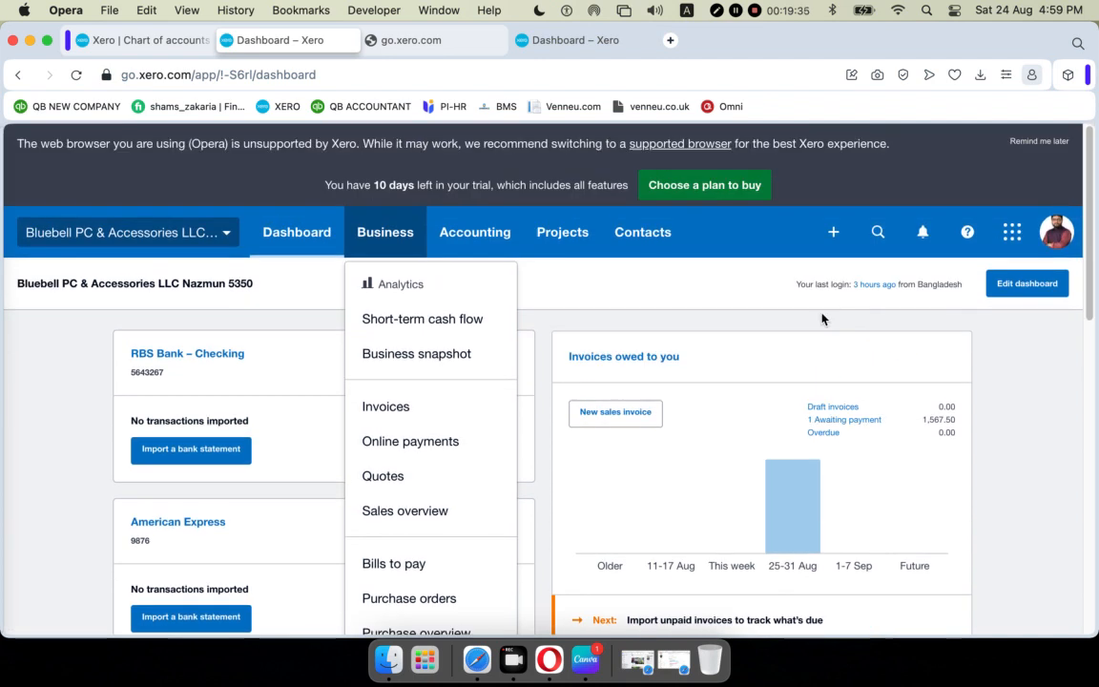
click(833, 232)
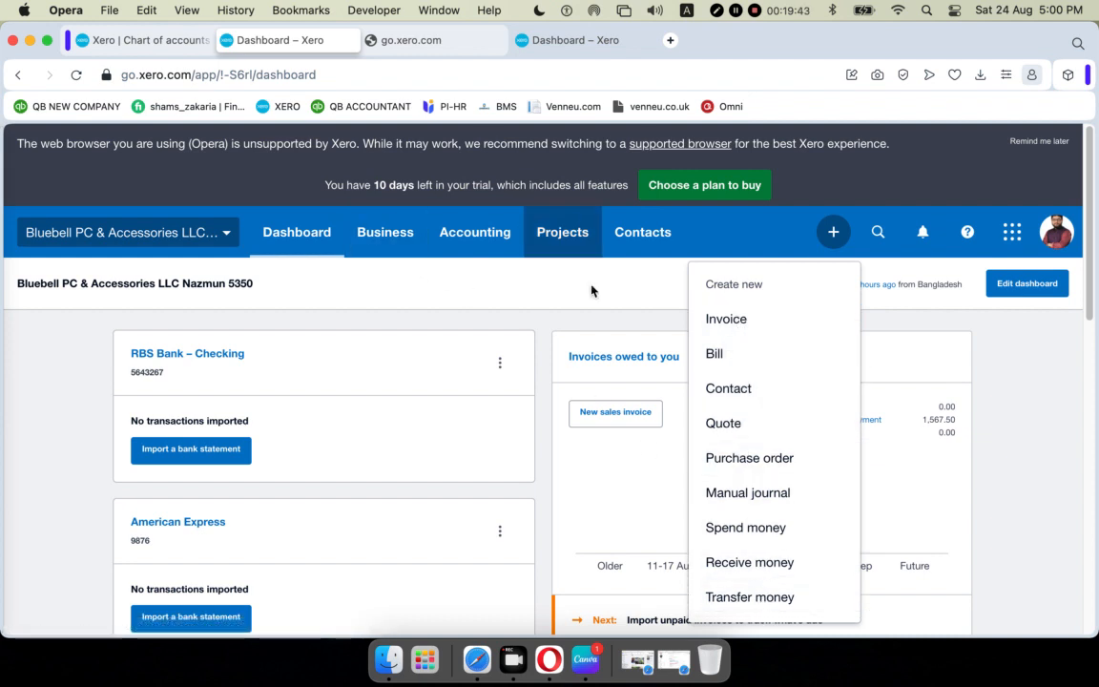
Show the Business dropdown in place of the Create new menu.
click(387, 238)
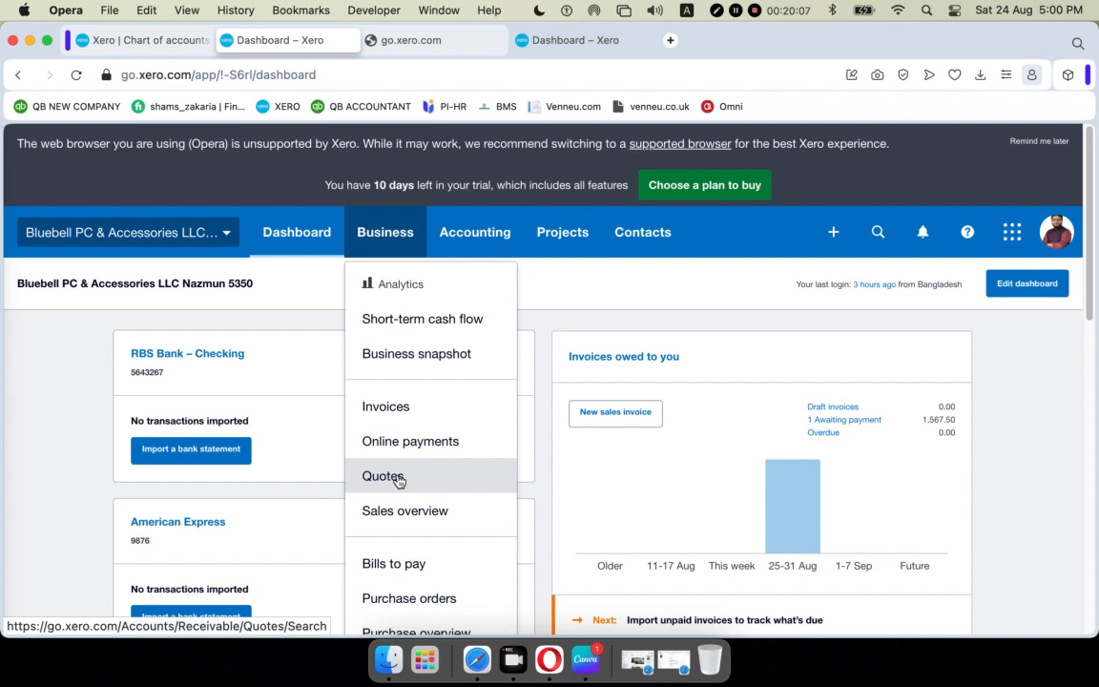
Go to the Quotes list from the Business menu, showing accepted quote QU-0001 for 1,045.00.
scroll(405, 534, down, 1)
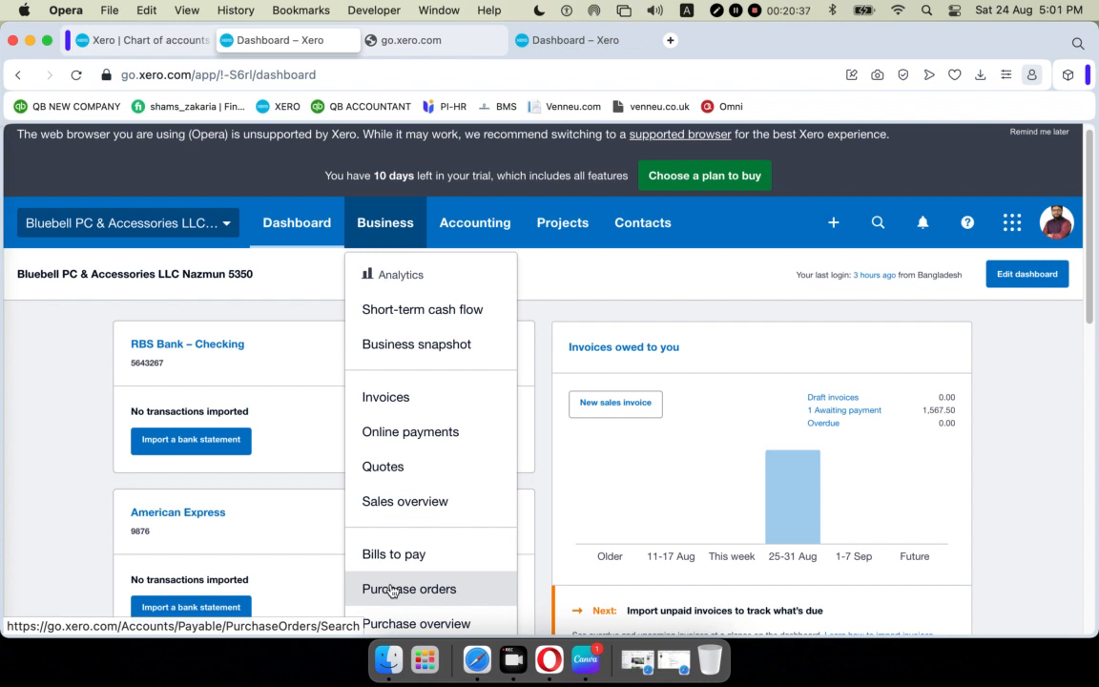
click(380, 465)
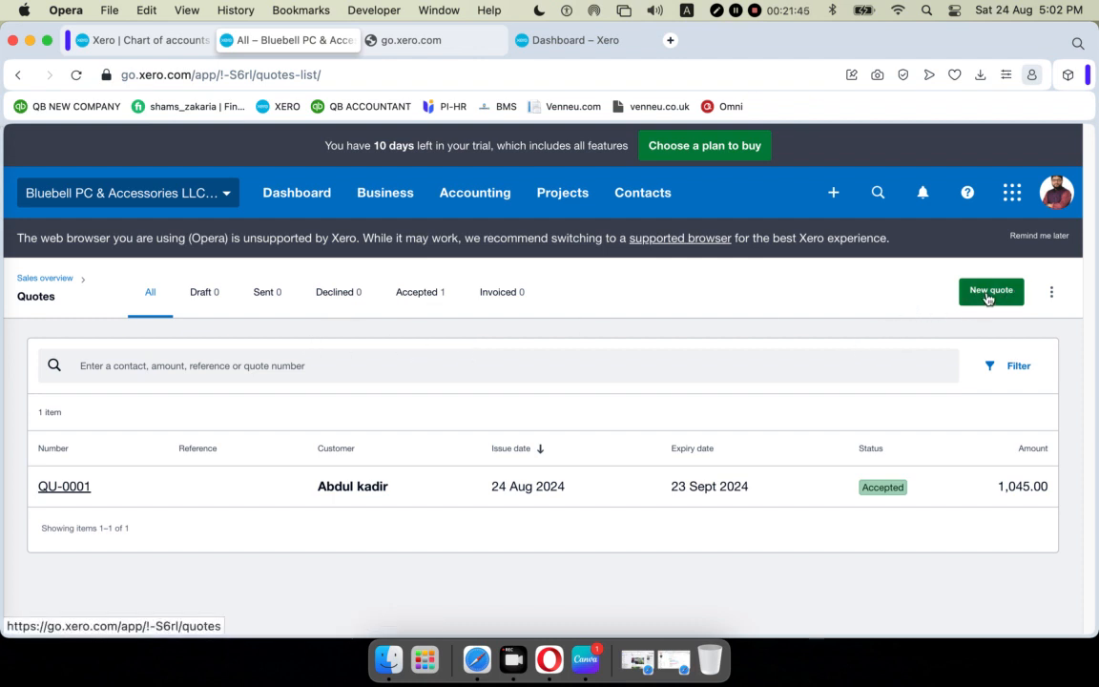
click(1052, 294)
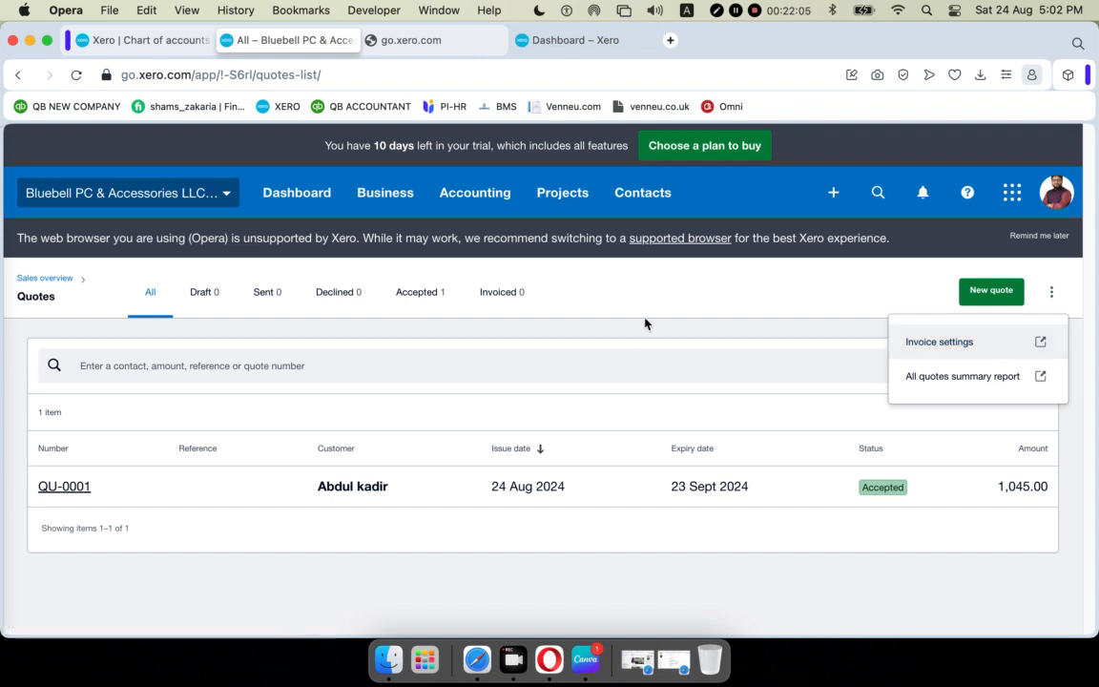
click(670, 289)
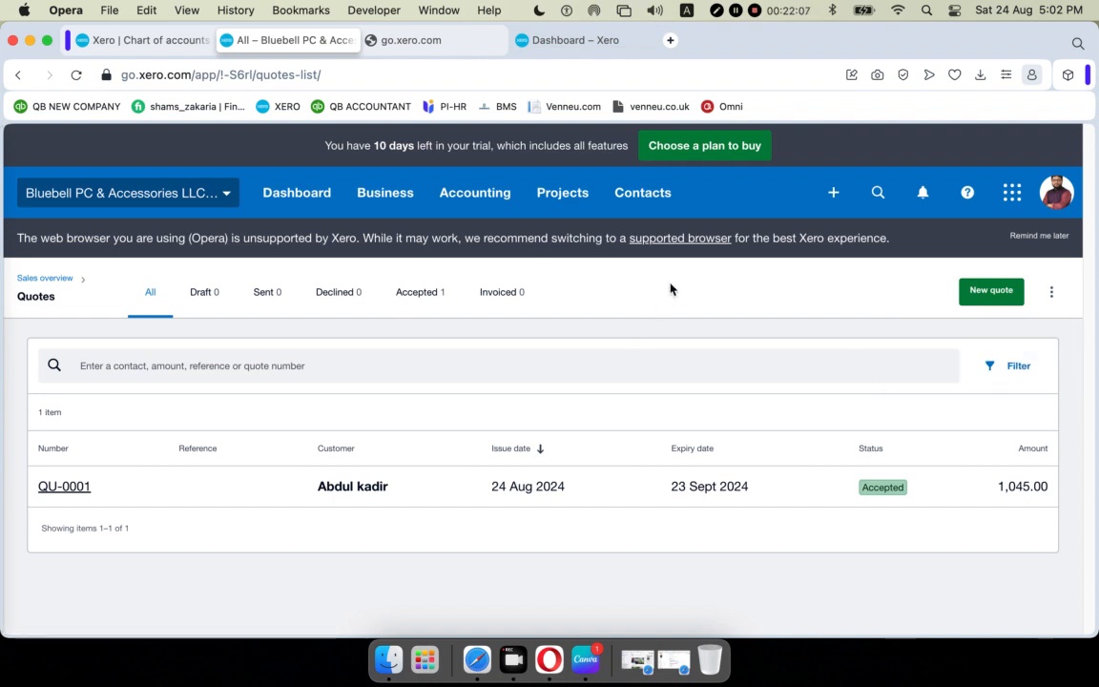
click(1052, 295)
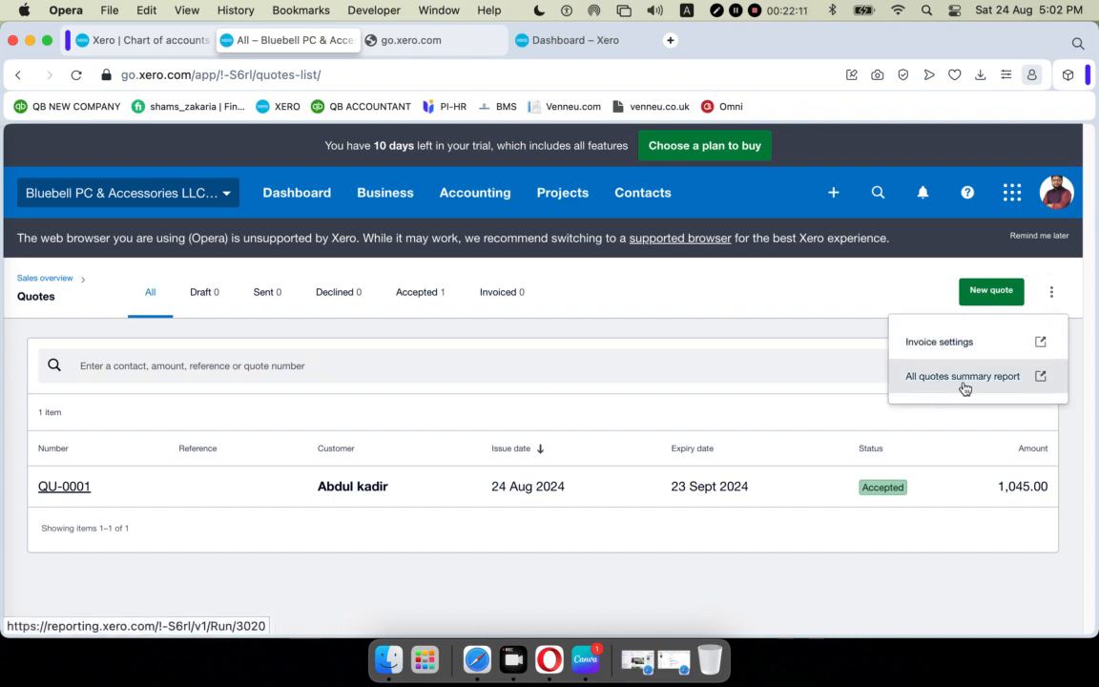
click(797, 286)
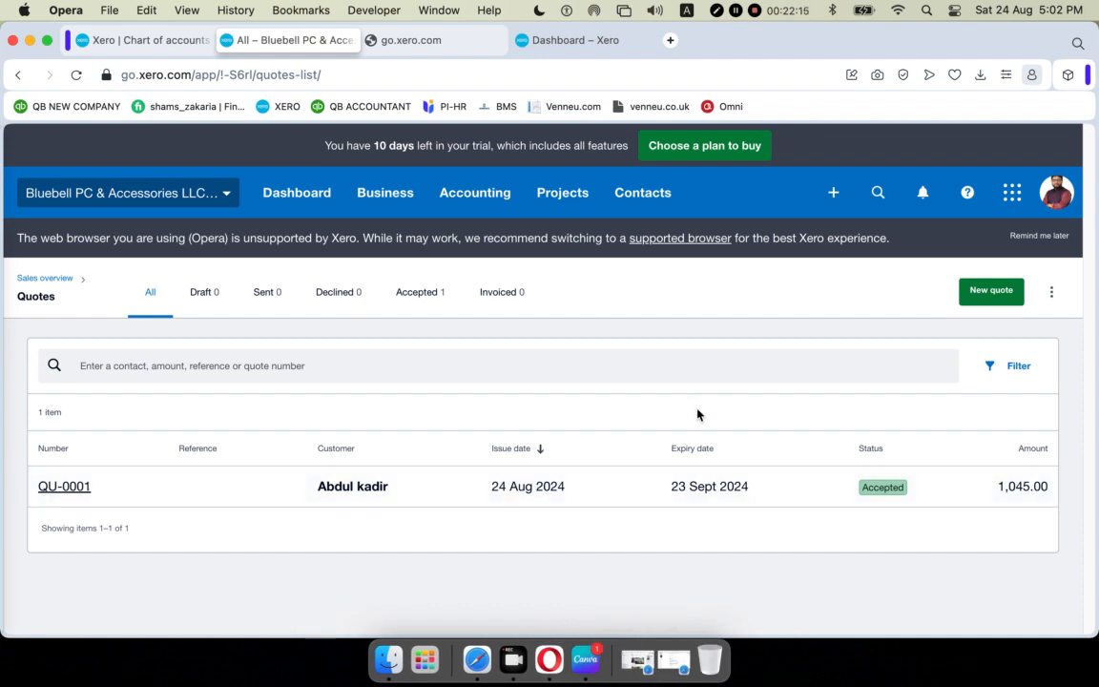
click(986, 294)
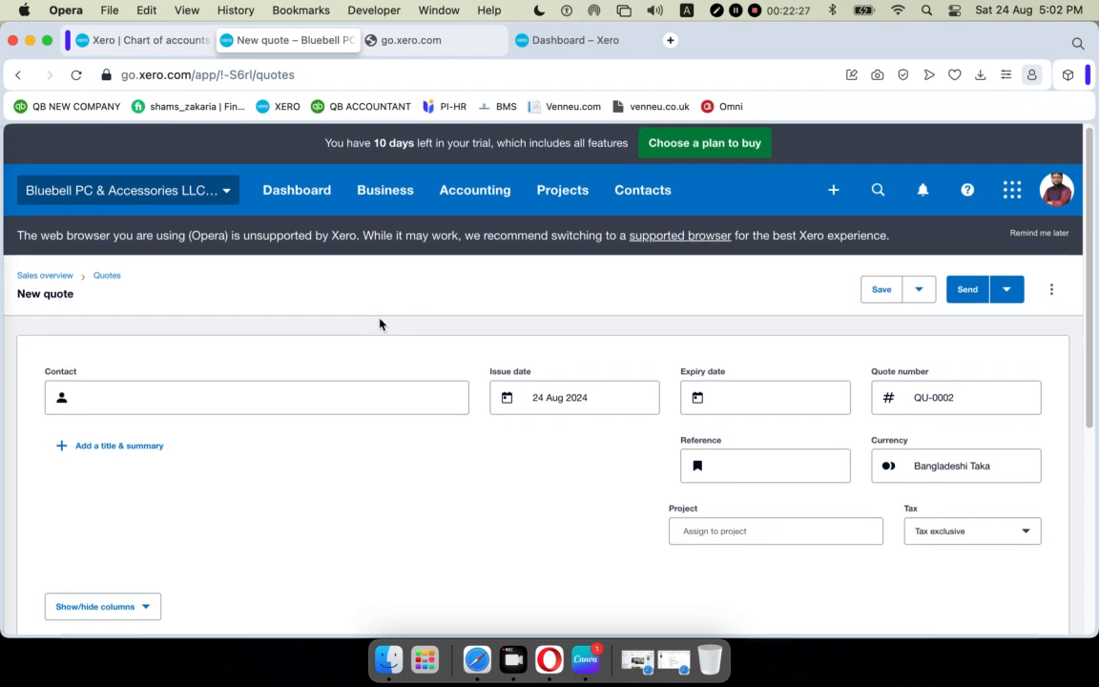
Bring up the issue date calendar on the new quote QU-0002.
scroll(380, 326, down, 1)
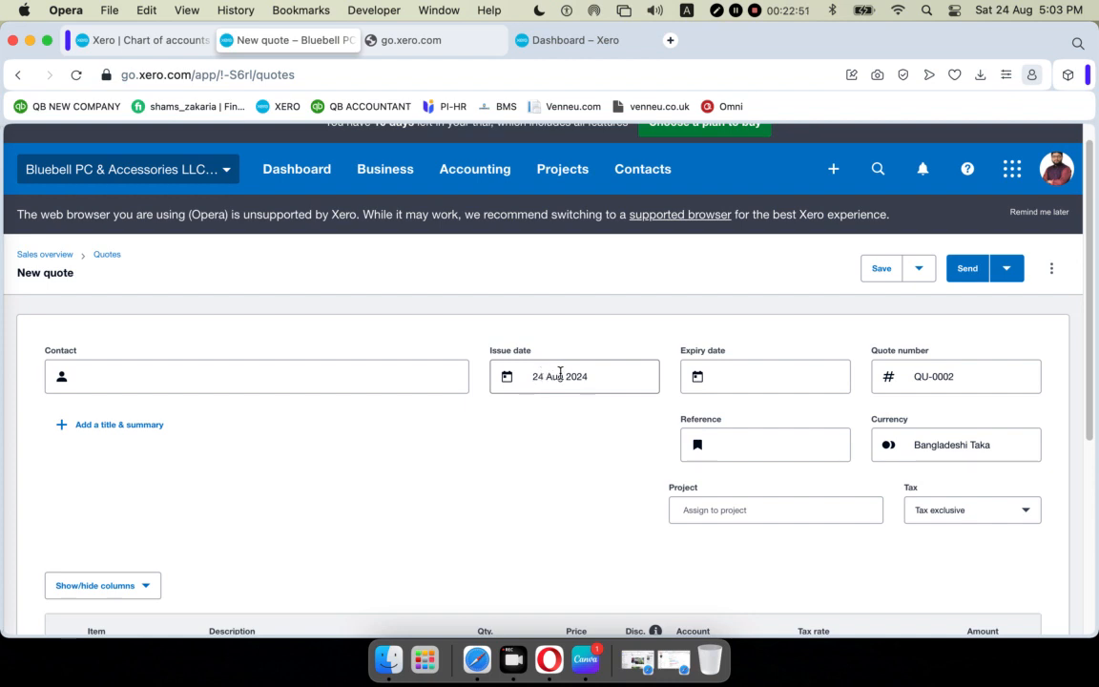
click(553, 375)
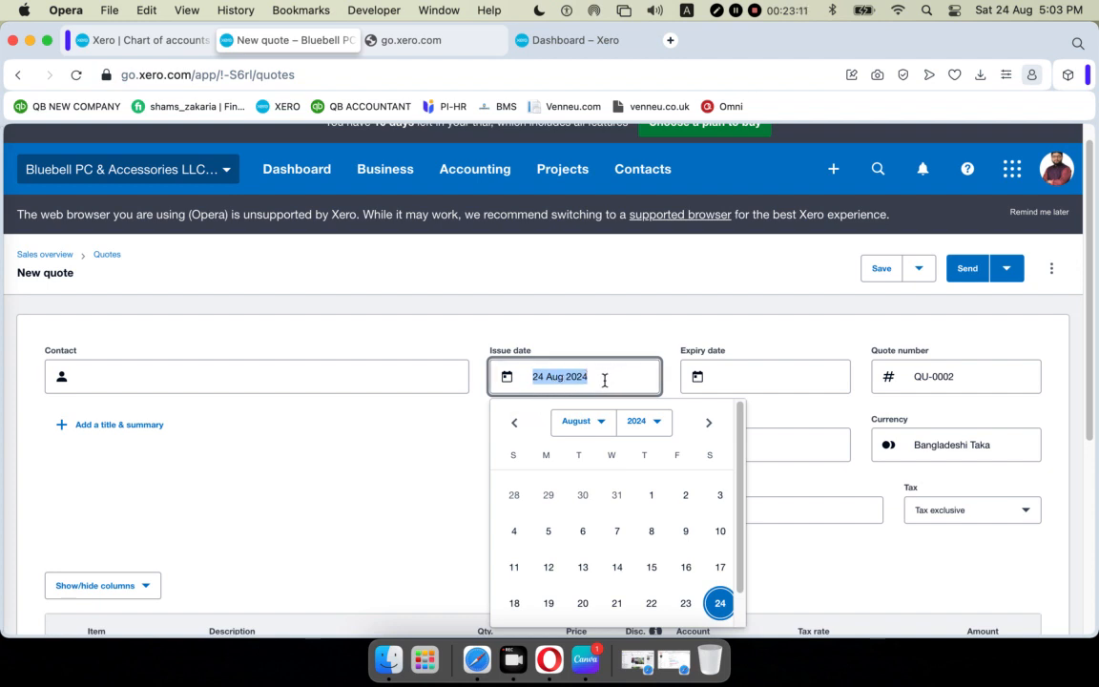
Change quote QU-0002's issue date from 24 Aug 2024 to 1 Aug 2024.
click(714, 579)
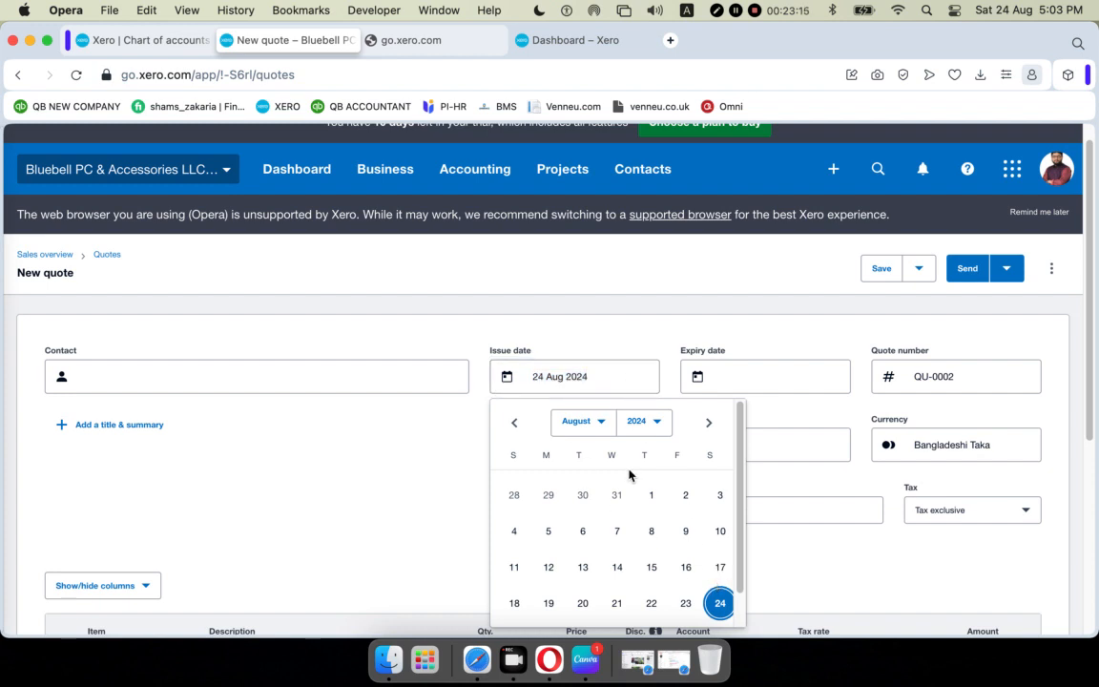
click(400, 484)
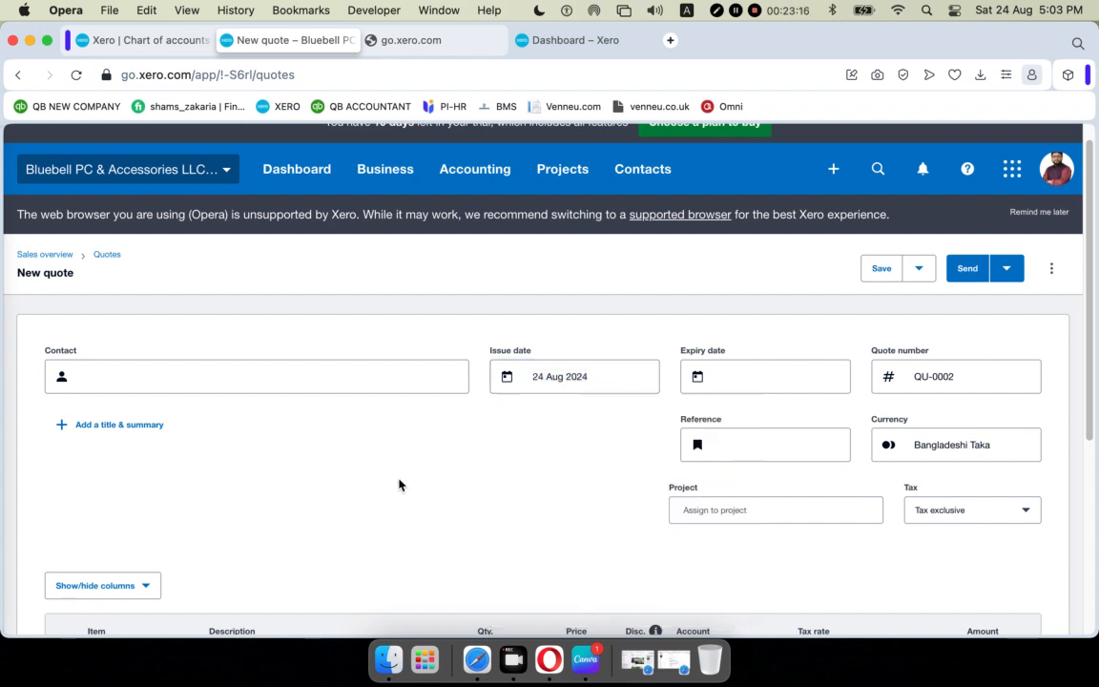
click(625, 375)
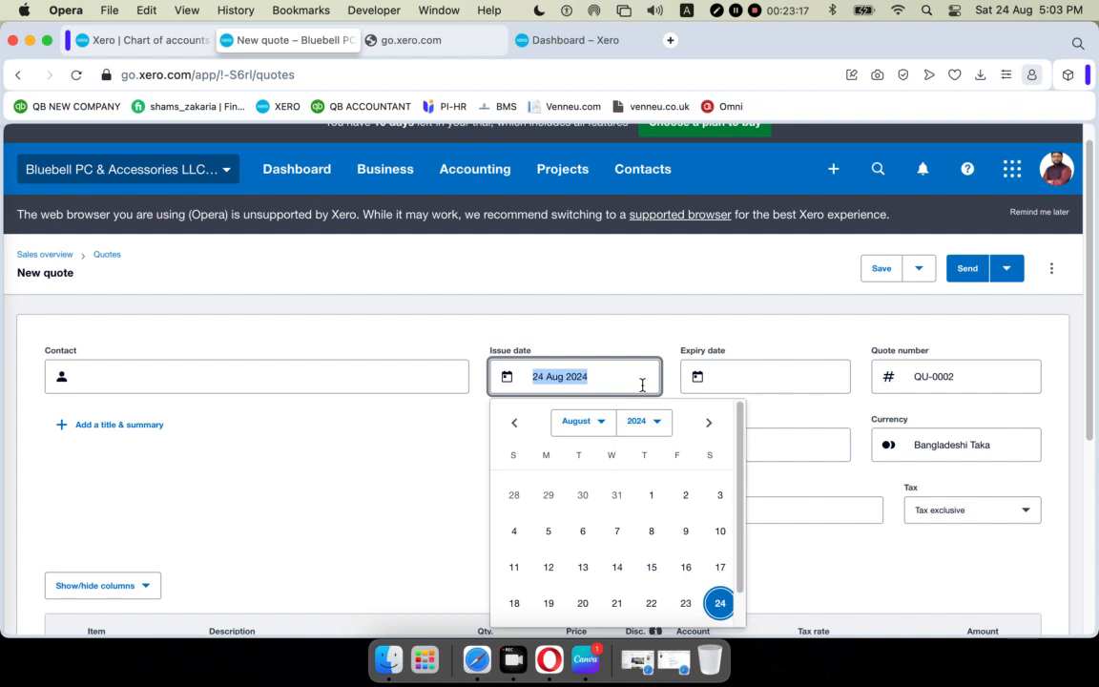
click(654, 496)
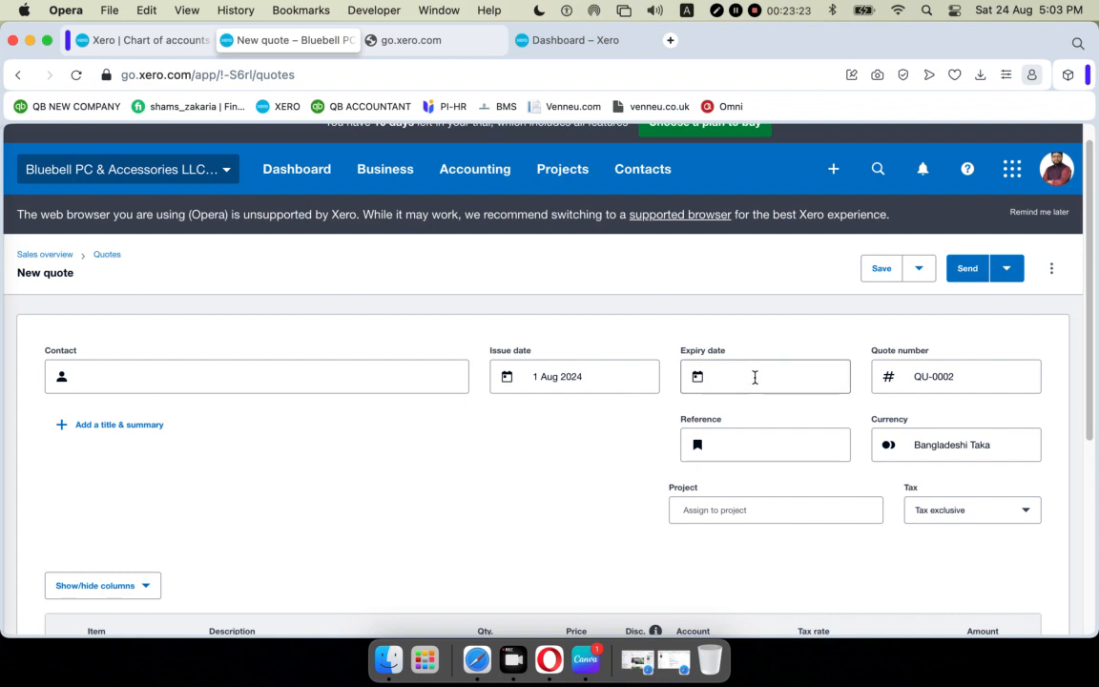
click(754, 377)
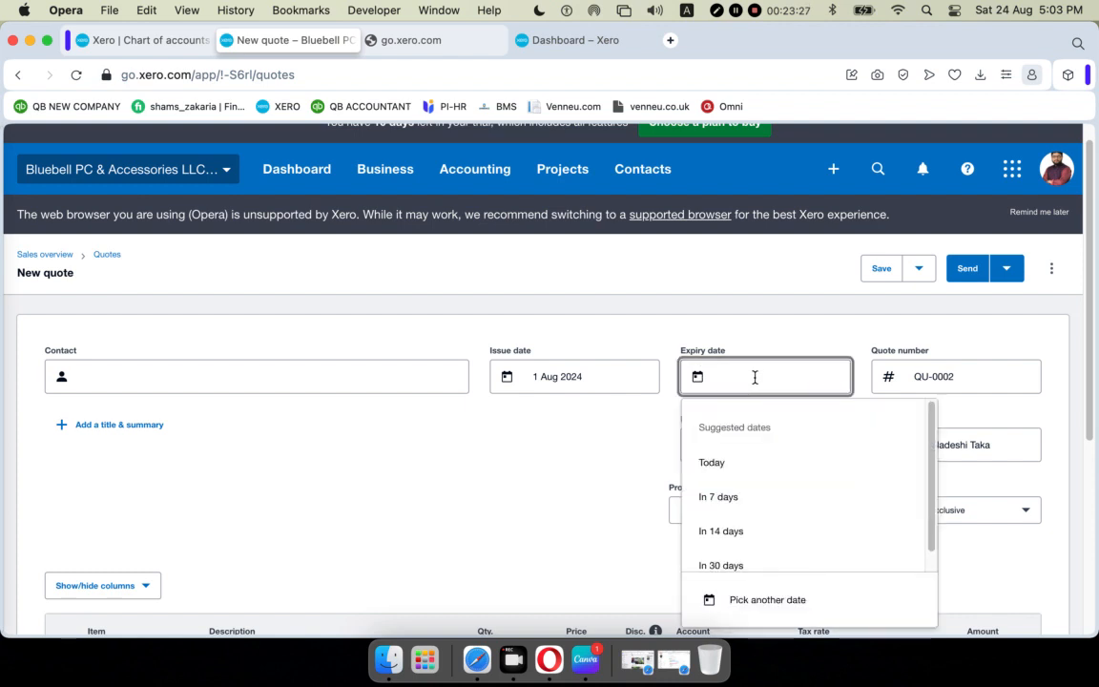
Set the quote's expiry date to 31 Aug 2024 with the 'In 30 days' option.
scroll(714, 437, down, 3)
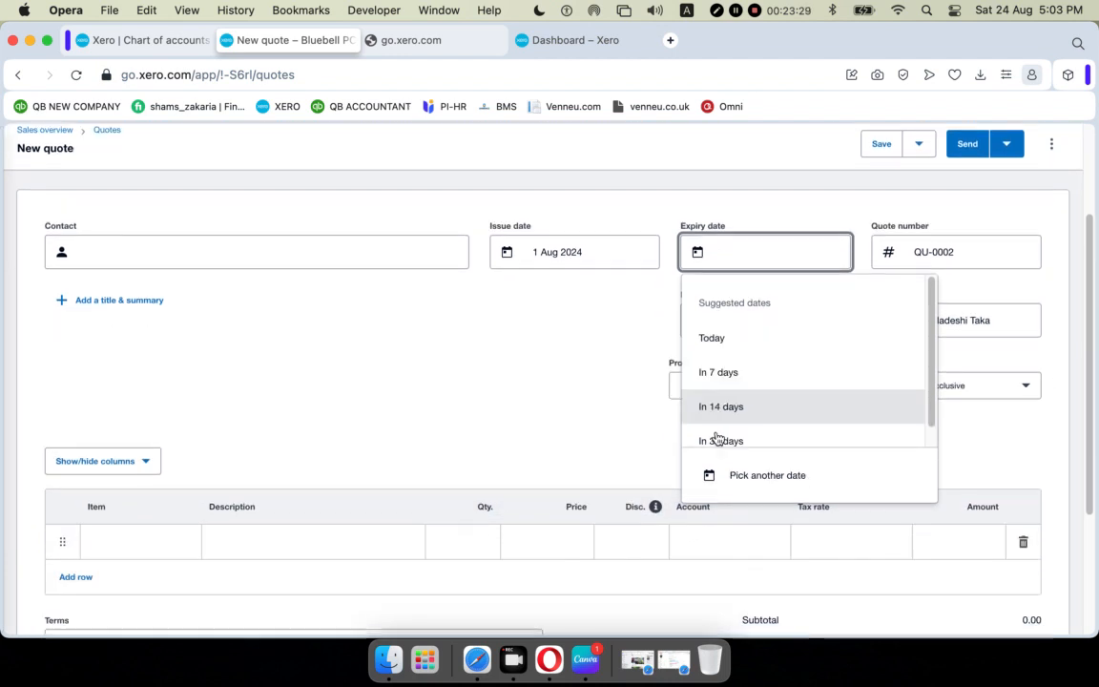
click(724, 364)
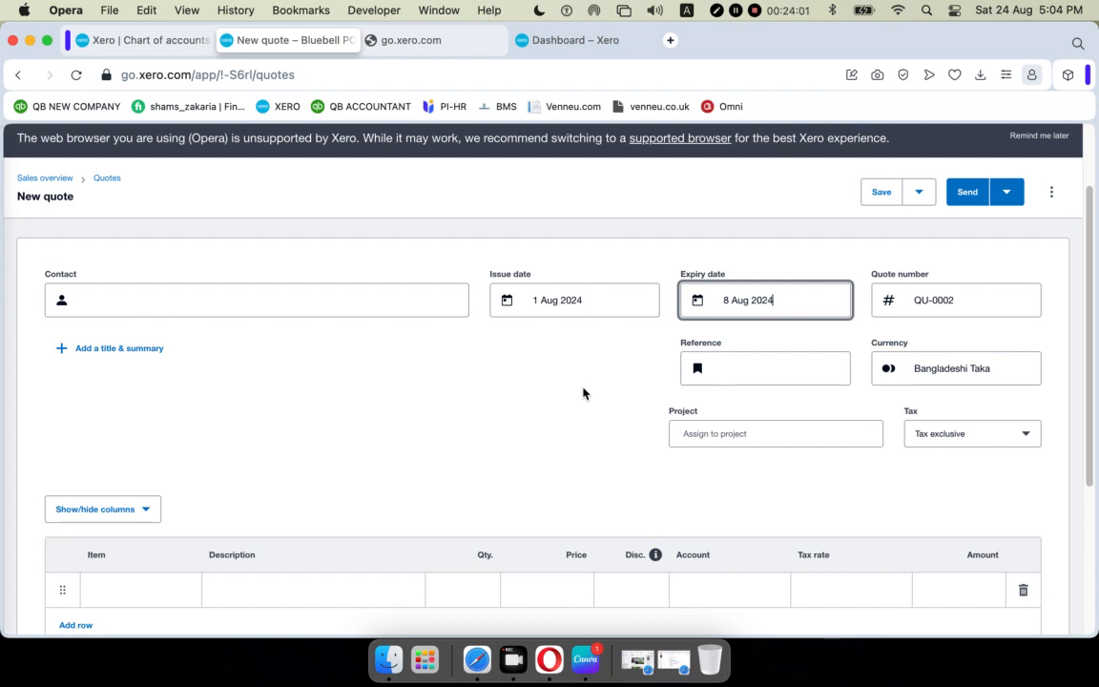
click(829, 298)
click(718, 490)
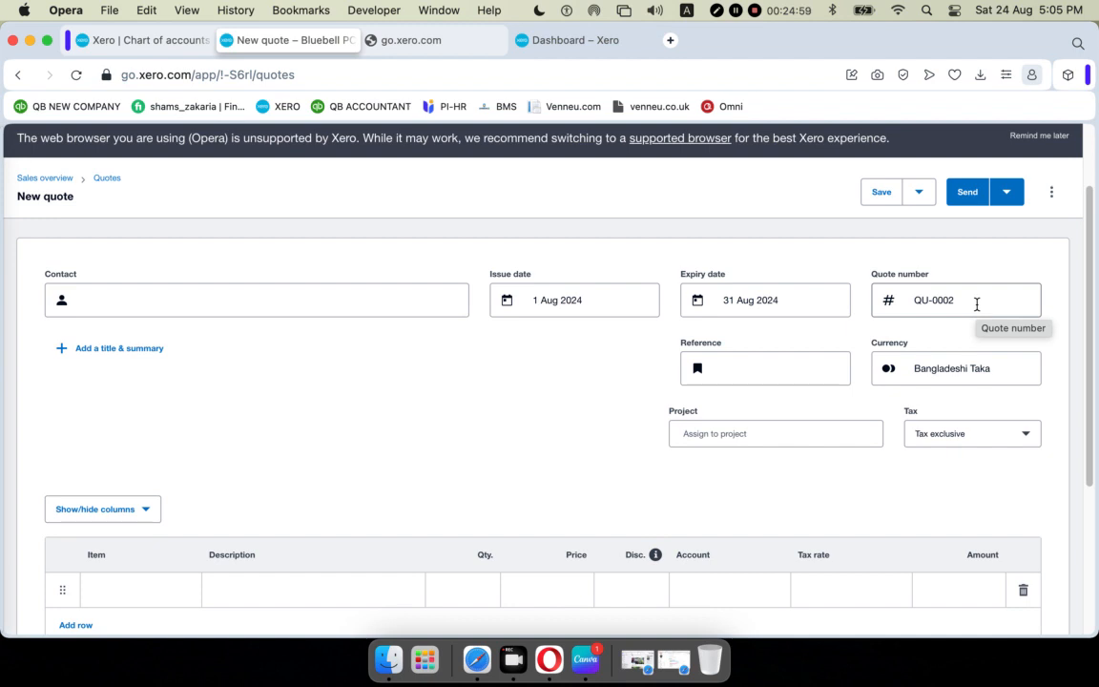
Show the quote's currency choices after visiting the Reference field.
click(776, 361)
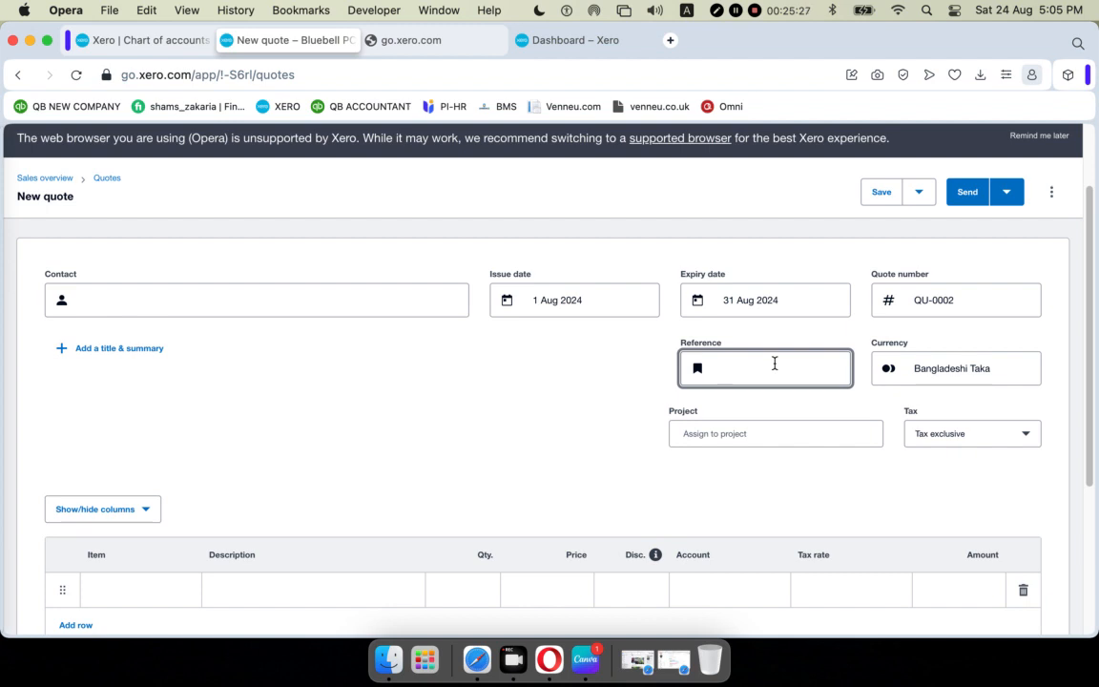
click(1019, 370)
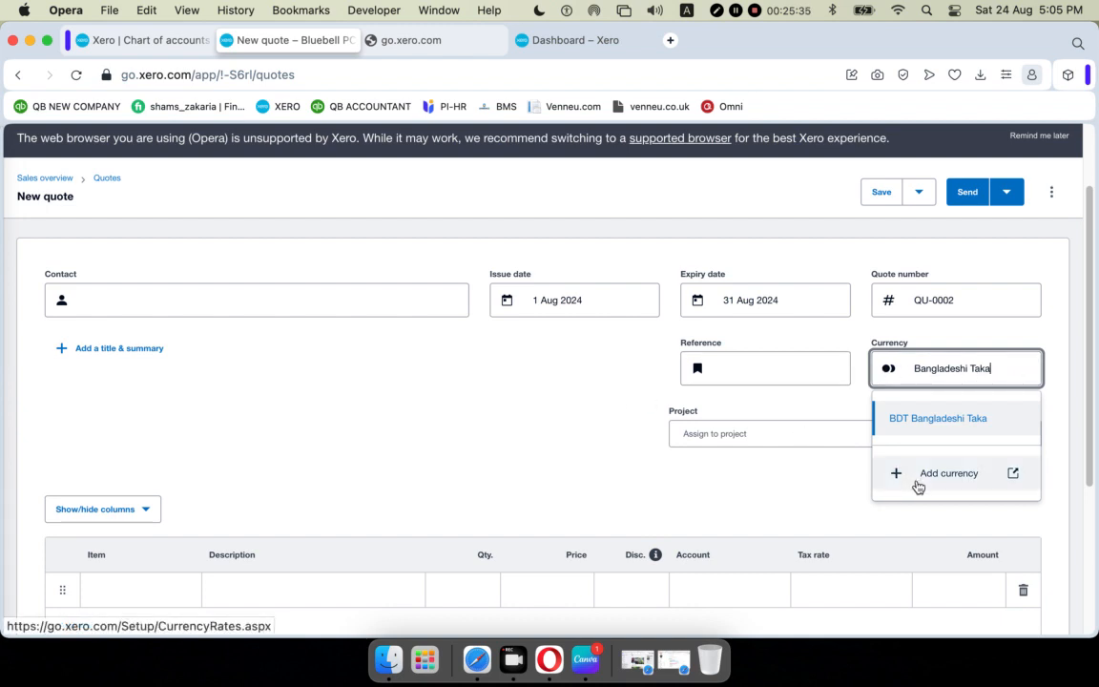
Keep Bangladeshi Taka as the currency, dismissing the list without adding a currency.
click(513, 444)
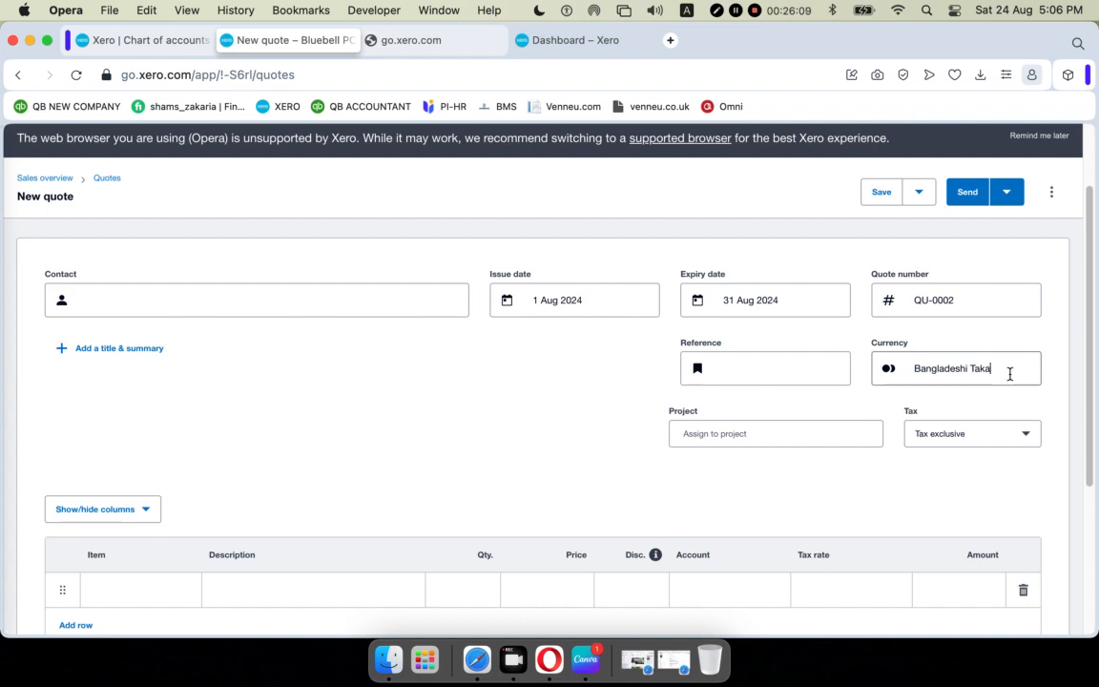
click(1009, 372)
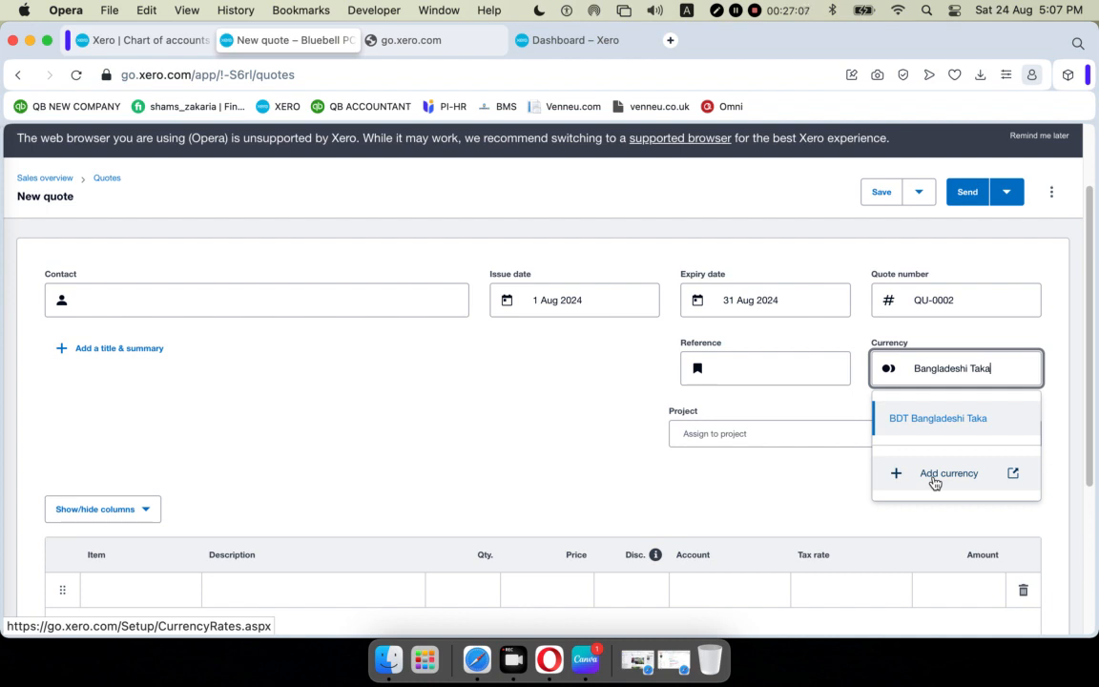
click(622, 500)
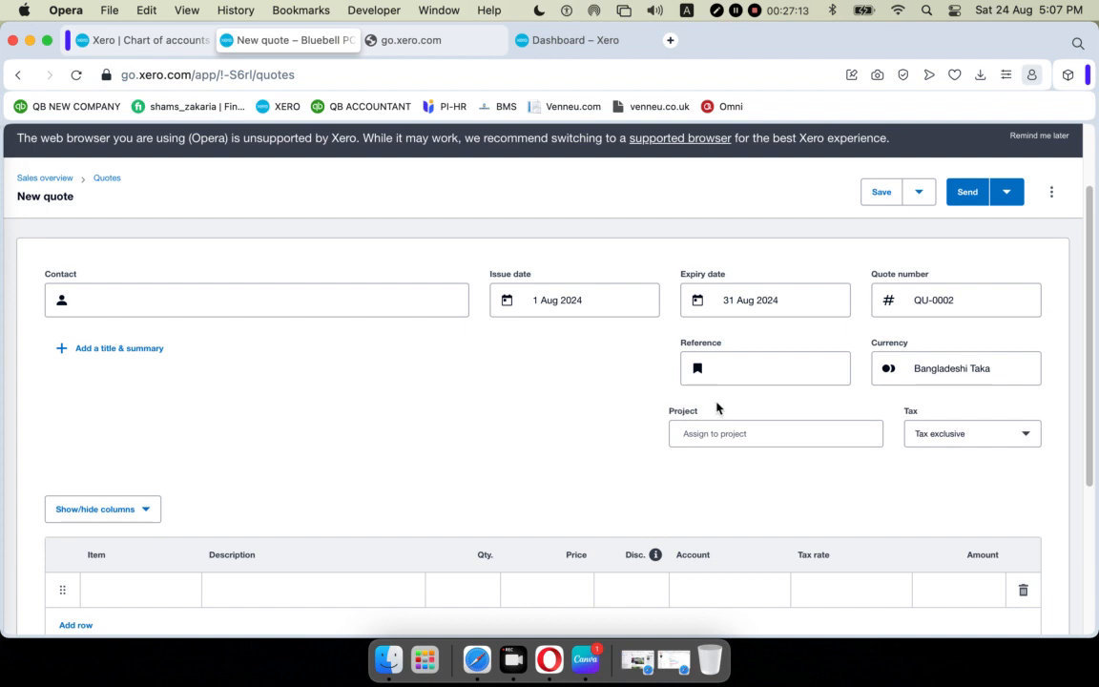
scroll(711, 408, down, 1)
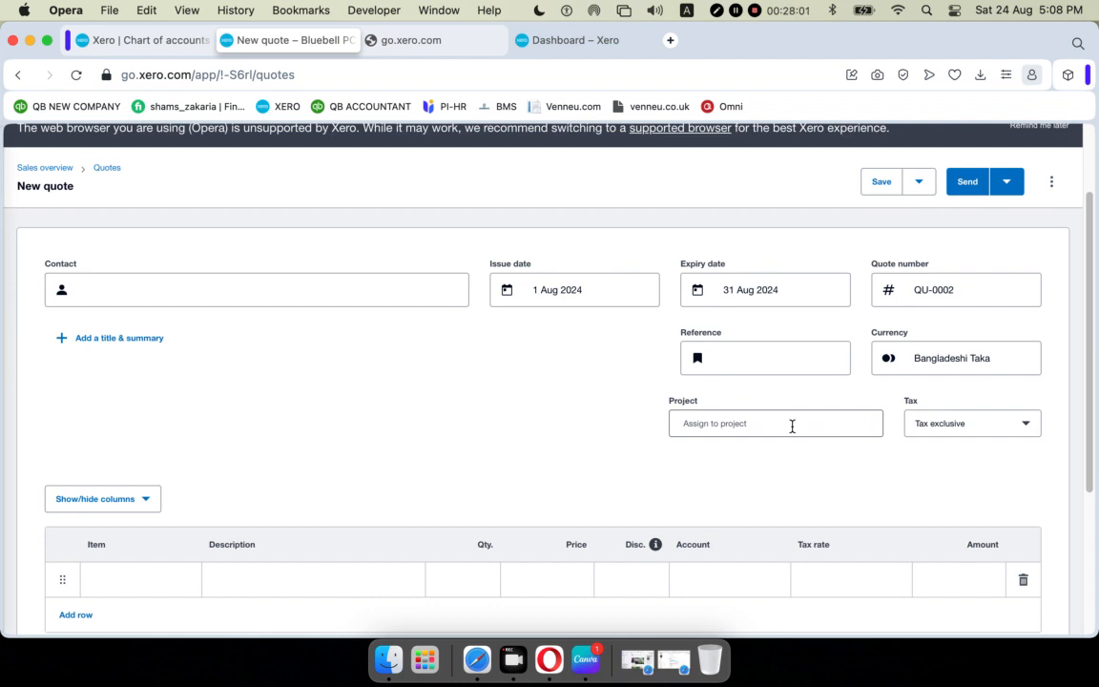
scroll(731, 437, down, 2)
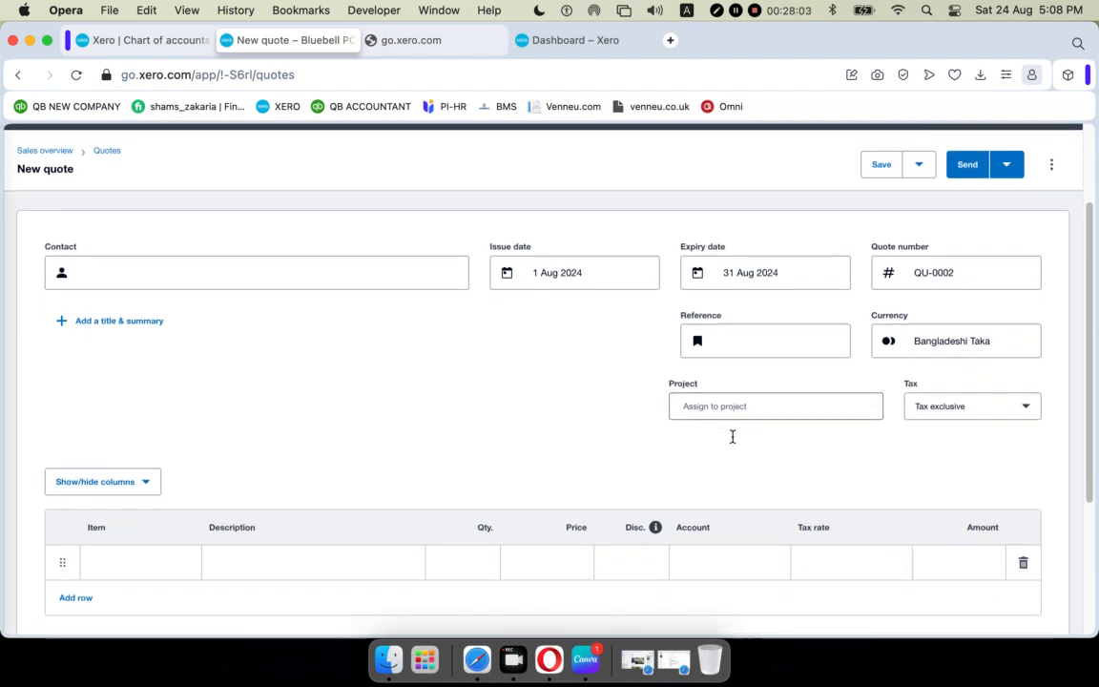
scroll(733, 442, down, 3)
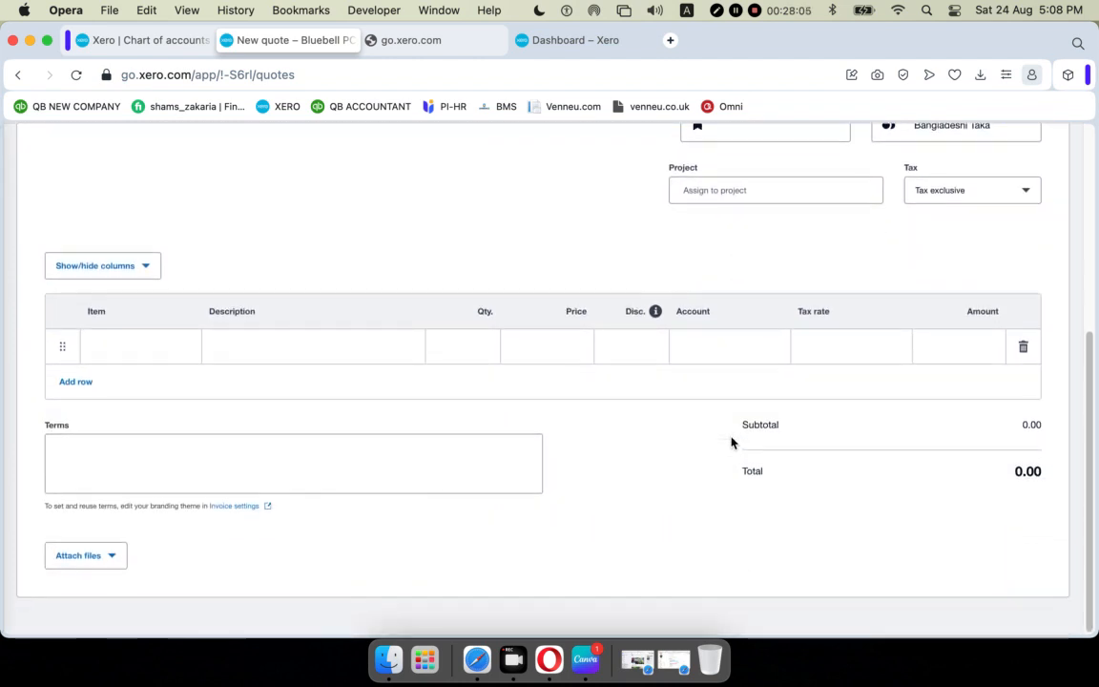
scroll(735, 442, up, 6)
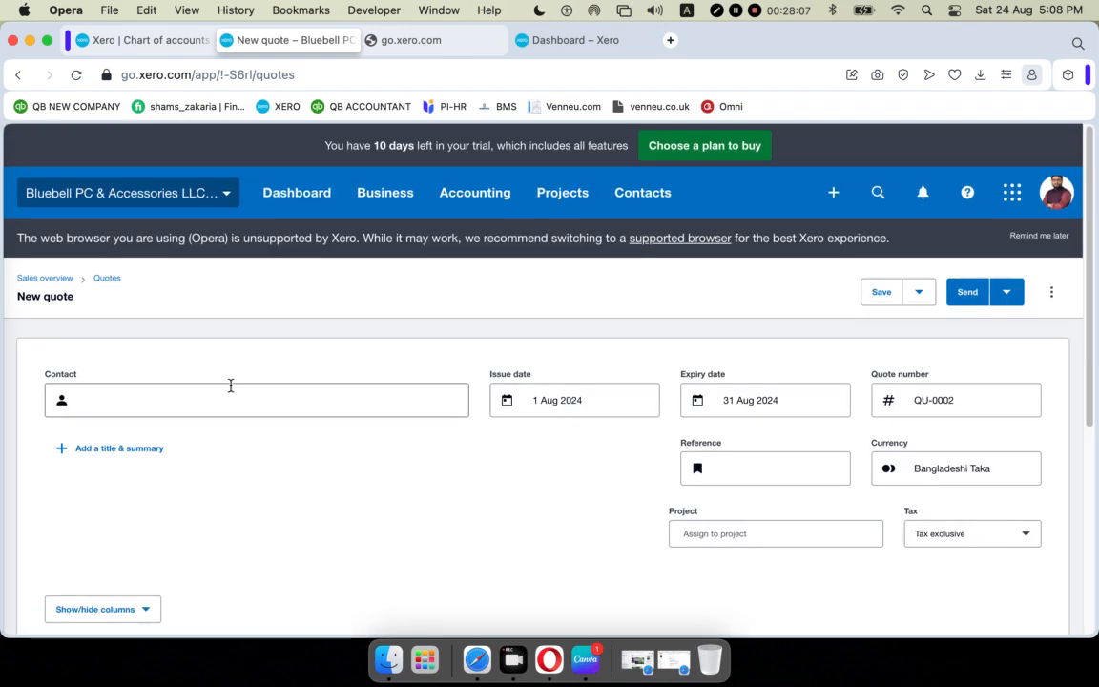
scroll(448, 410, down, 1)
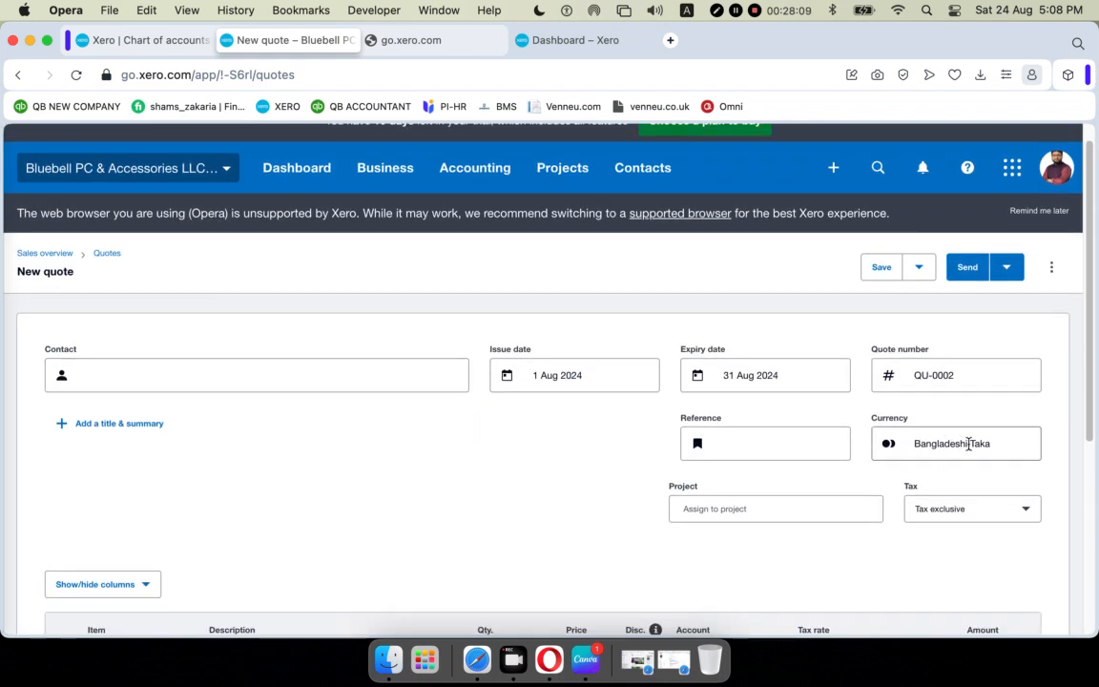
scroll(763, 573, down, 5)
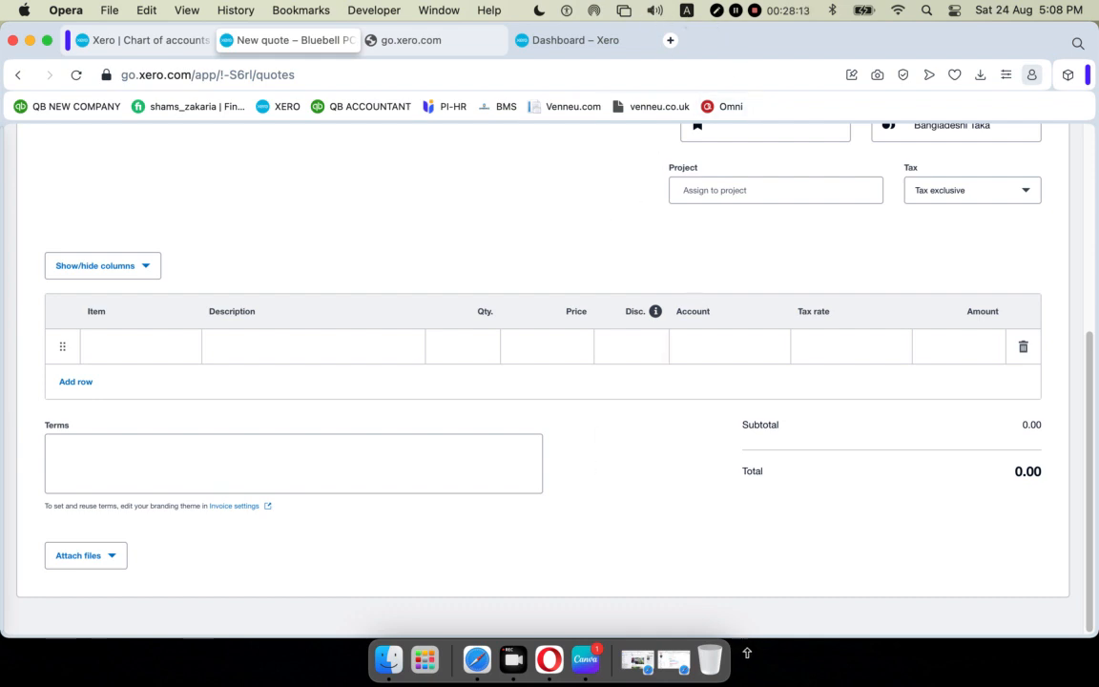
right_click(1027, 325)
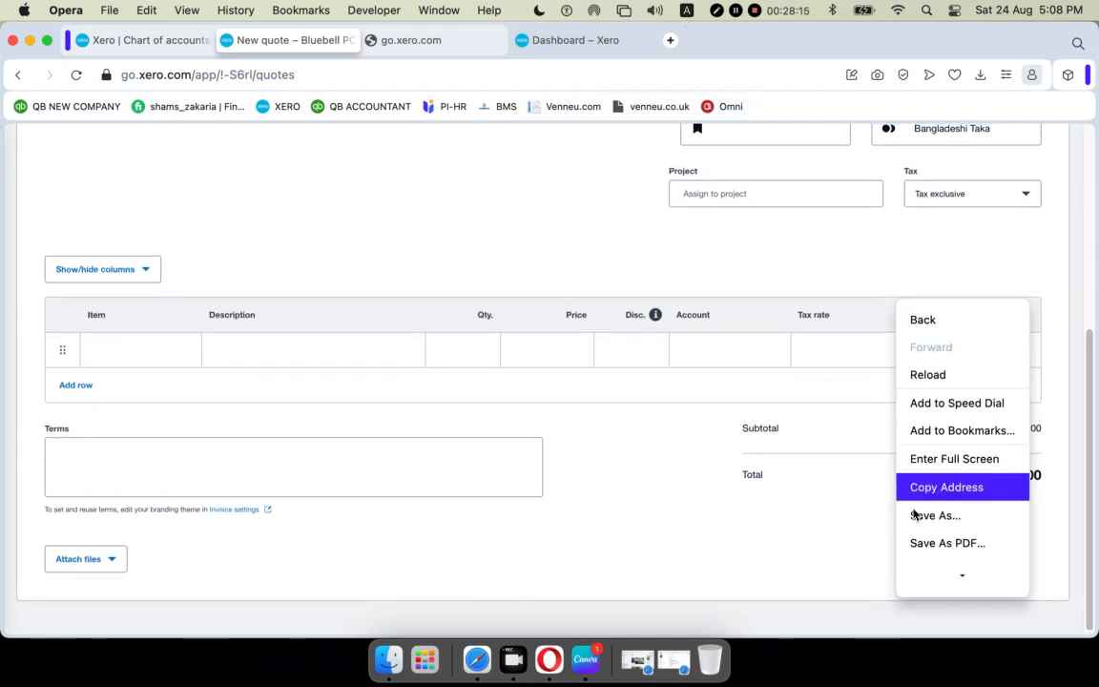
click(833, 533)
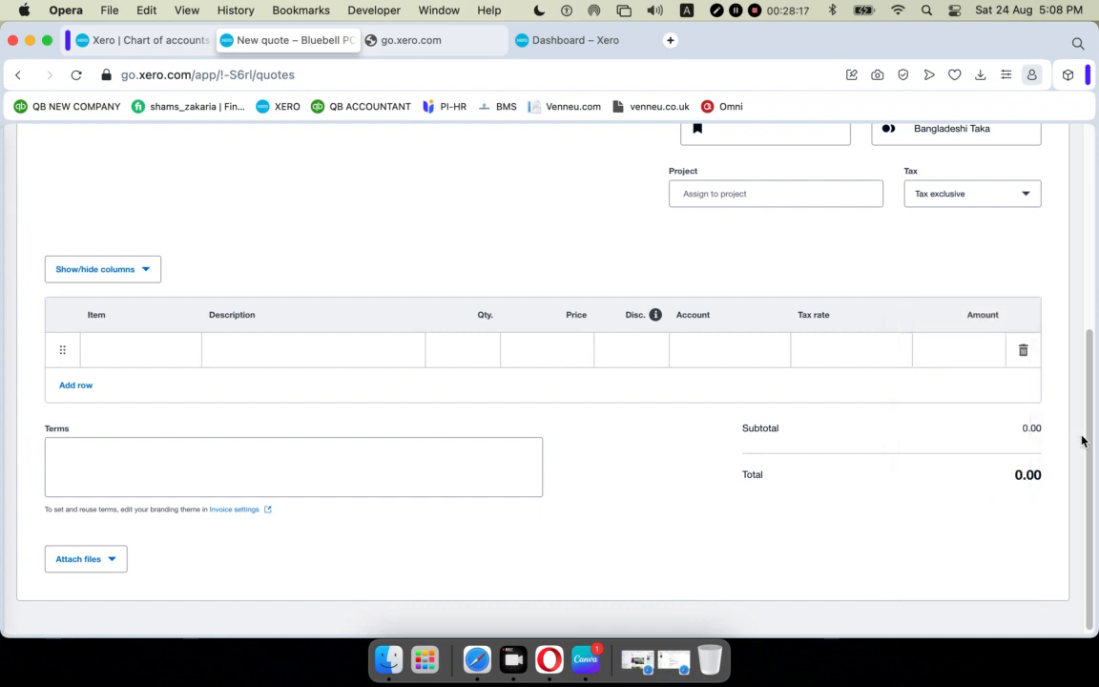
drag(1091, 442, 1098, 312)
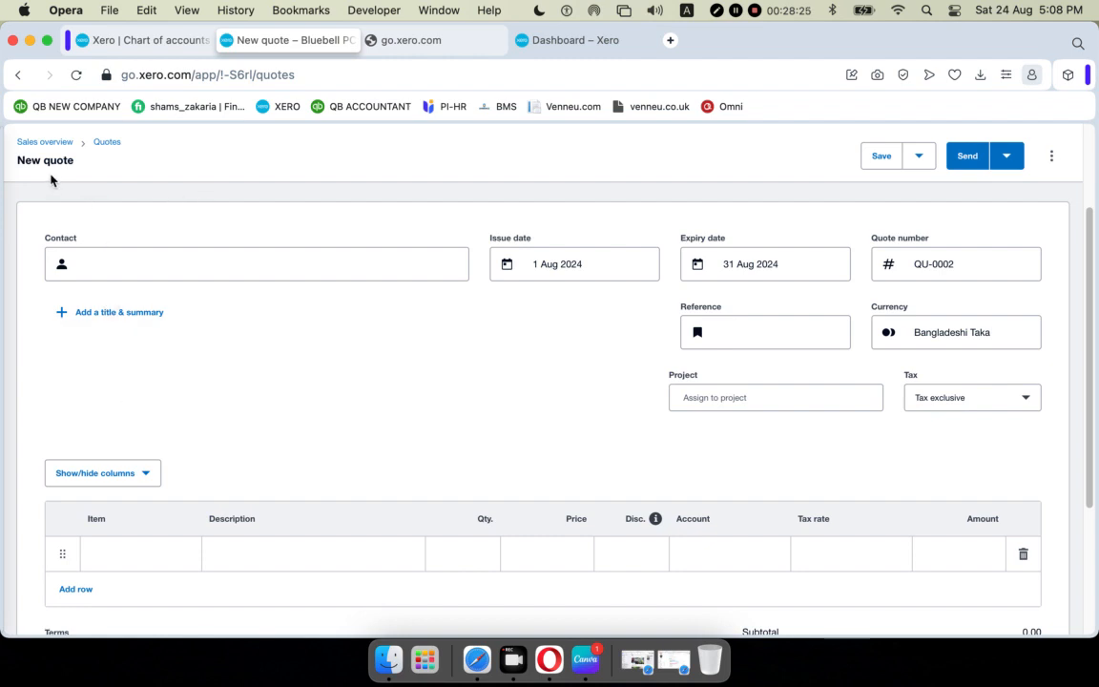
scroll(90, 245, up, 1)
scroll(90, 244, up, 3)
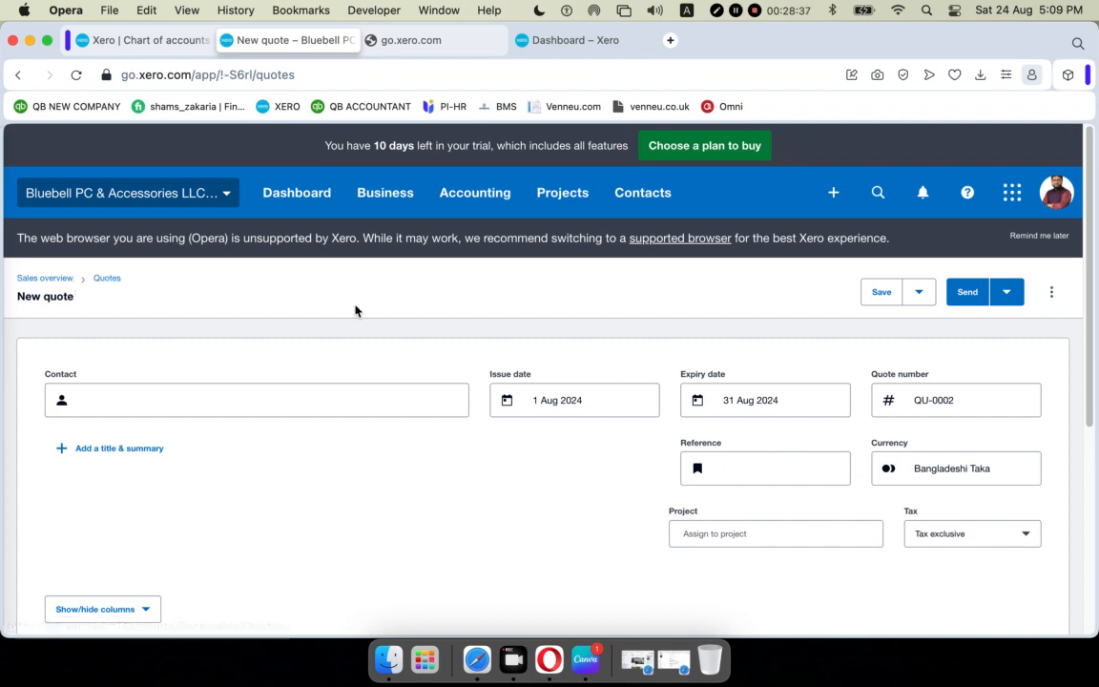
scroll(370, 311, down, 5)
scroll(368, 312, up, 5)
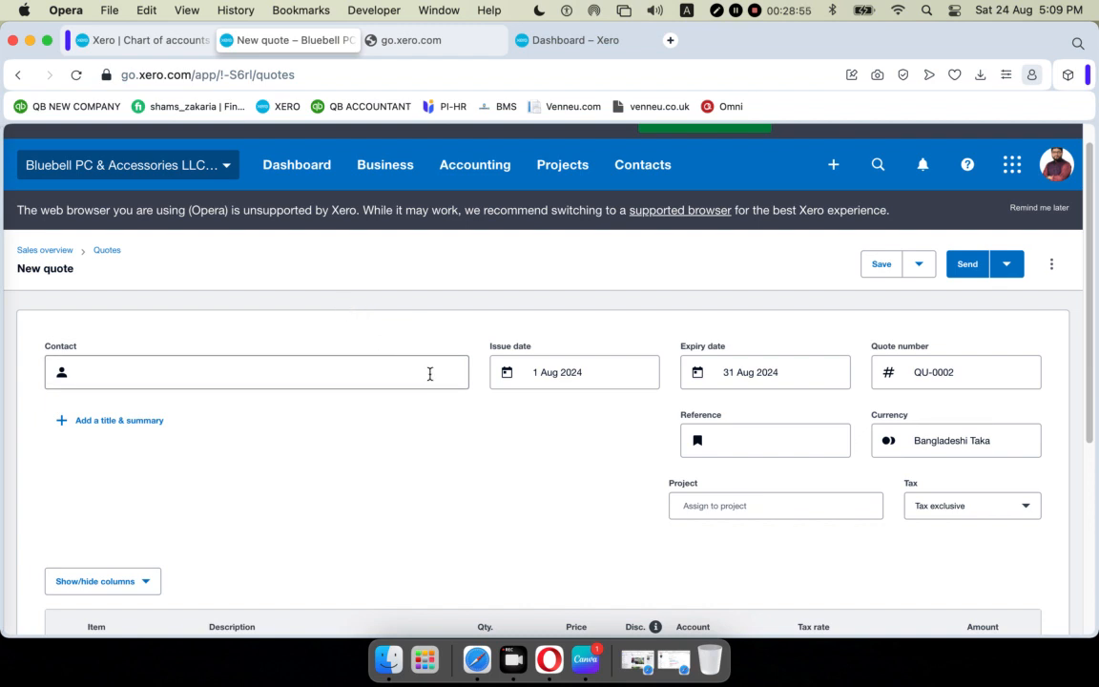
scroll(429, 375, down, 1)
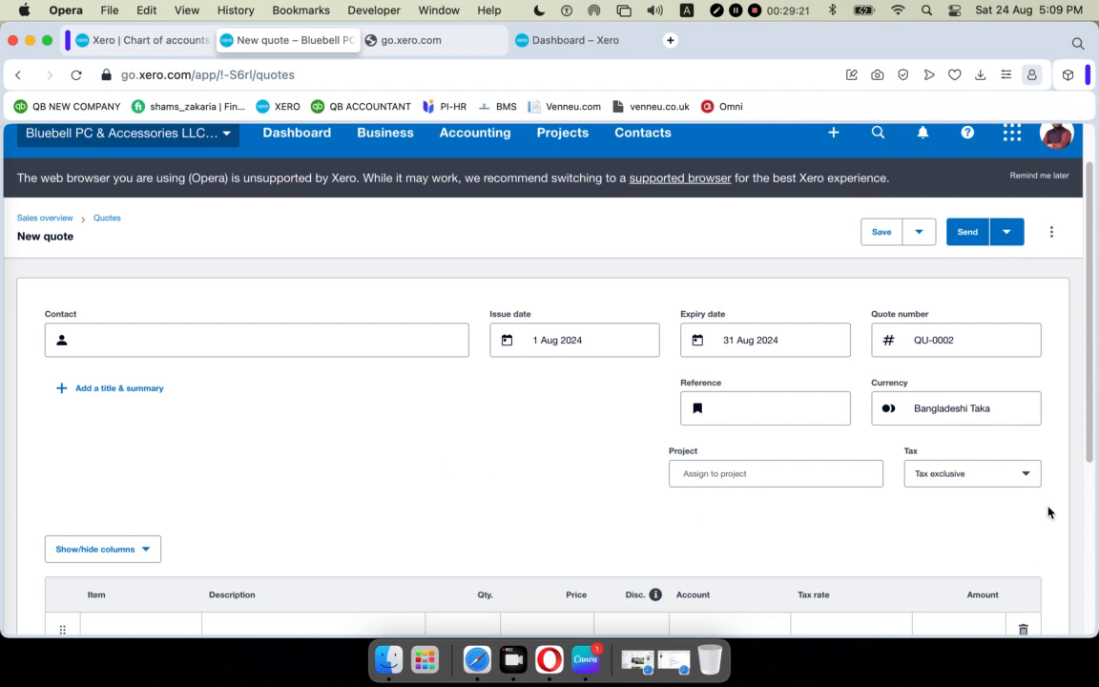
scroll(797, 461, down, 3)
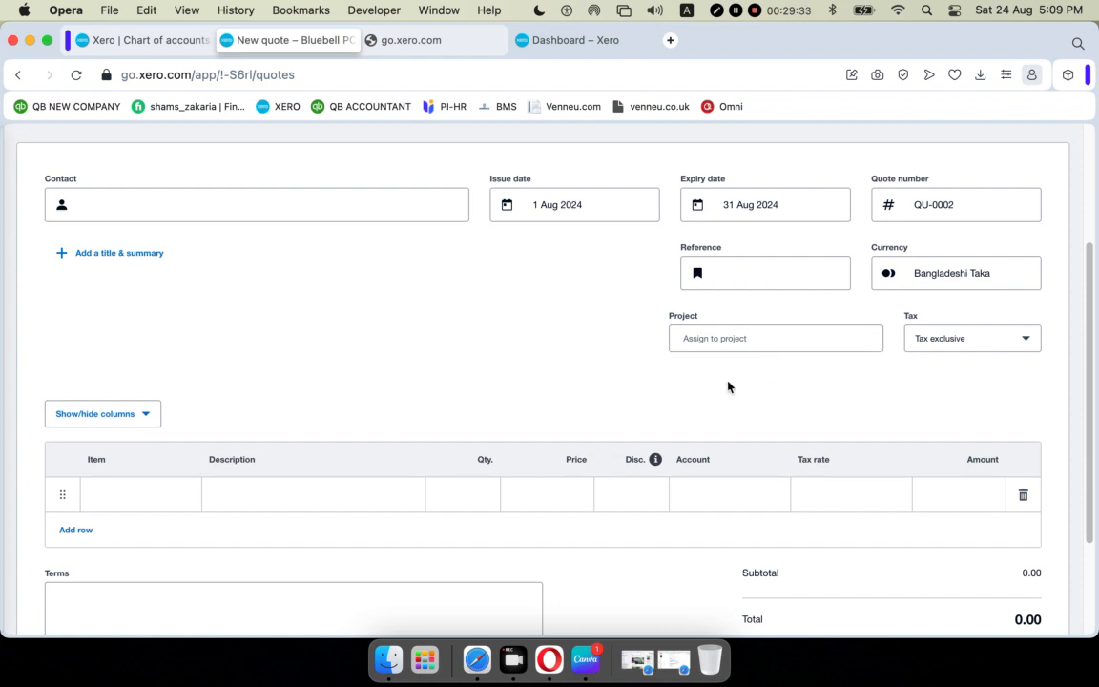
scroll(548, 361, down, 1)
scroll(534, 363, up, 3)
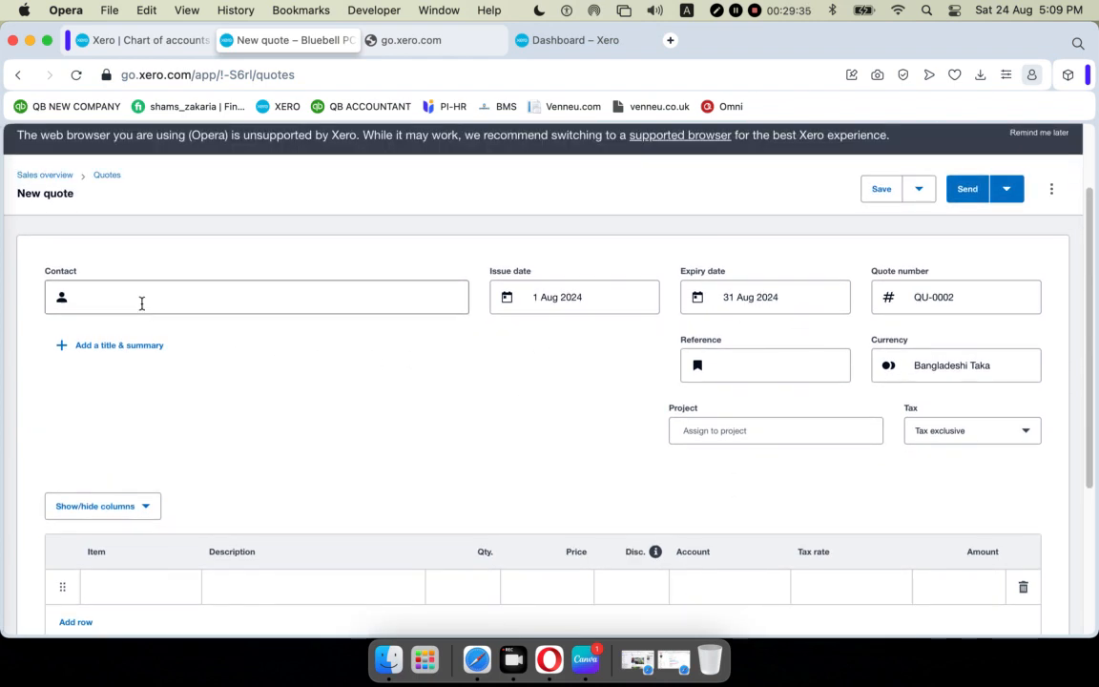
Search contacts with 'a' and assign the existing customer as QU-0002's contact.
click(141, 304)
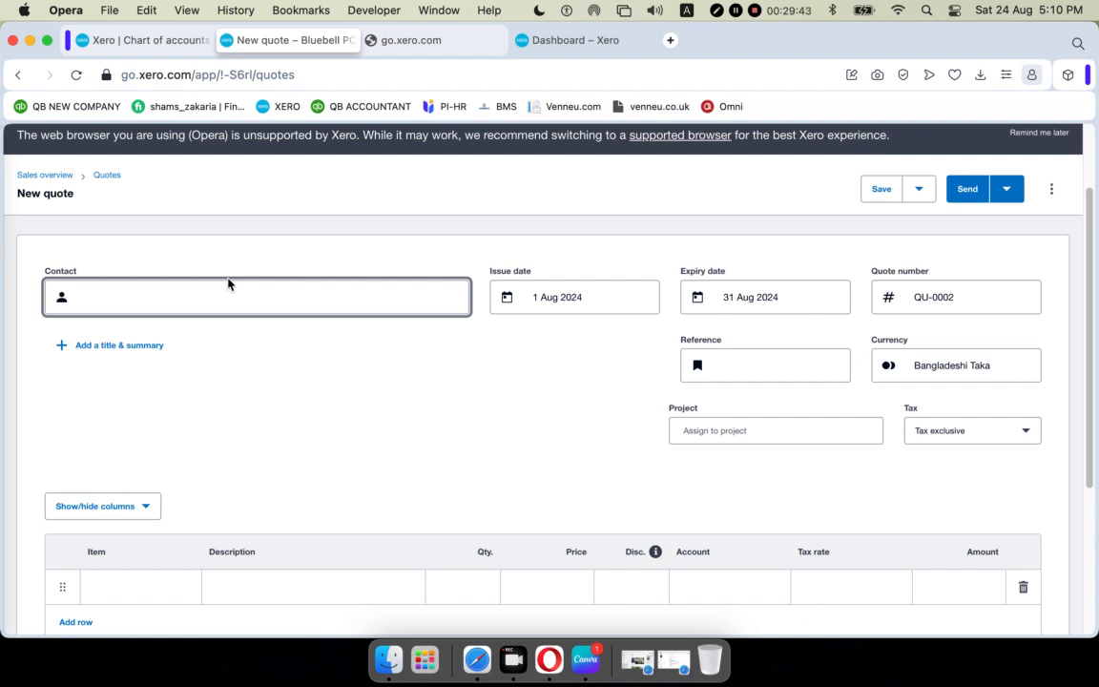
text(a)
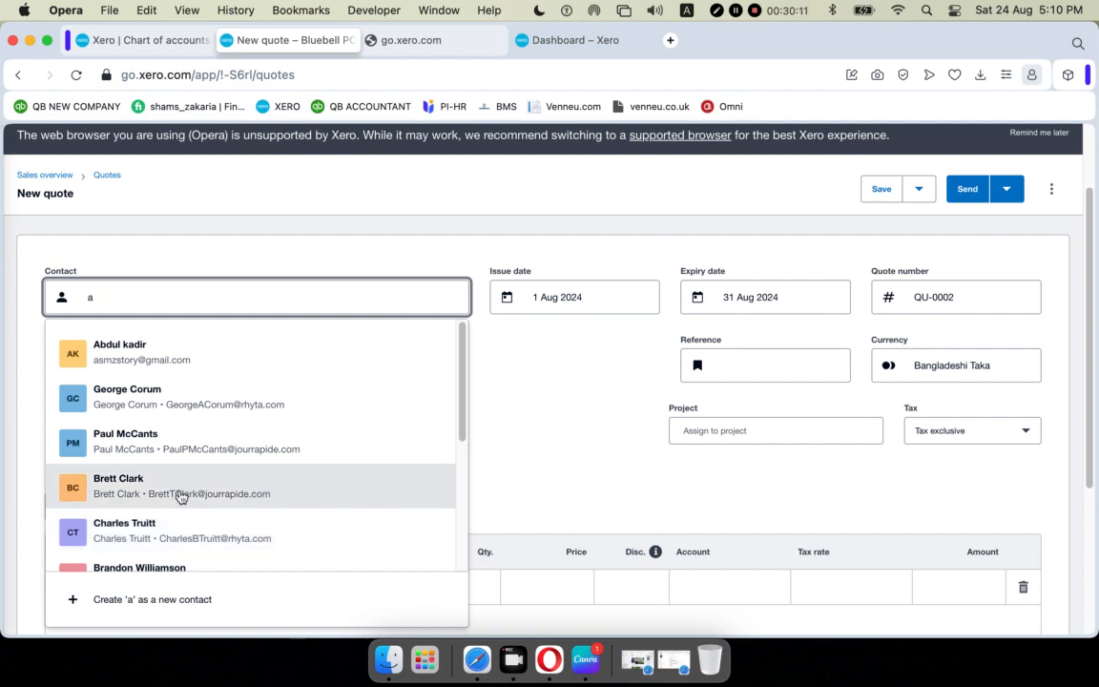
click(153, 434)
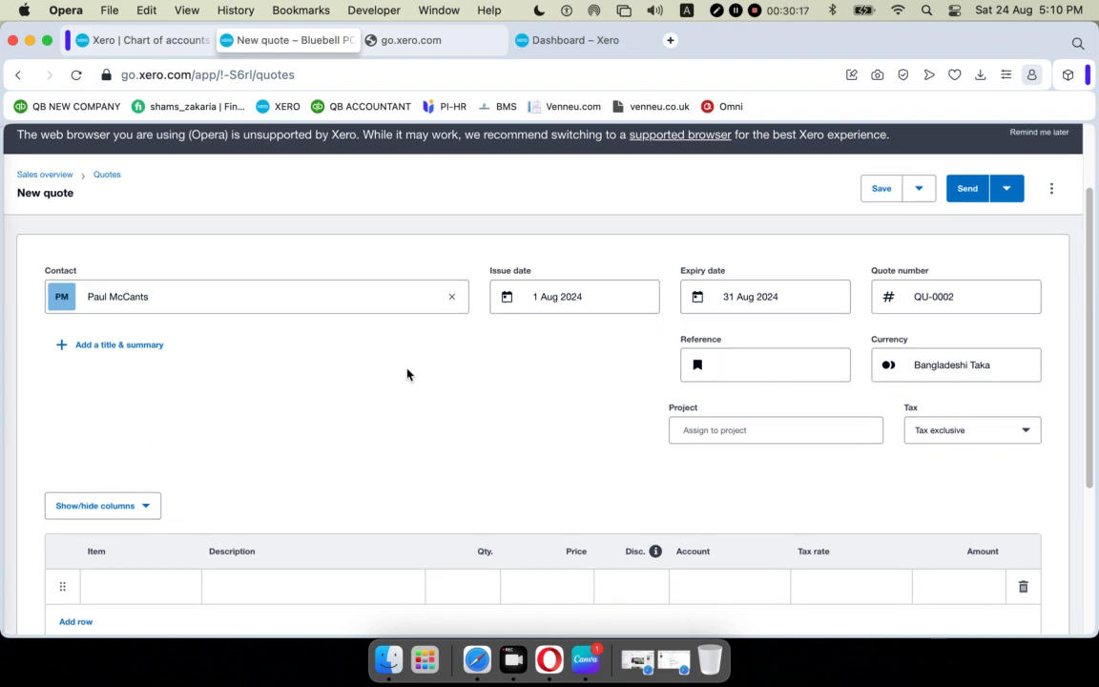
scroll(407, 374, down, 3)
Add line items Keyboard (100.00) and HP EliteDesk 800G1 SFF (210.00), both posted to 200 - Sales.
click(143, 474)
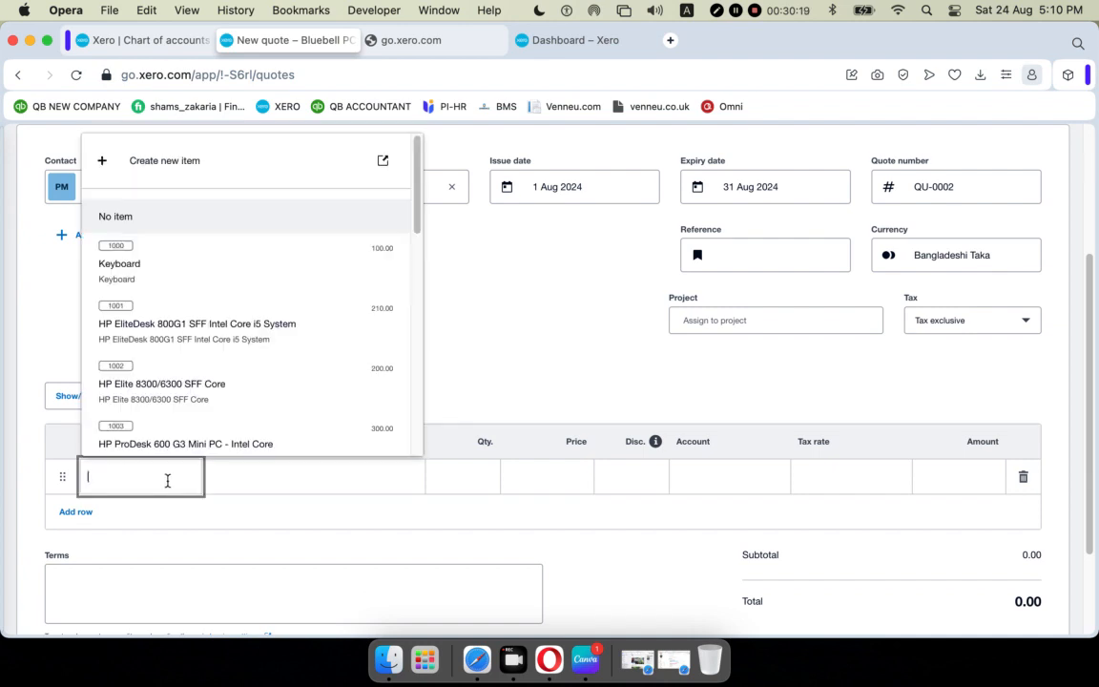
scroll(191, 363, down, 2)
scroll(198, 300, down, 5)
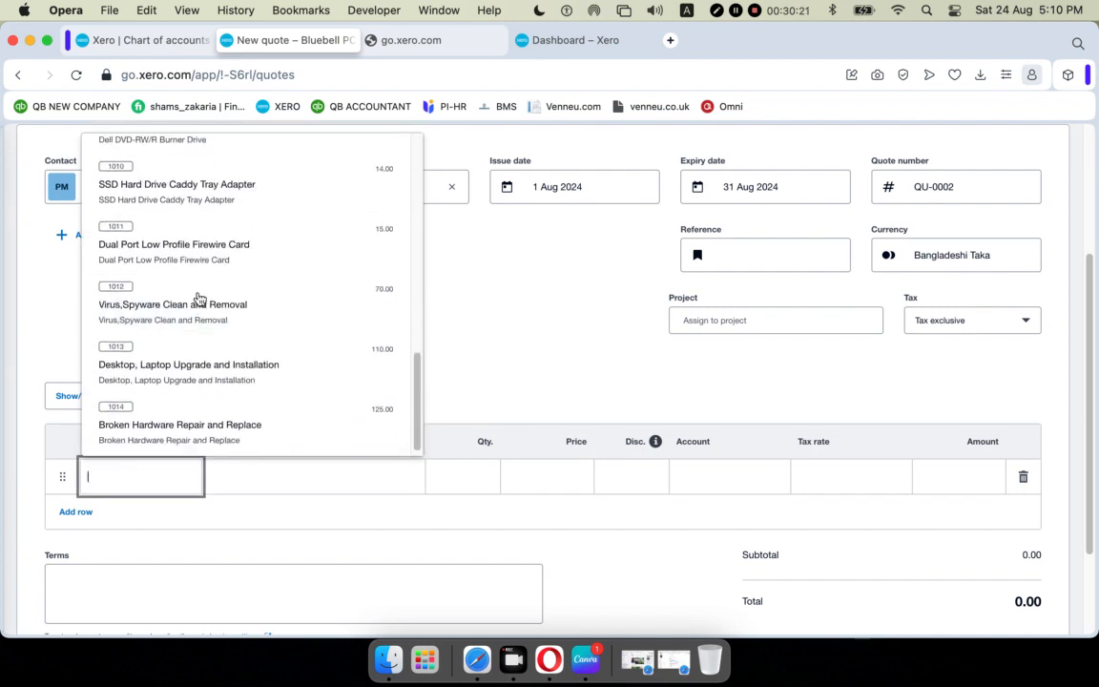
scroll(197, 297, up, 8)
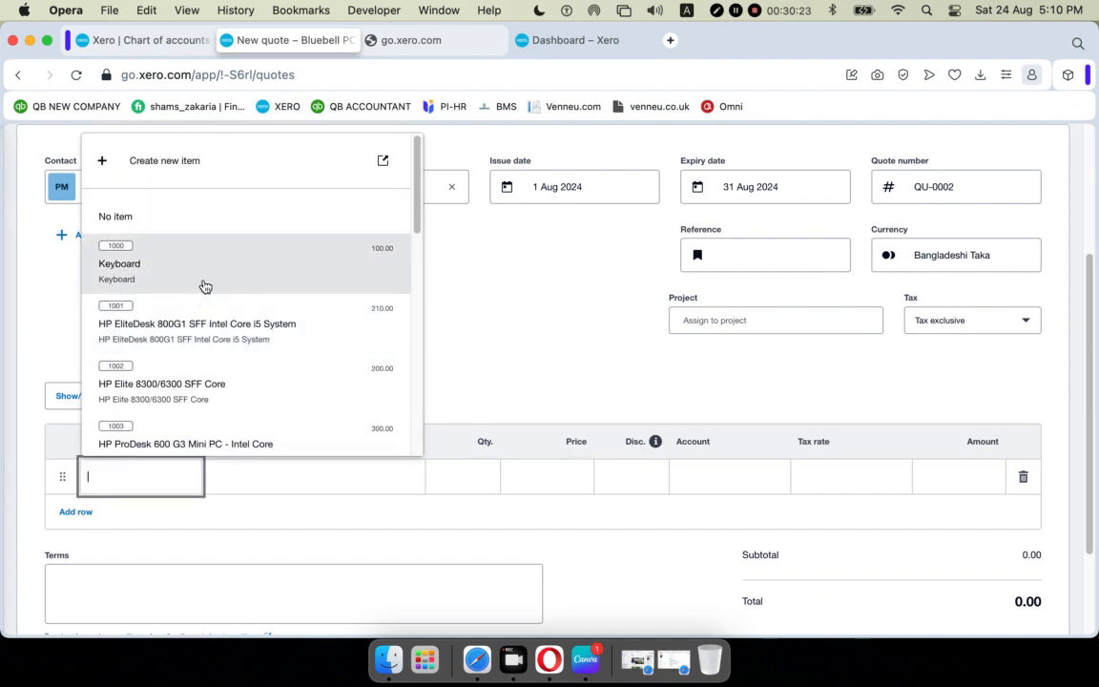
click(201, 286)
click(167, 526)
scroll(164, 420, down, 1)
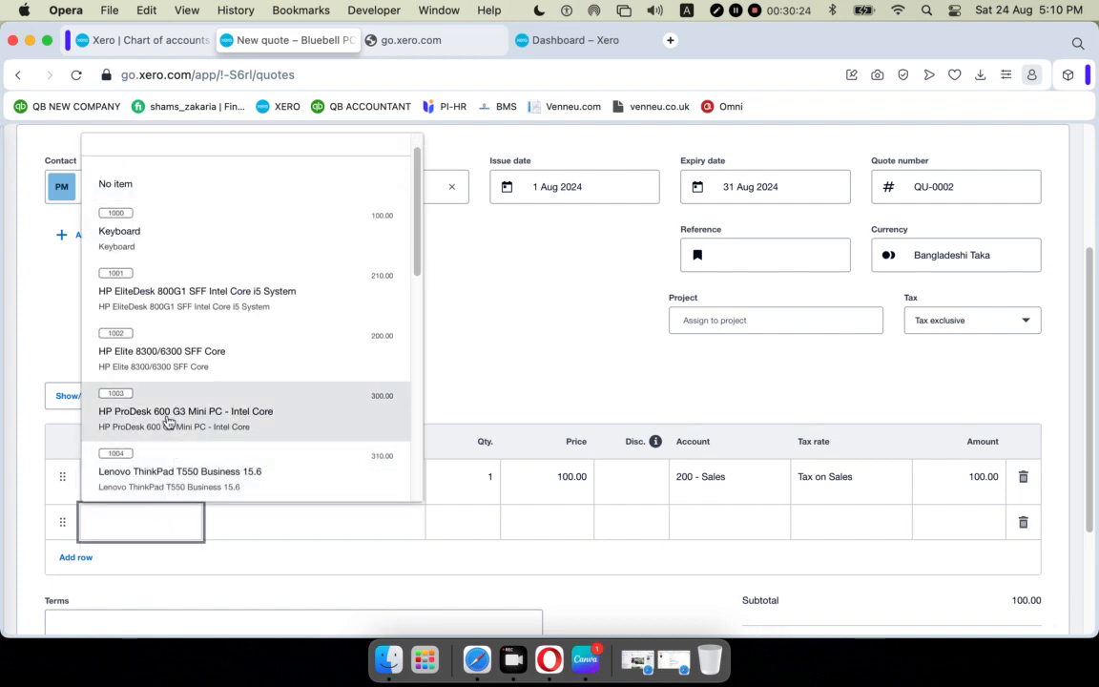
click(165, 302)
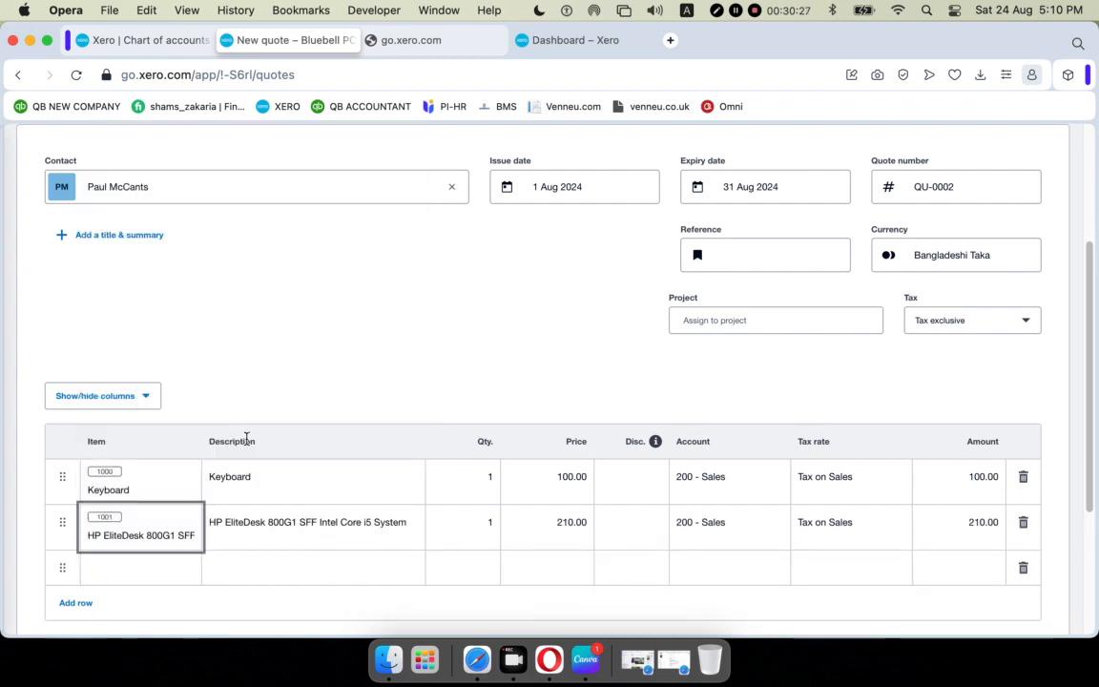
scroll(350, 386, down, 1)
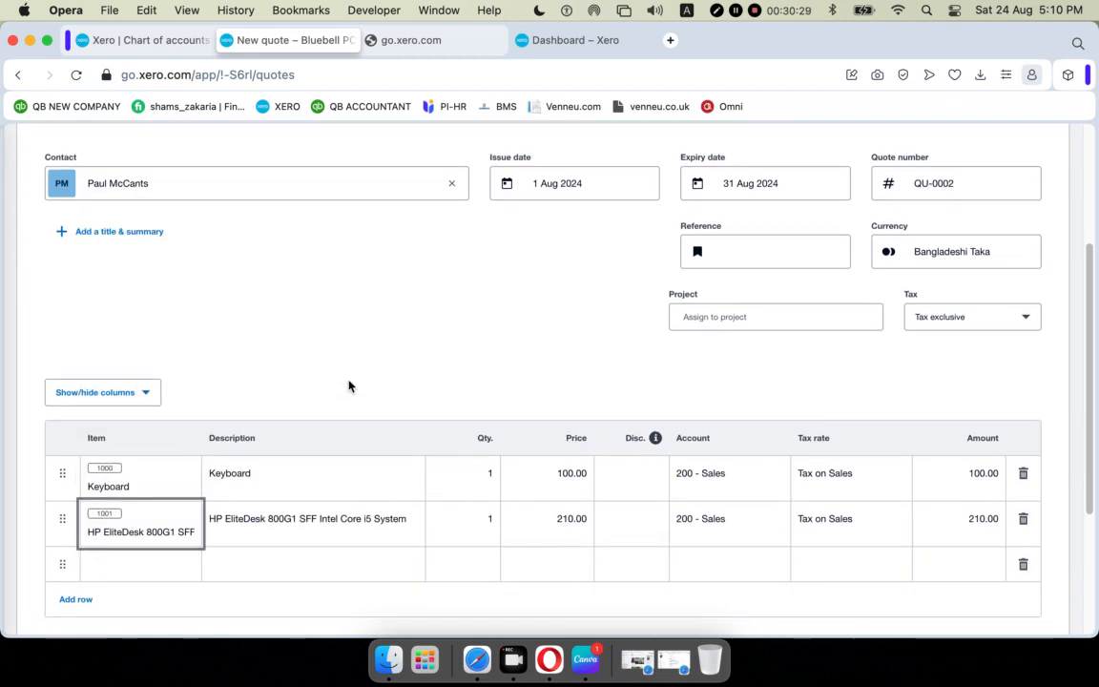
click(486, 472)
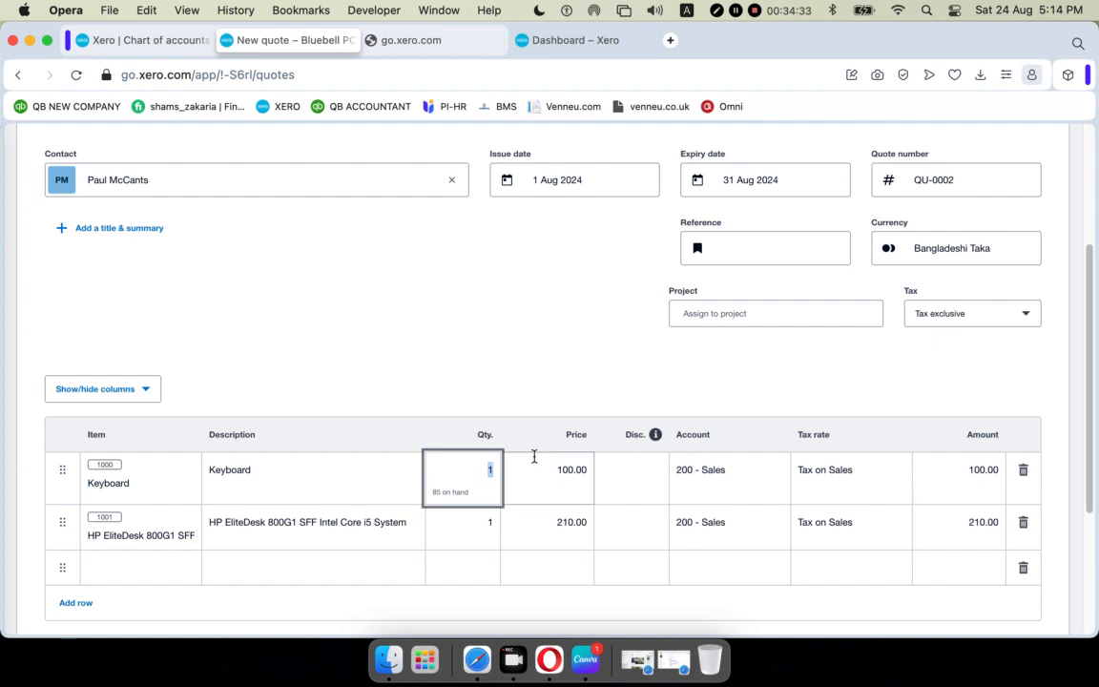
Set the Keyboard line to quantity 20 with Sales Tax 10%.
text(20)
click(589, 359)
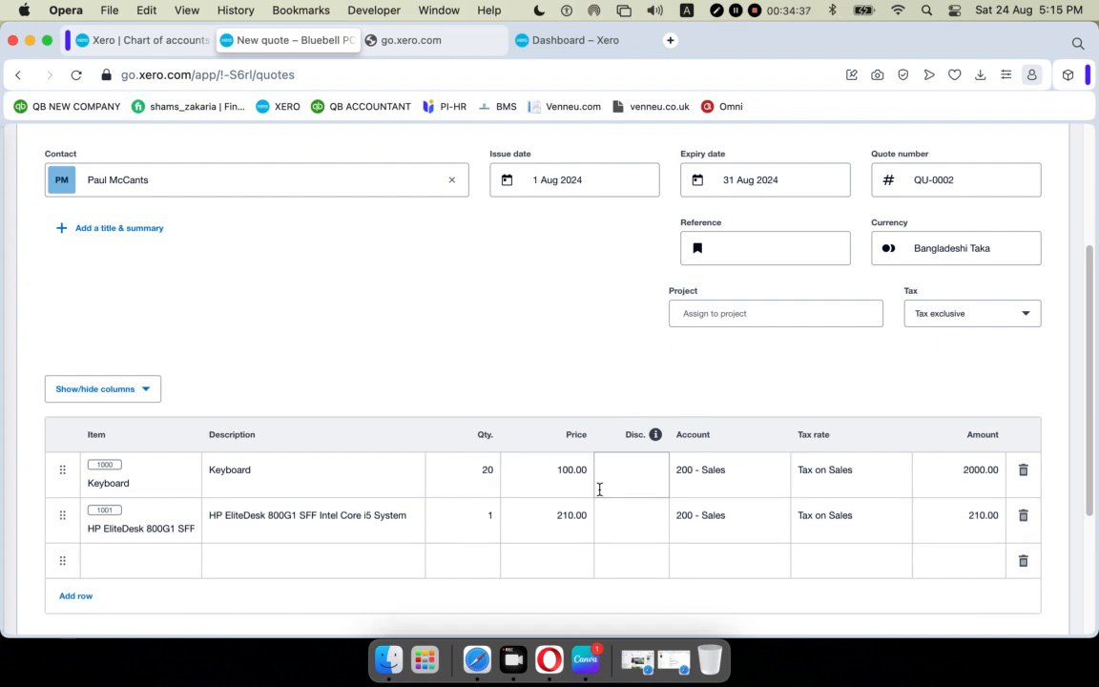
click(716, 474)
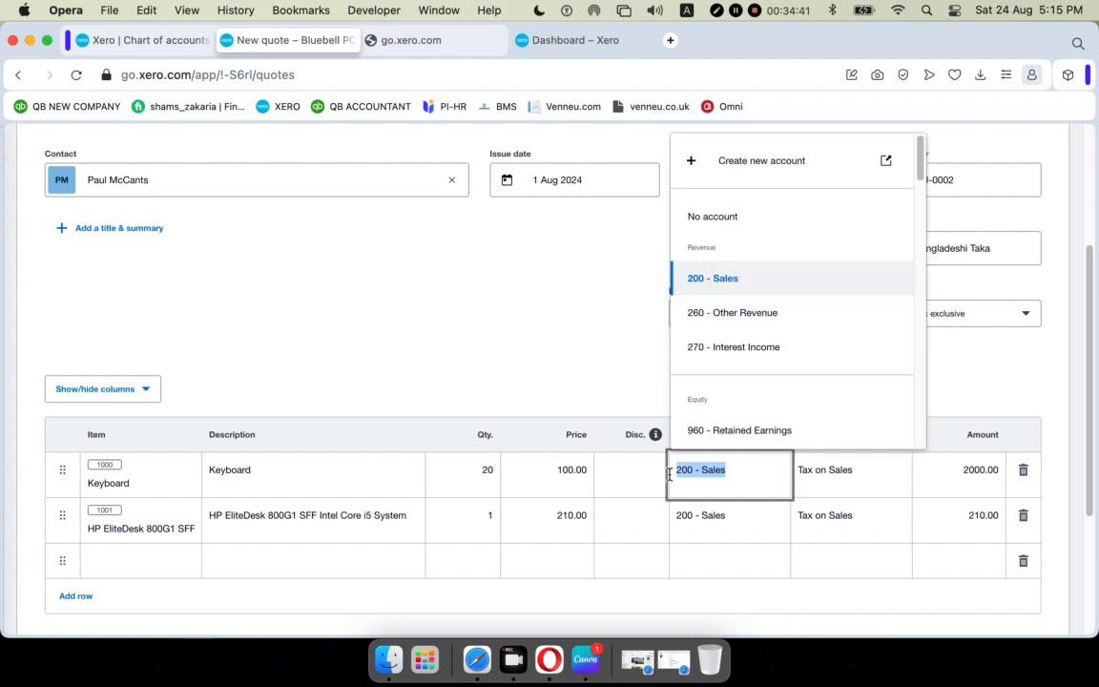
click(883, 473)
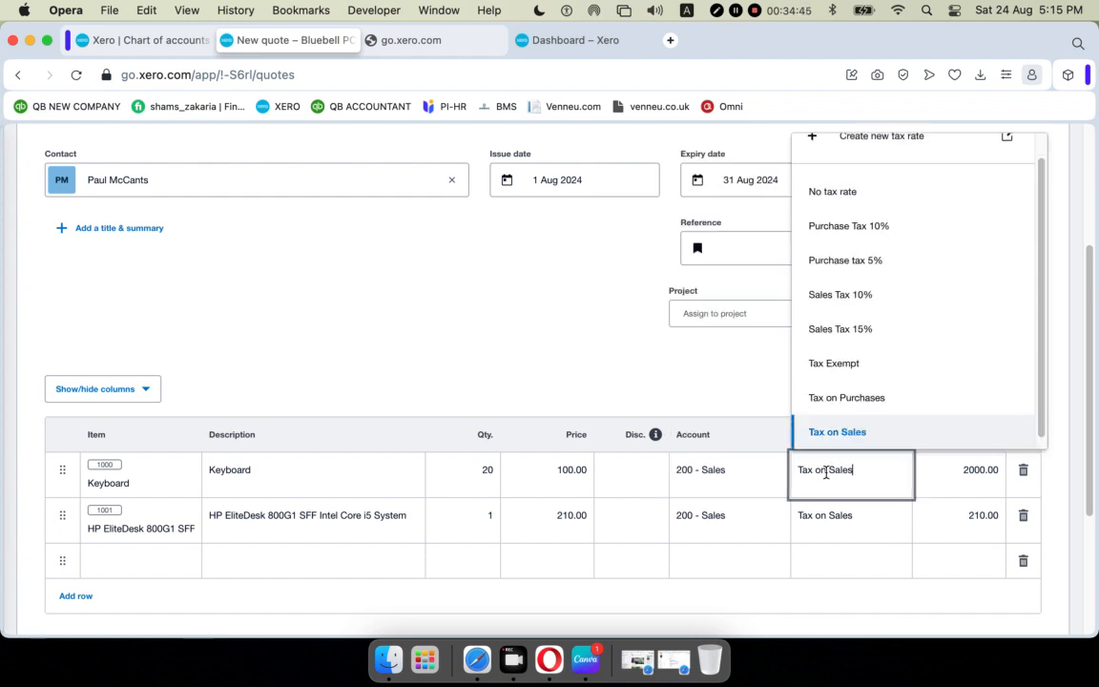
click(857, 295)
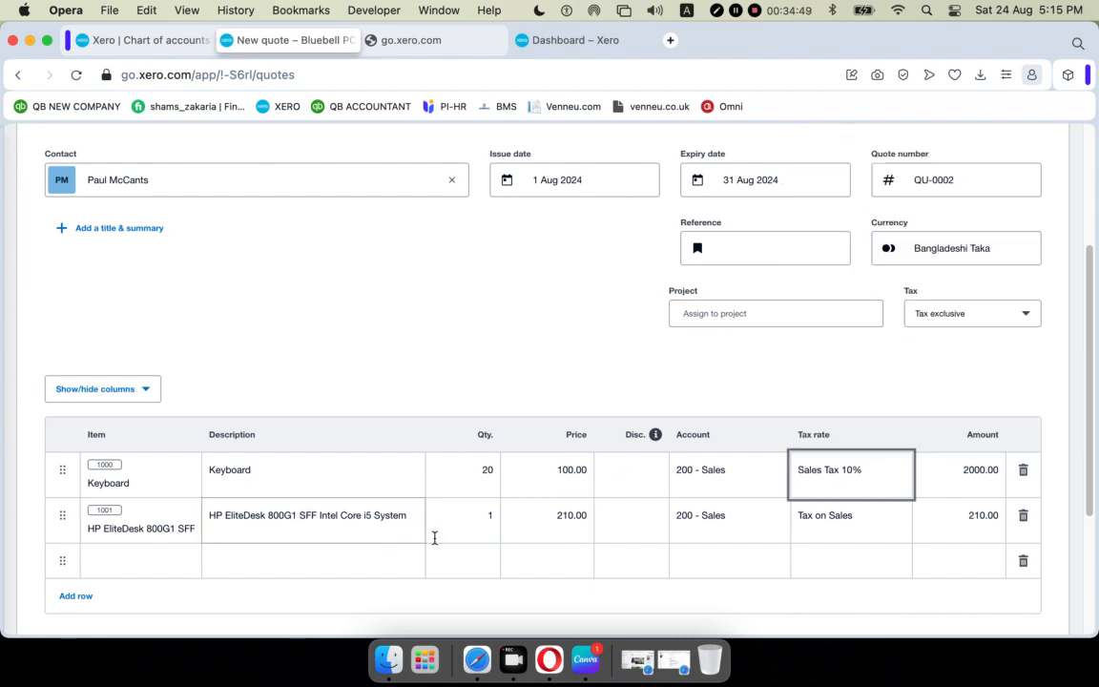
Set the HP EliteDesk line to quantity 5 with Sales Tax 15%.
click(477, 520)
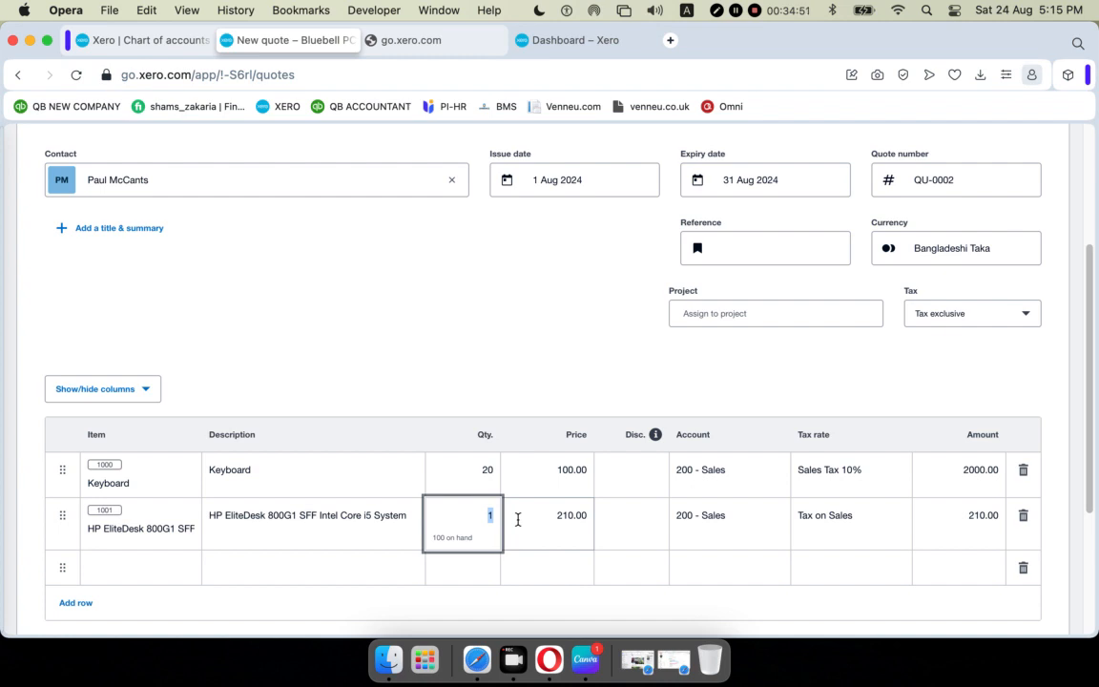
text(5)
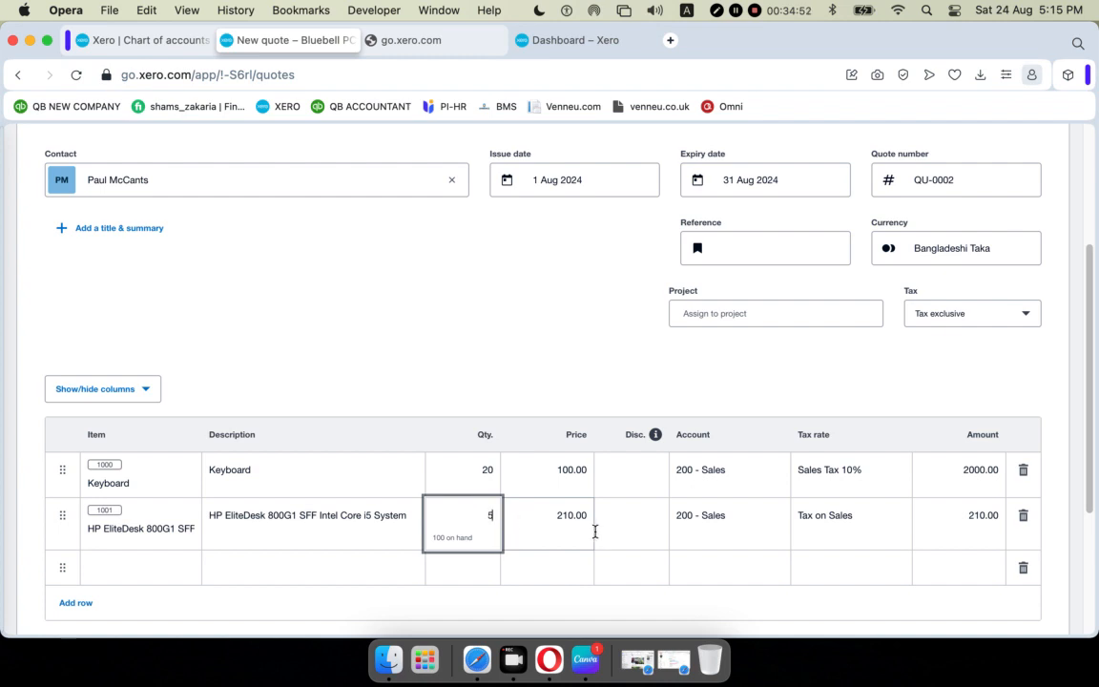
click(697, 530)
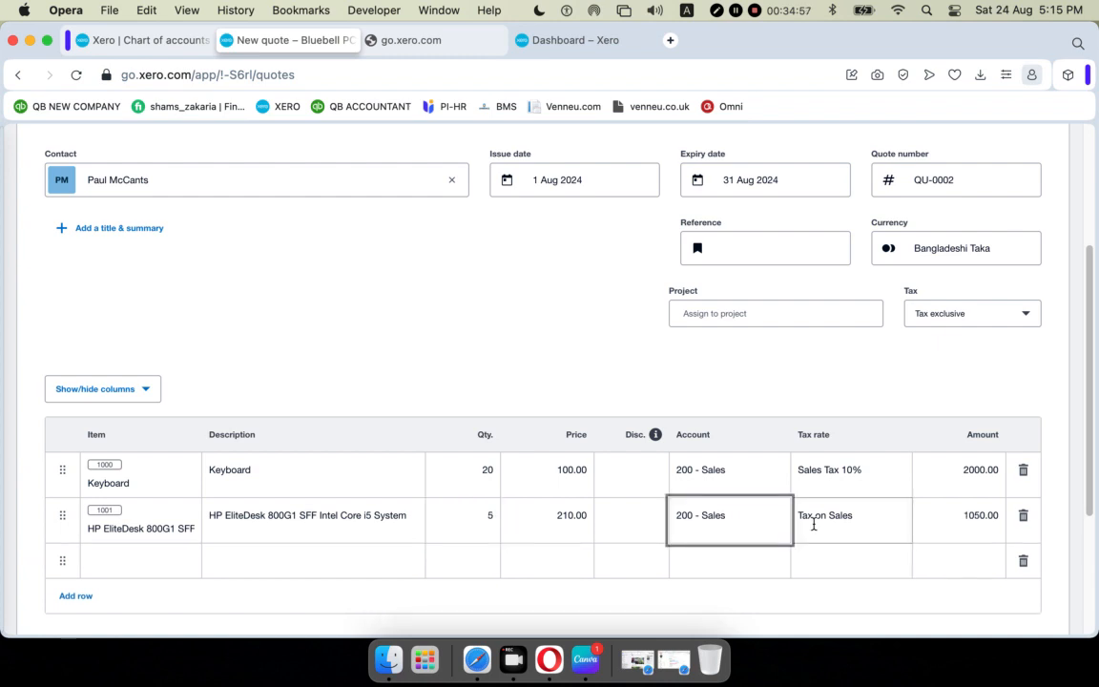
click(889, 518)
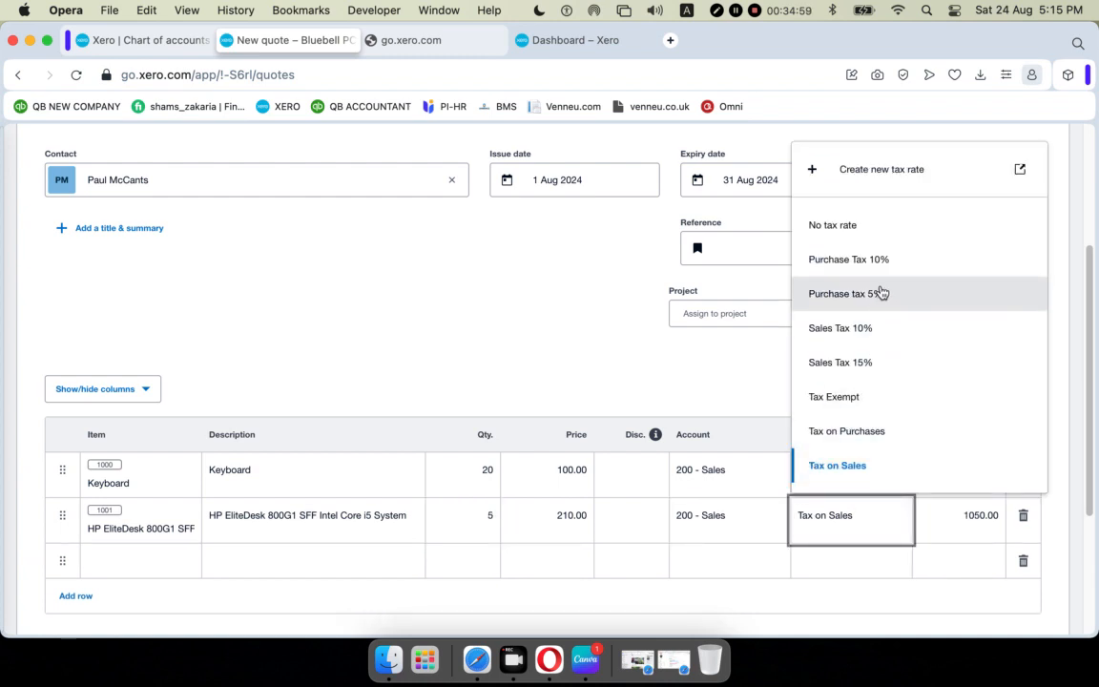
click(876, 362)
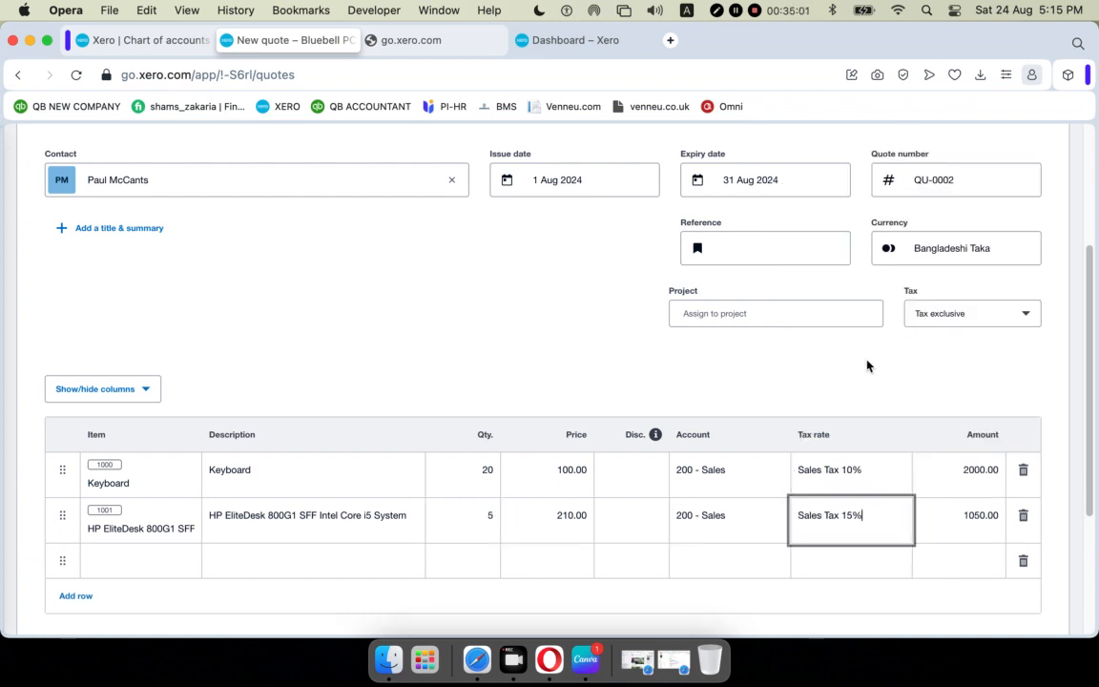
click(788, 396)
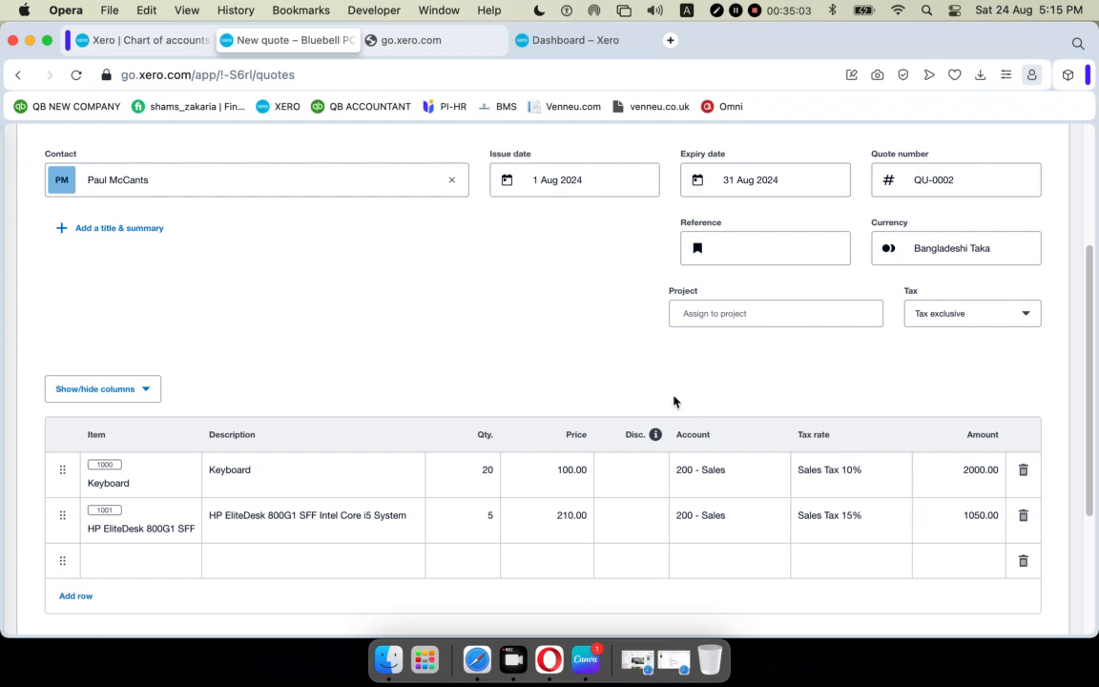
scroll(674, 400, down, 3)
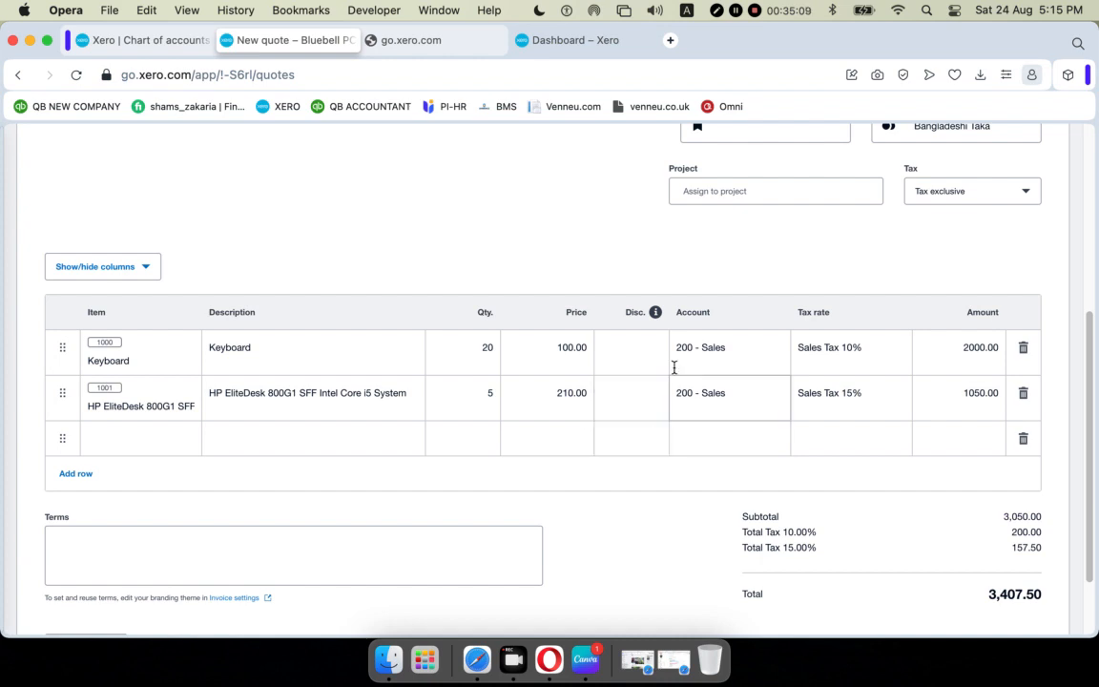
Enter a 2% discount on the Keyboard line.
click(622, 354)
click(641, 403)
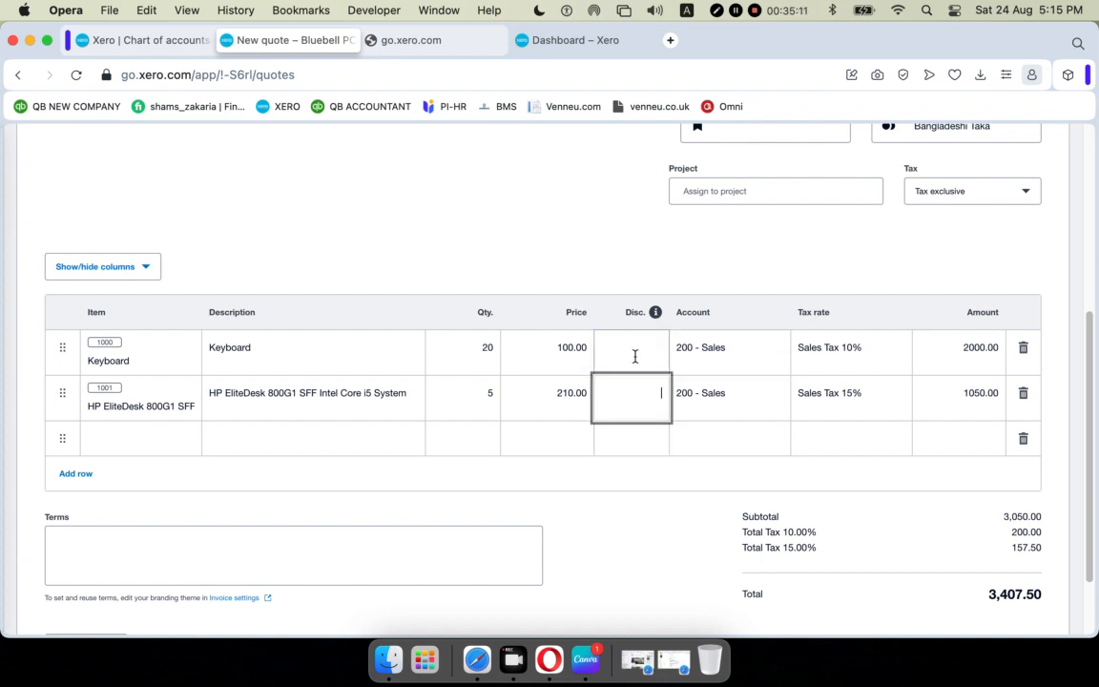
scroll(363, 291, up, 5)
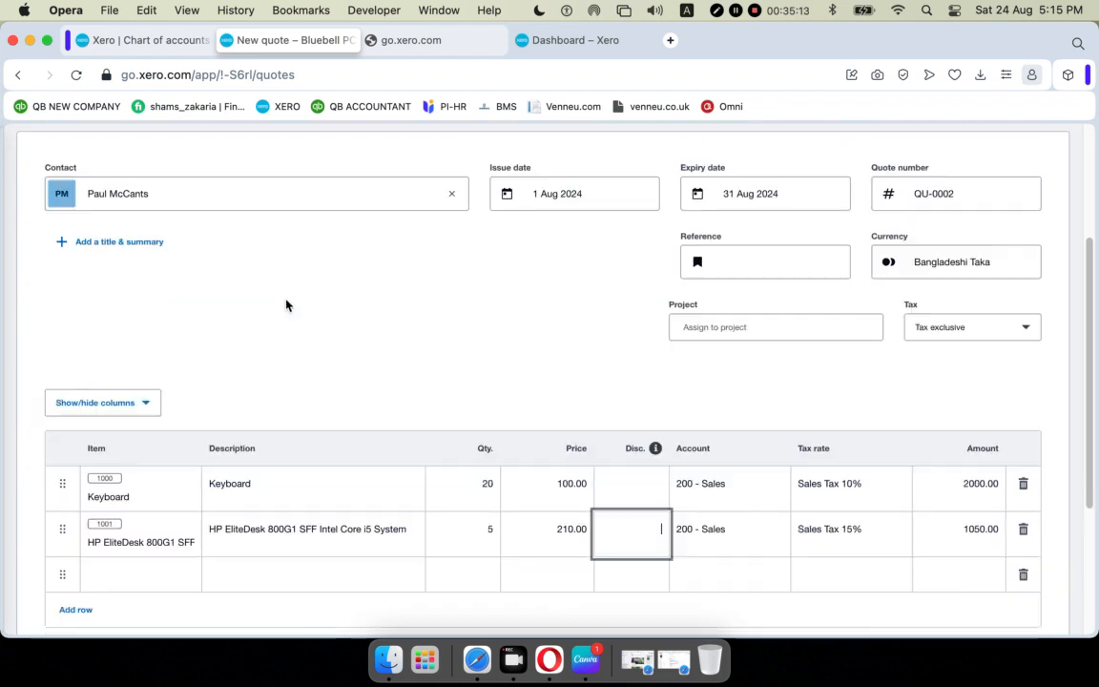
scroll(466, 380, down, 5)
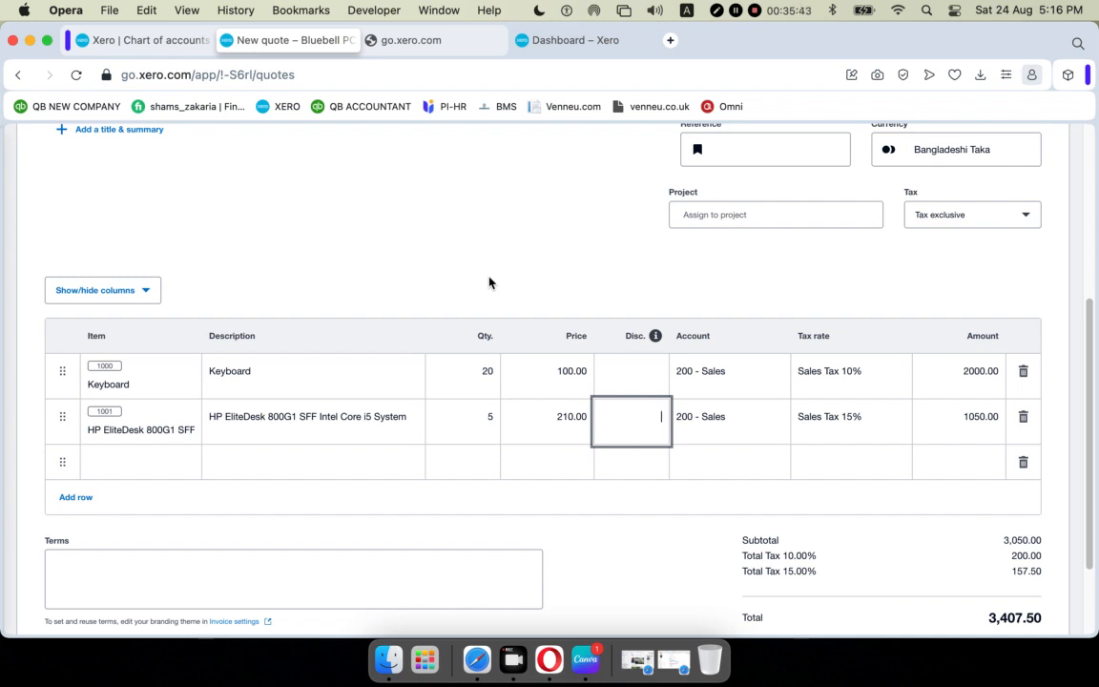
click(660, 372)
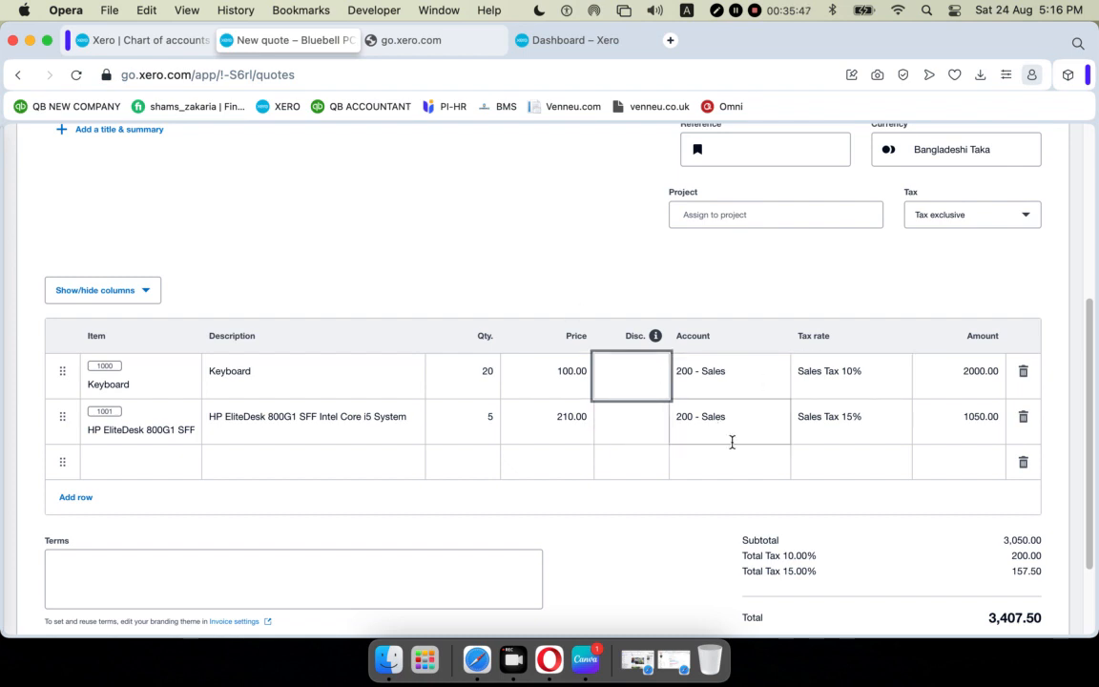
text(2%)
click(677, 537)
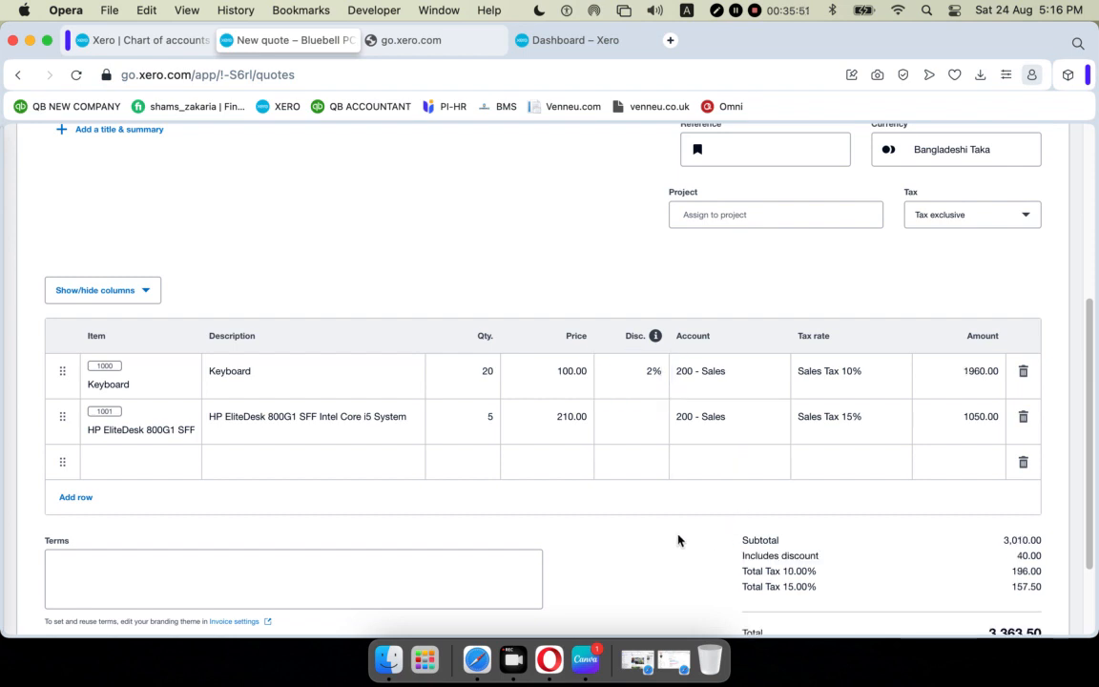
Redo the Keyboard discount, trying 2.00 before settling back on 2%.
scroll(931, 441, down, 1)
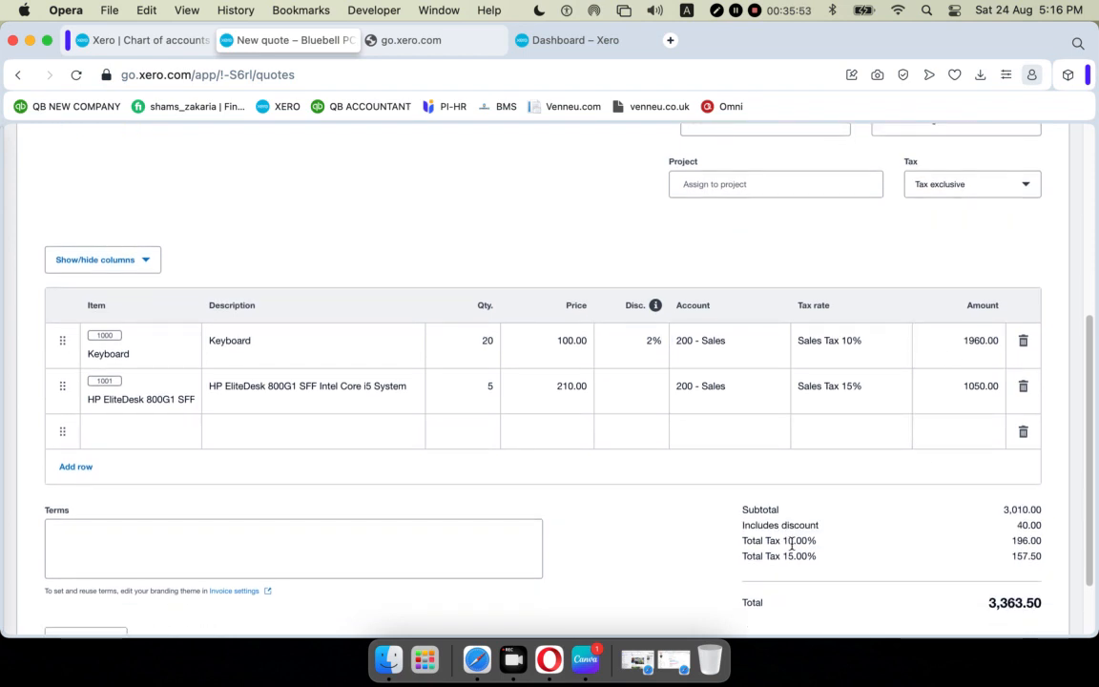
scroll(797, 508, down, 3)
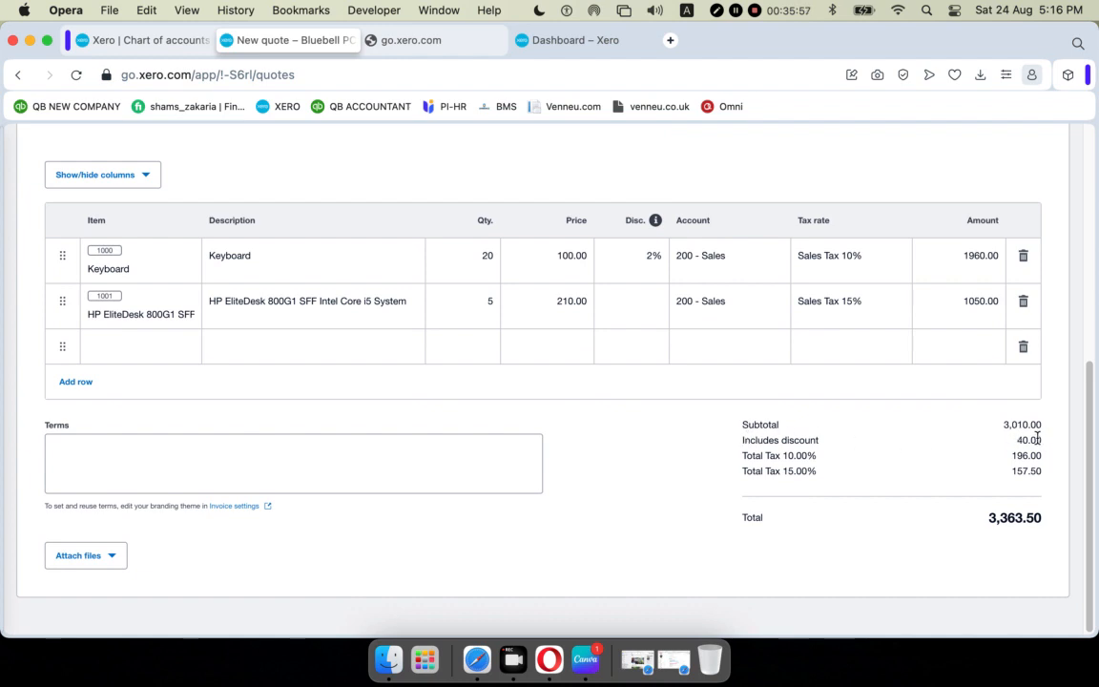
scroll(937, 437, up, 1)
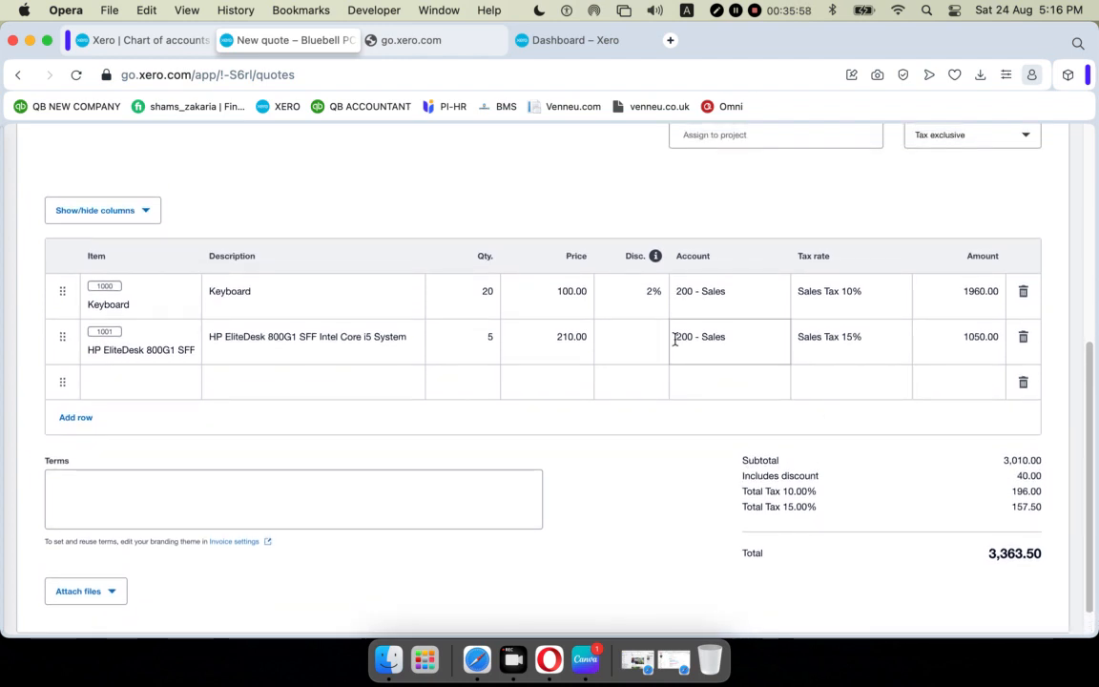
click(657, 286)
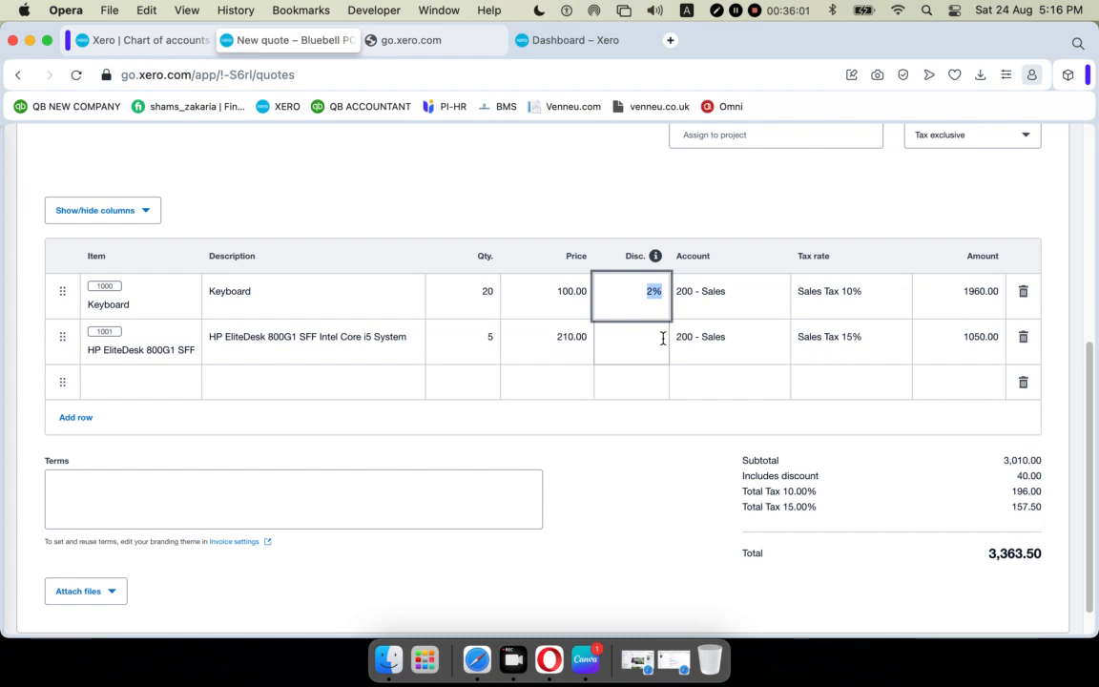
key(BackSpace)
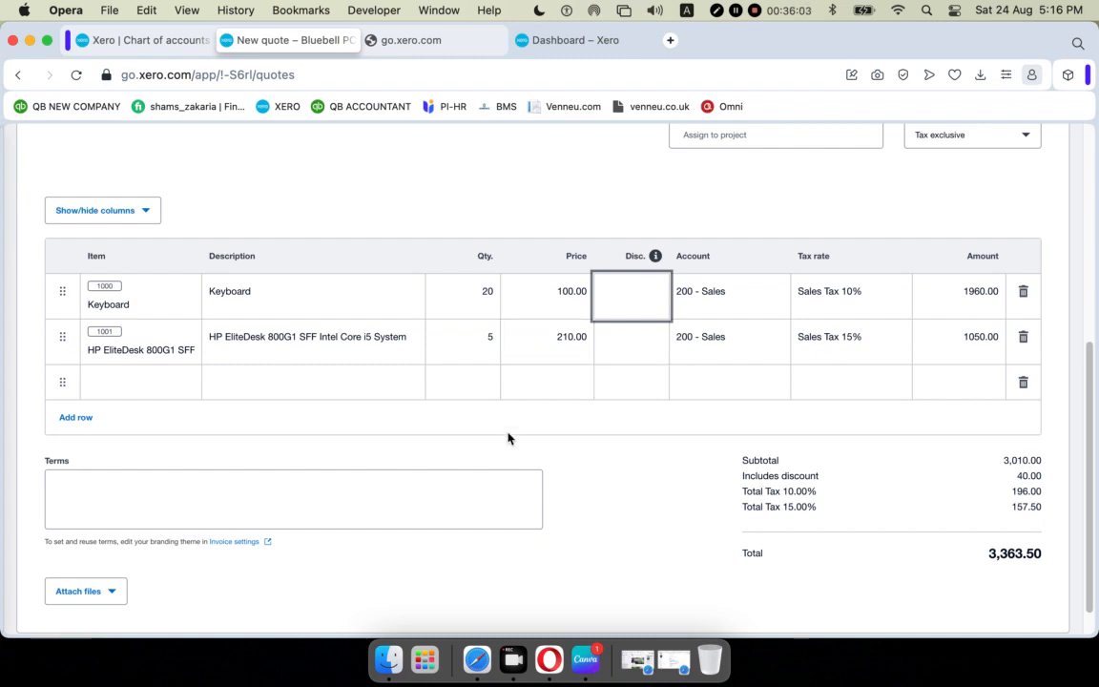
click(635, 494)
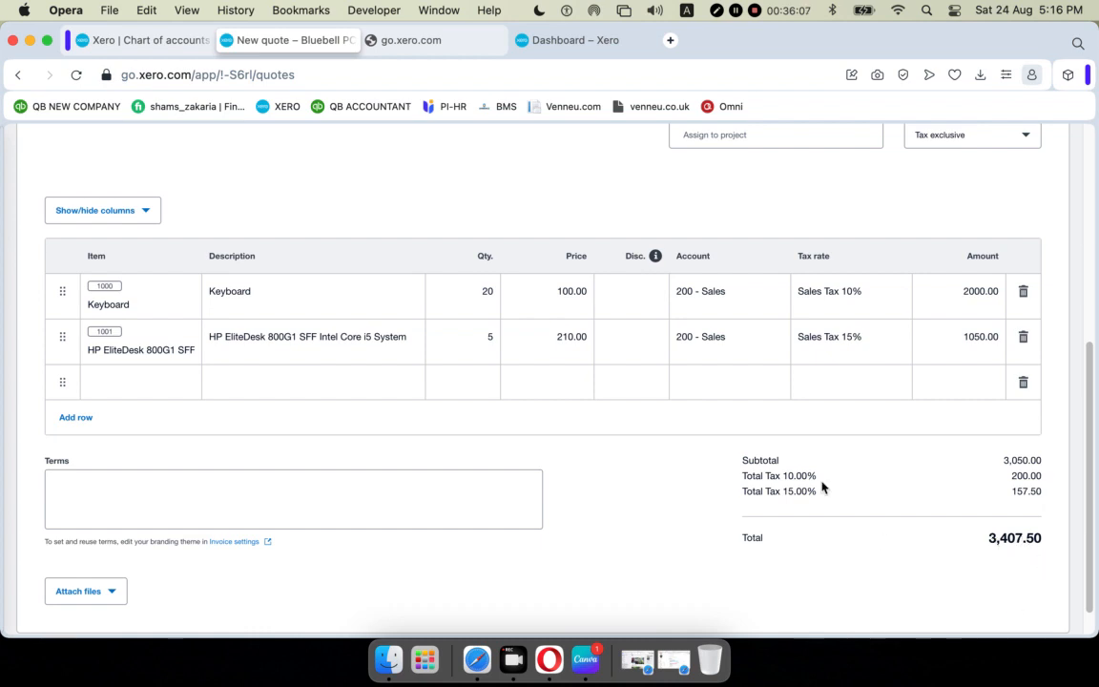
click(628, 287)
text(2)
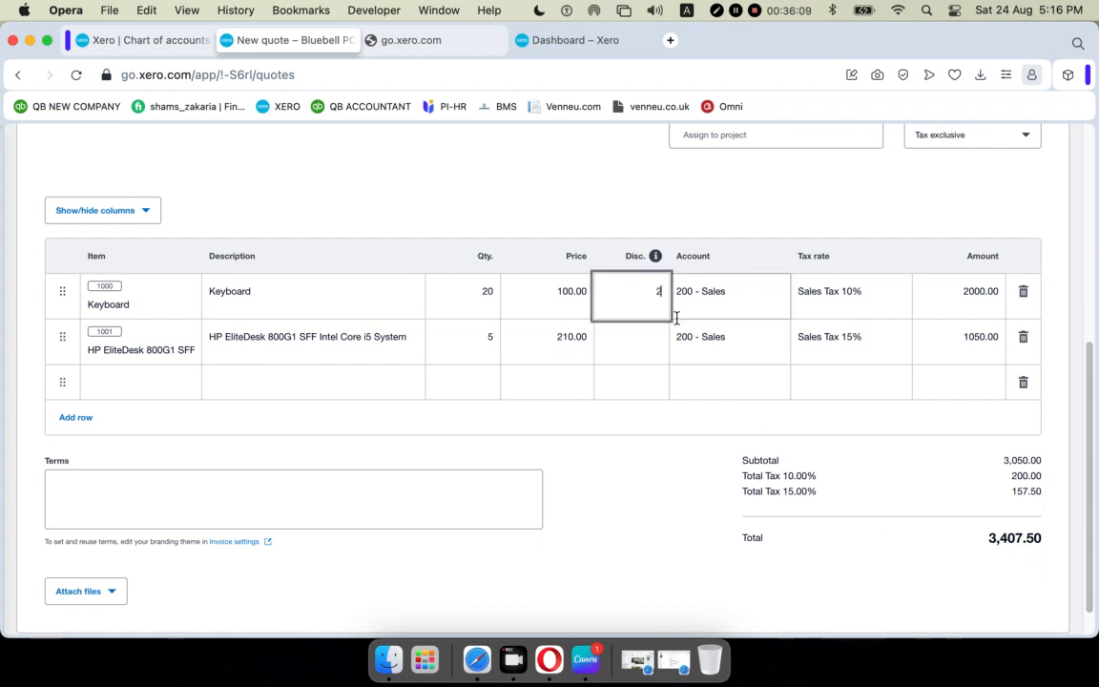
click(645, 523)
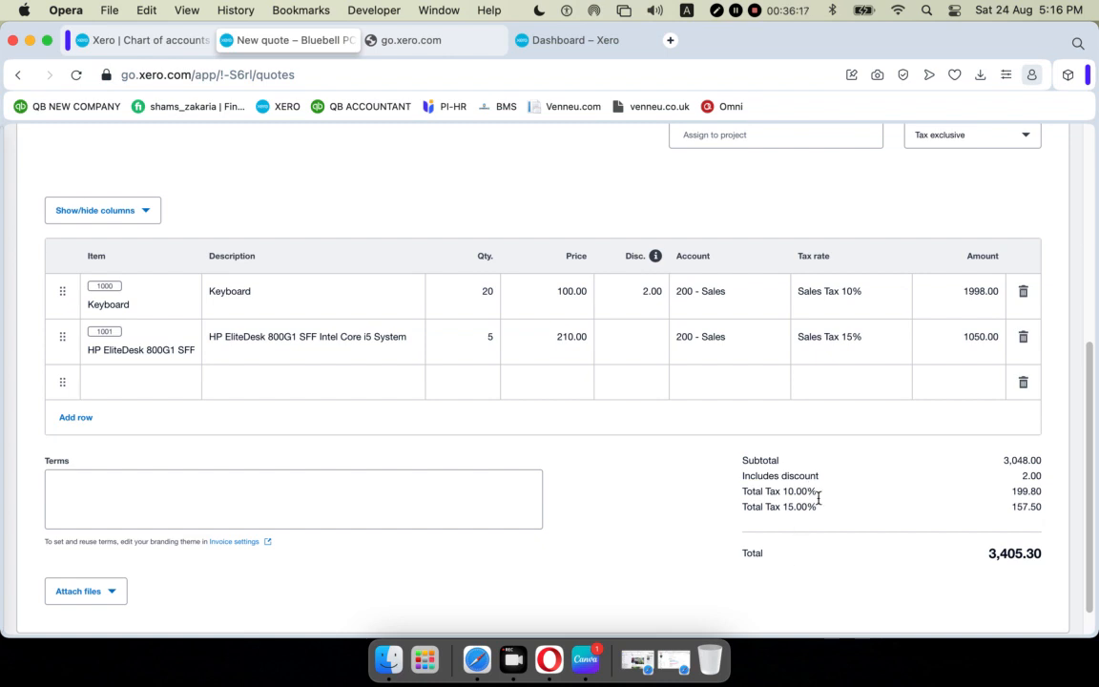
click(663, 291)
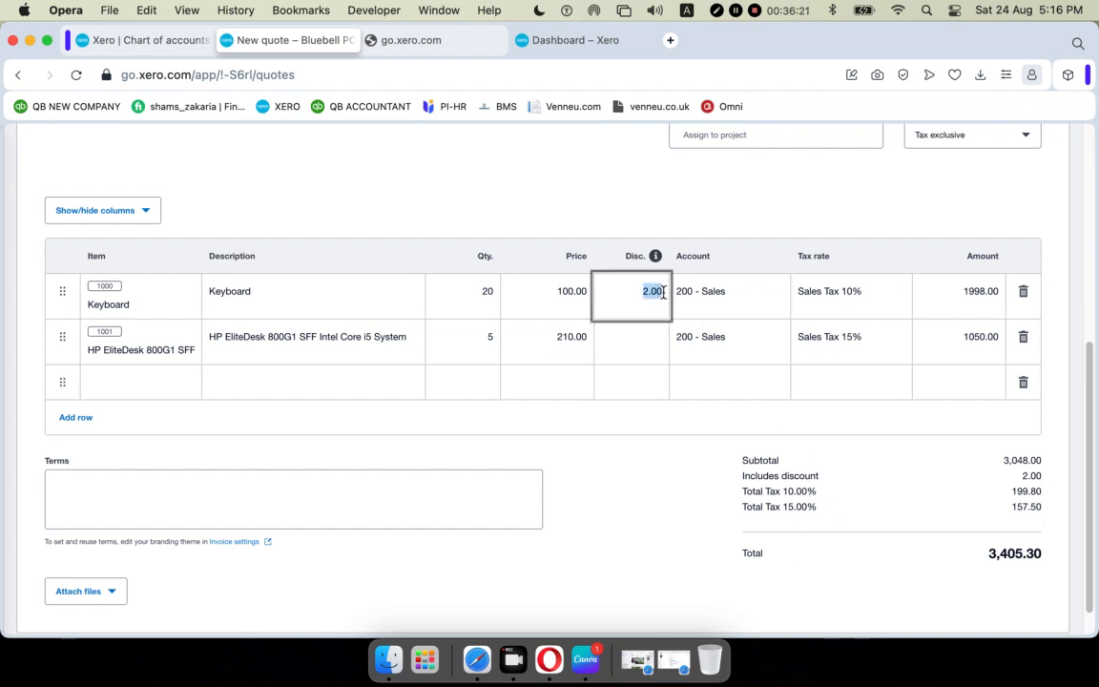
text(2%)
click(643, 545)
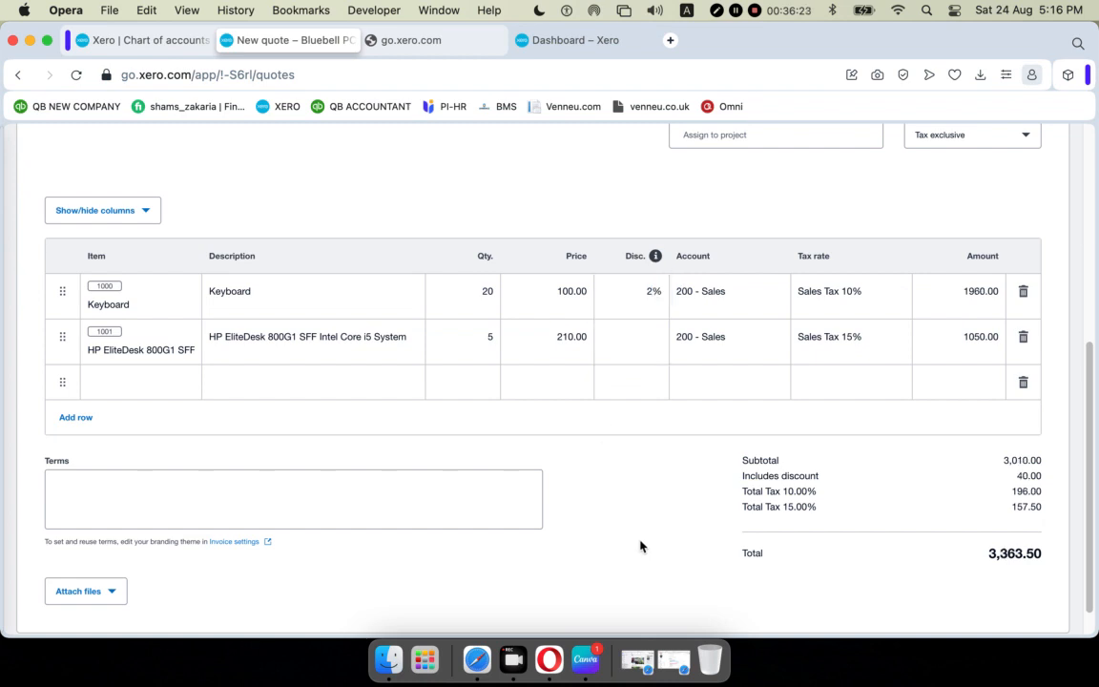
Give the HP EliteDesk line a 20.00 discount.
click(657, 348)
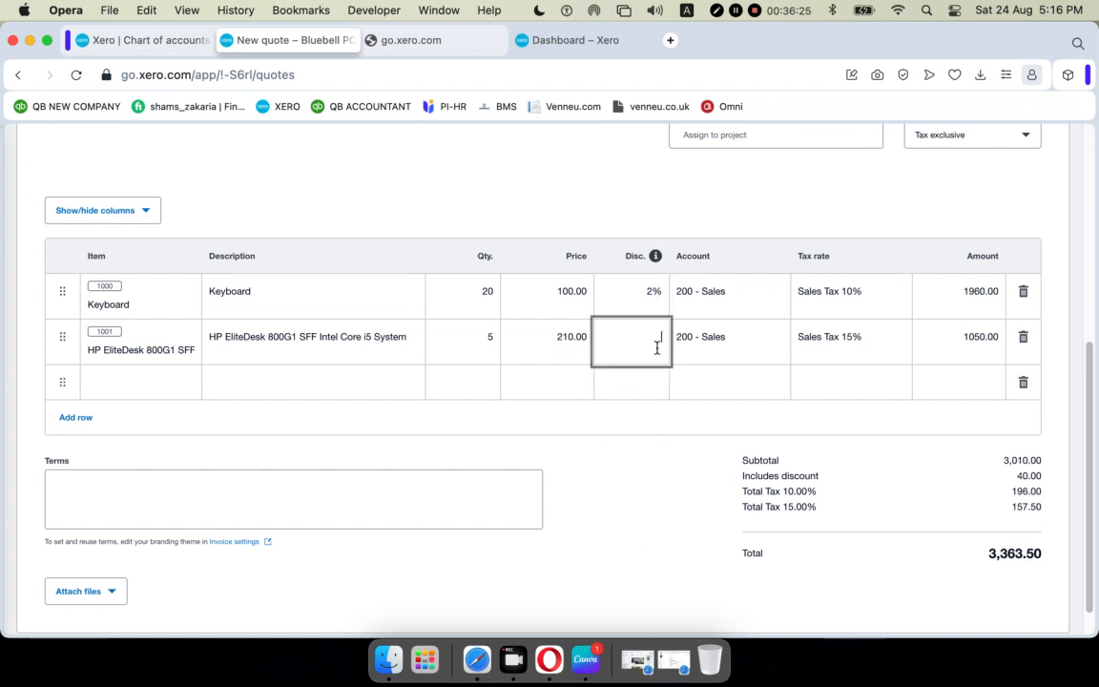
text(20)
click(638, 520)
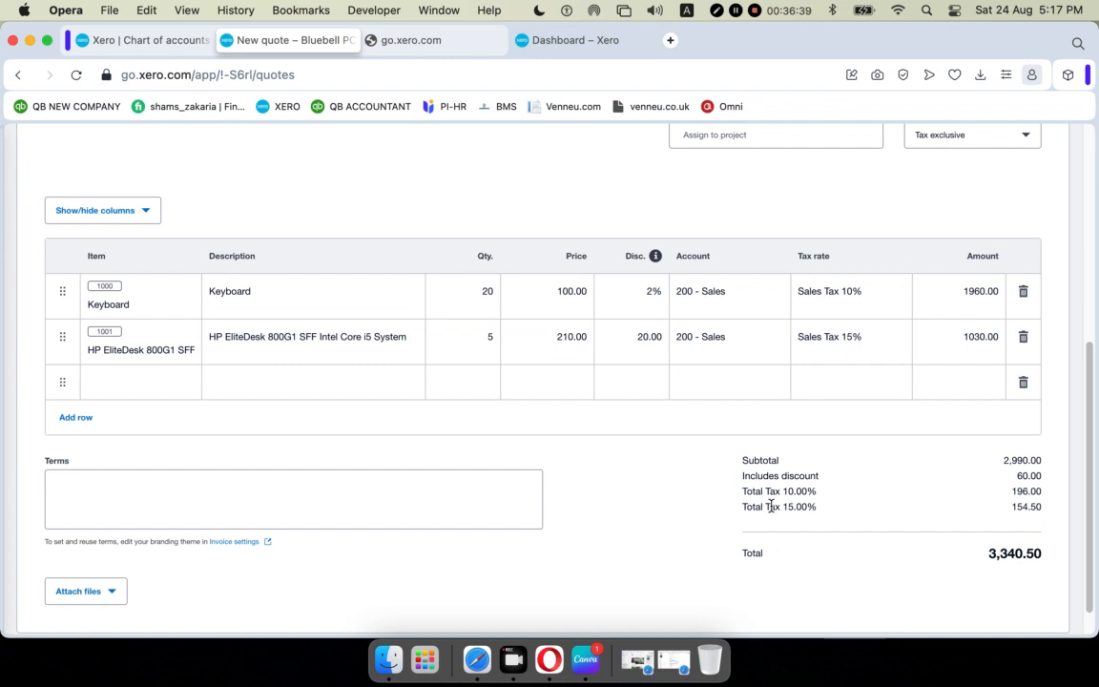
scroll(769, 507, up, 5)
scroll(770, 509, down, 10)
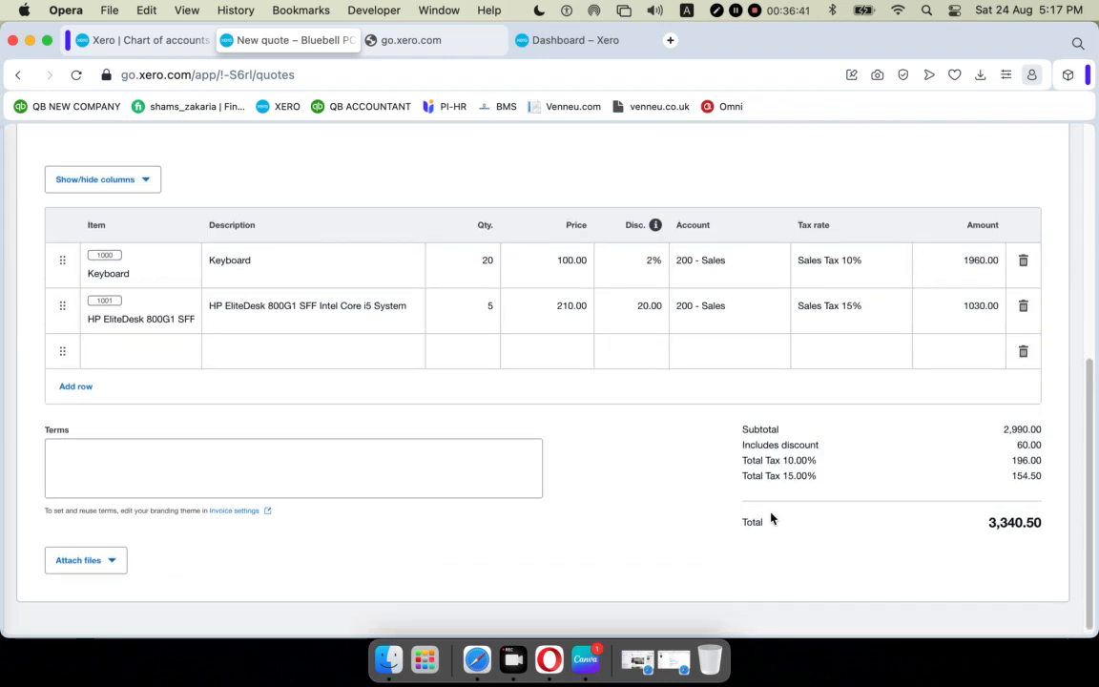
scroll(770, 511, up, 10)
scroll(775, 453, down, 5)
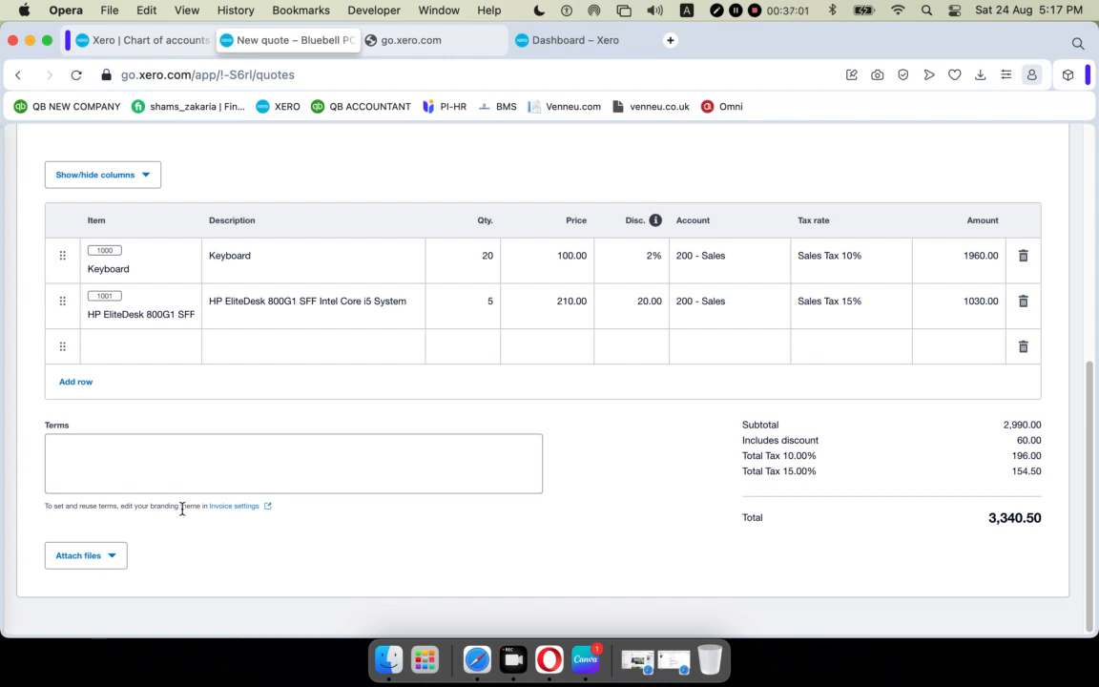
scroll(186, 507, up, 8)
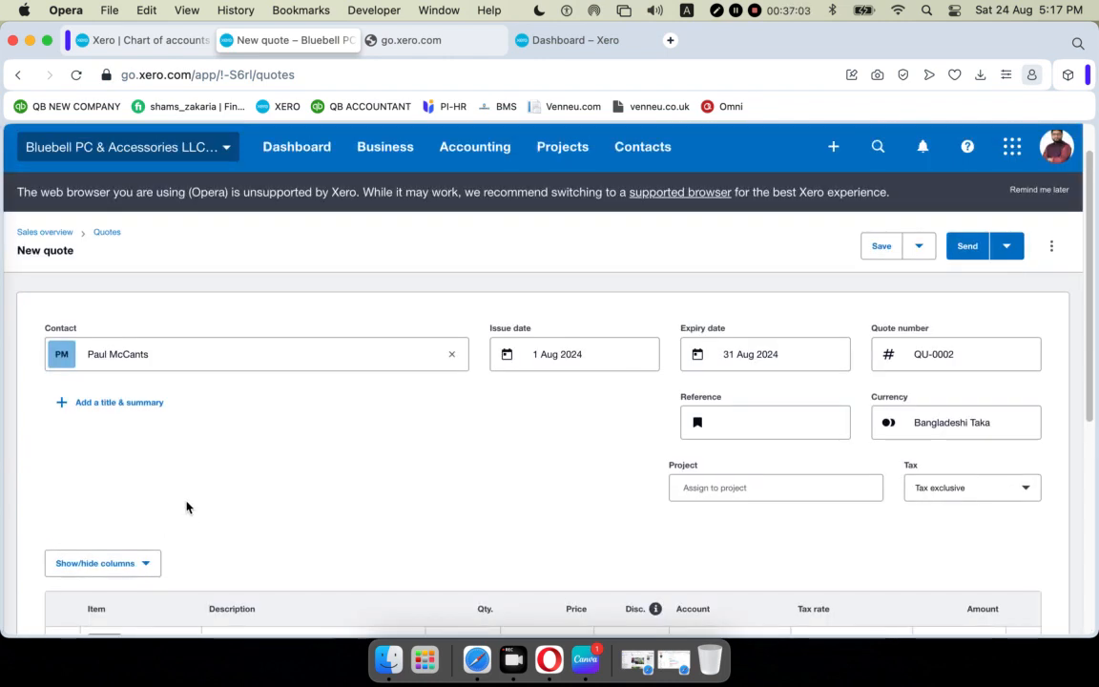
Store QU-0002 as a draft using Save & close.
scroll(188, 507, up, 1)
scroll(258, 430, up, 1)
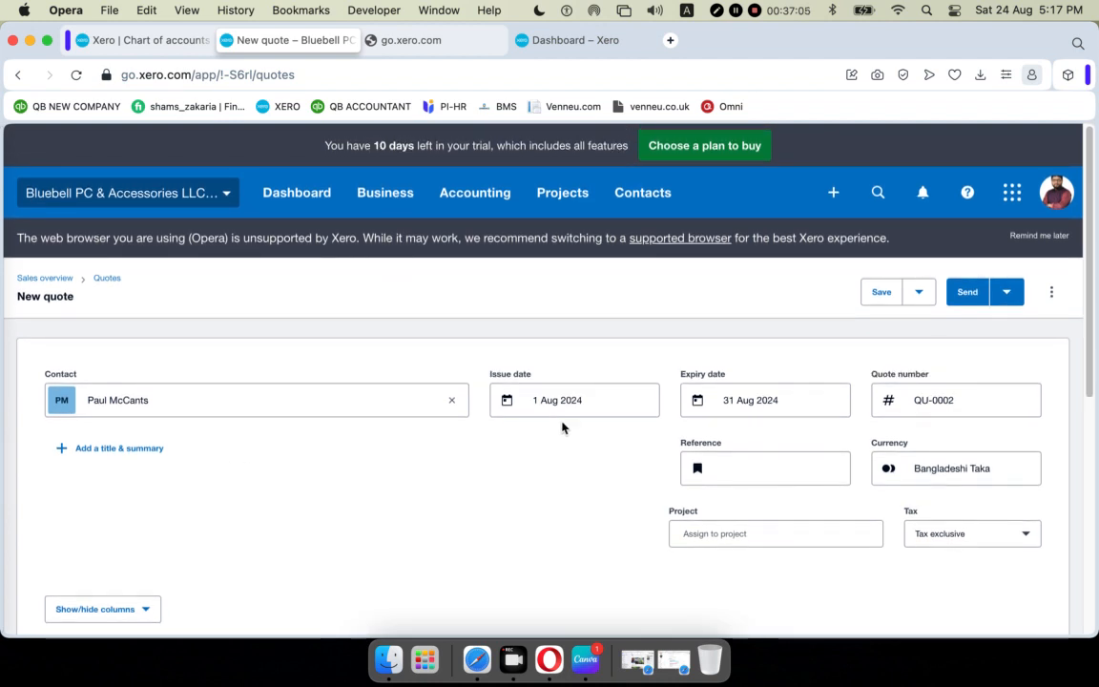
click(921, 294)
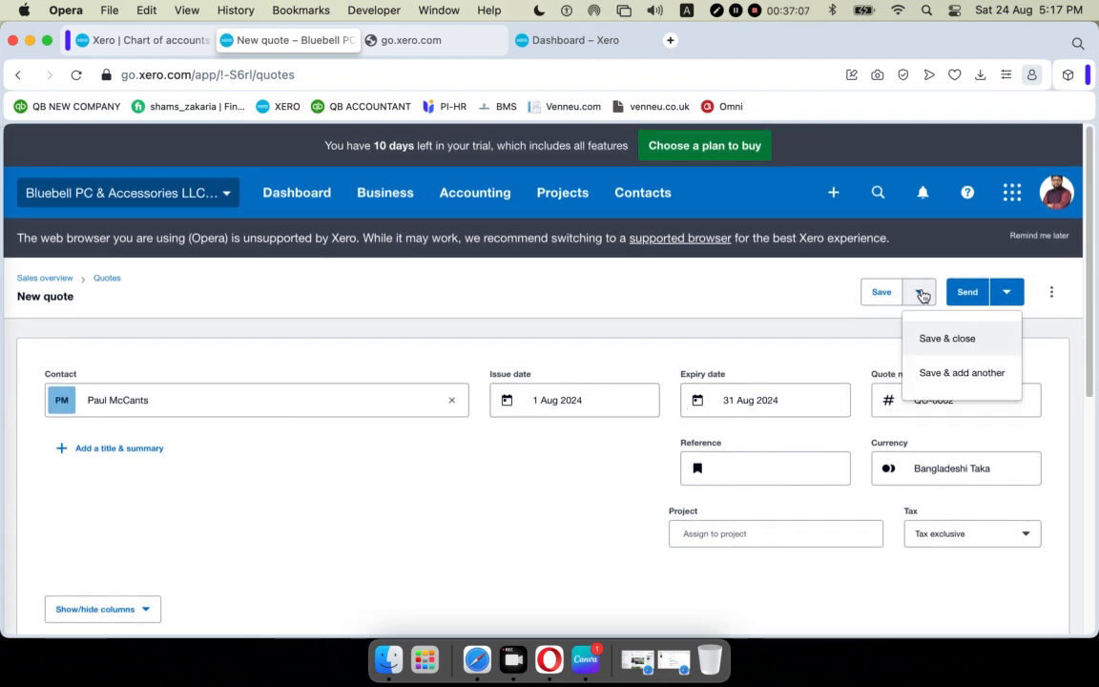
click(920, 293)
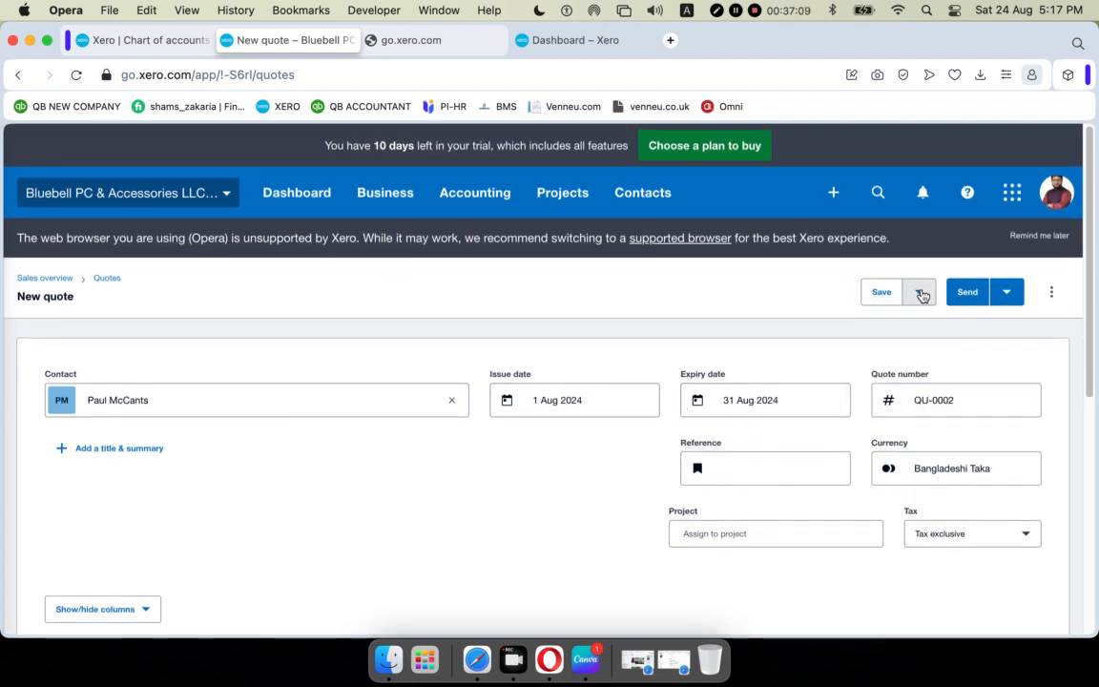
click(920, 292)
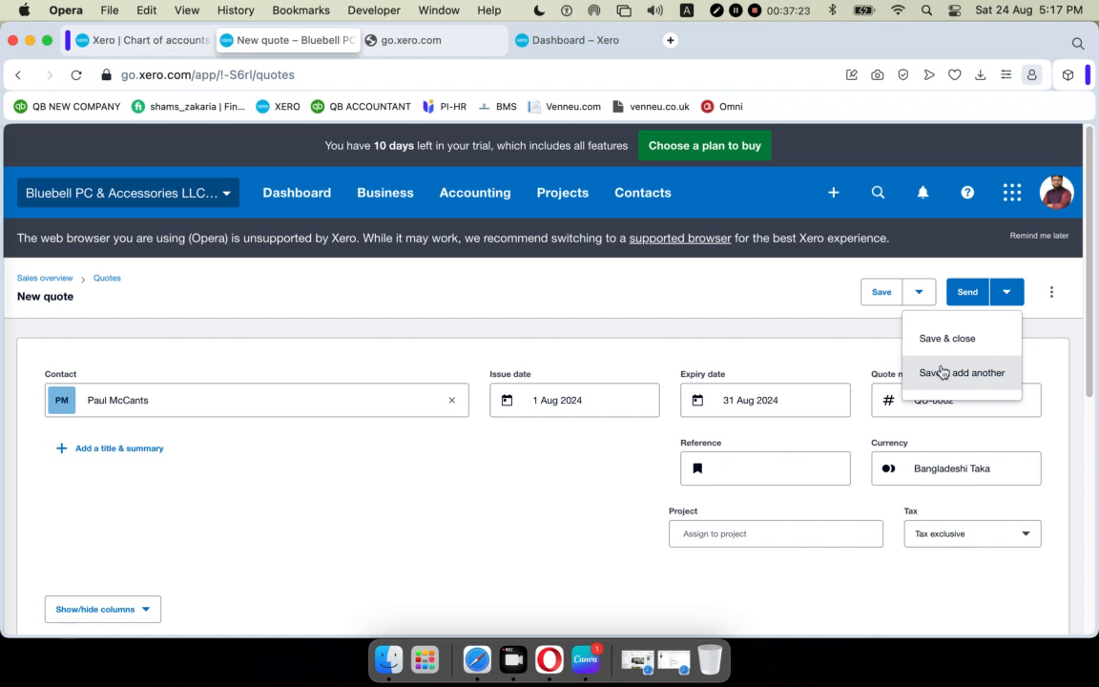
click(935, 338)
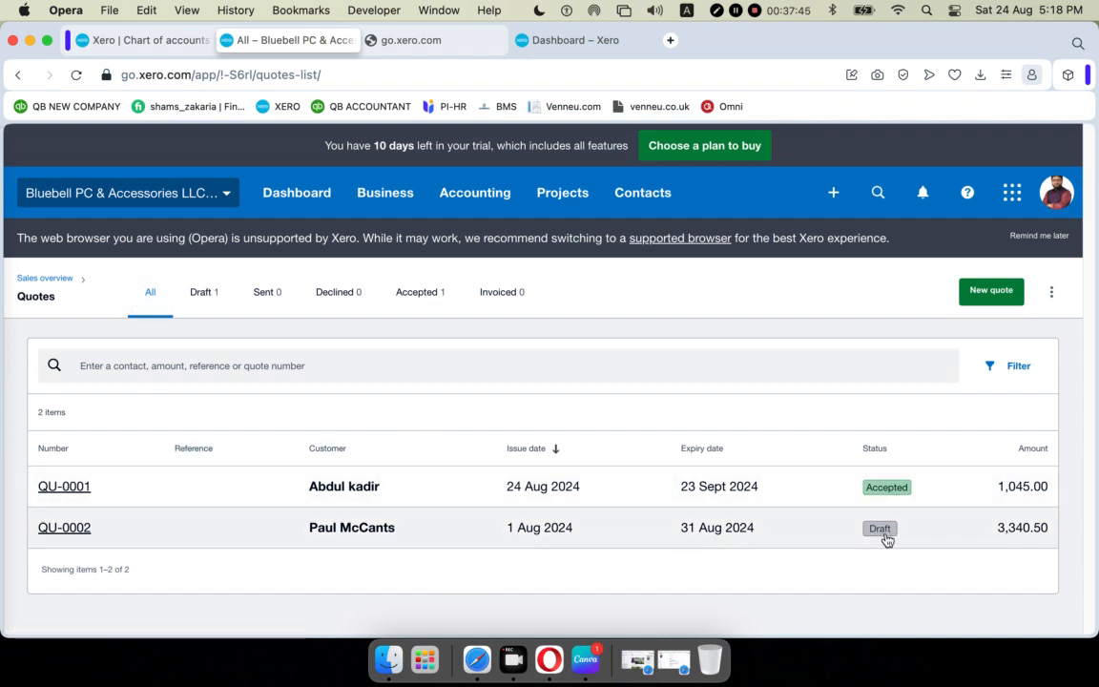
Filter the quotes list to Draft, leaving only QU-0002 (3,340.50 BDT).
click(205, 294)
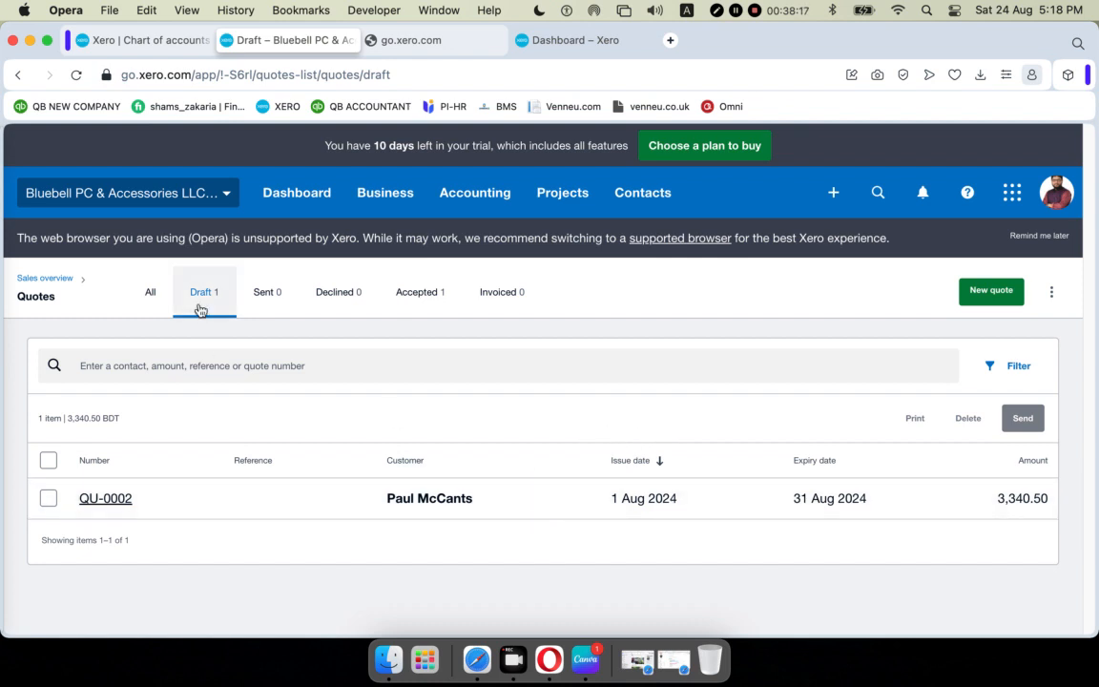
click(148, 292)
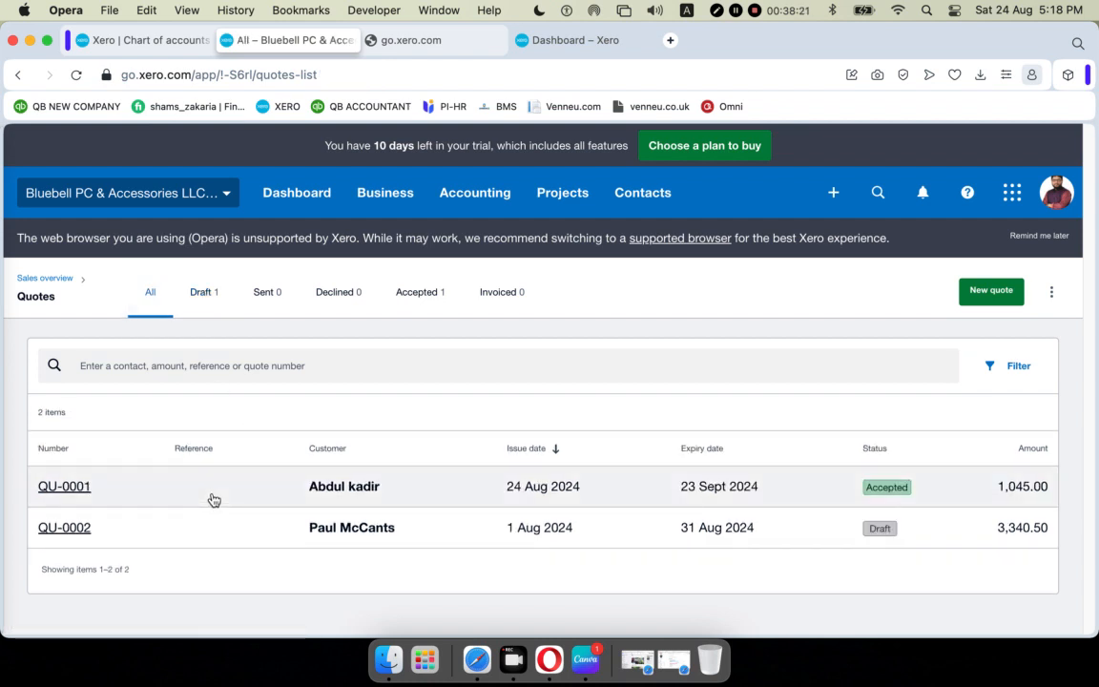
click(201, 288)
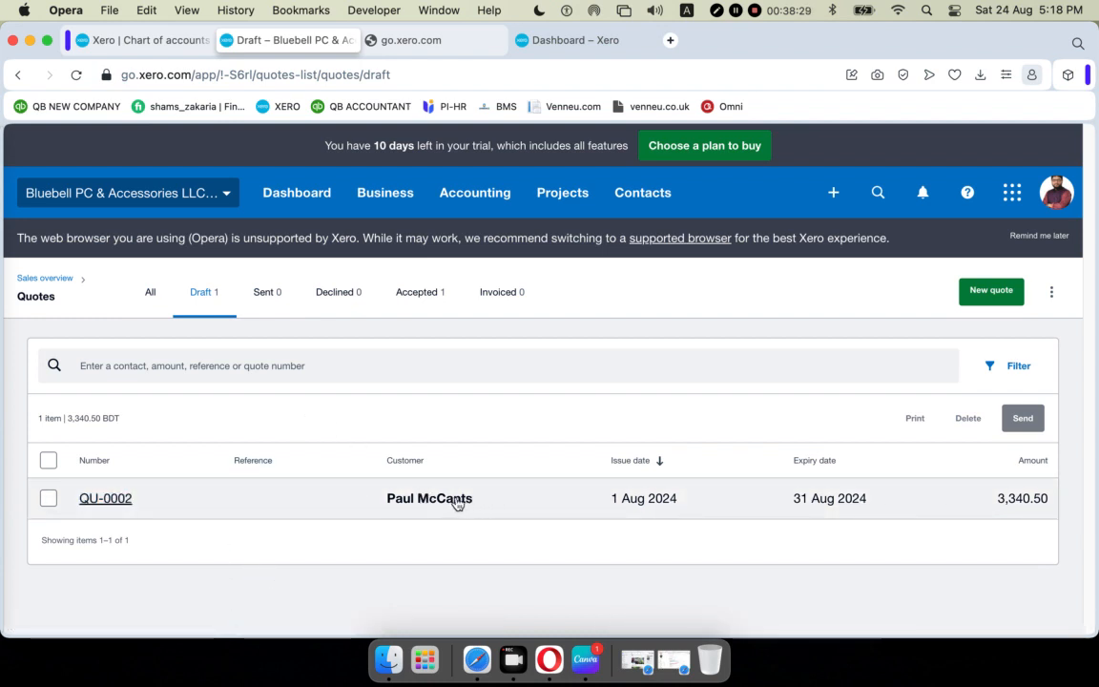
Reopen draft QU-0002 on the Edit quote page and show its Send options.
click(373, 504)
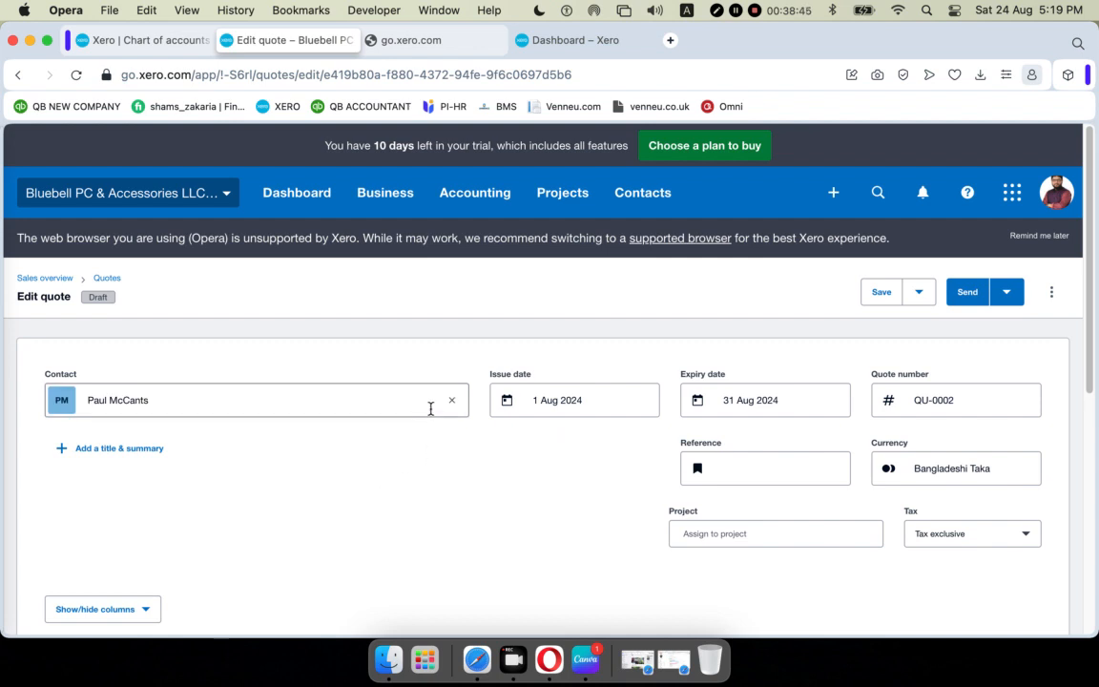
scroll(428, 410, down, 5)
scroll(436, 412, up, 5)
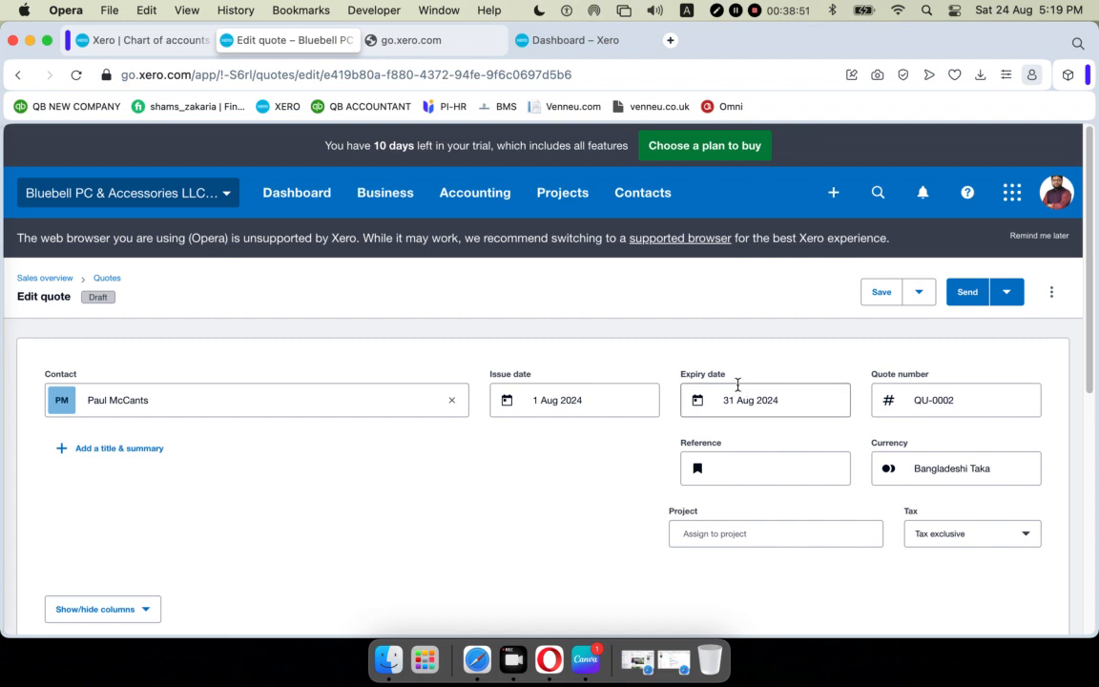
click(1008, 293)
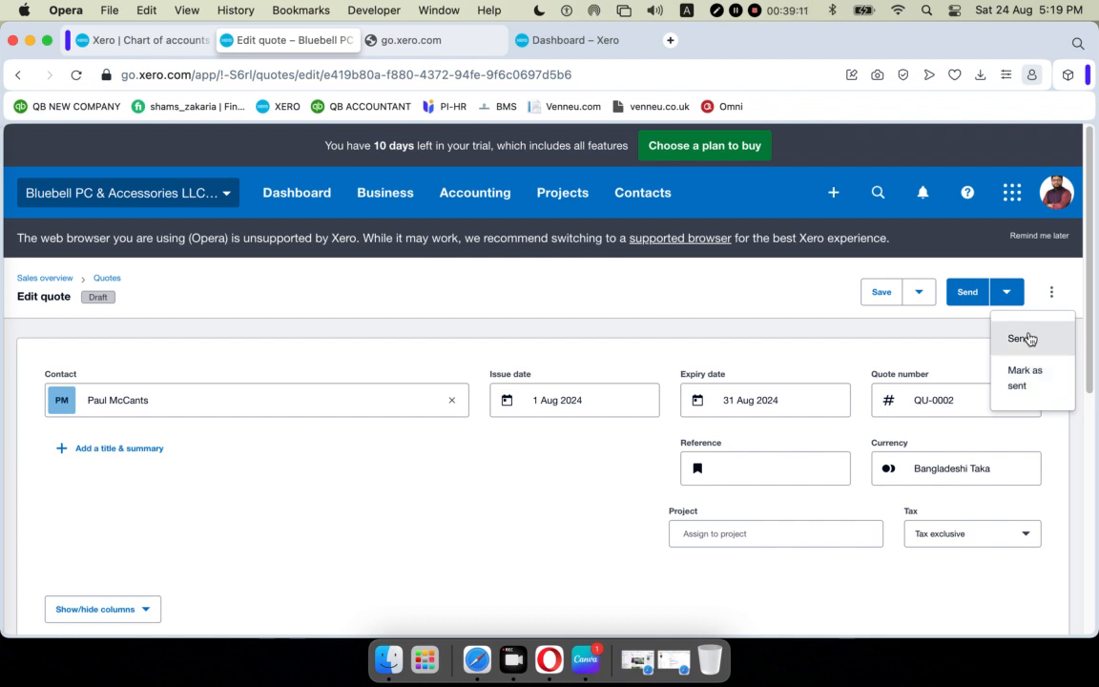
E-mail QU-0002, replacing the existing To address with the new recipient's e-mail address.
click(966, 296)
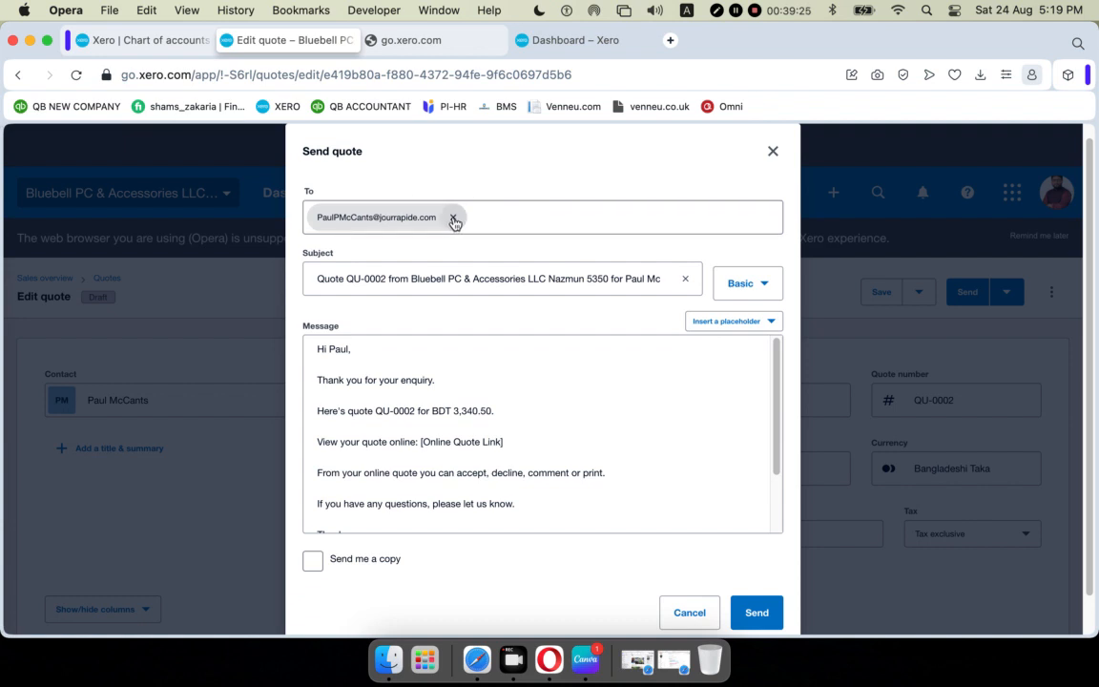
click(453, 217)
click(491, 220)
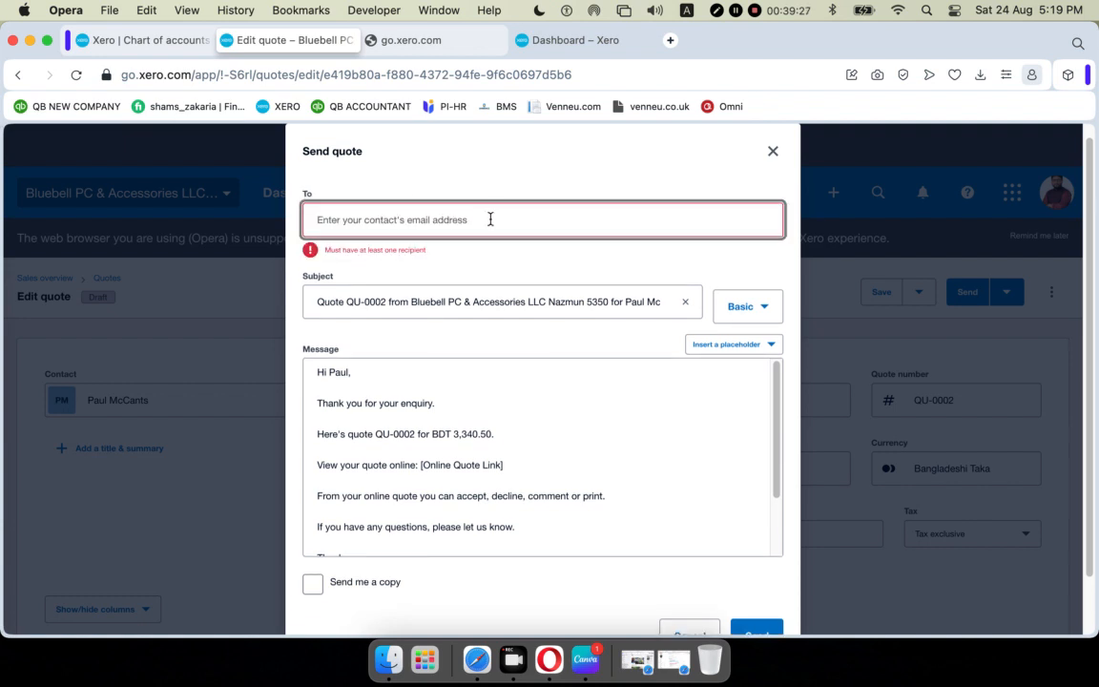
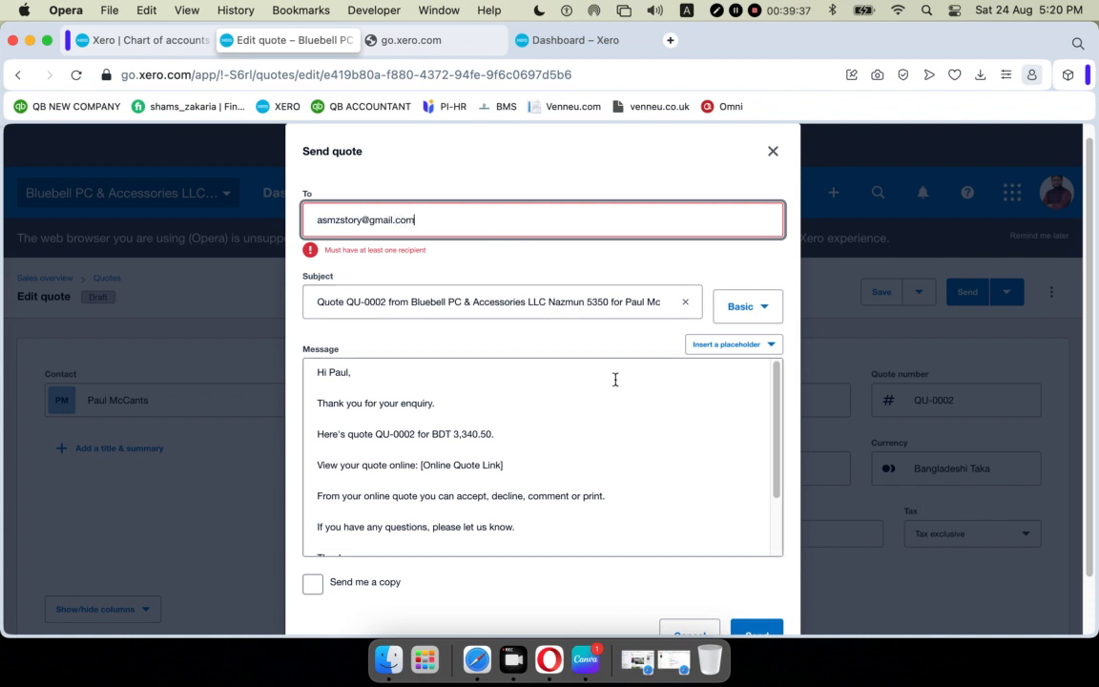
scroll(618, 372, down, 2)
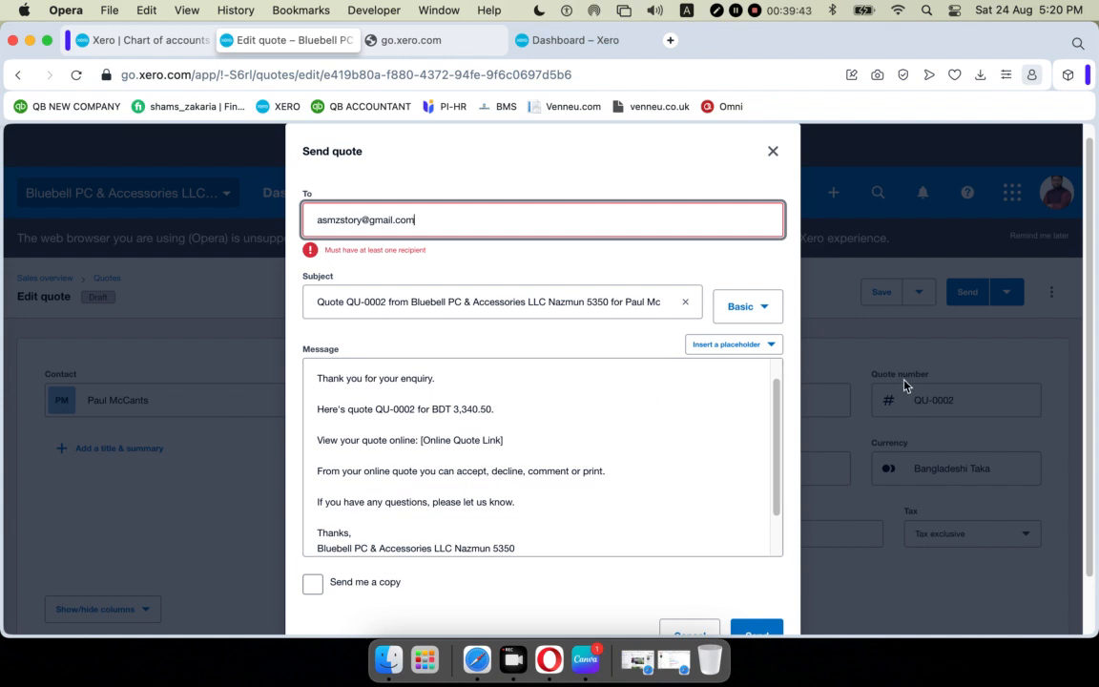
scroll(864, 429, down, 2)
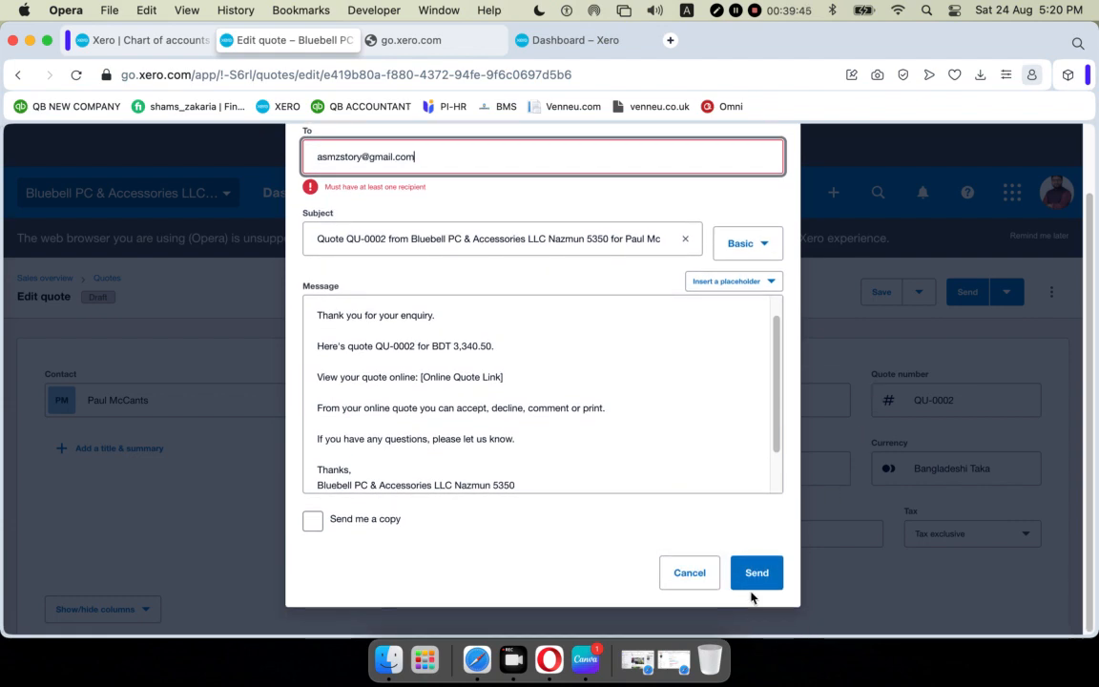
click(756, 573)
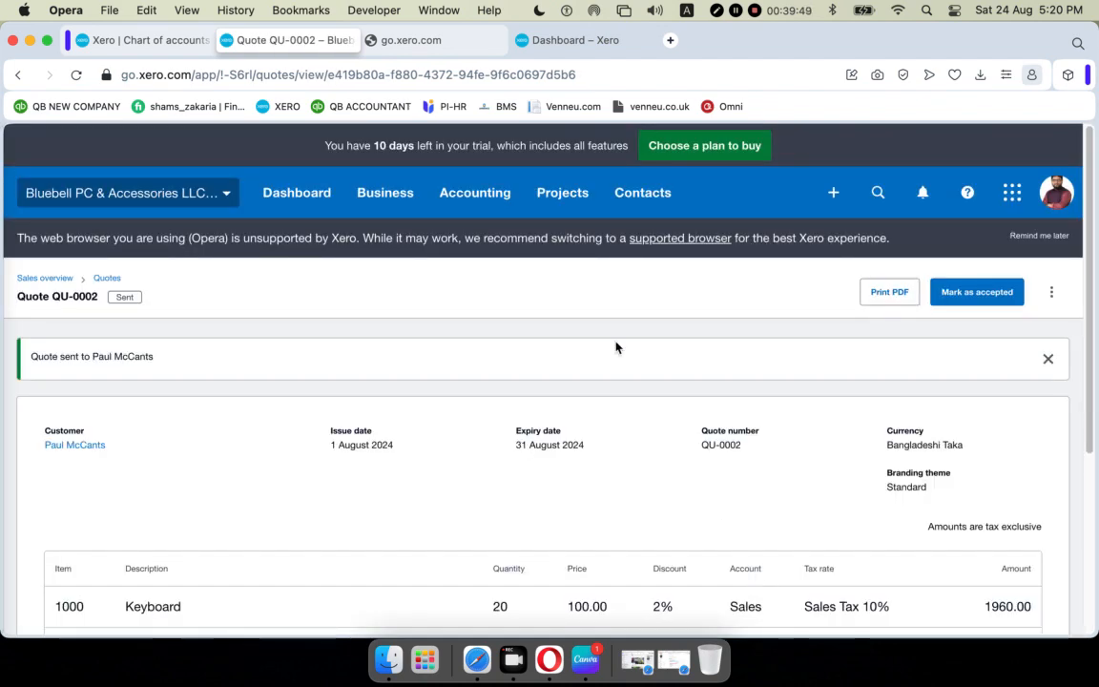
click(477, 659)
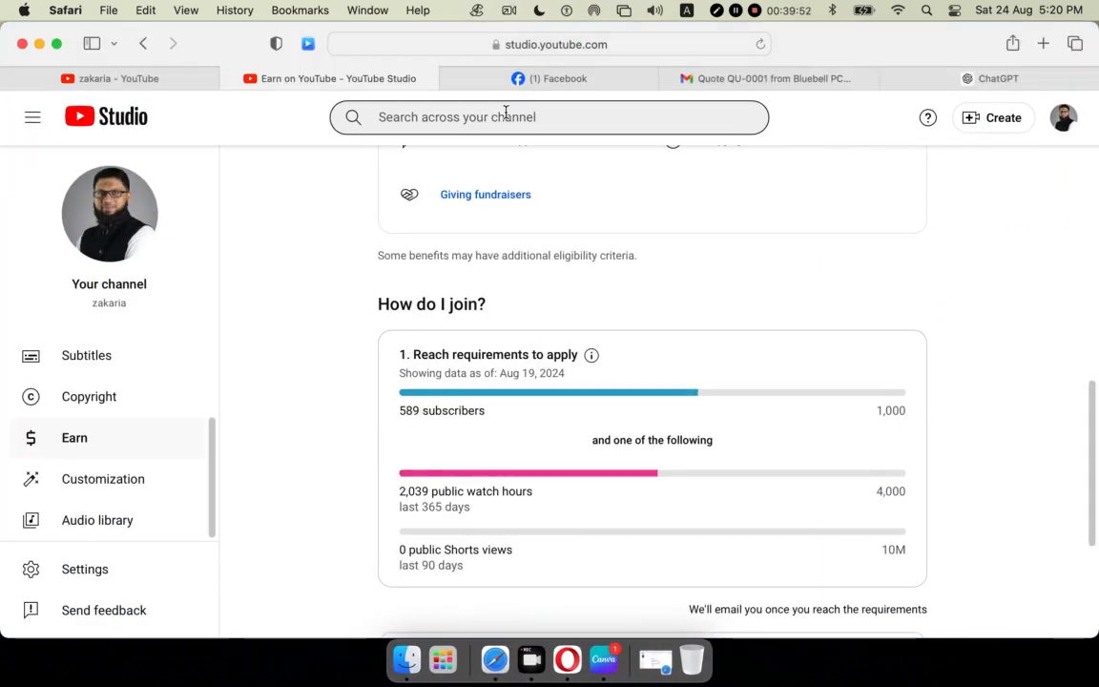
Refresh Gmail and open the Quote QU-0002 e-mail to see its PDF attachment.
click(730, 83)
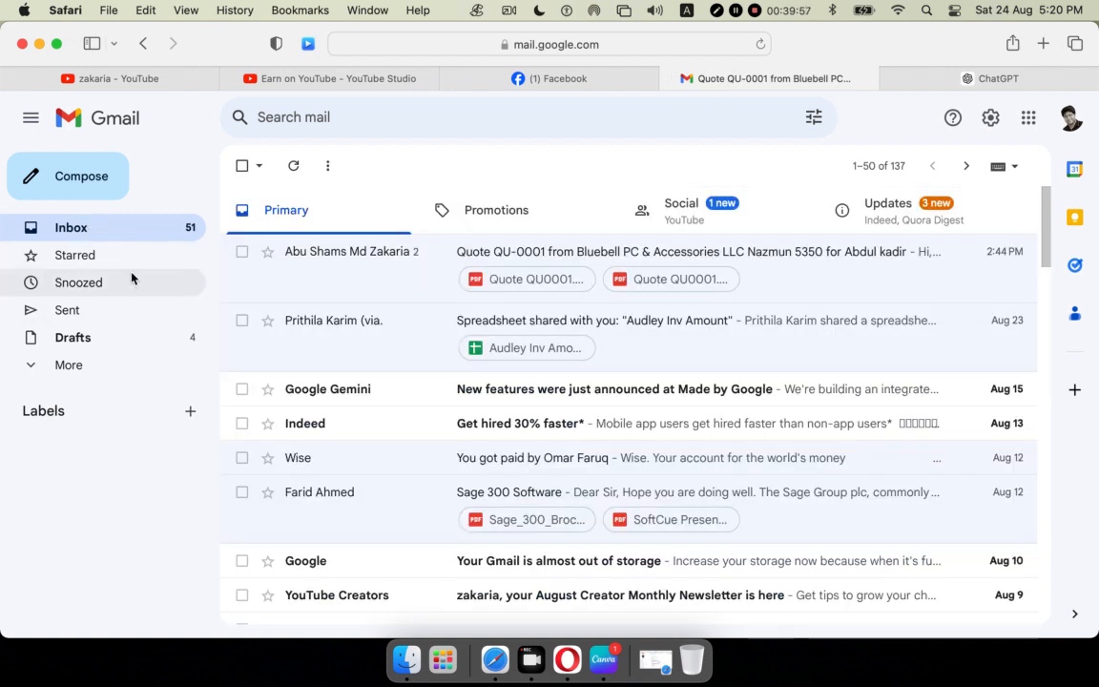
click(761, 44)
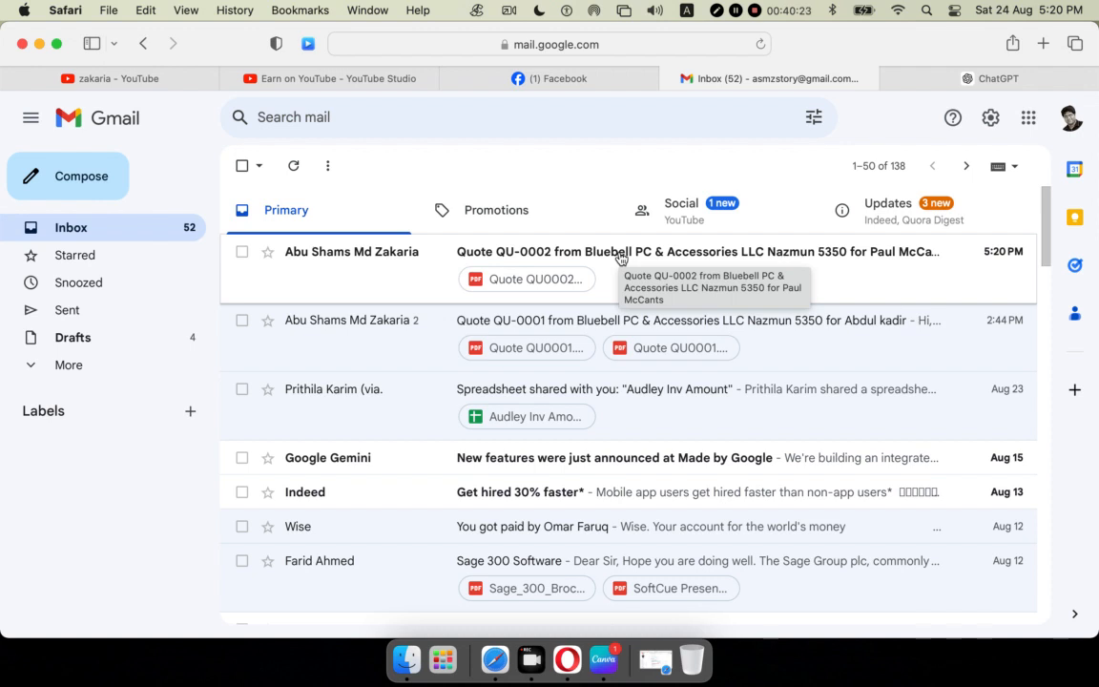
click(546, 266)
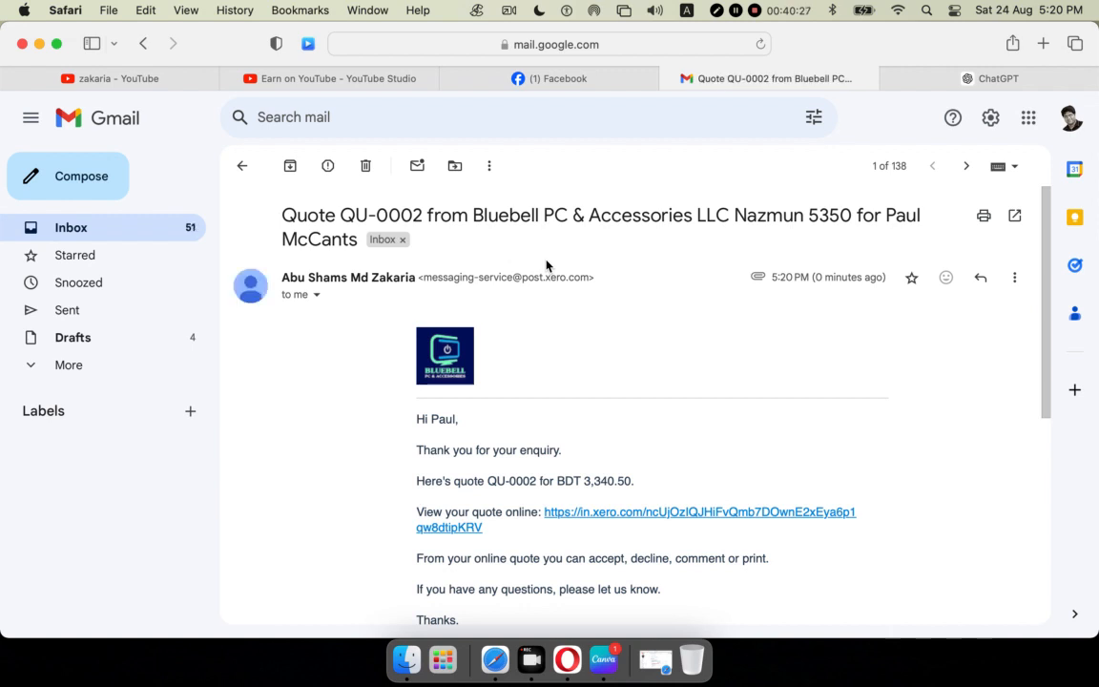
scroll(649, 372, down, 5)
scroll(619, 262, up, 1)
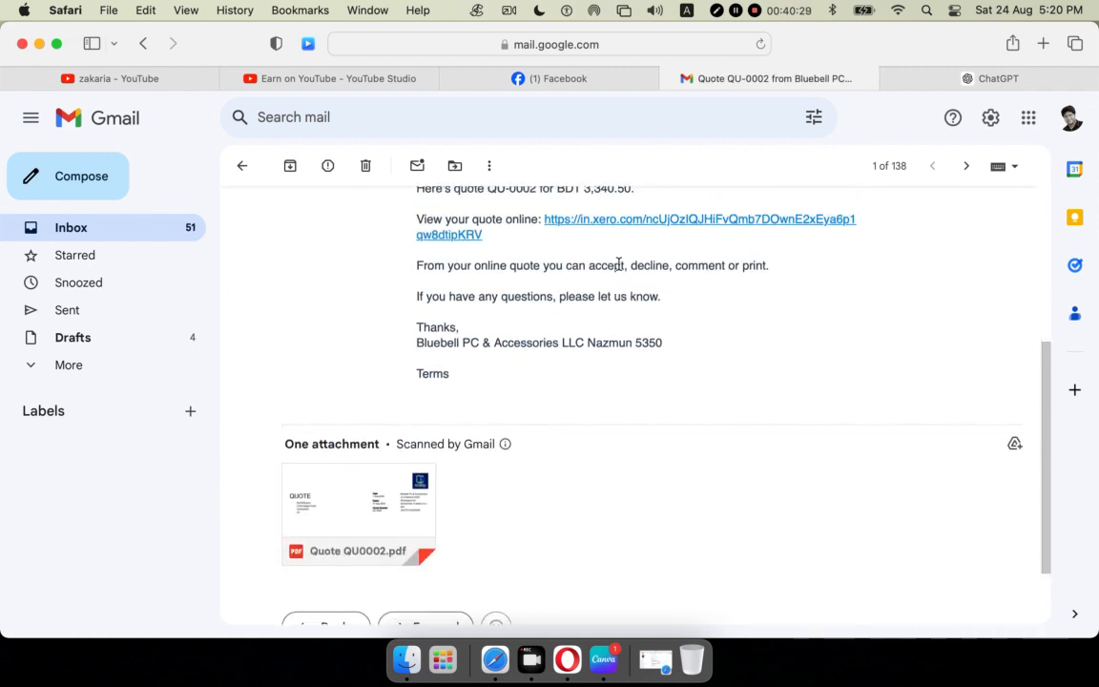
scroll(573, 300, down, 2)
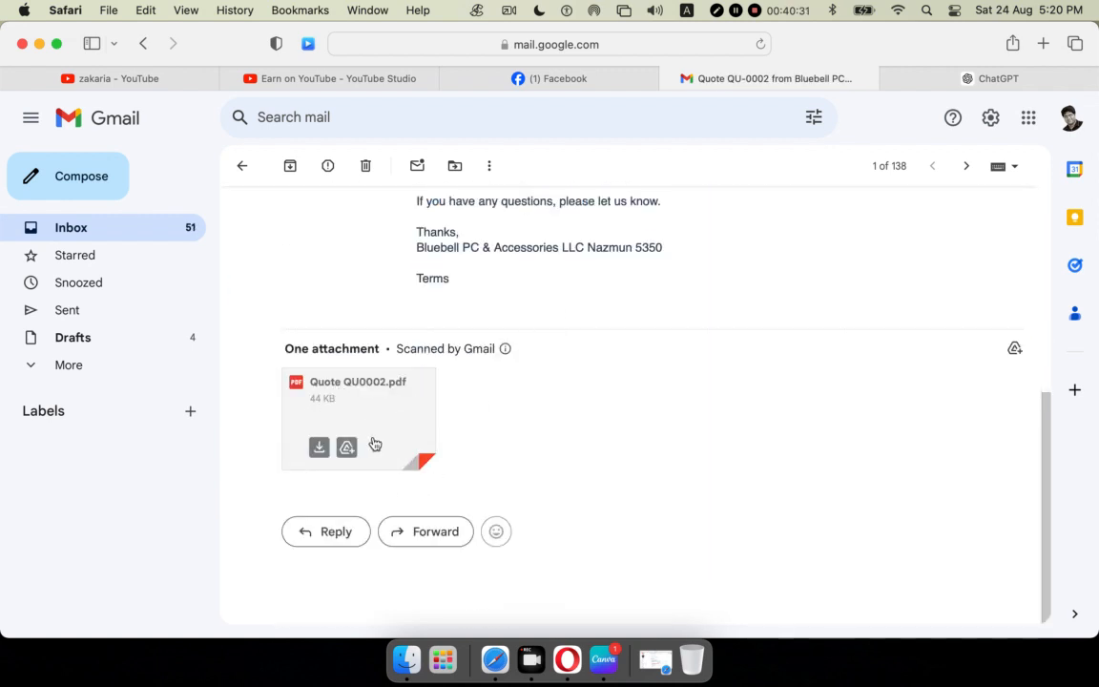
click(355, 401)
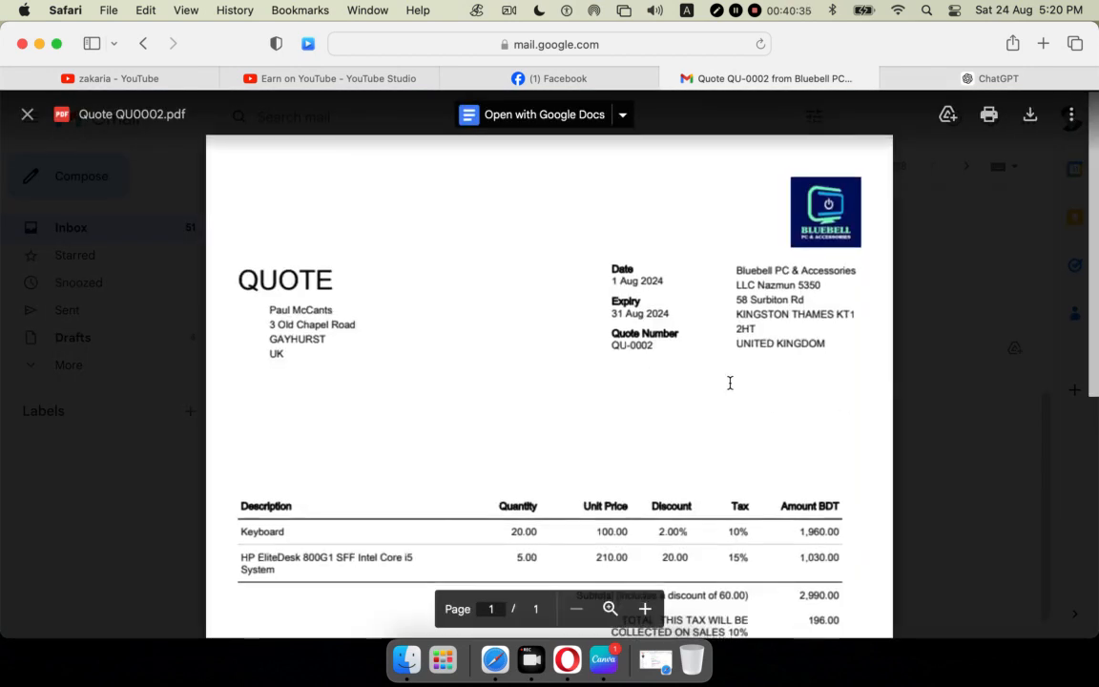
scroll(729, 382, down, 5)
scroll(730, 383, up, 5)
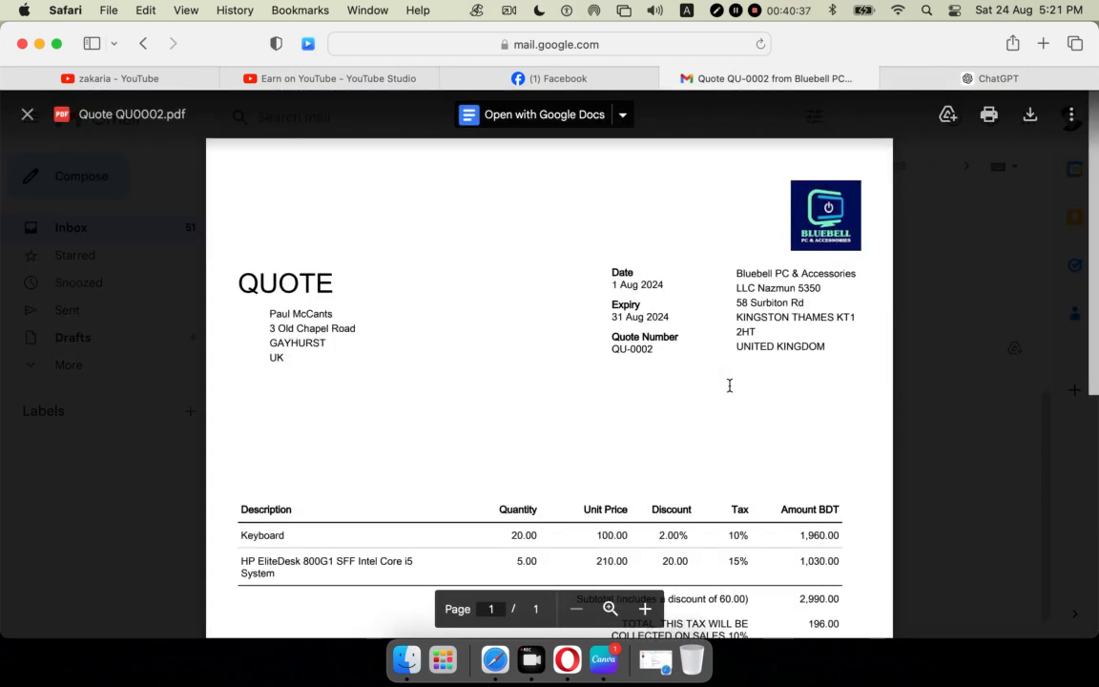
scroll(687, 370, down, 5)
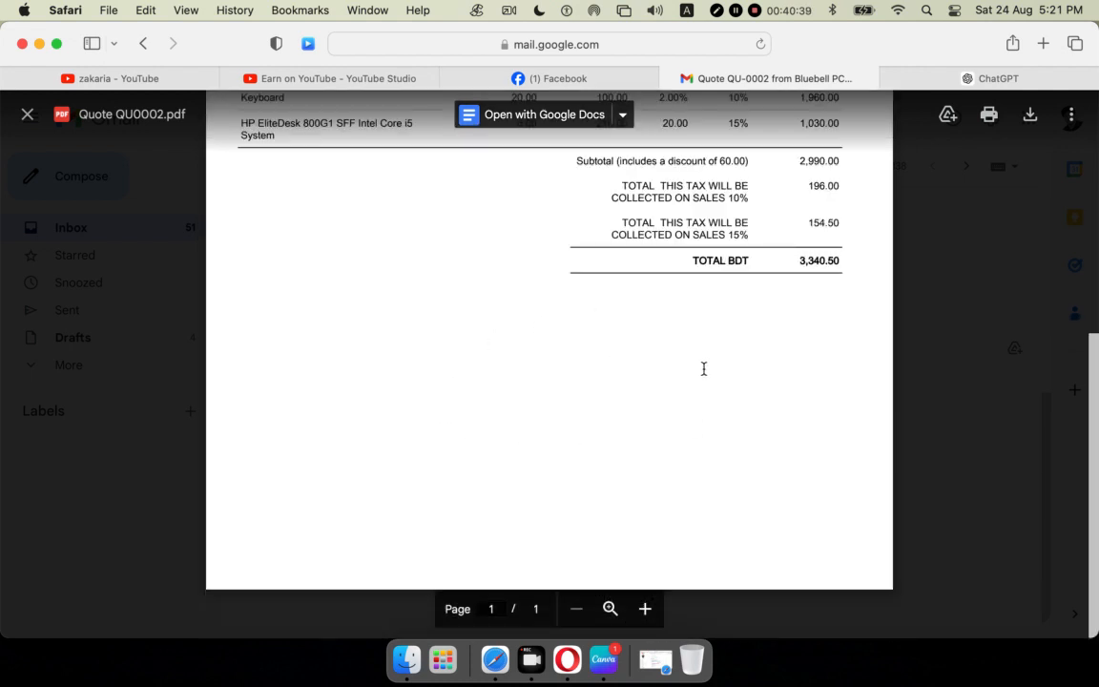
scroll(799, 320, up, 1)
scroll(802, 335, up, 5)
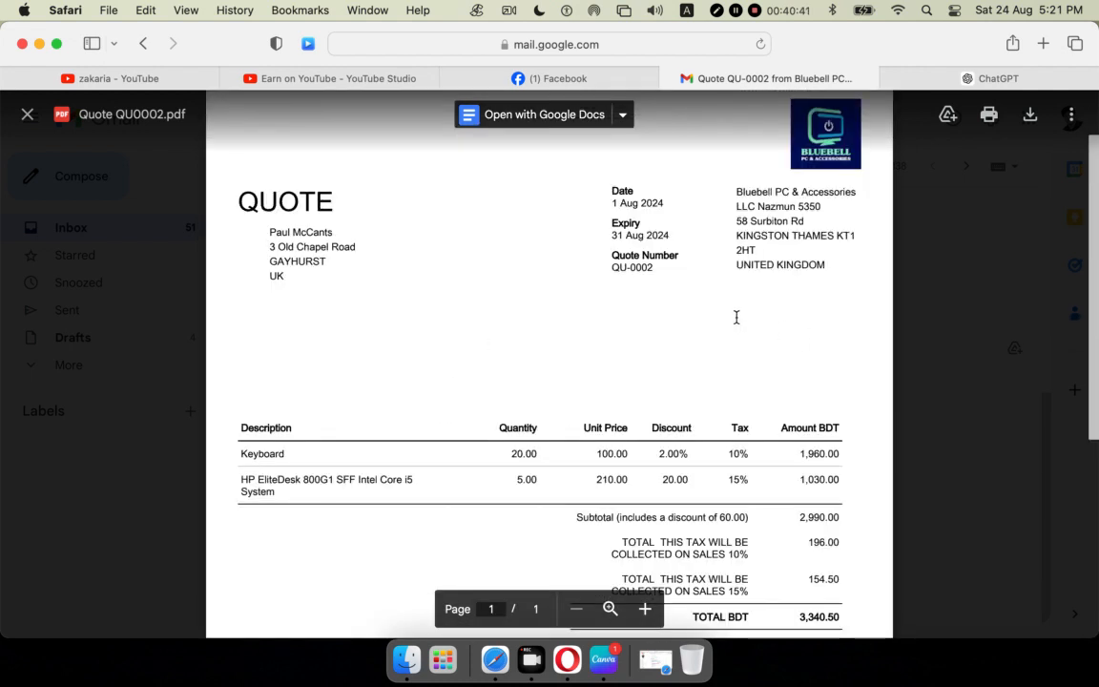
click(27, 114)
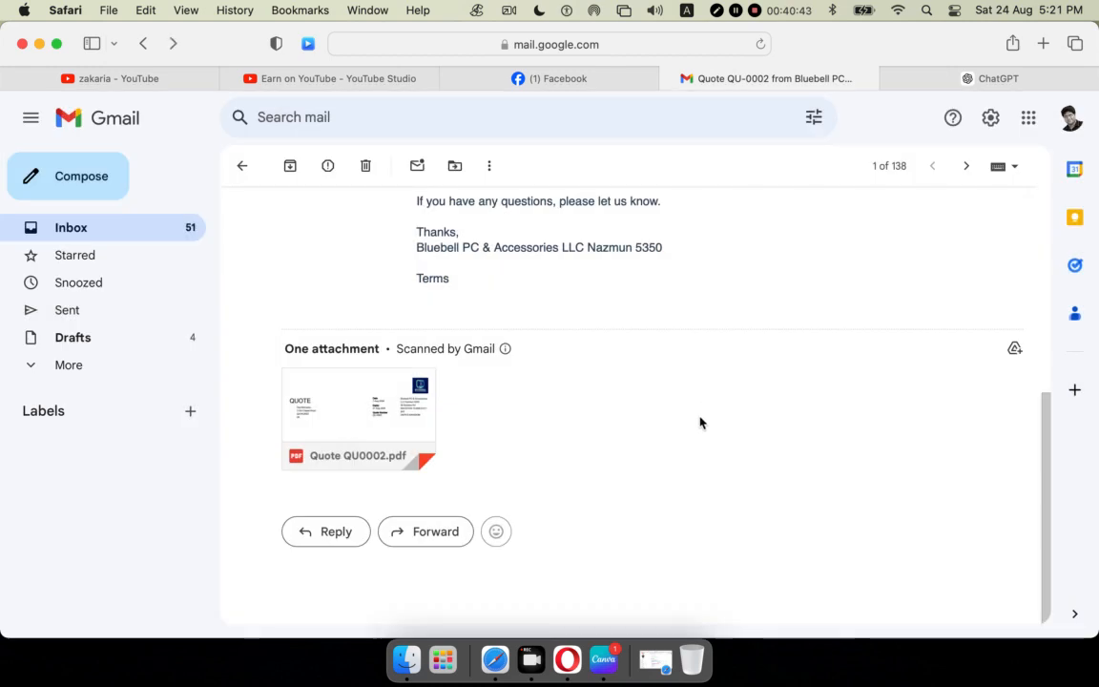
scroll(673, 410, up, 5)
scroll(668, 405, down, 1)
scroll(667, 406, down, 5)
scroll(580, 448, up, 4)
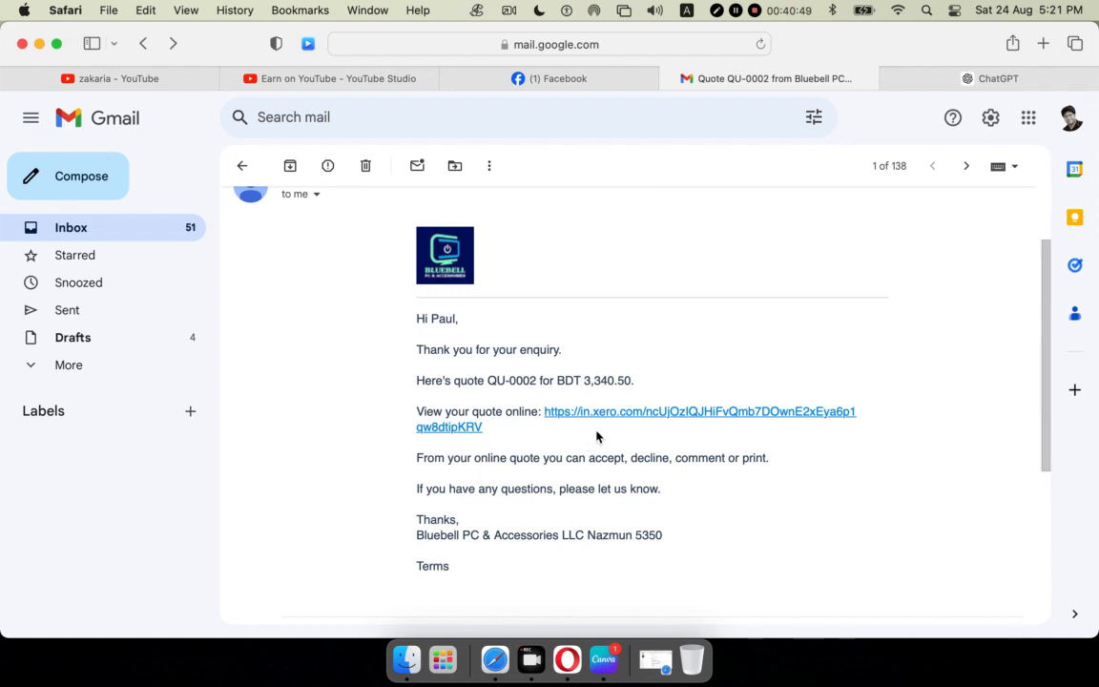
Open the online QU-0002 quote for 3,340.50 BDT and accept it.
click(638, 413)
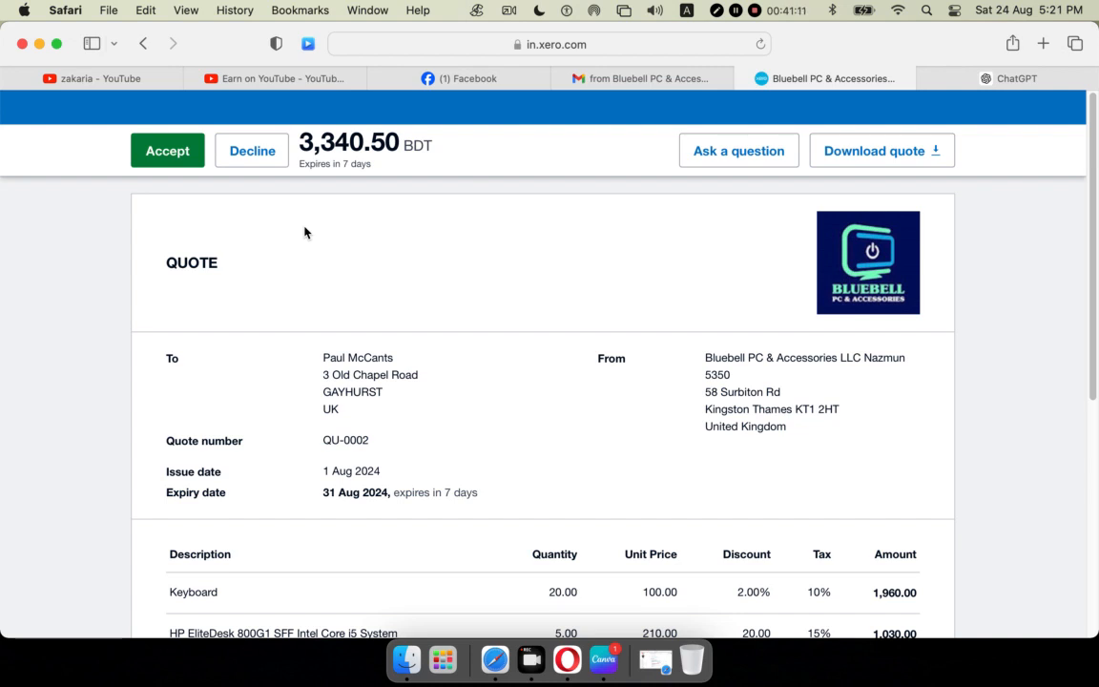
scroll(592, 434, down, 5)
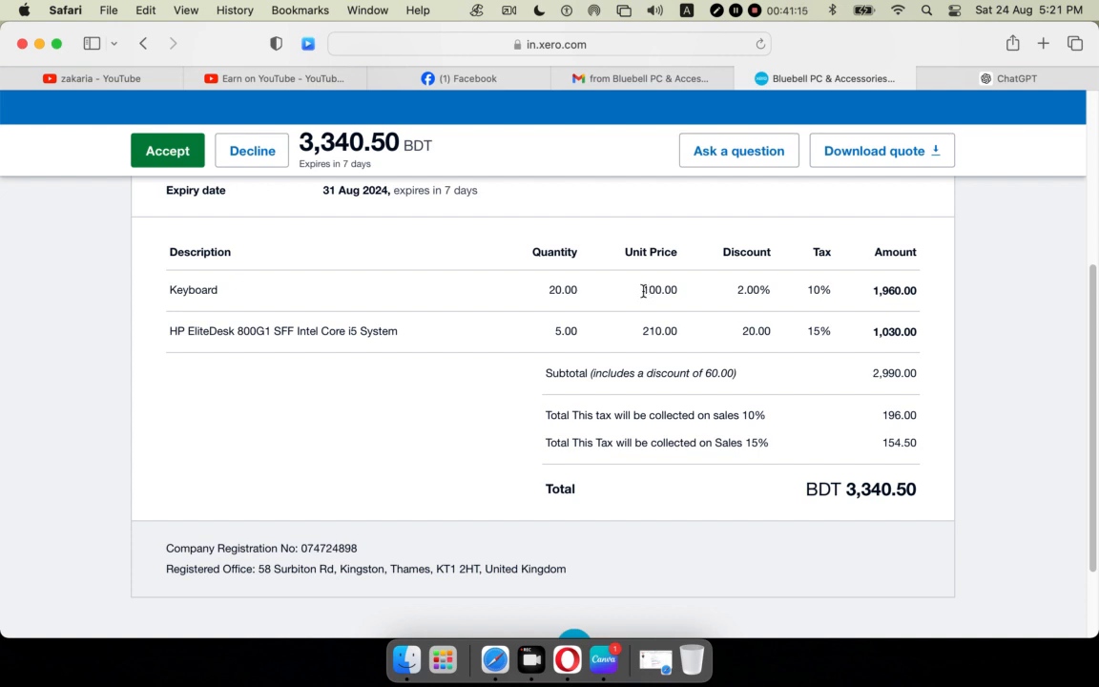
drag(642, 289, 784, 291)
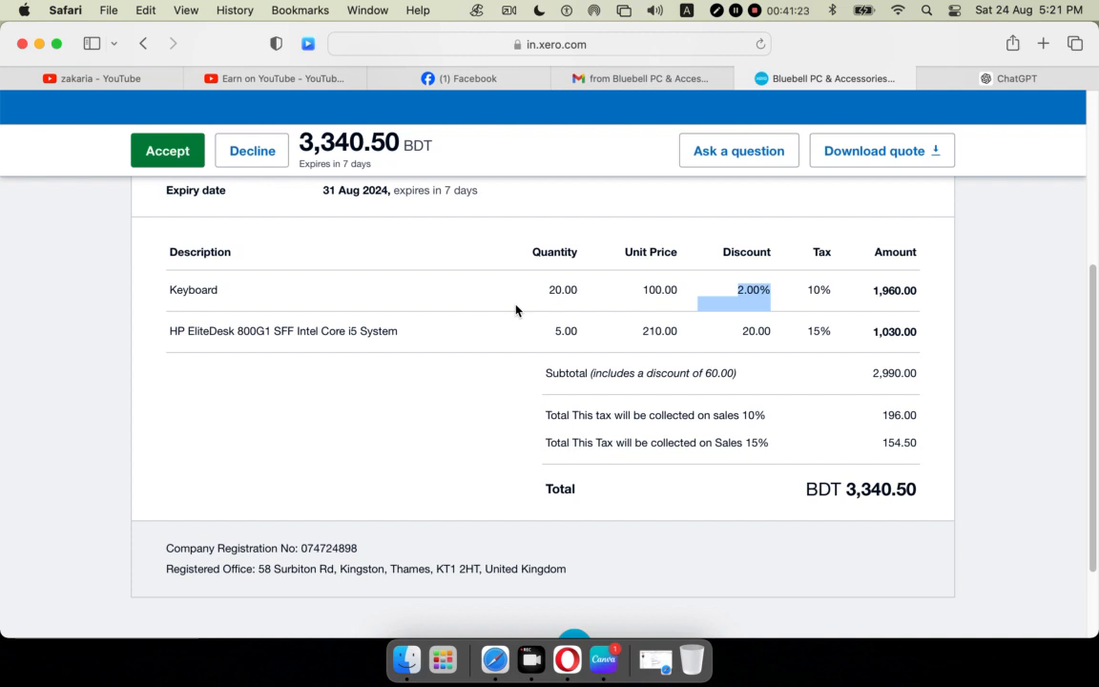
scroll(451, 288, up, 5)
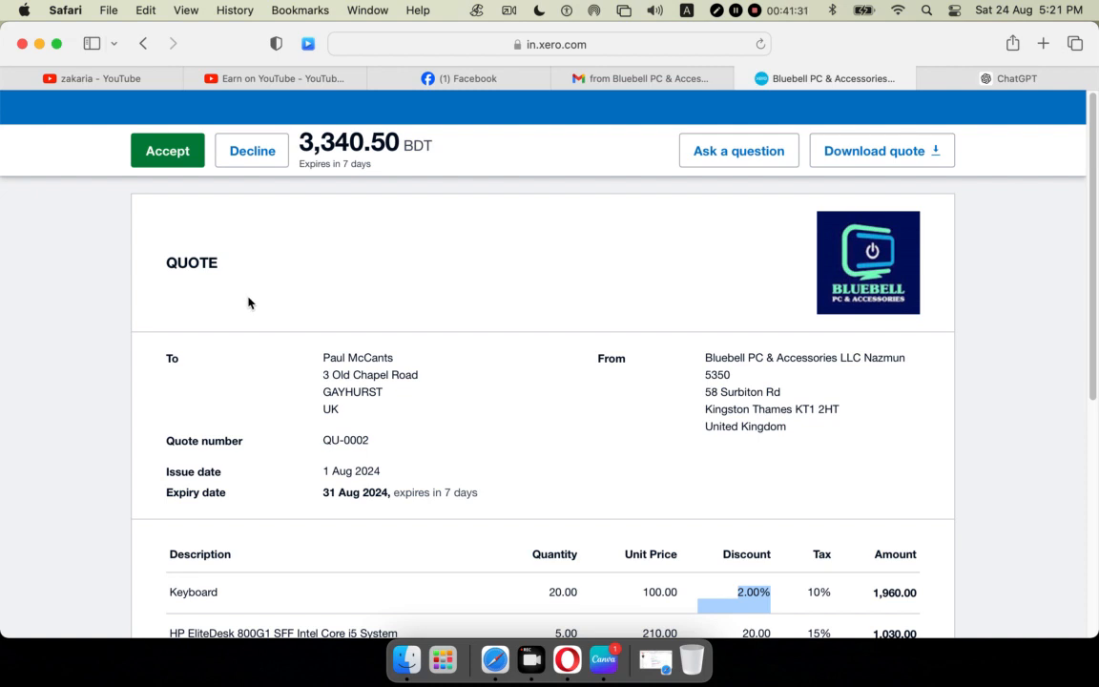
click(198, 280)
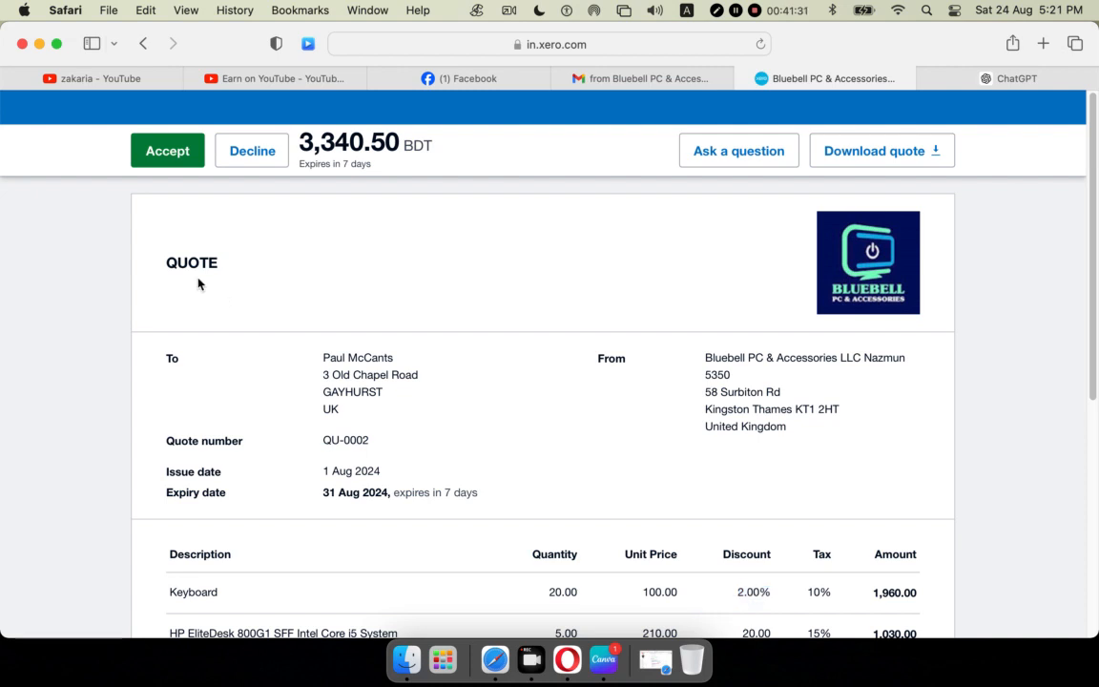
click(159, 153)
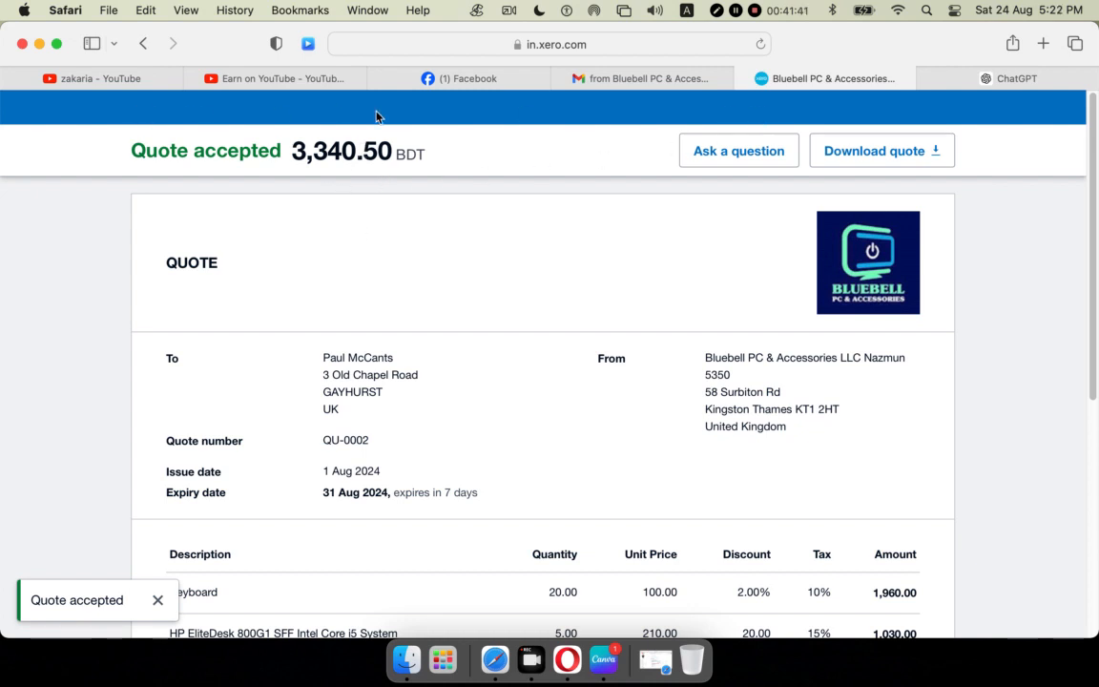
Leave the customer's quote view and return to Xero's Quotes list.
click(39, 43)
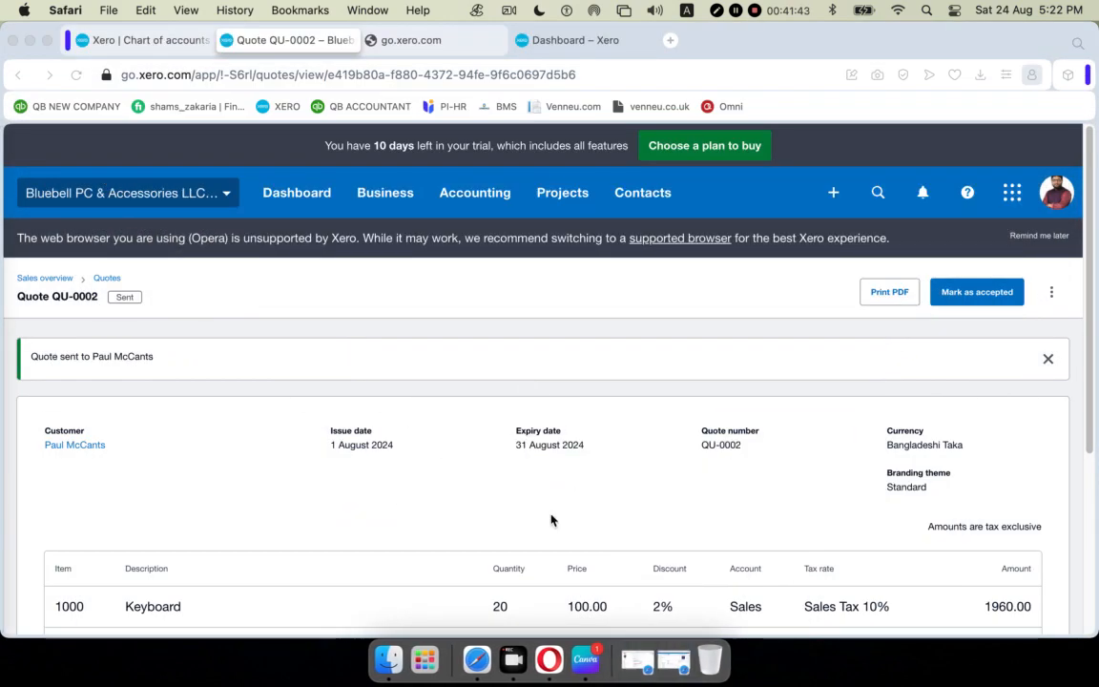
click(549, 658)
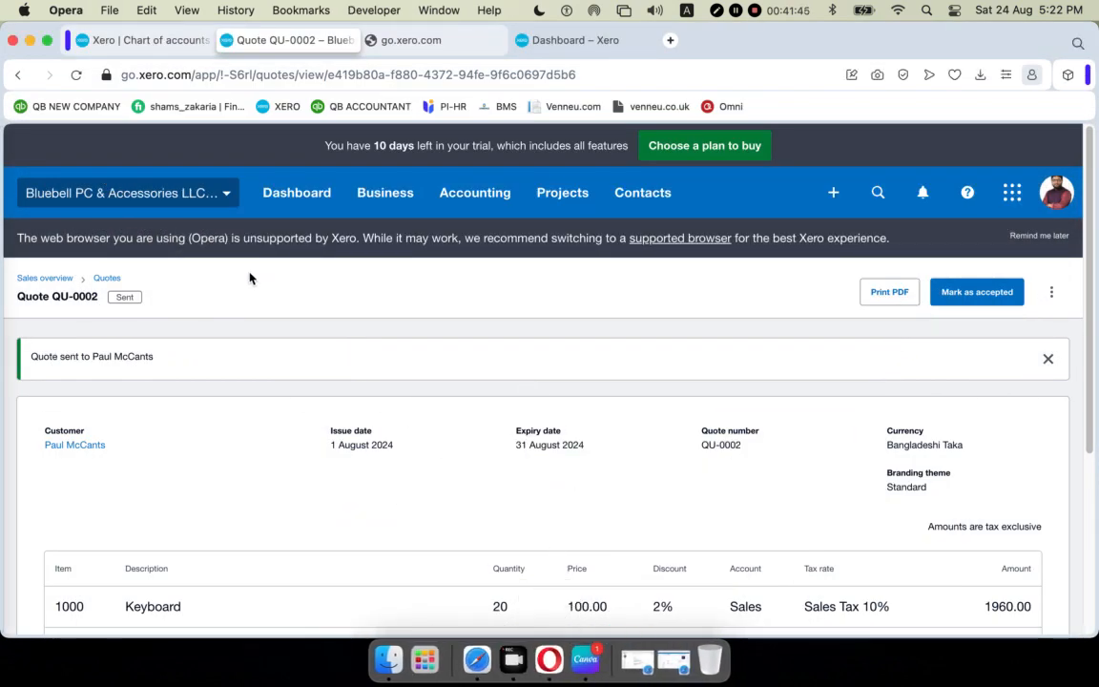
scroll(426, 334, down, 5)
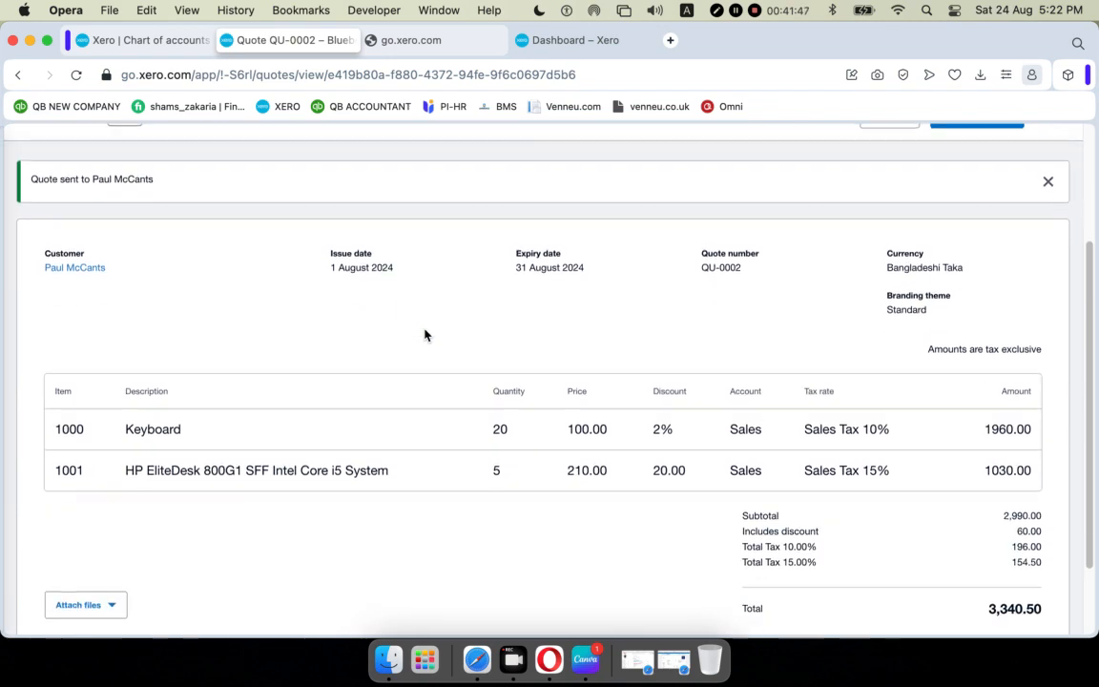
scroll(424, 336, up, 5)
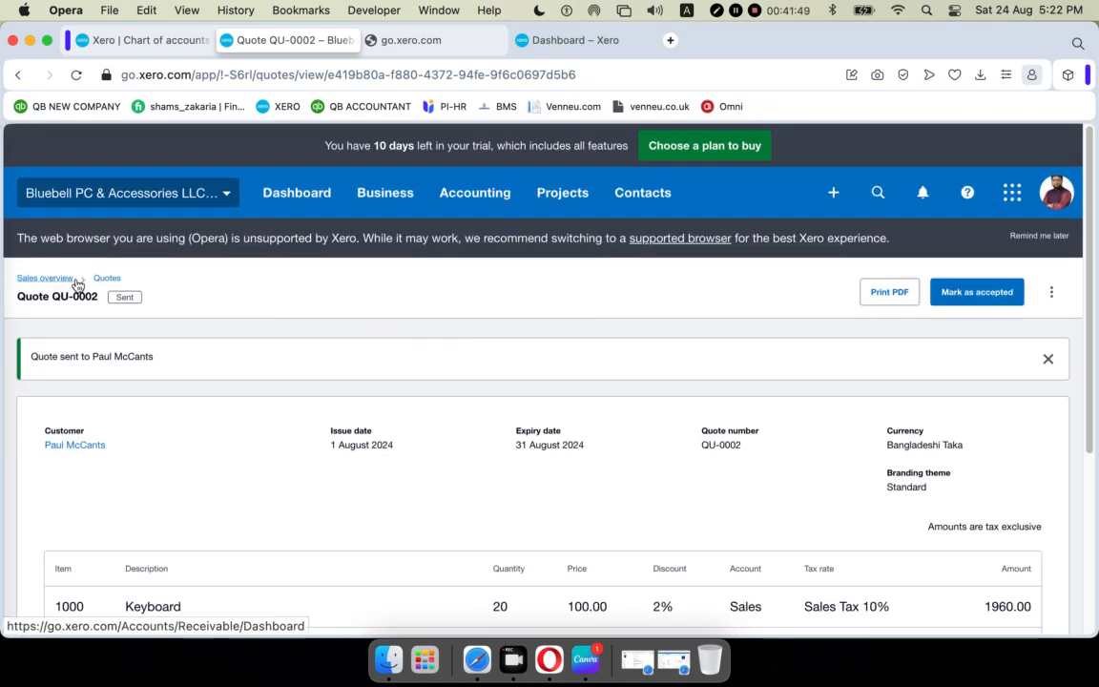
click(106, 279)
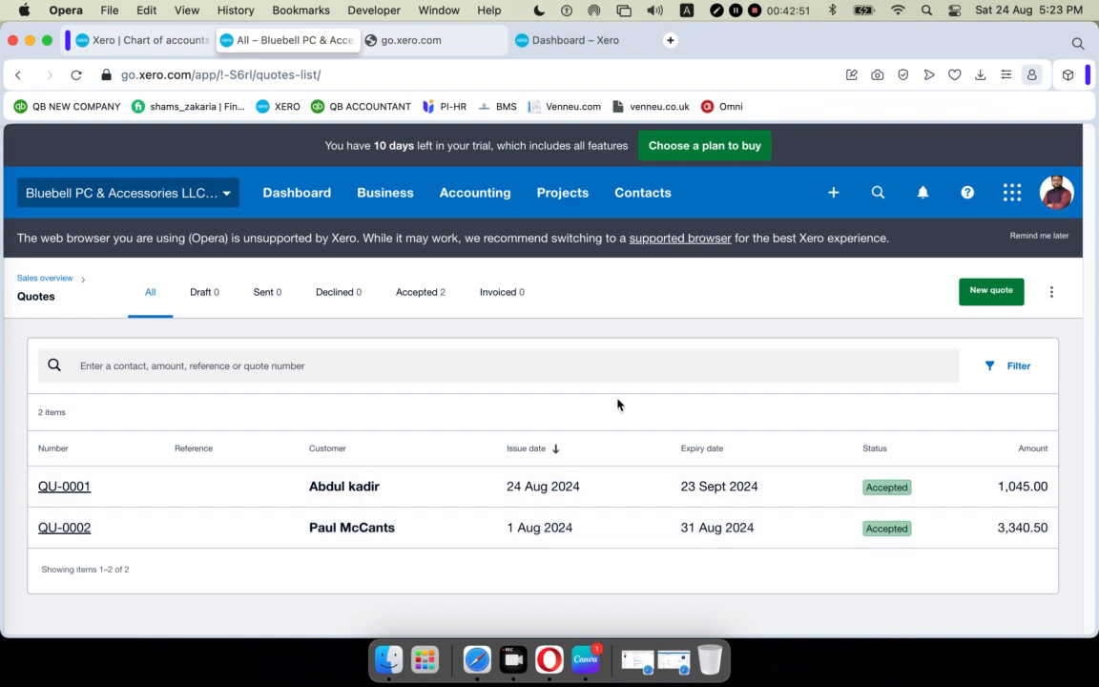
Open accepted QU-0002 to review its 3,340.50 total and its more-actions menu.
click(339, 529)
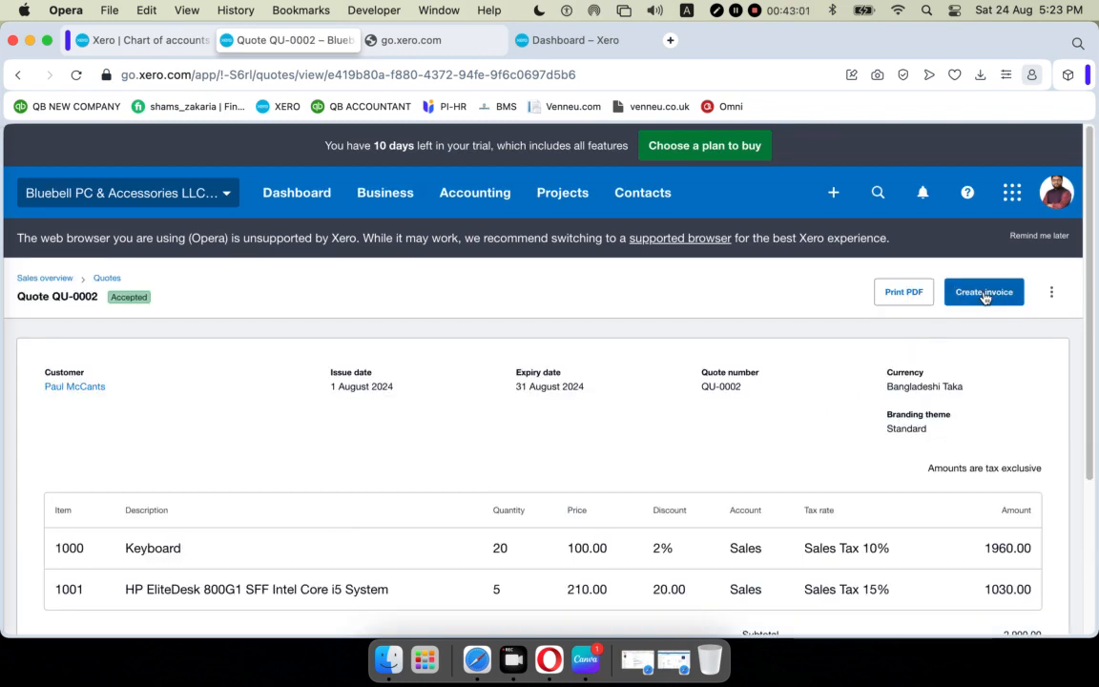
click(1051, 292)
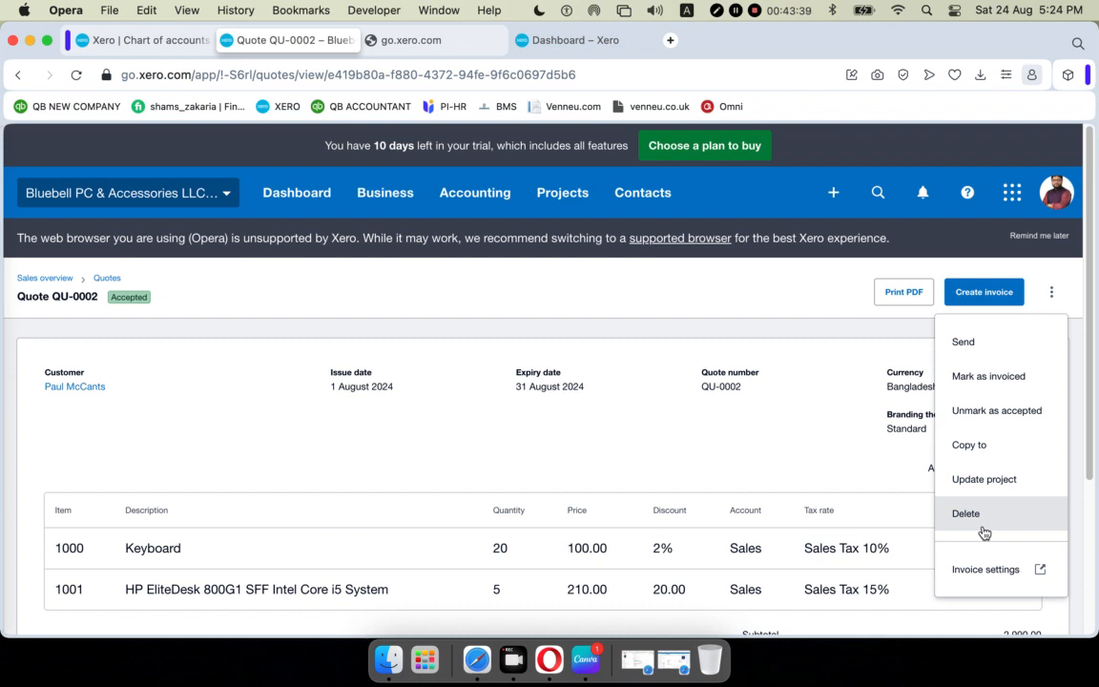
click(768, 298)
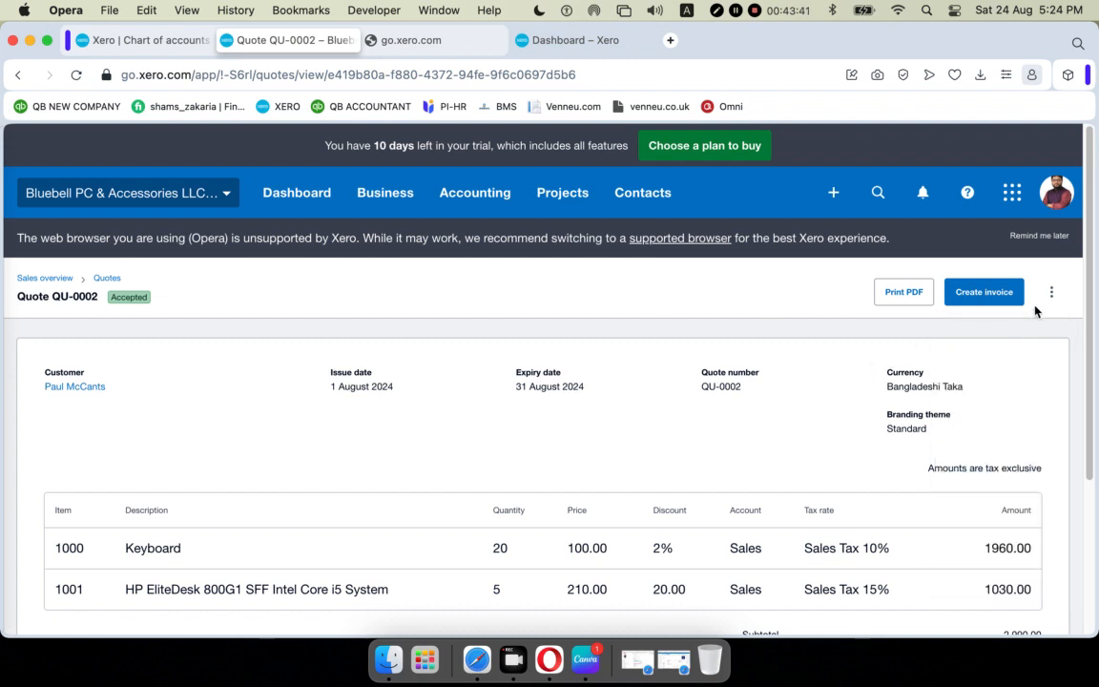
click(1051, 293)
click(1052, 297)
Export quote QU-0002 as Quote QU0002.pdf and open the downloaded file.
scroll(699, 387, down, 5)
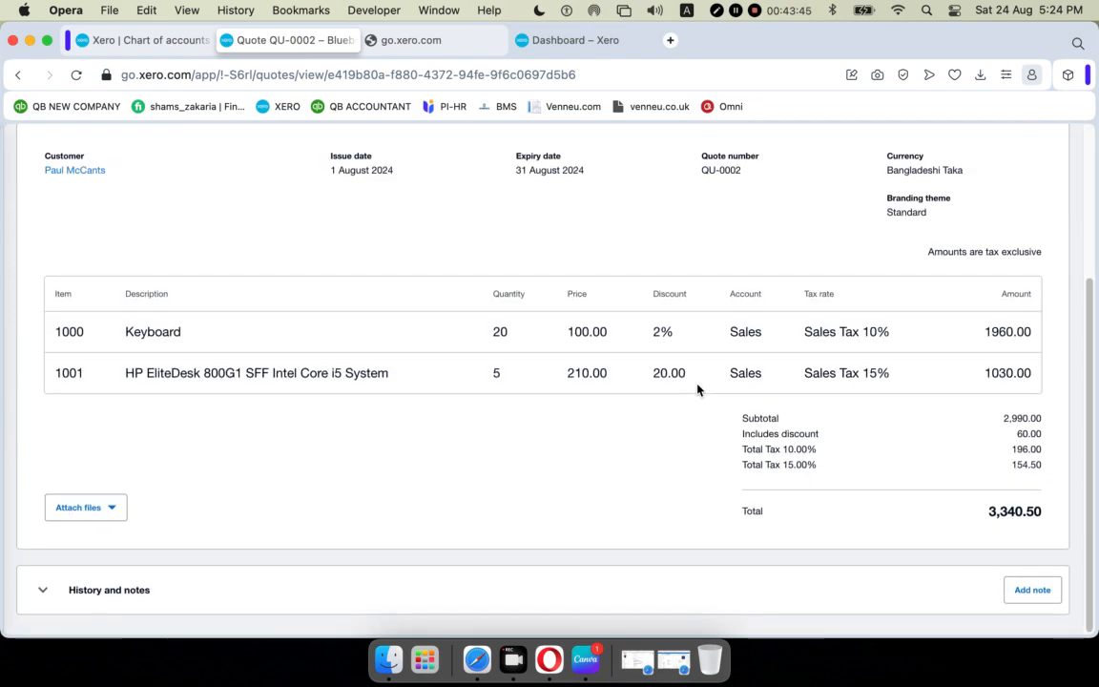
scroll(699, 387, up, 5)
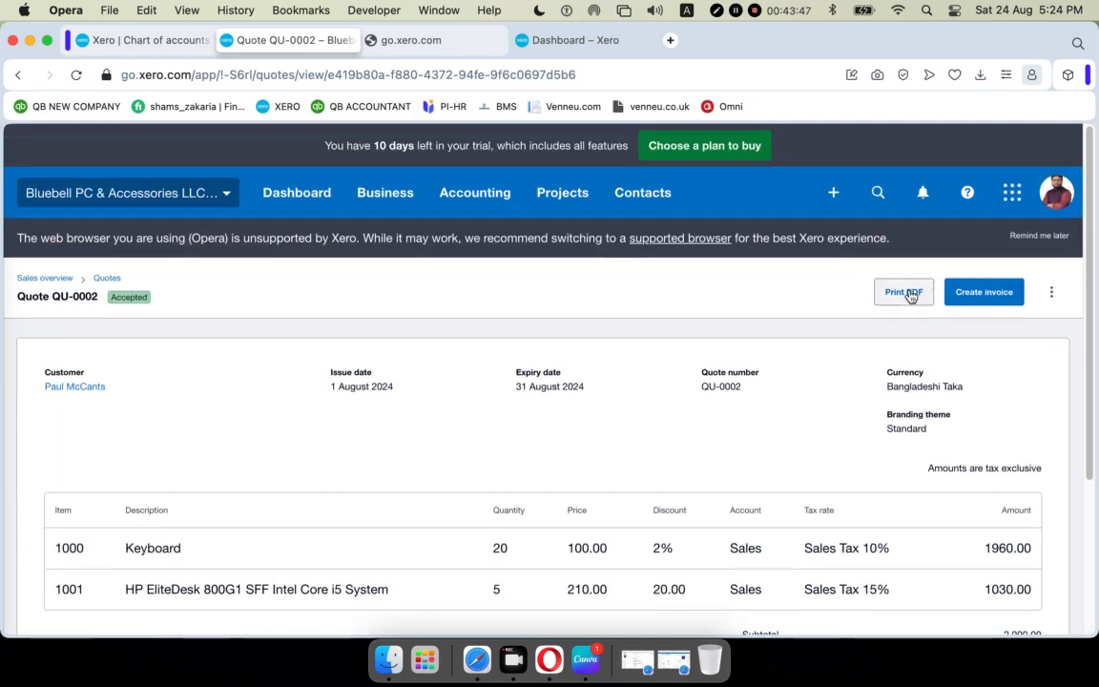
click(909, 294)
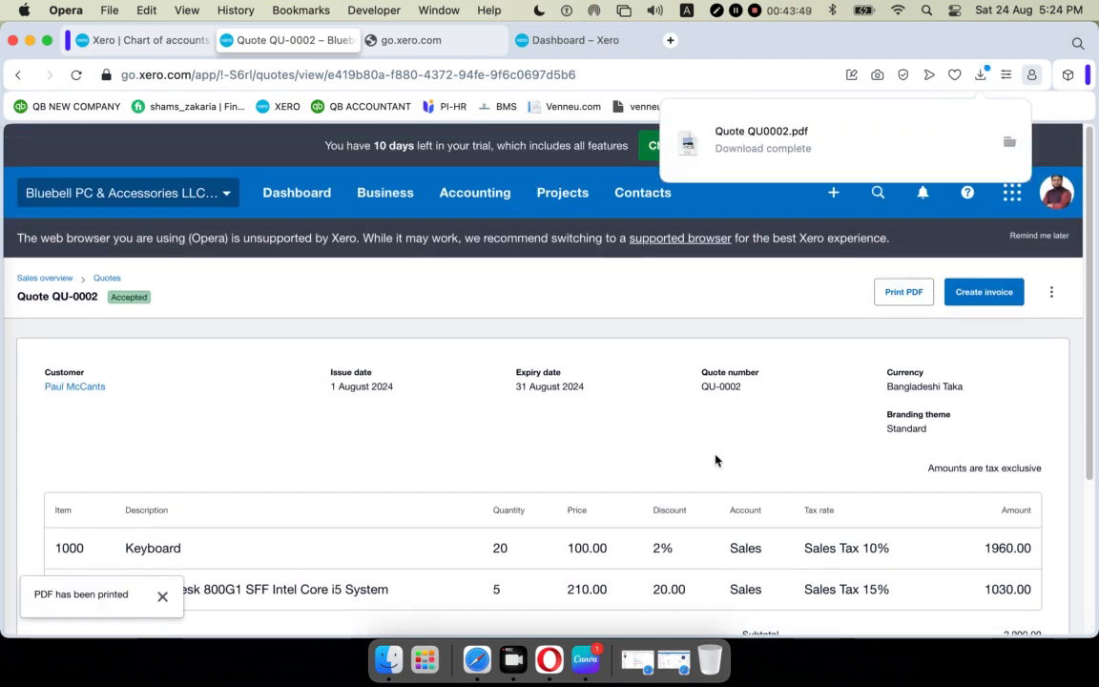
click(770, 143)
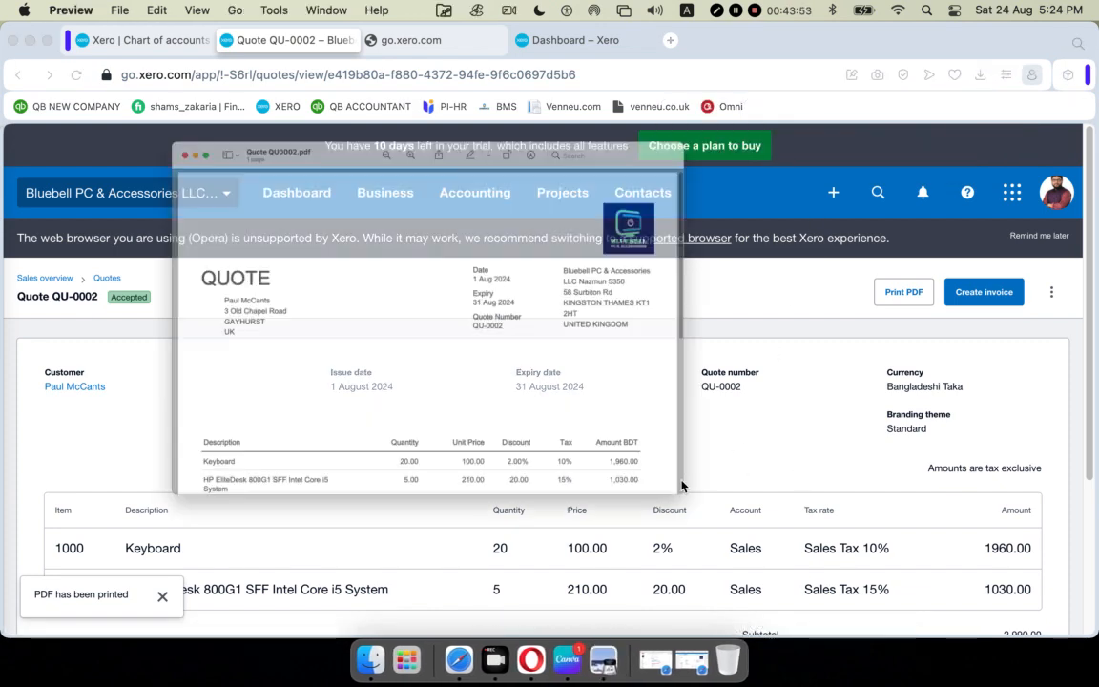
scroll(628, 343, down, 3)
scroll(629, 344, down, 3)
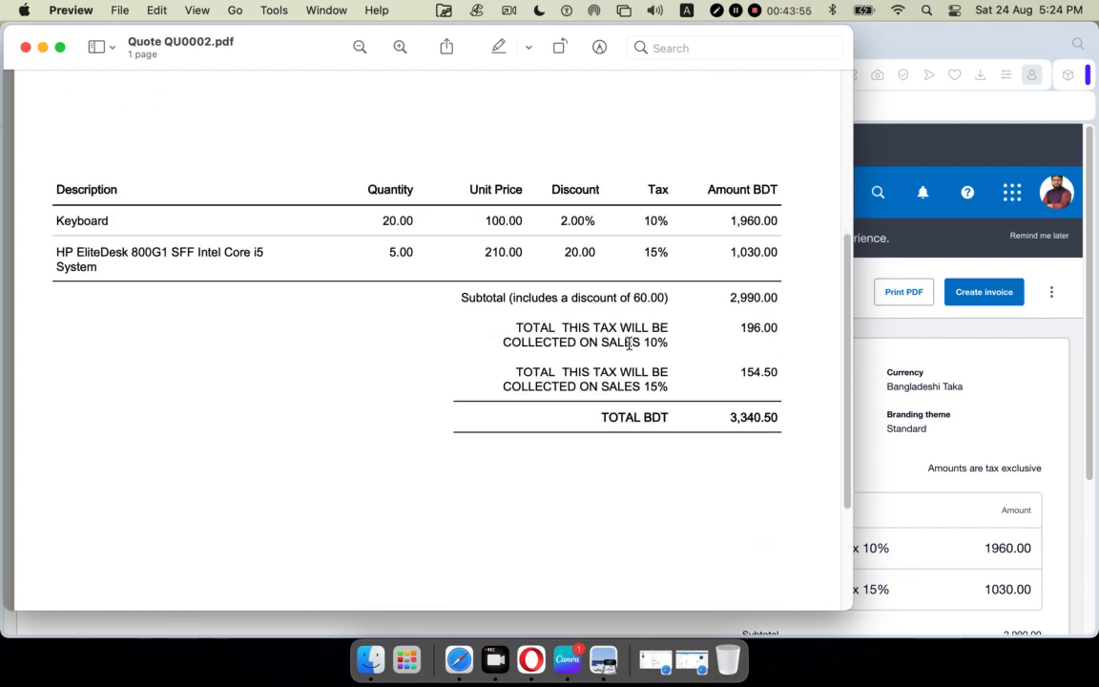
scroll(628, 349, up, 6)
scroll(628, 355, down, 5)
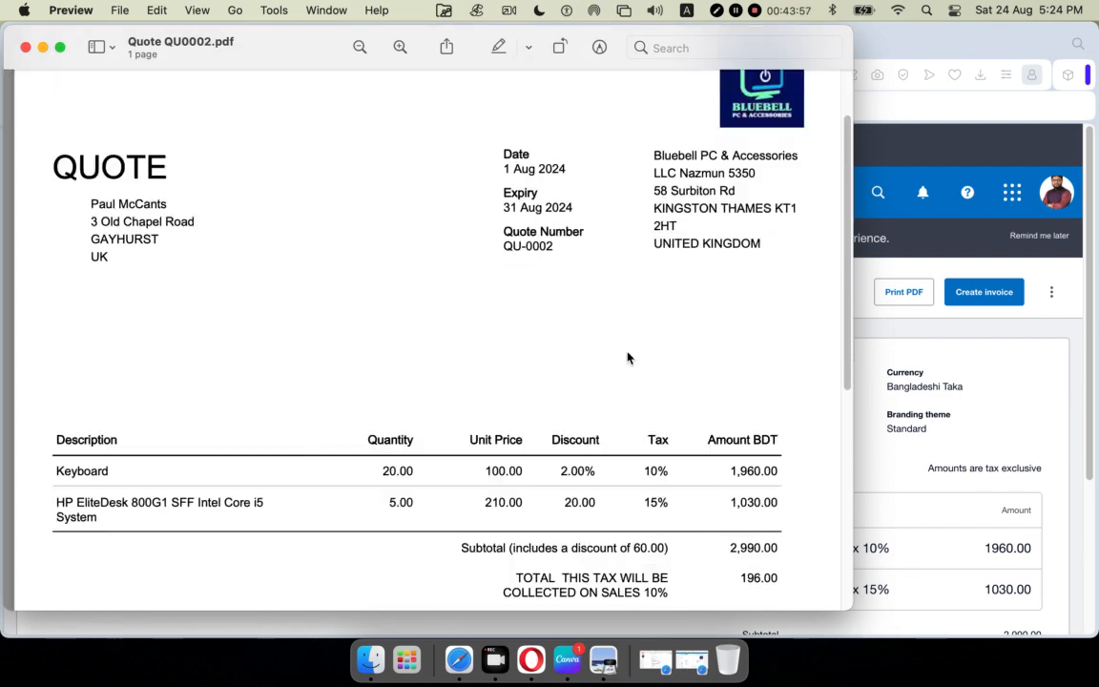
scroll(649, 343, up, 2)
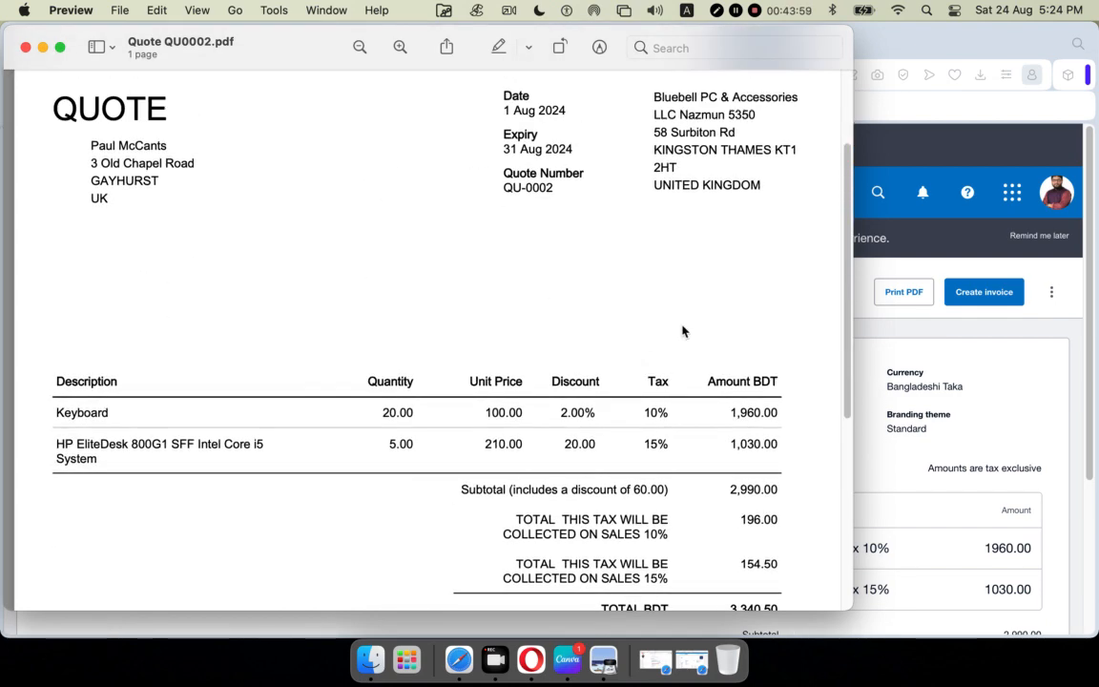
click(27, 47)
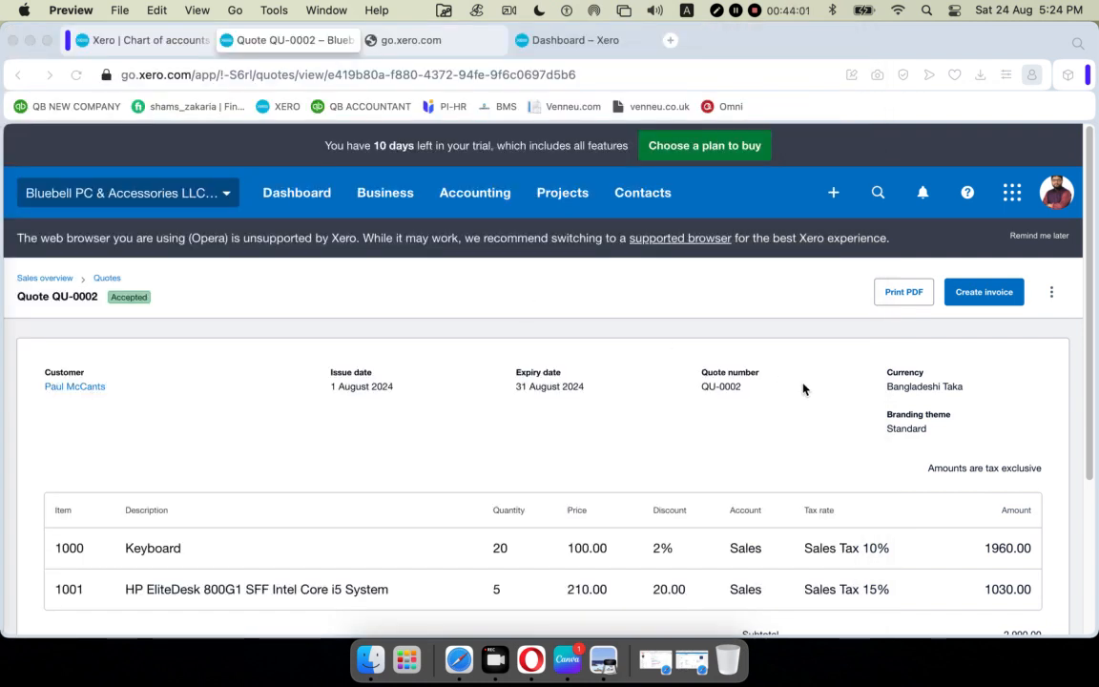
Create invoice INV-0002 from quote QU-0002, keeping its Keyboard and HP EliteDesk lines.
click(977, 295)
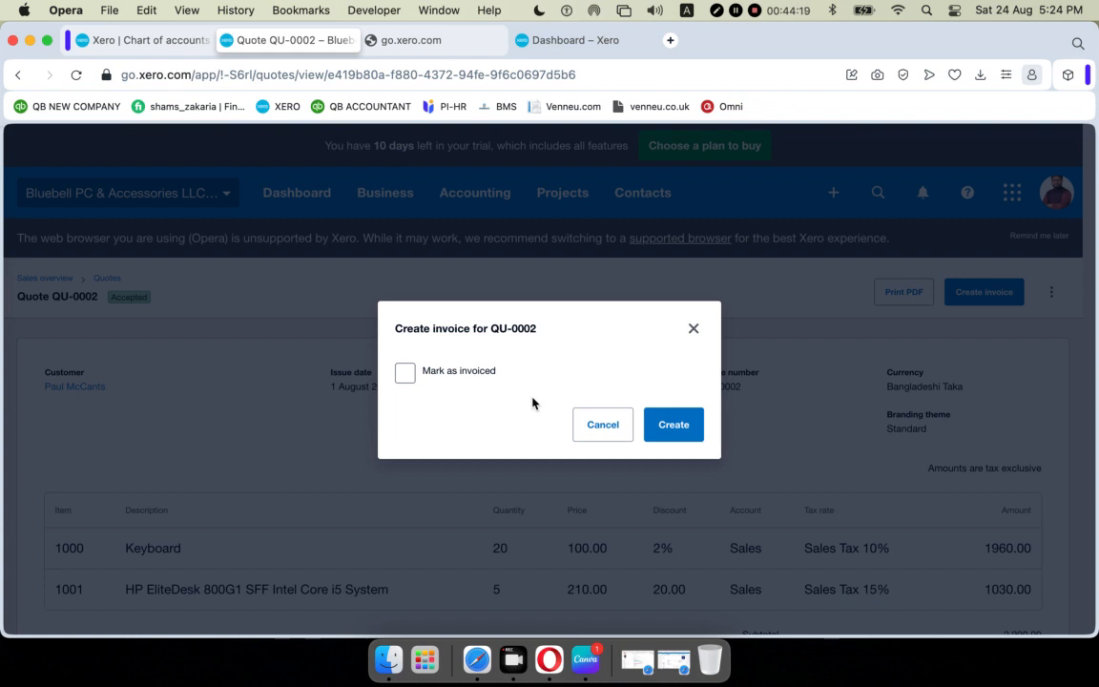
click(678, 429)
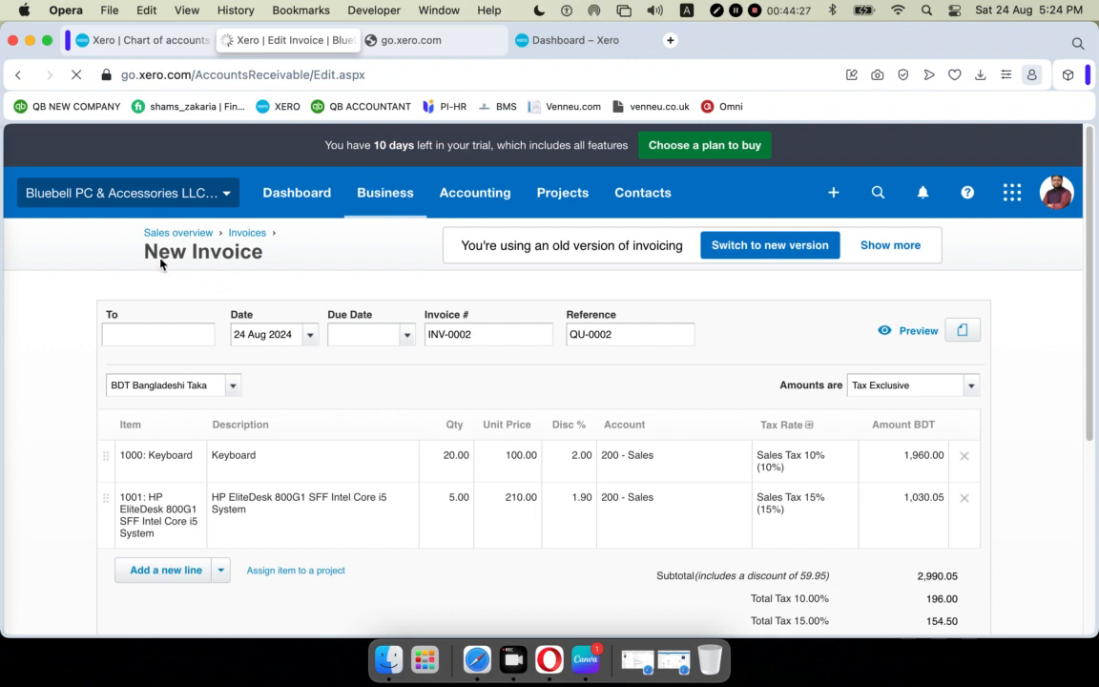
Date invoice INV-0002 11 Aug 2024, due 31 Aug 2024.
drag(131, 231, 283, 259)
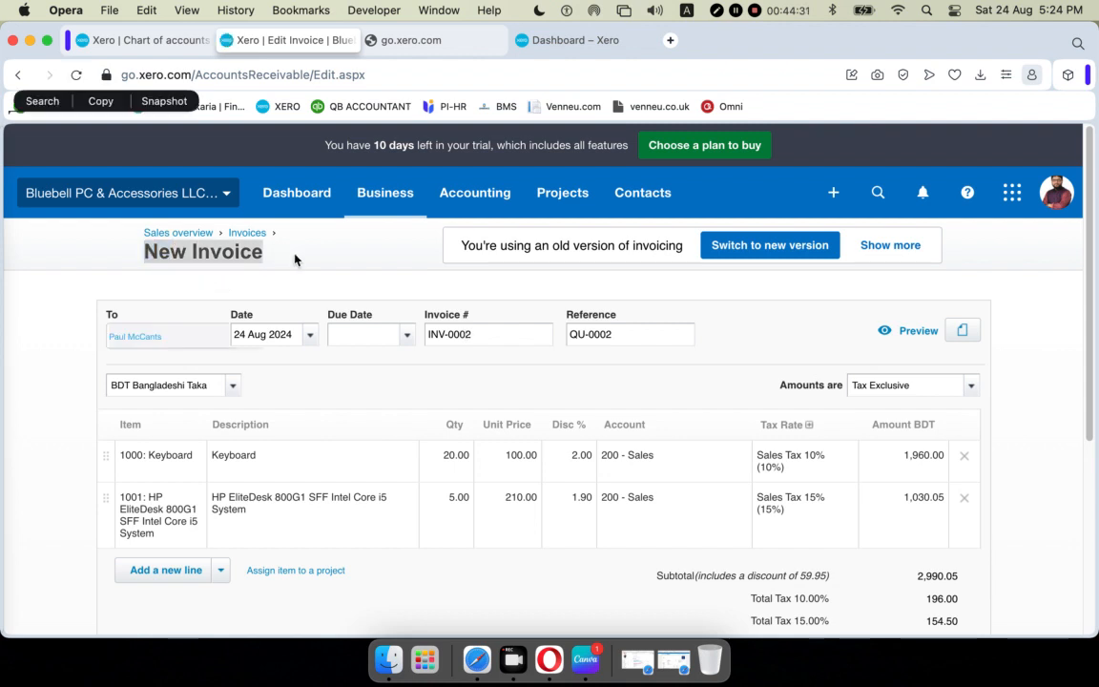
scroll(346, 273, down, 3)
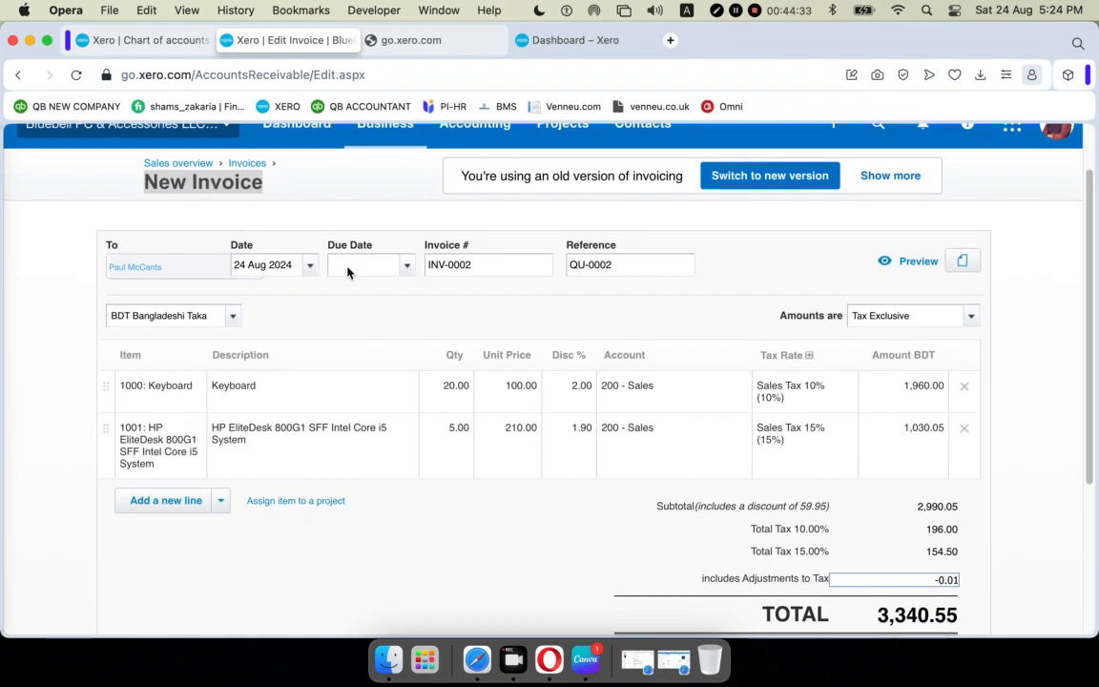
click(311, 267)
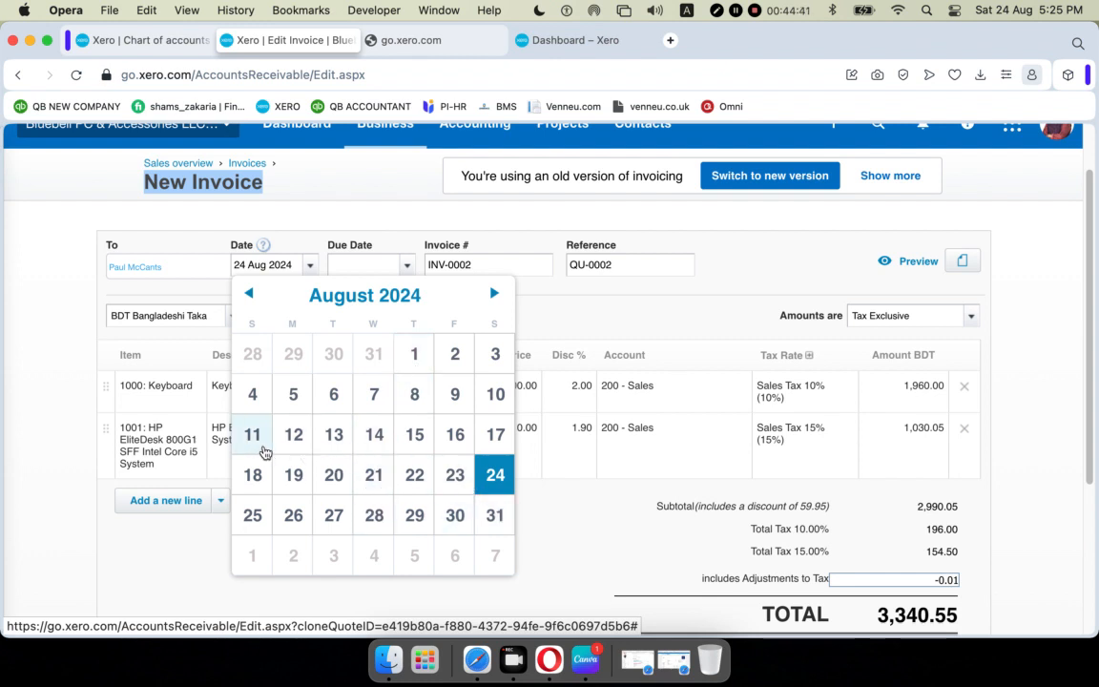
click(252, 436)
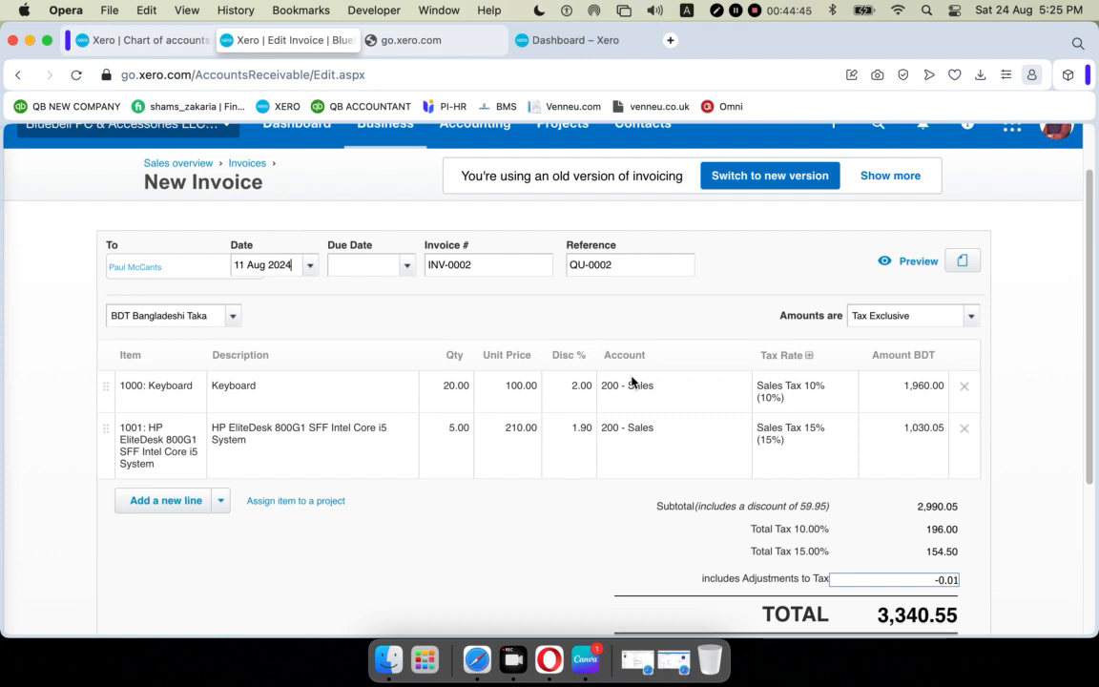
click(407, 270)
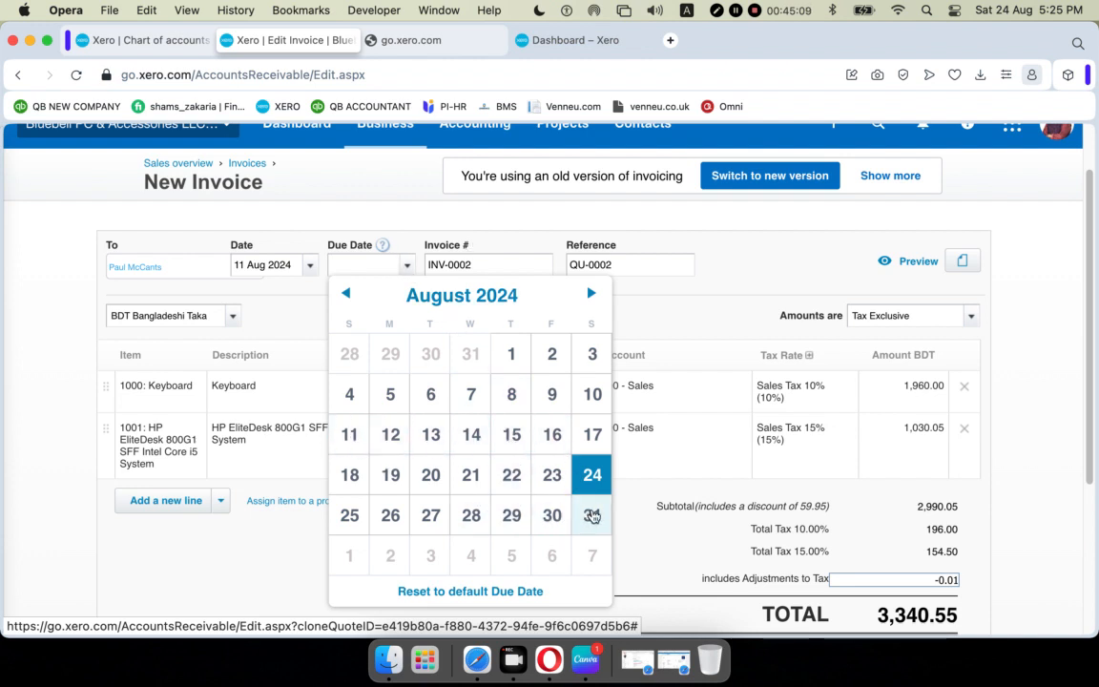
click(592, 515)
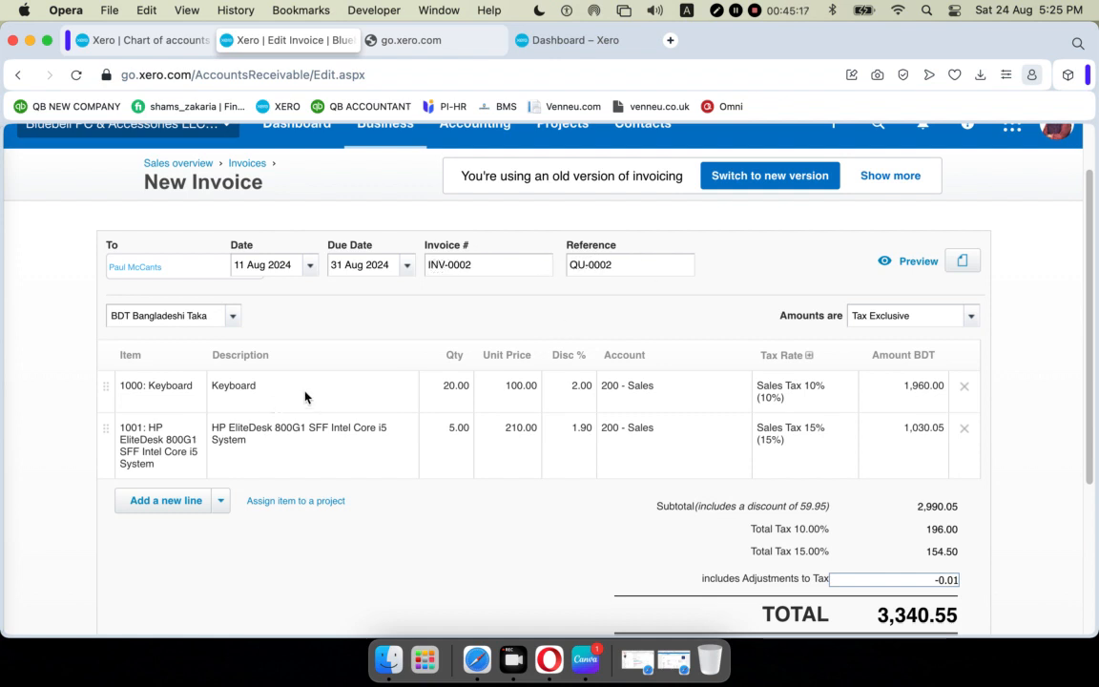
scroll(311, 392, down, 1)
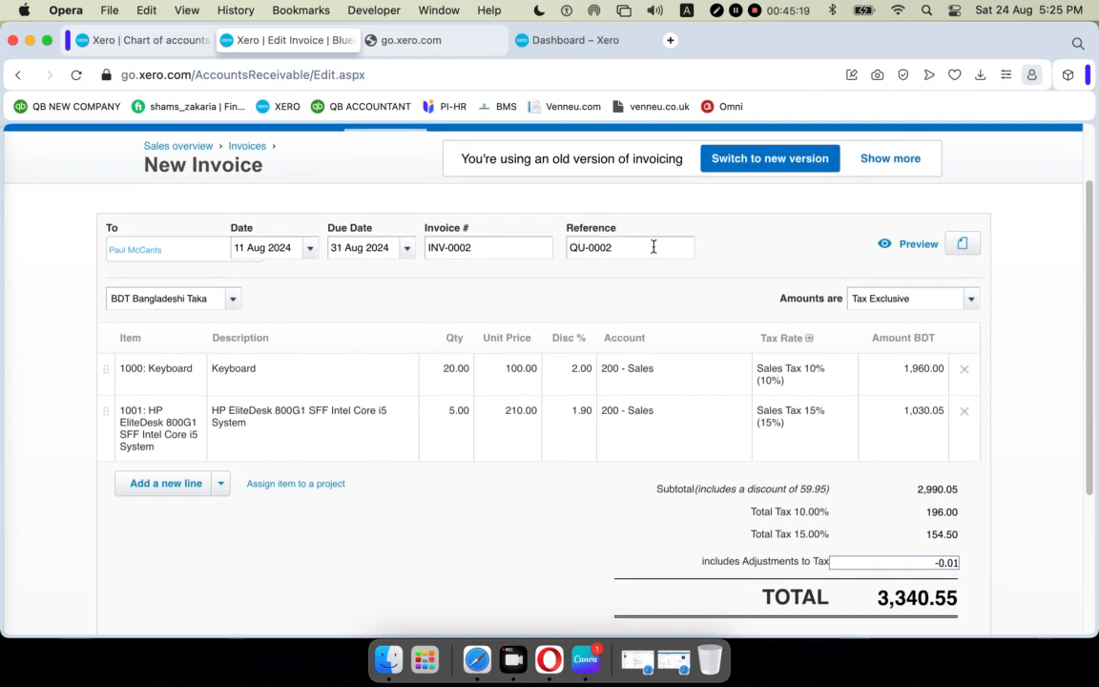
drag(652, 247, 500, 224)
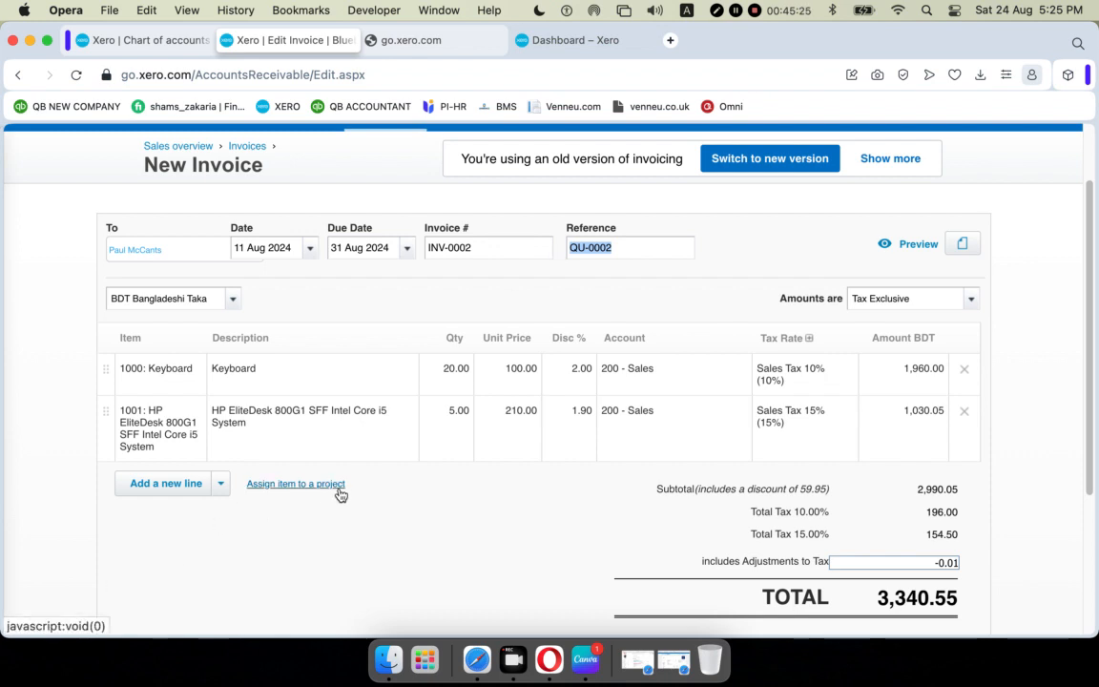
scroll(341, 492, down, 5)
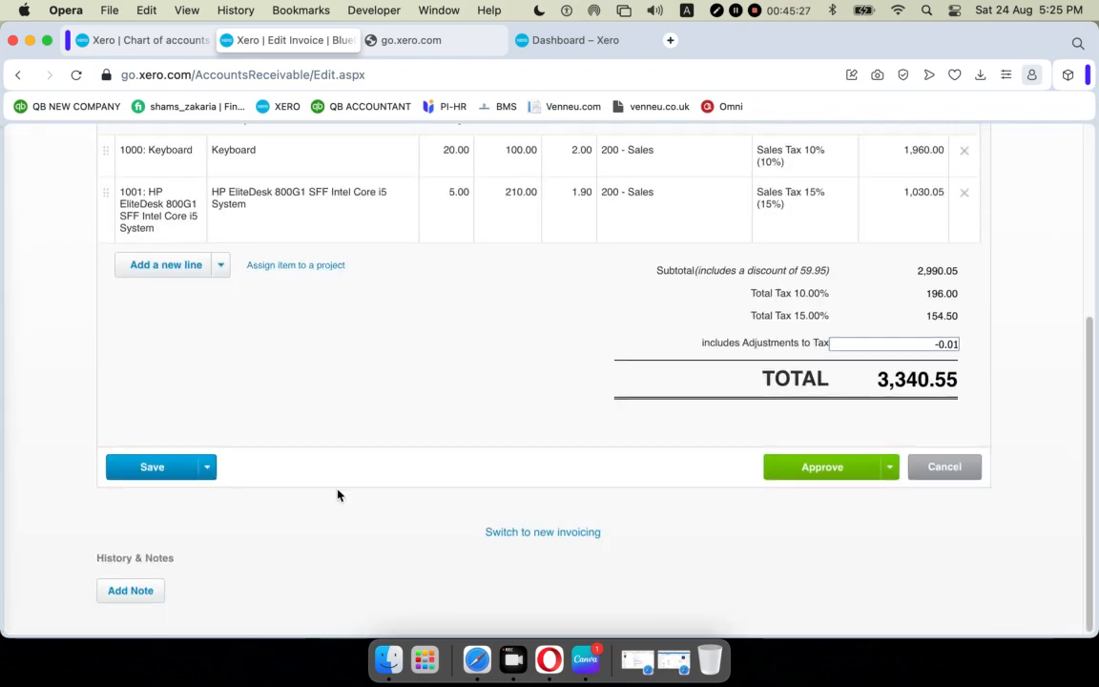
scroll(340, 494, up, 7)
scroll(340, 489, down, 1)
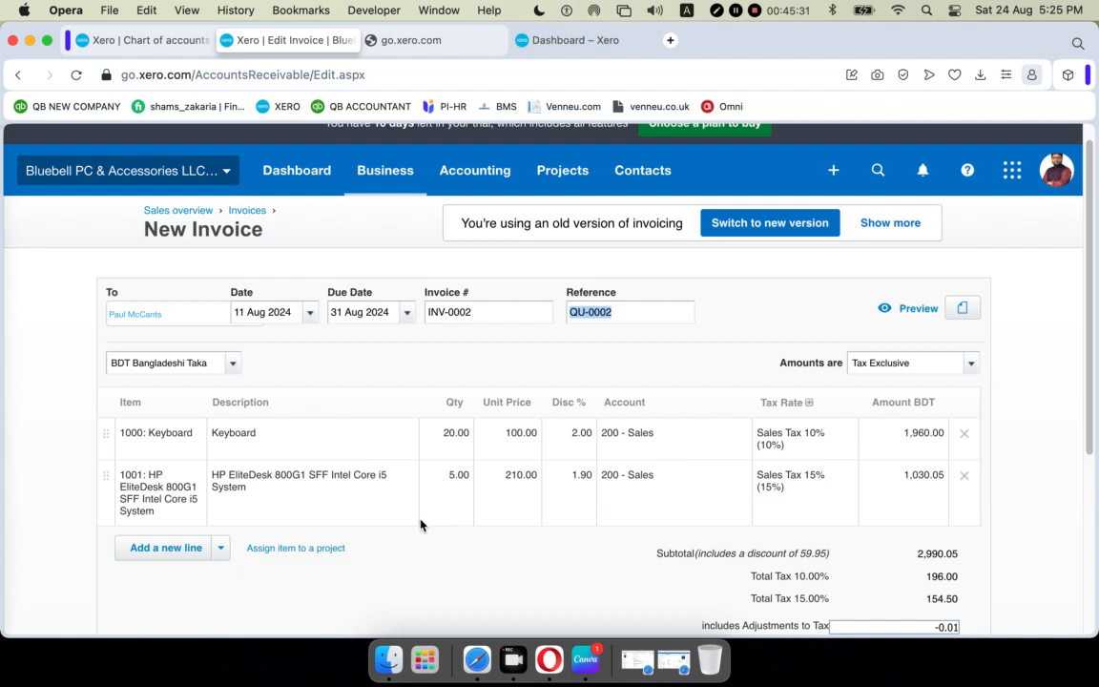
Change the Keyboard line quantity to 25, raising the total to 3,879.55 BDT.
click(461, 431)
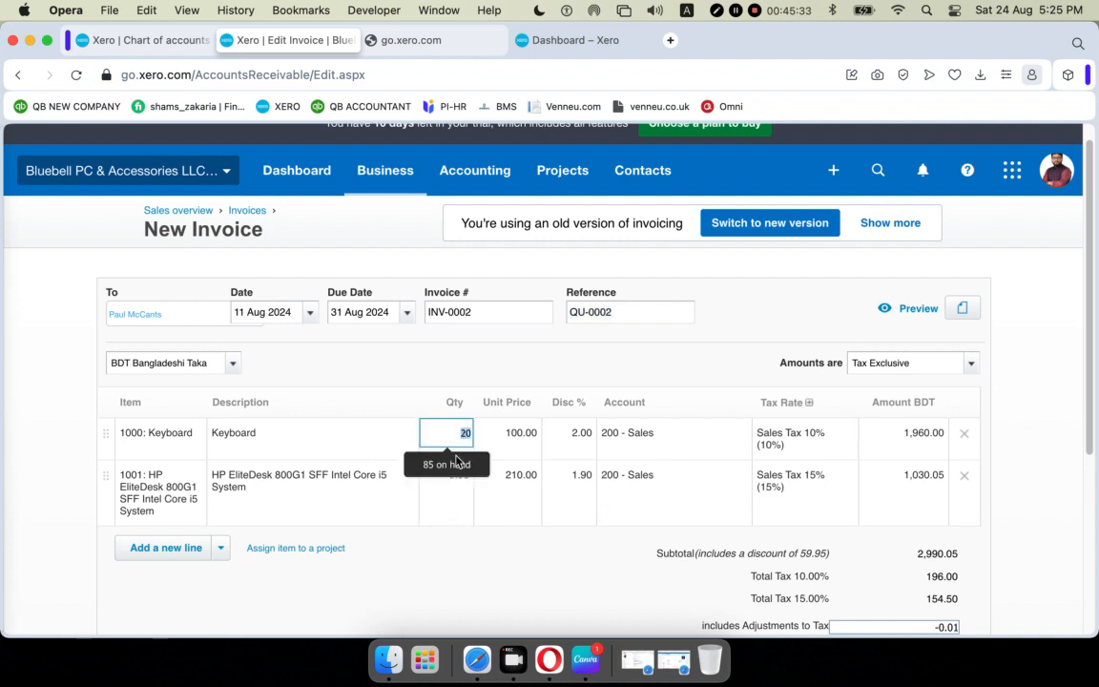
text(25)
click(449, 590)
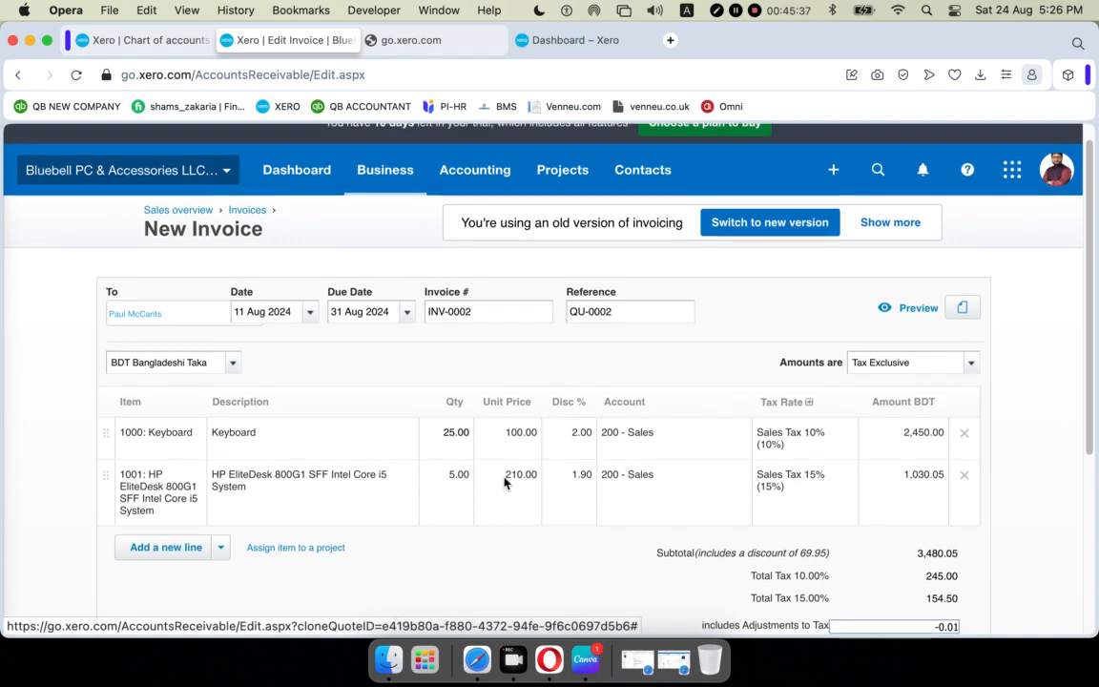
Approve invoice INV-0002.
scroll(505, 482, down, 3)
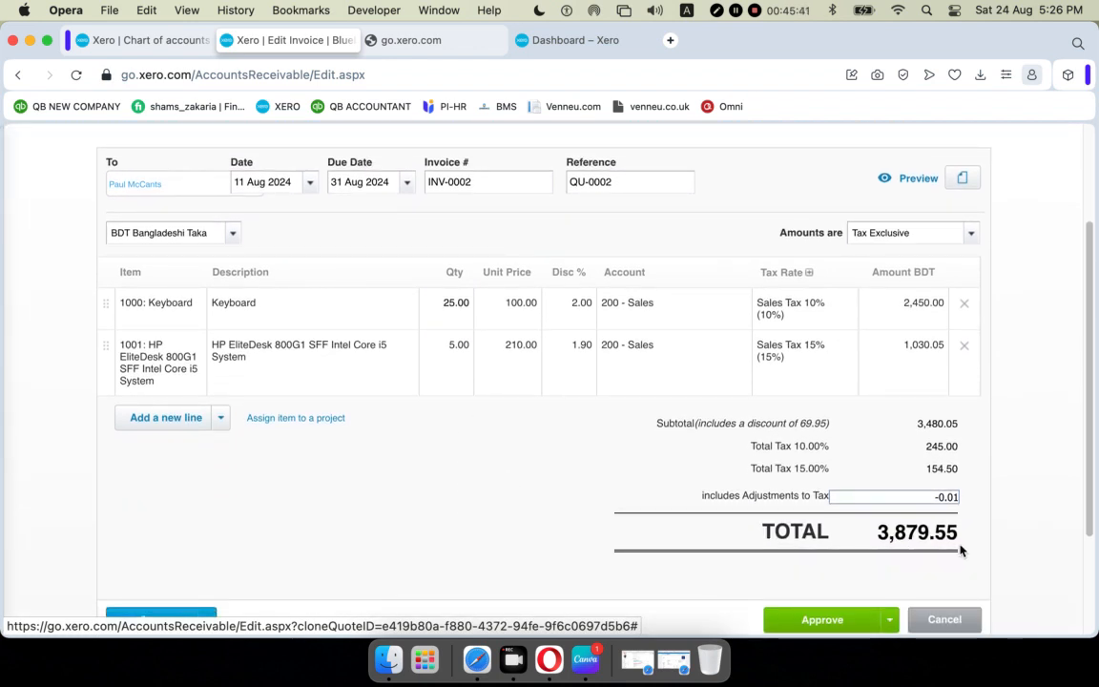
scroll(658, 435, up, 1)
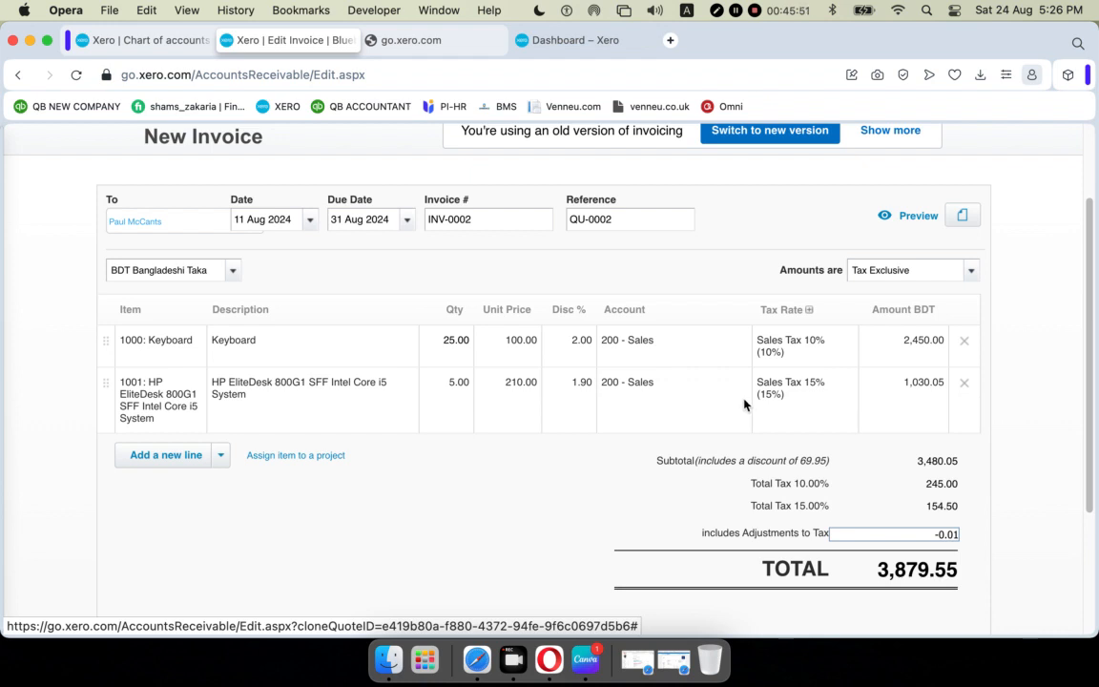
scroll(743, 404, down, 5)
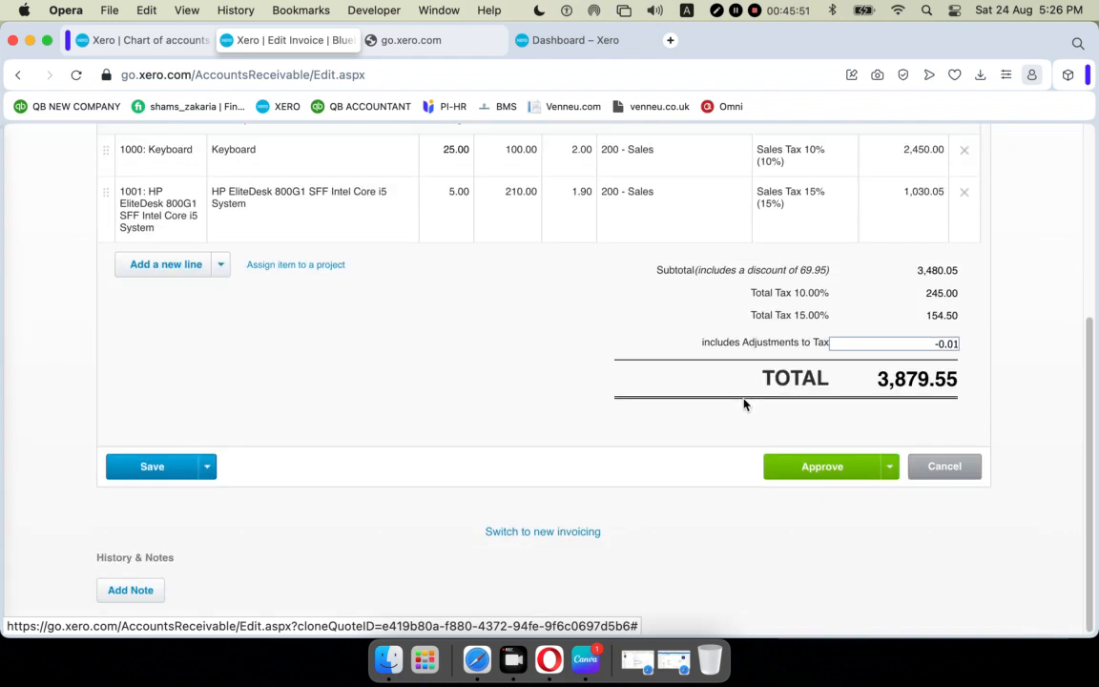
click(832, 470)
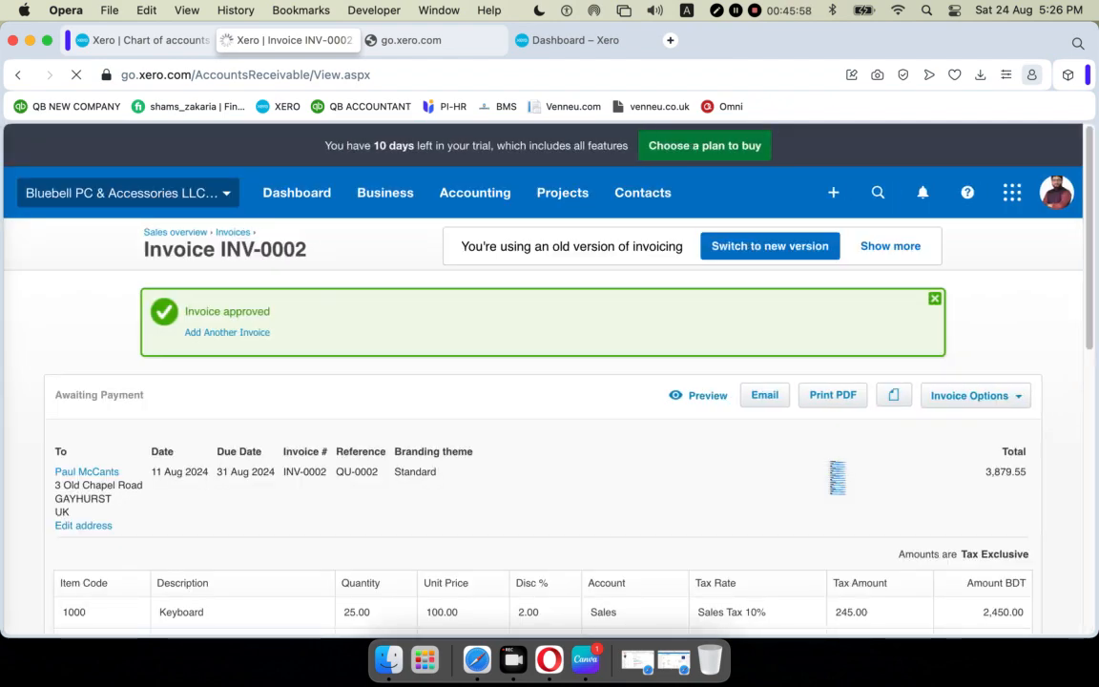
Open Sales overview in a new tab, switch to it, and close the go.xero.com tab.
scroll(537, 442, down, 5)
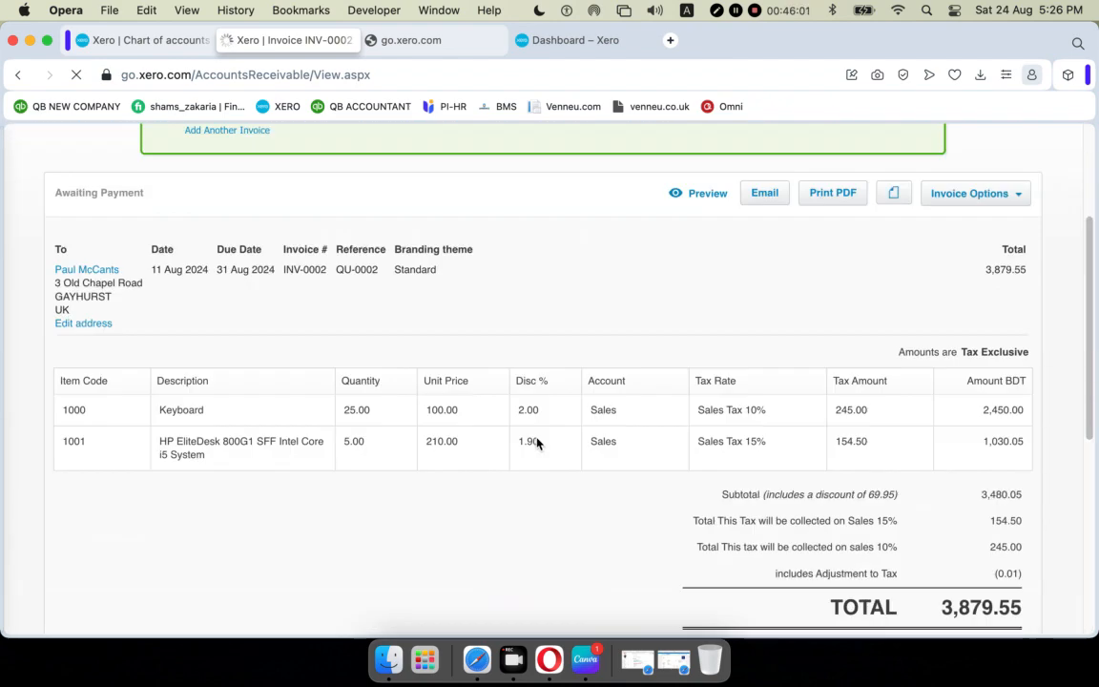
scroll(537, 442, down, 5)
scroll(538, 444, up, 3)
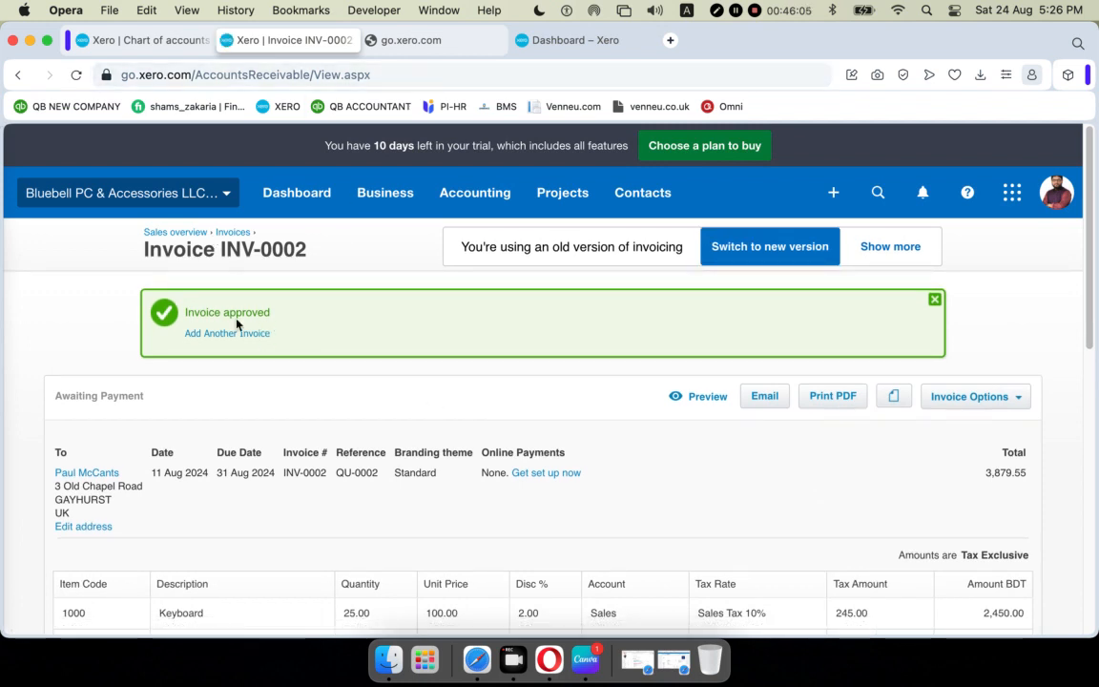
right_click(181, 236)
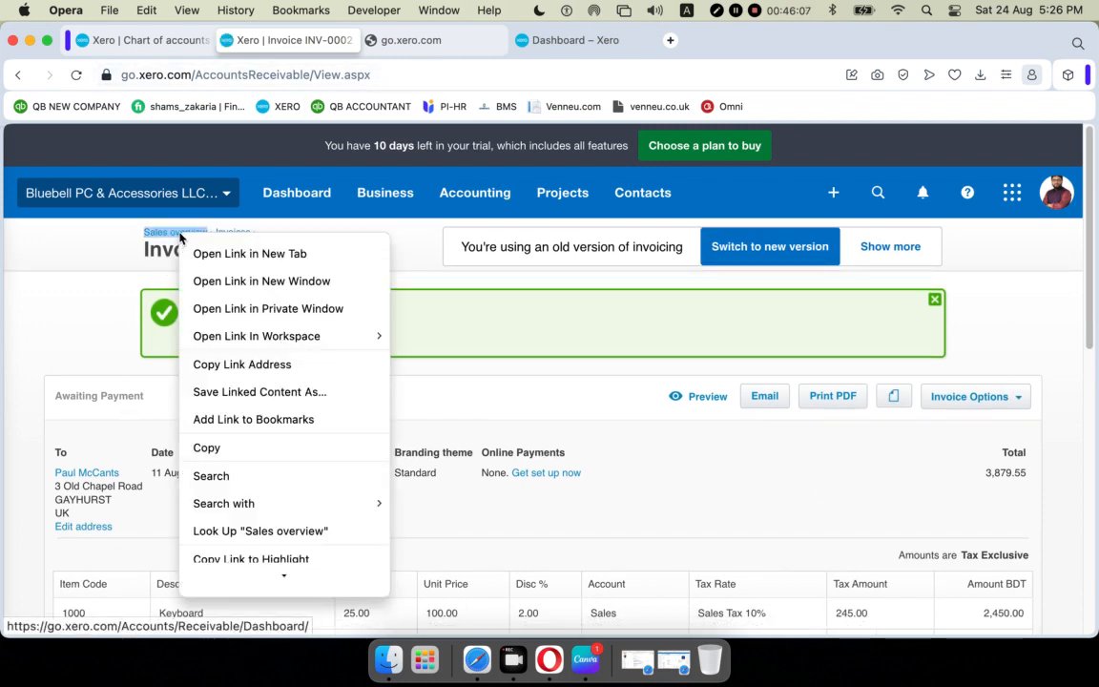
click(198, 255)
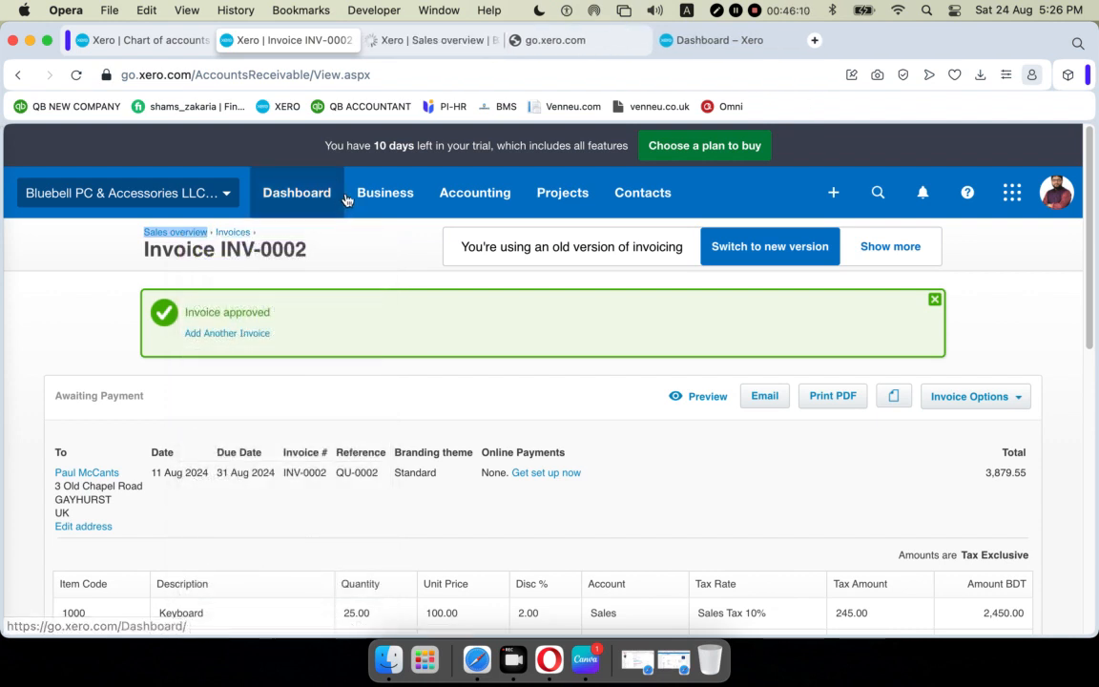
click(374, 195)
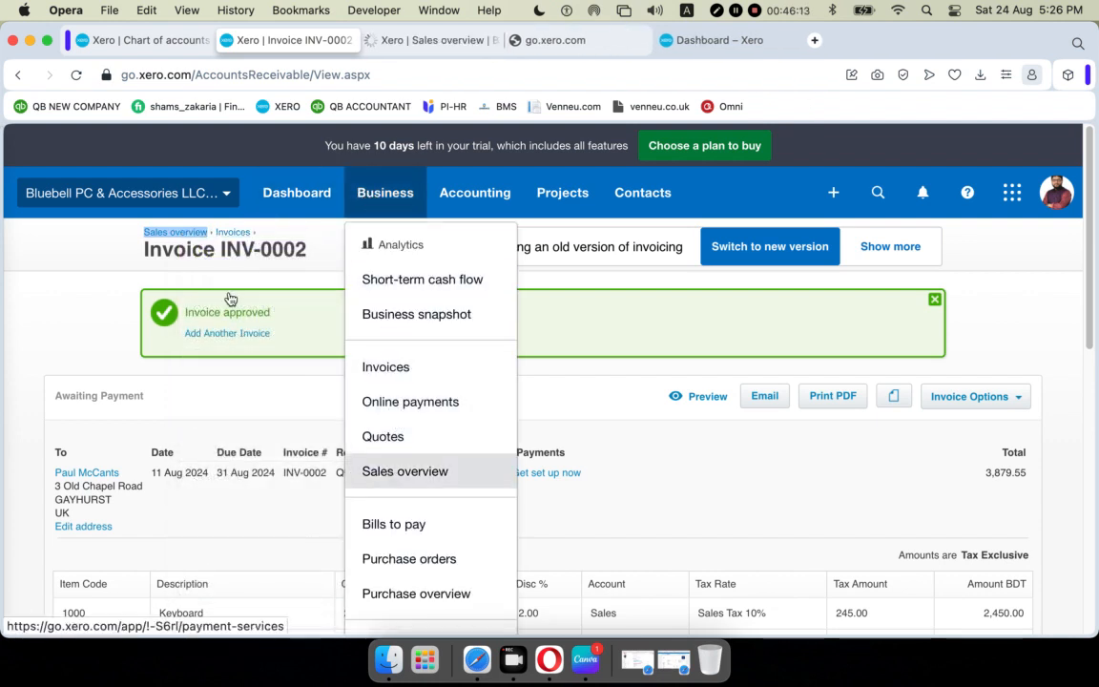
click(420, 40)
click(516, 40)
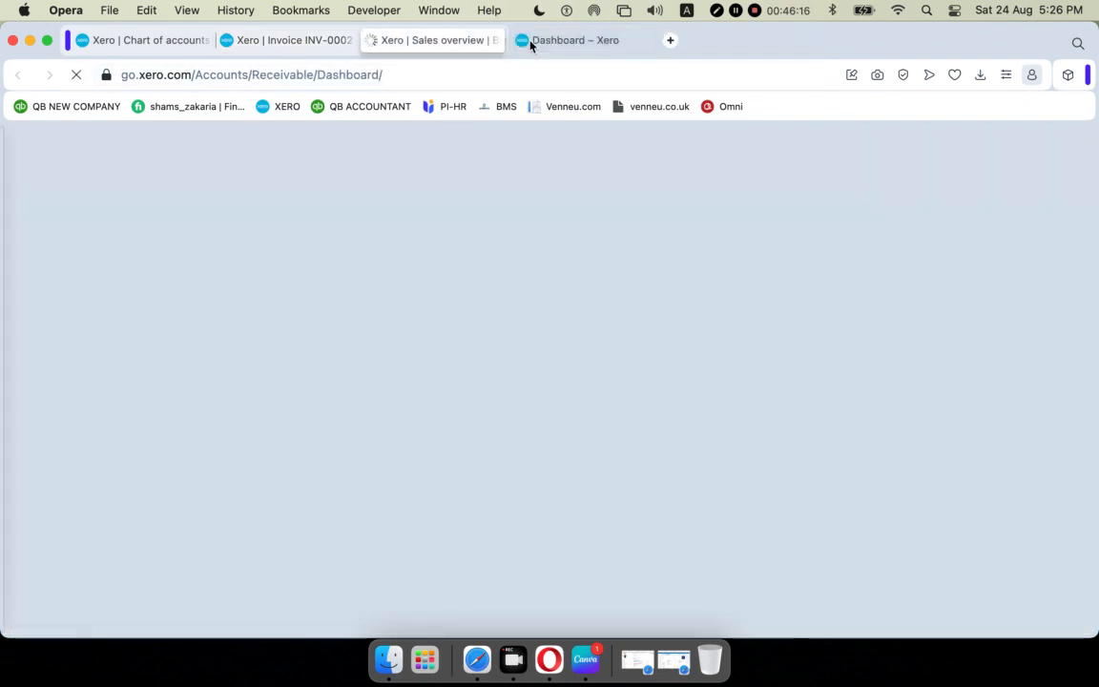
Close the Dashboard tab, hide the Sales overview help, and list all quotes.
click(524, 41)
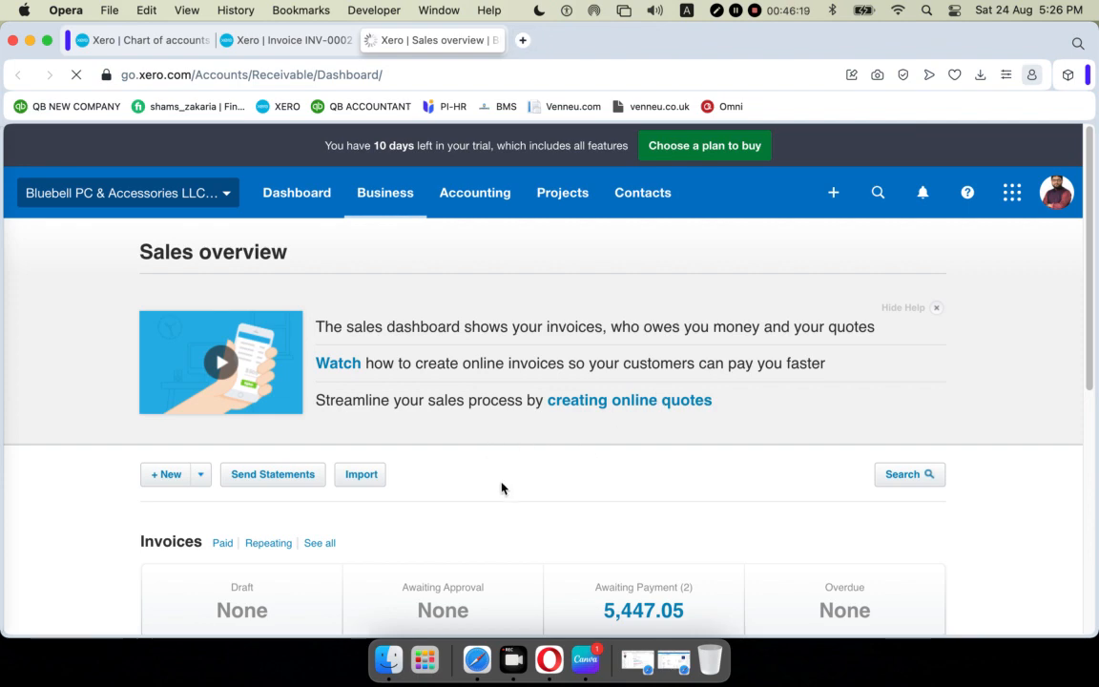
click(936, 308)
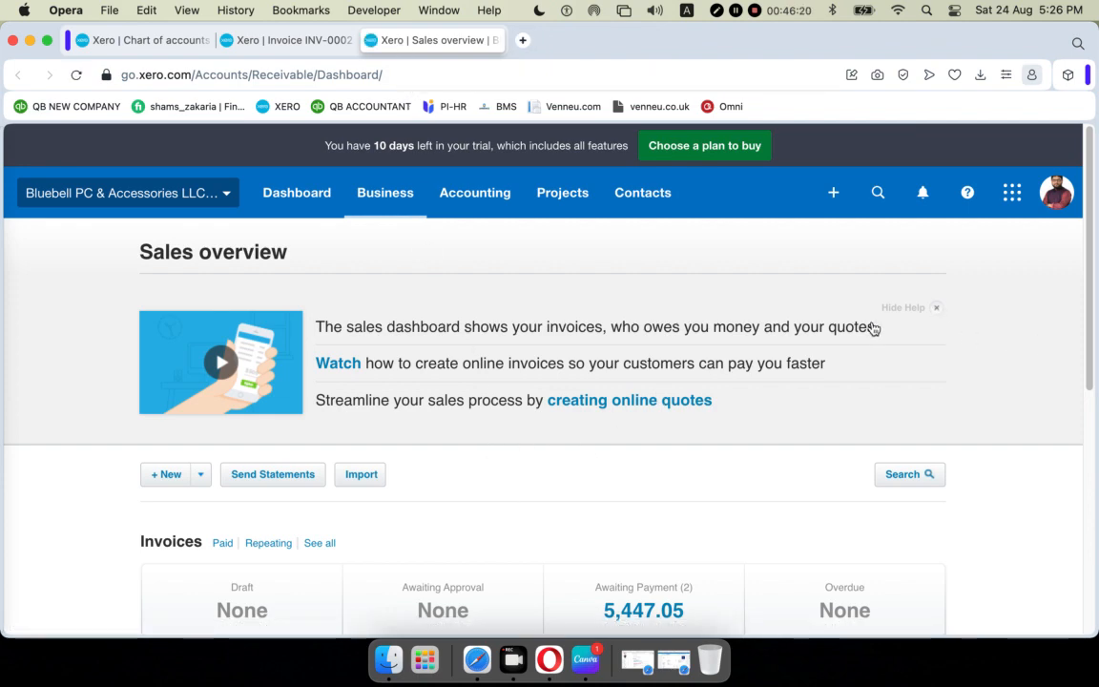
scroll(523, 422, down, 3)
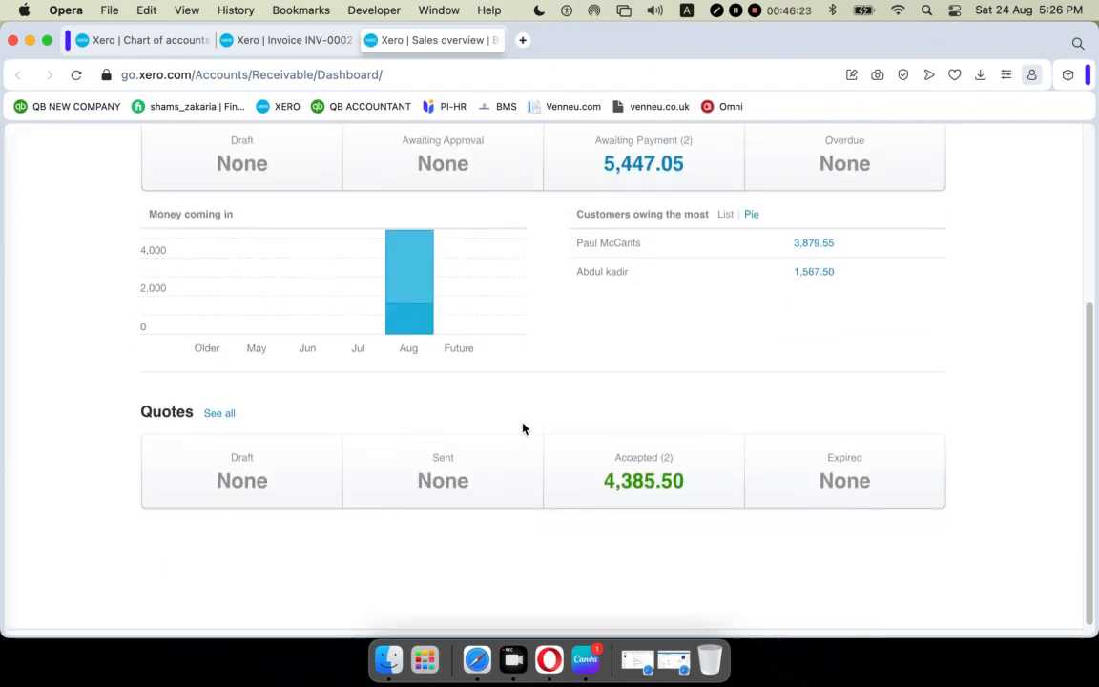
scroll(506, 410, up, 2)
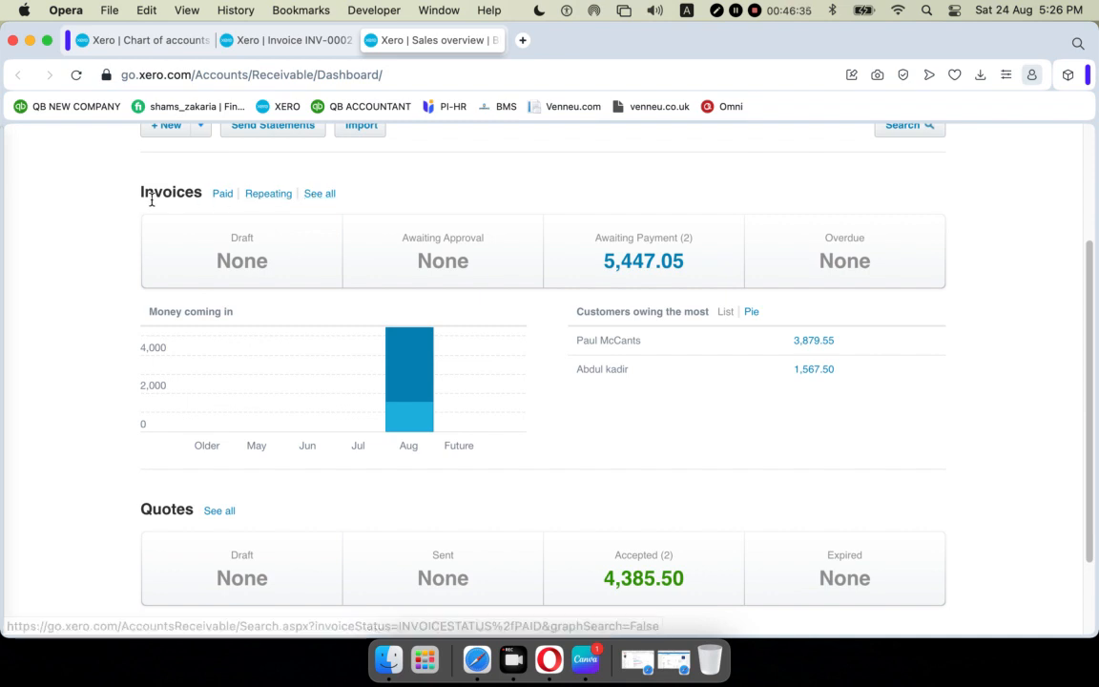
click(214, 512)
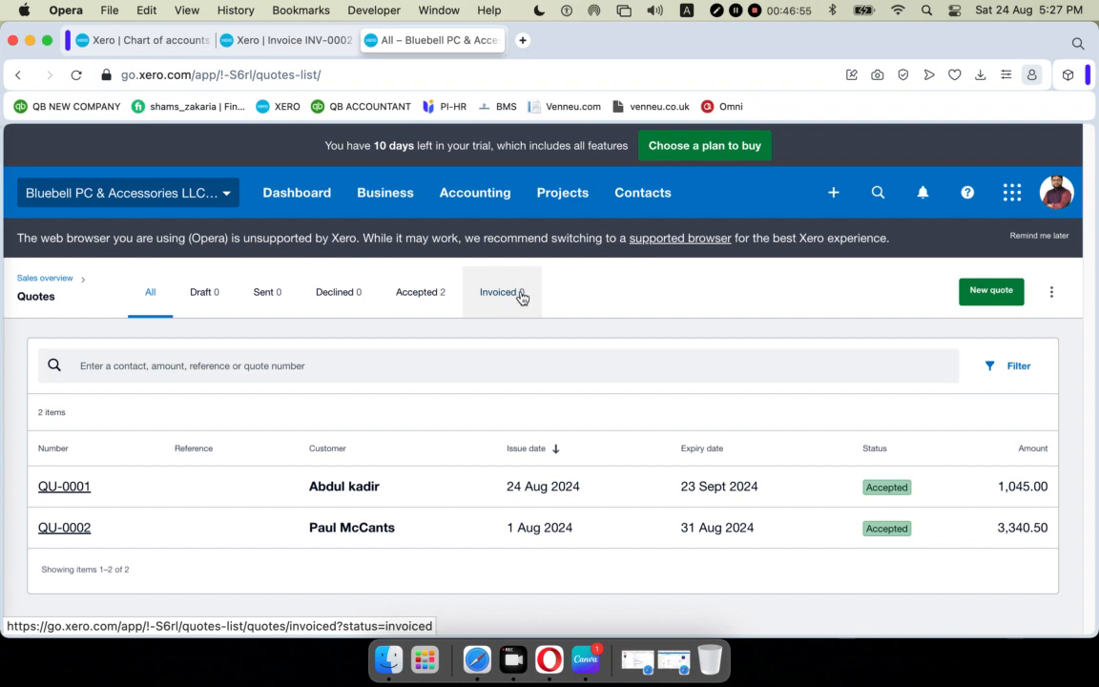
Return to Sales overview, list all invoices, and open INV-0002.
click(44, 278)
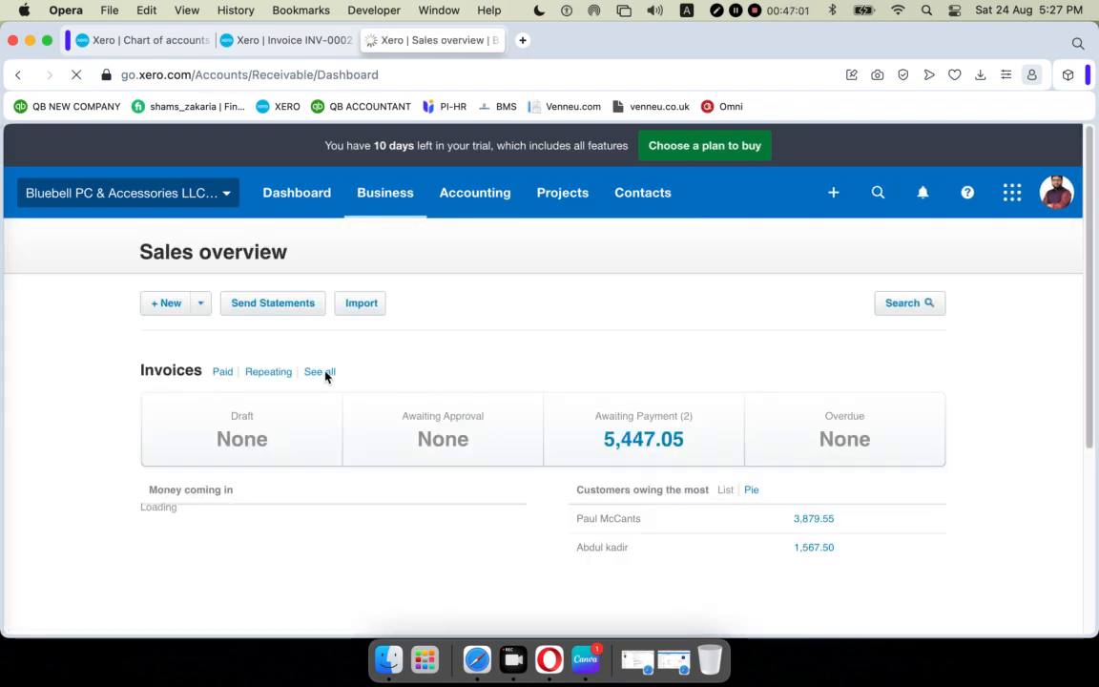
click(323, 373)
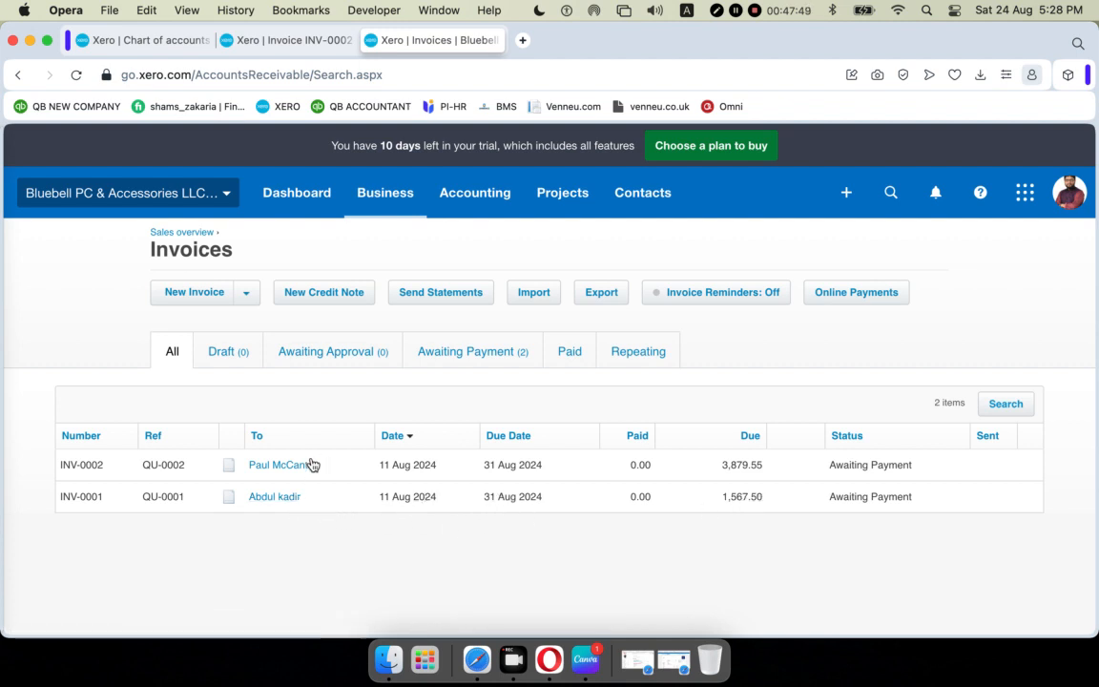
click(427, 465)
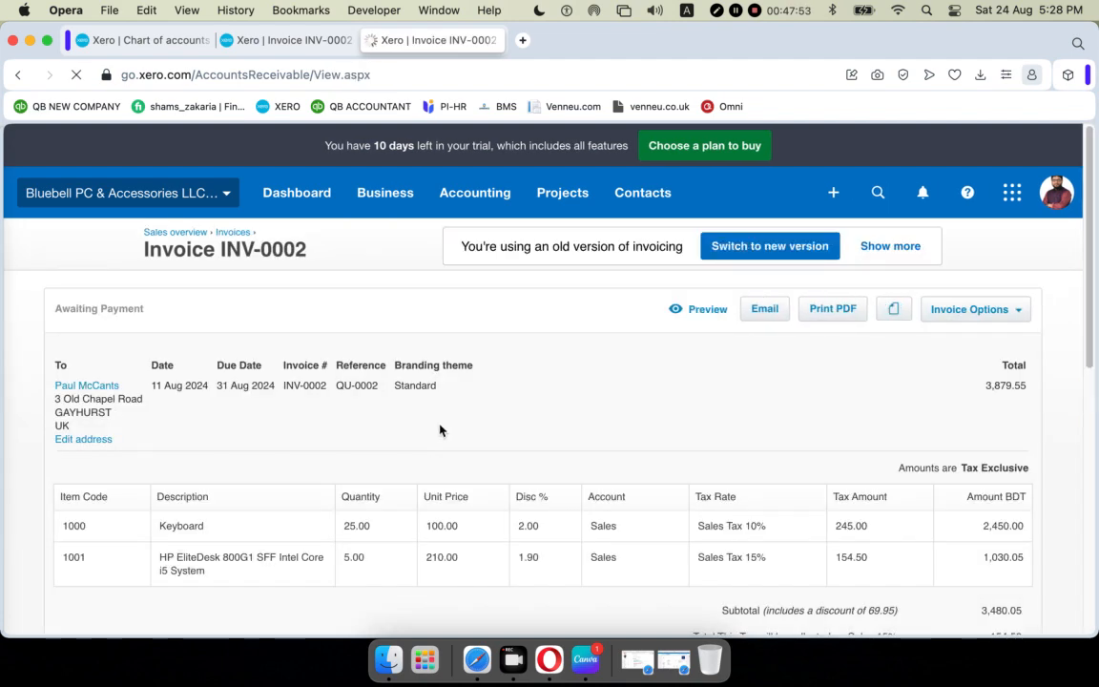
Scroll to Receive a payment on INV-0002 and select the prefilled 3879.55 amount.
scroll(471, 411, down, 5)
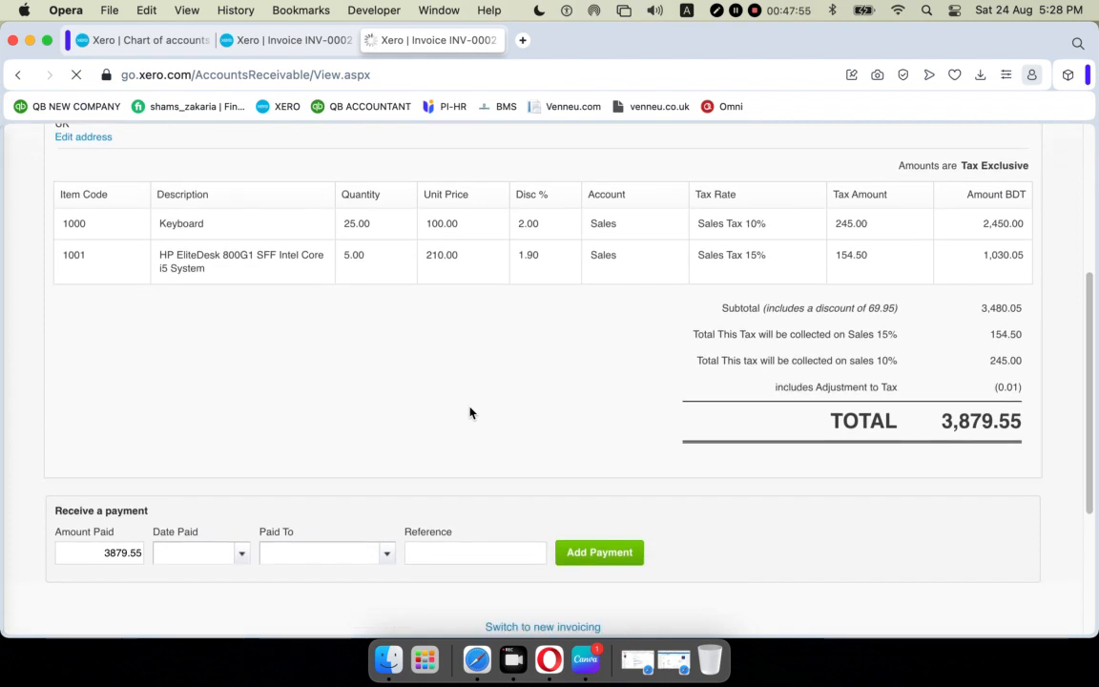
scroll(474, 410, down, 2)
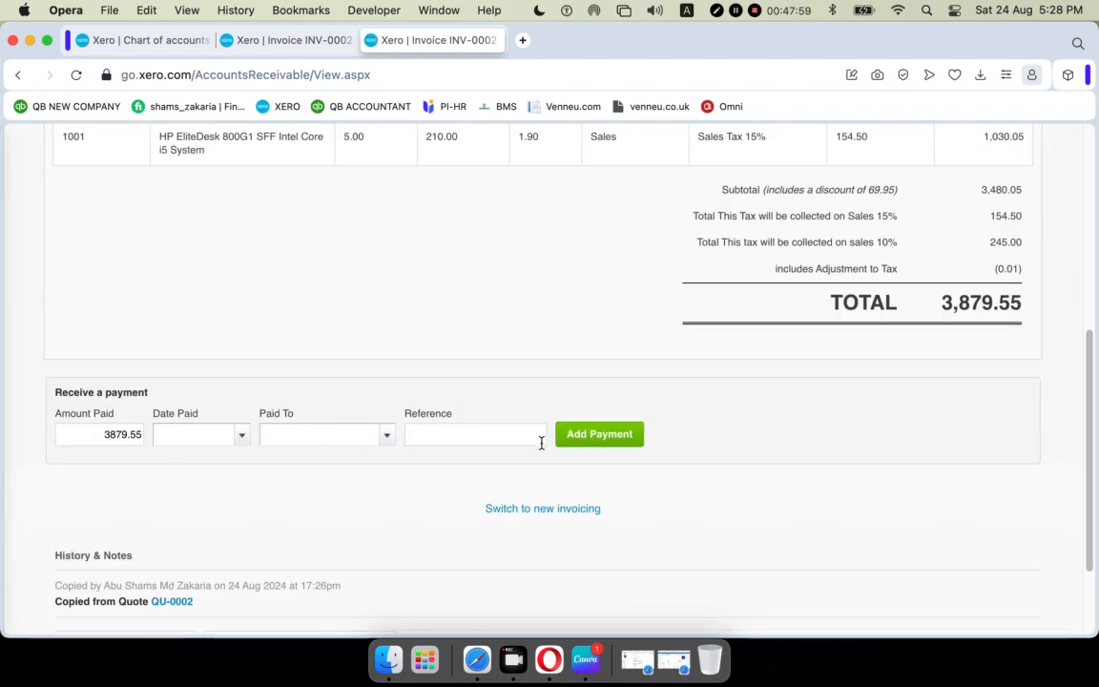
scroll(540, 450, up, 1)
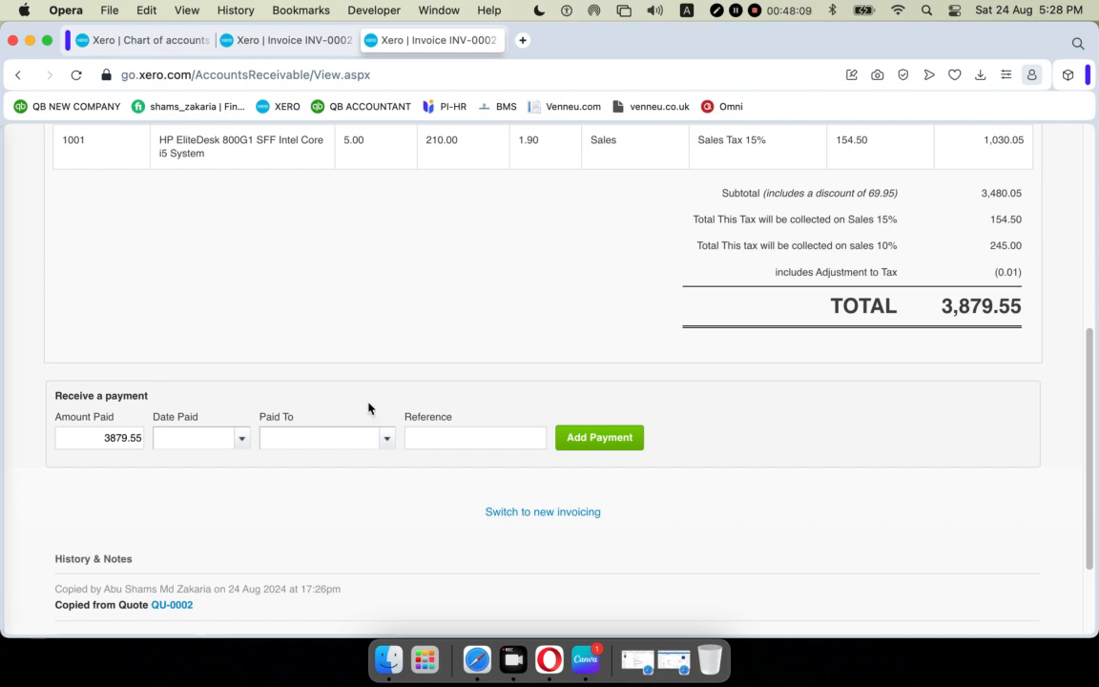
drag(94, 436, 149, 442)
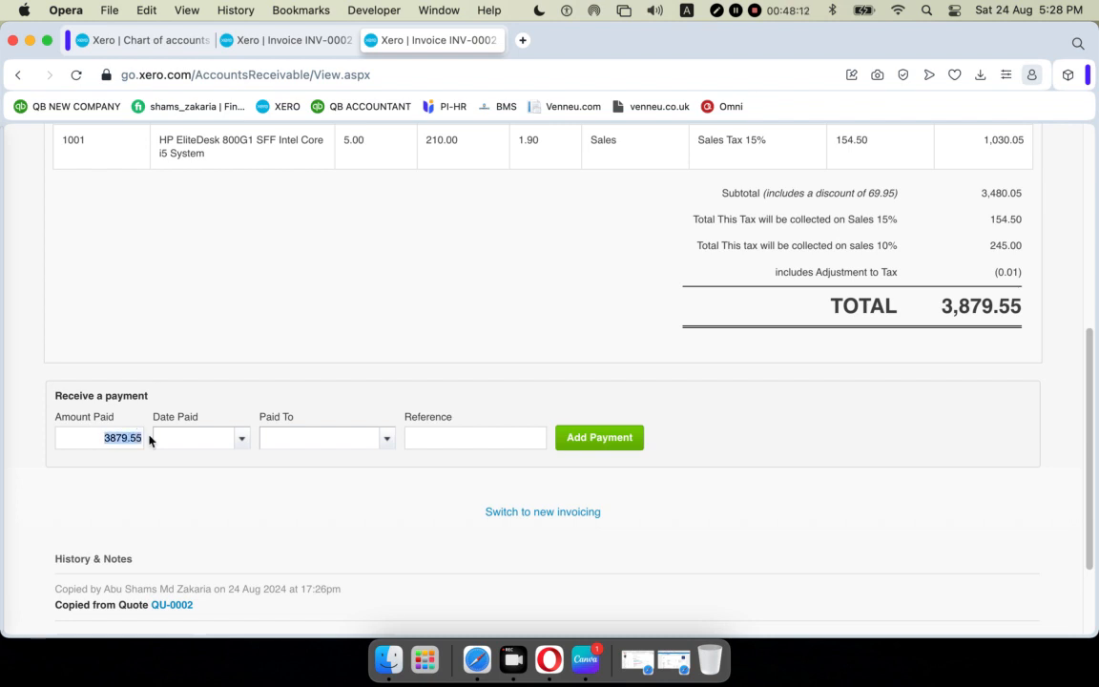
Set the payment date to 14 Aug 2024 and paid-to account 101 - RBS Bank – Checking.
click(241, 440)
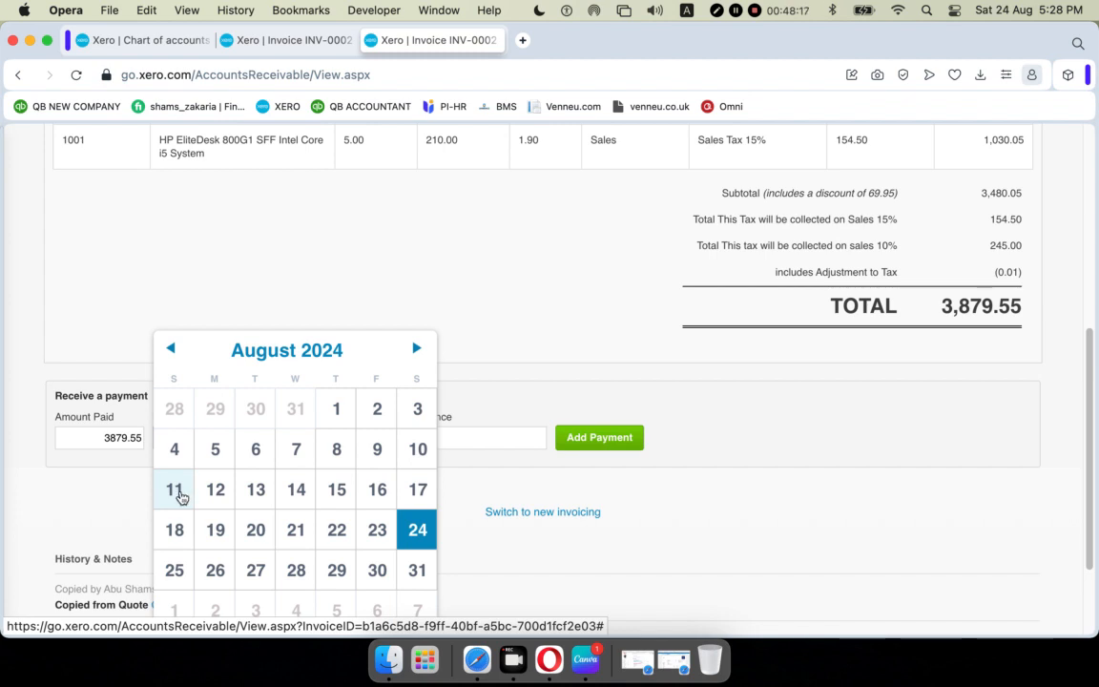
click(290, 495)
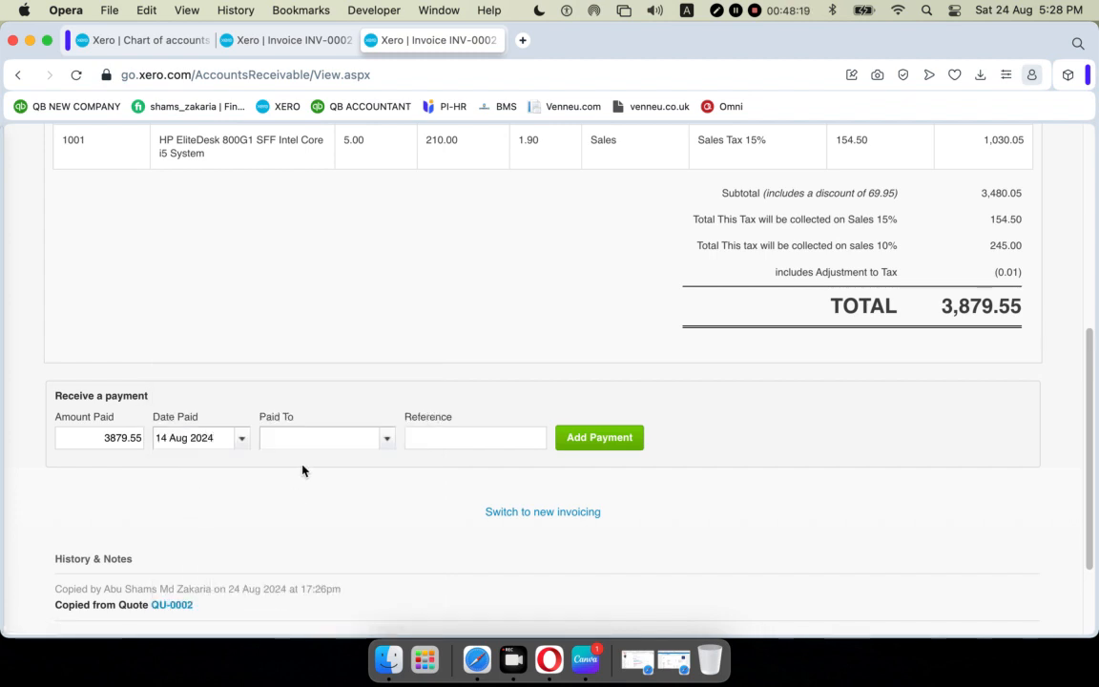
click(386, 440)
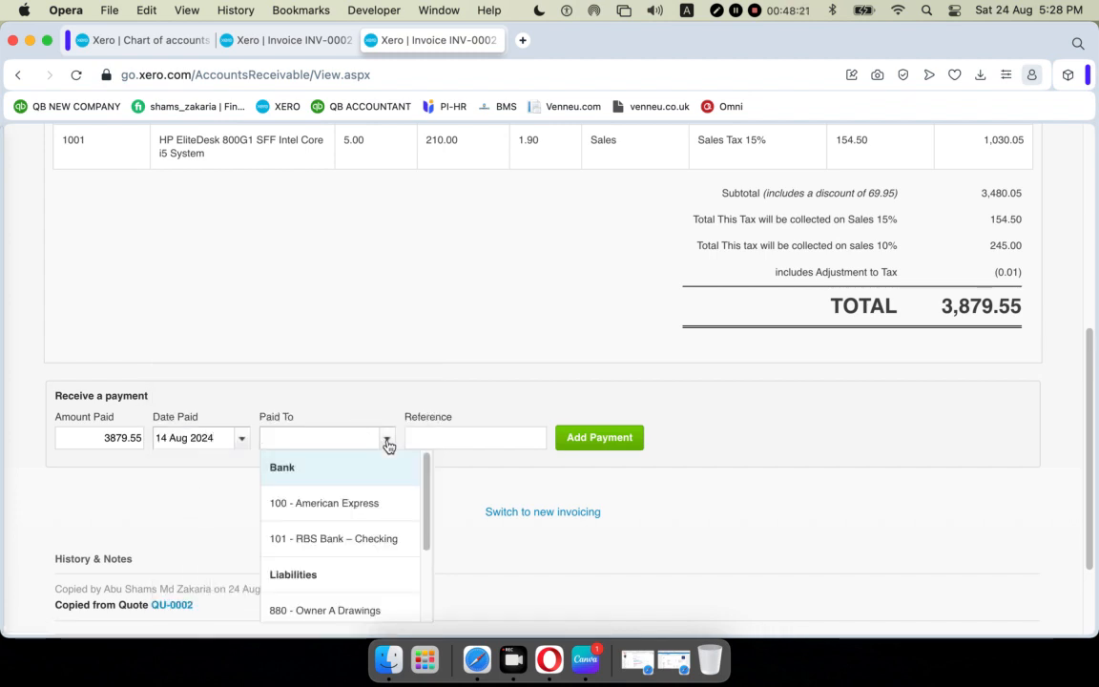
scroll(388, 446, down, 1)
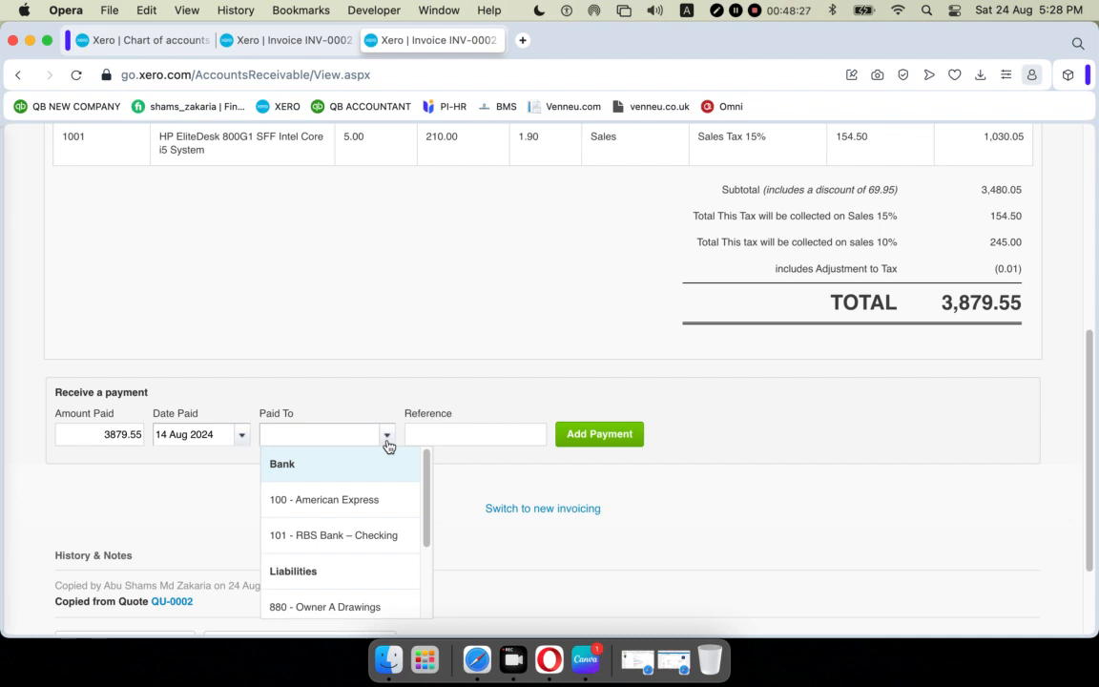
click(382, 544)
click(431, 441)
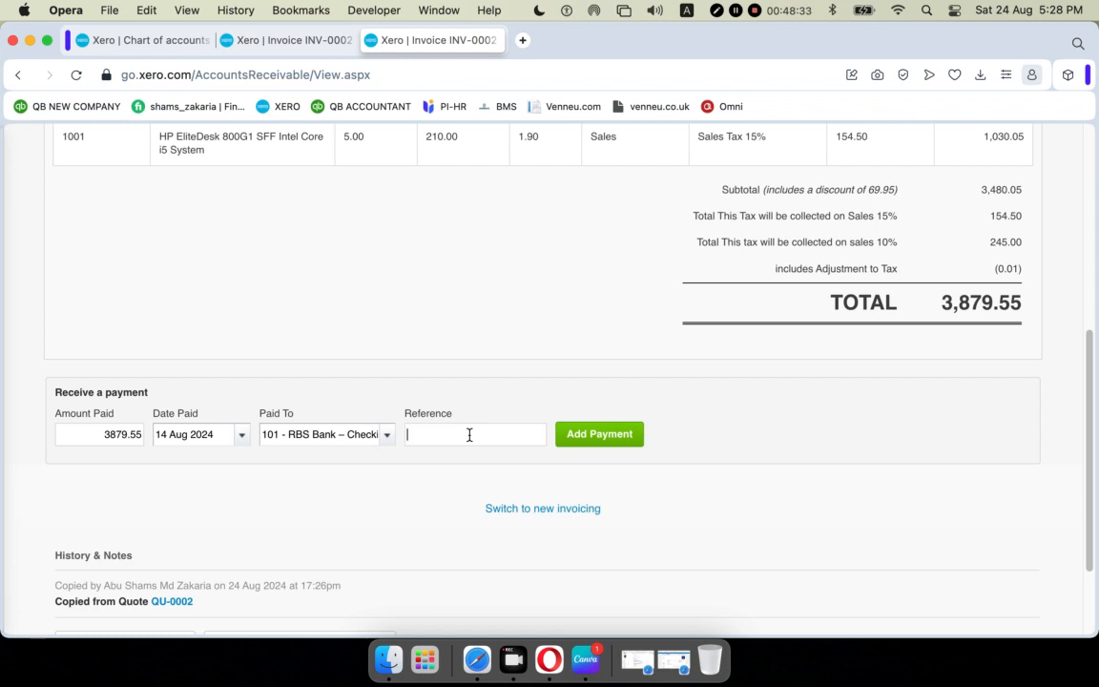
click(386, 438)
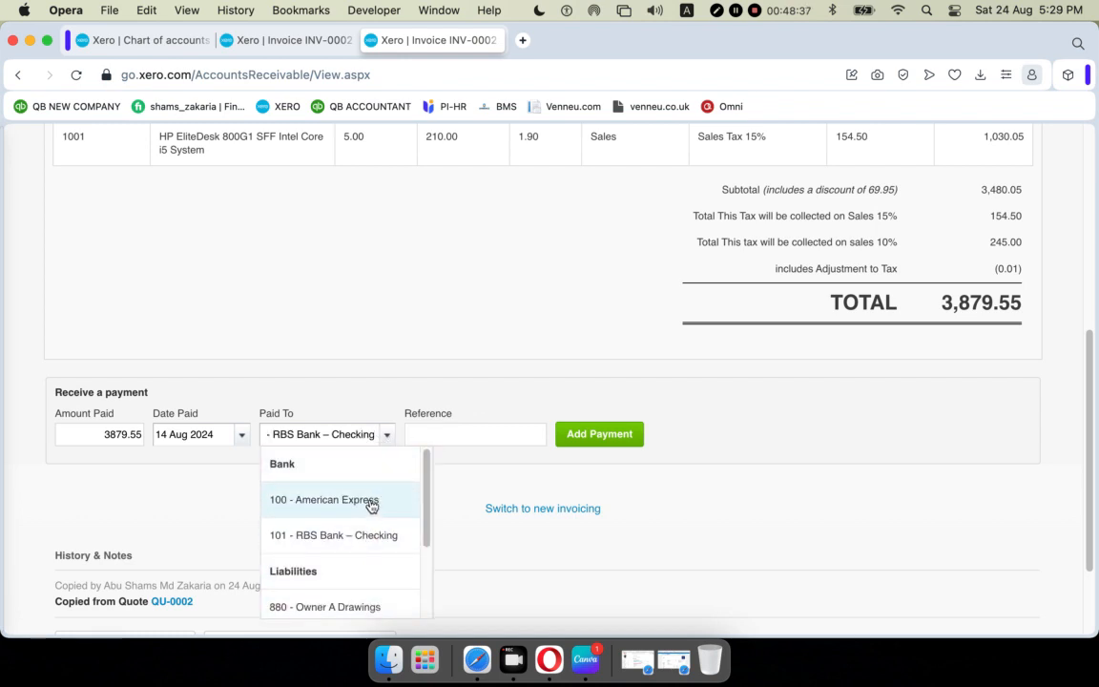
scroll(371, 505, down, 3)
scroll(371, 508, up, 3)
Keep RBS Bank – Checking as the paid-to account and enter reference CH 5432.
click(368, 538)
click(446, 437)
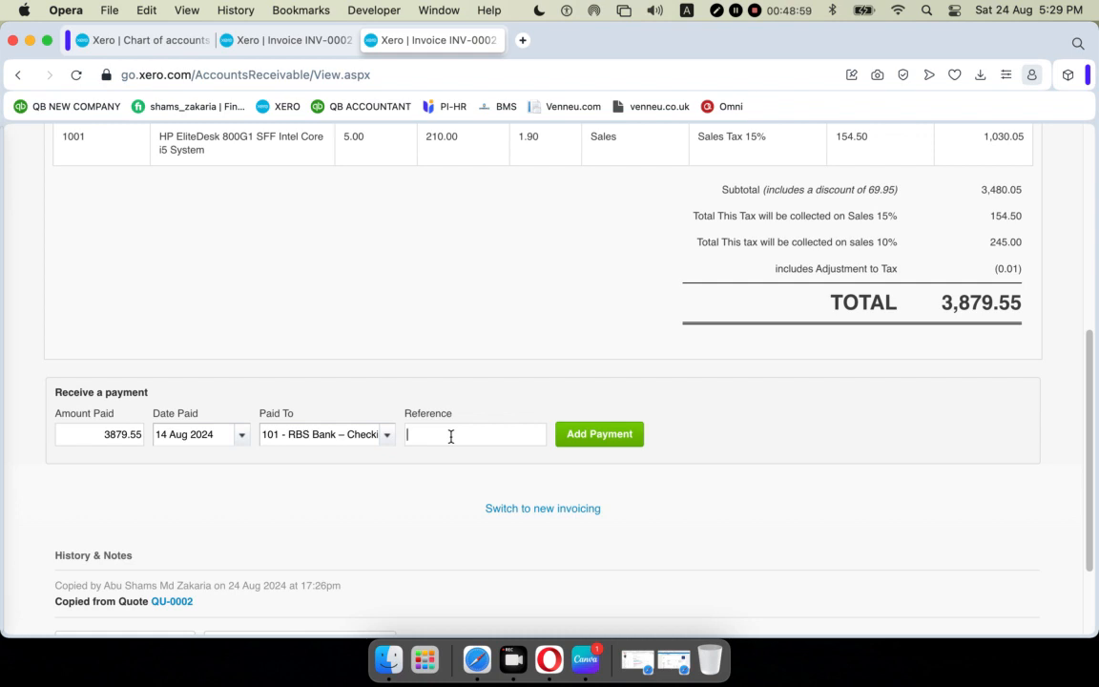
text(H)
key(BackSpace)
text(CH 5432)
Record a 2000 payment dated 14 Aug 2024 against the invoice.
double_click(100, 436)
drag(100, 436, 219, 430)
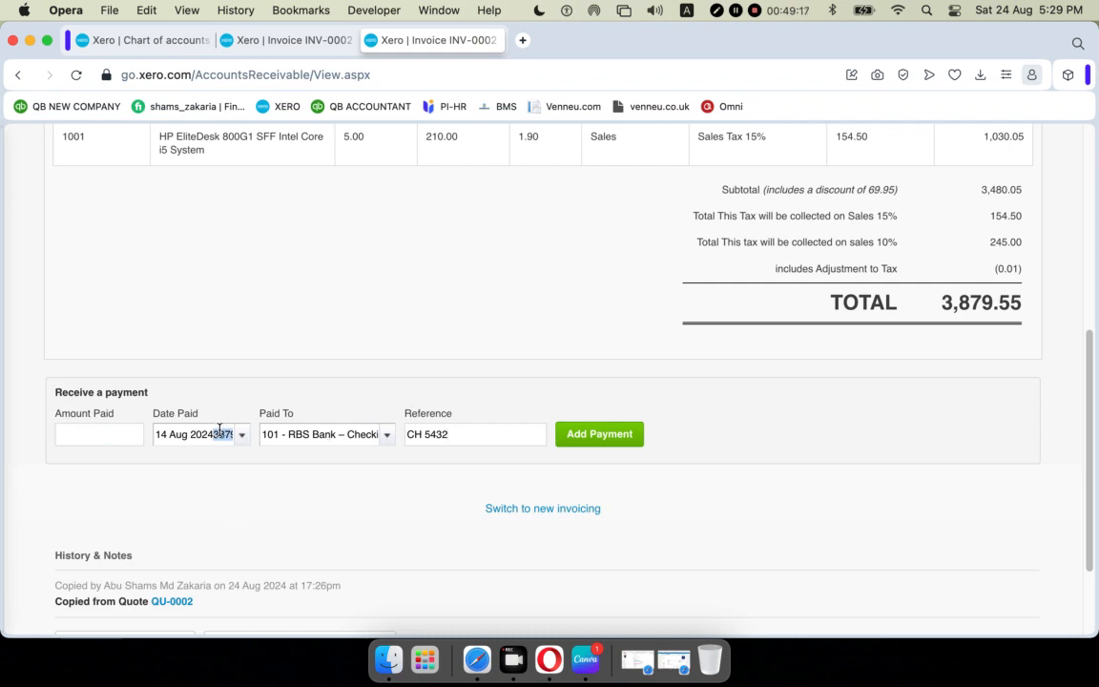
text(2000)
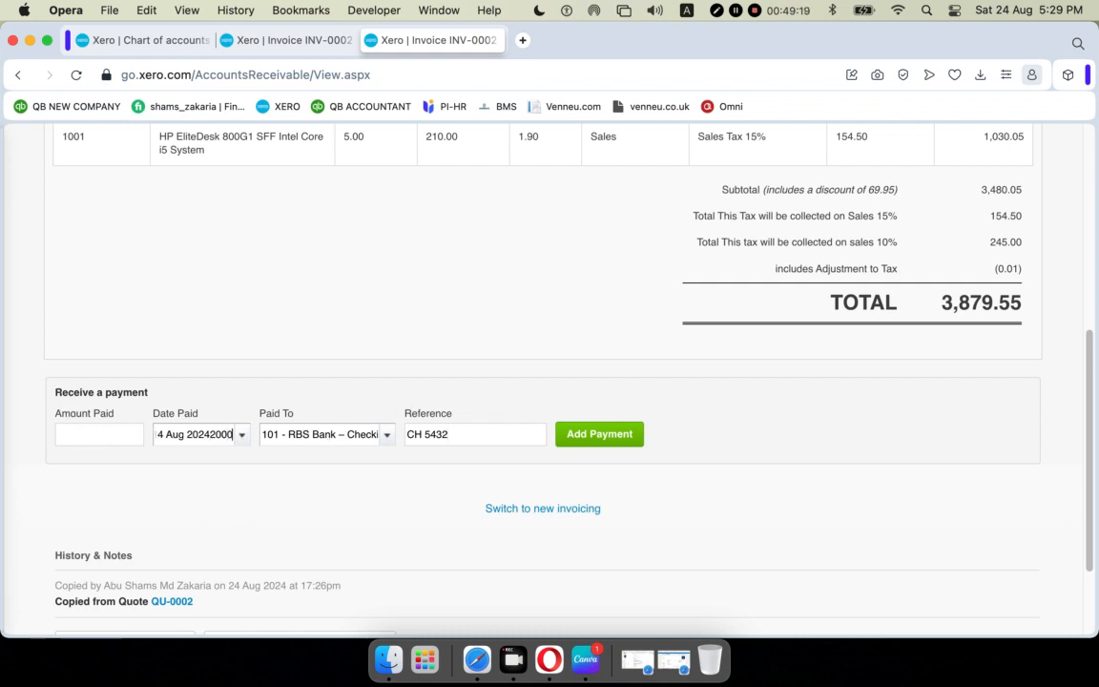
key(BackSpace)
key(BackSpace)
key(BackSpace)
key(BackSpace)
key(BackSpace)
key(BackSpace)
key(BackSpace)
key(BackSpace)
key(BackSpace)
key(BackSpace)
key(BackSpace)
key(BackSpace)
key(BackSpace)
key(BackSpace)
key(BackSpace)
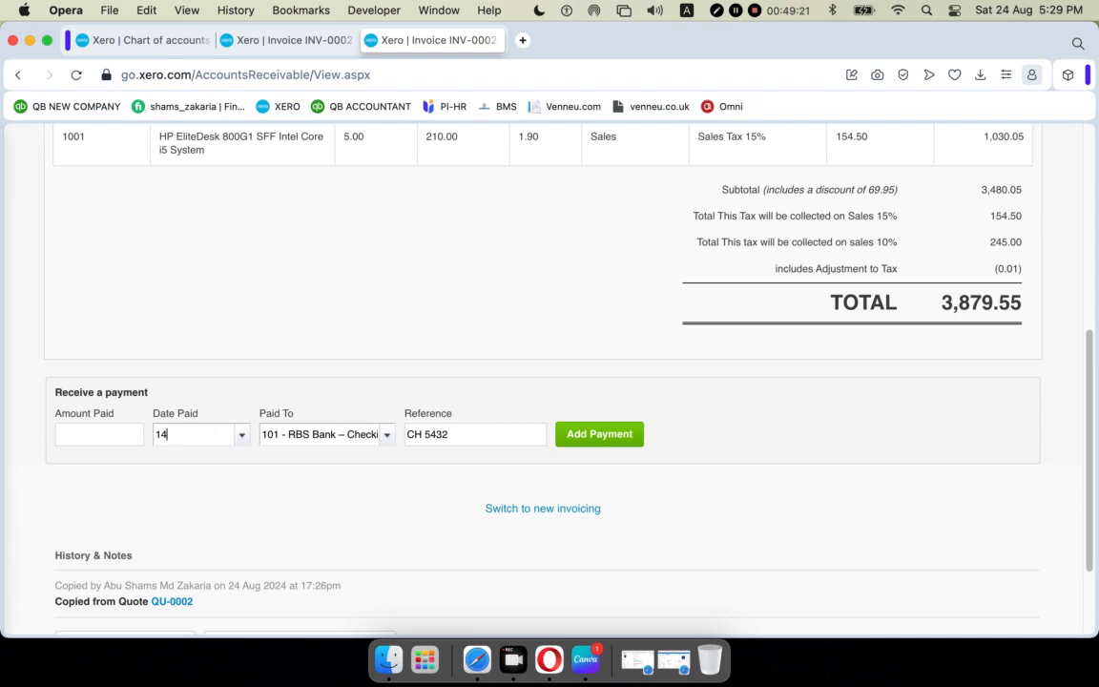
click(240, 435)
click(302, 495)
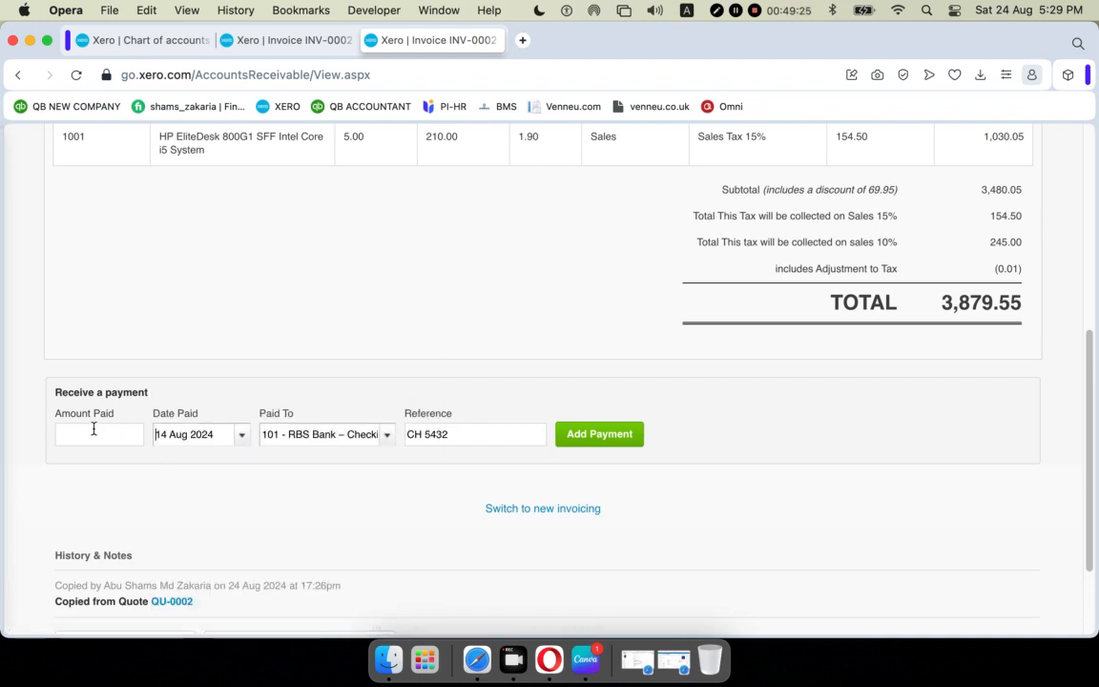
click(107, 435)
text(2000)
click(750, 488)
click(600, 437)
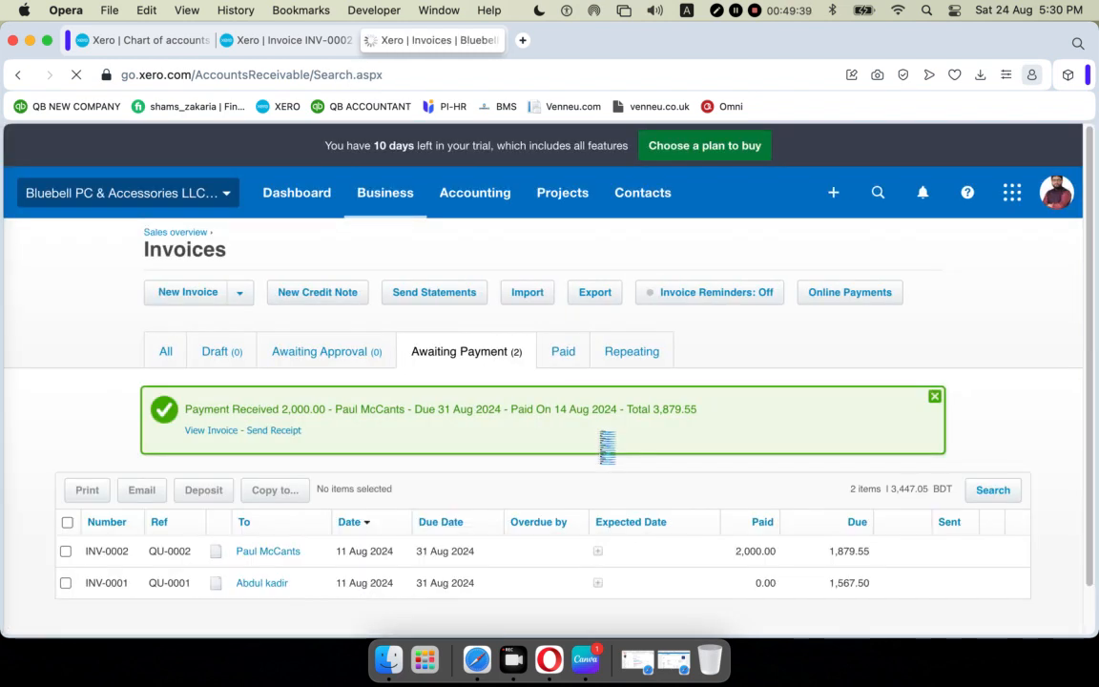
Open invoice INV-0002, with 1,879.55 still due, from the Awaiting Payment list.
scroll(608, 447, down, 1)
scroll(608, 447, down, 3)
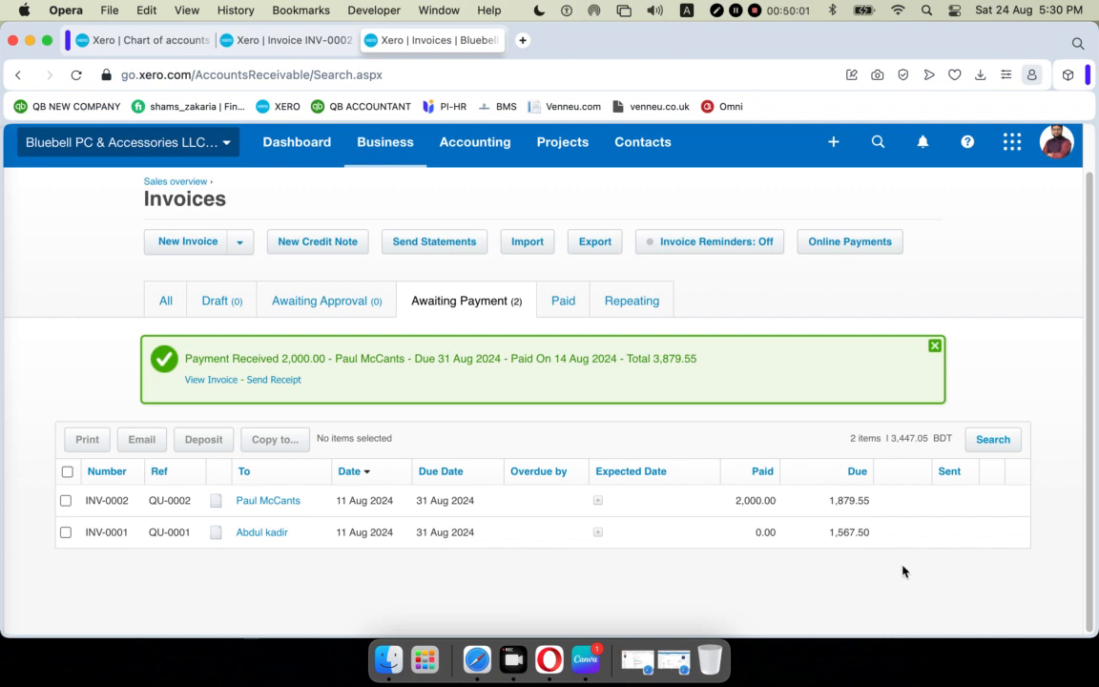
click(447, 507)
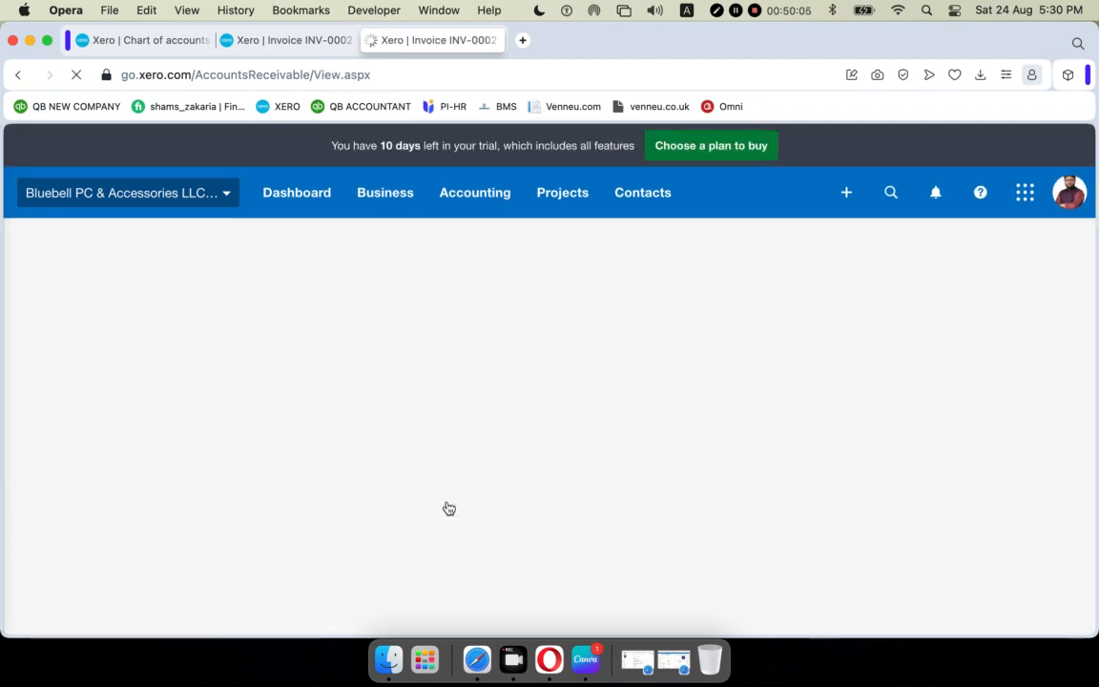
Pay the remaining 1,879.55 into 101 - RBS Bank – Checking, dated 19 Aug 2024, reference CH543.
scroll(505, 463, down, 10)
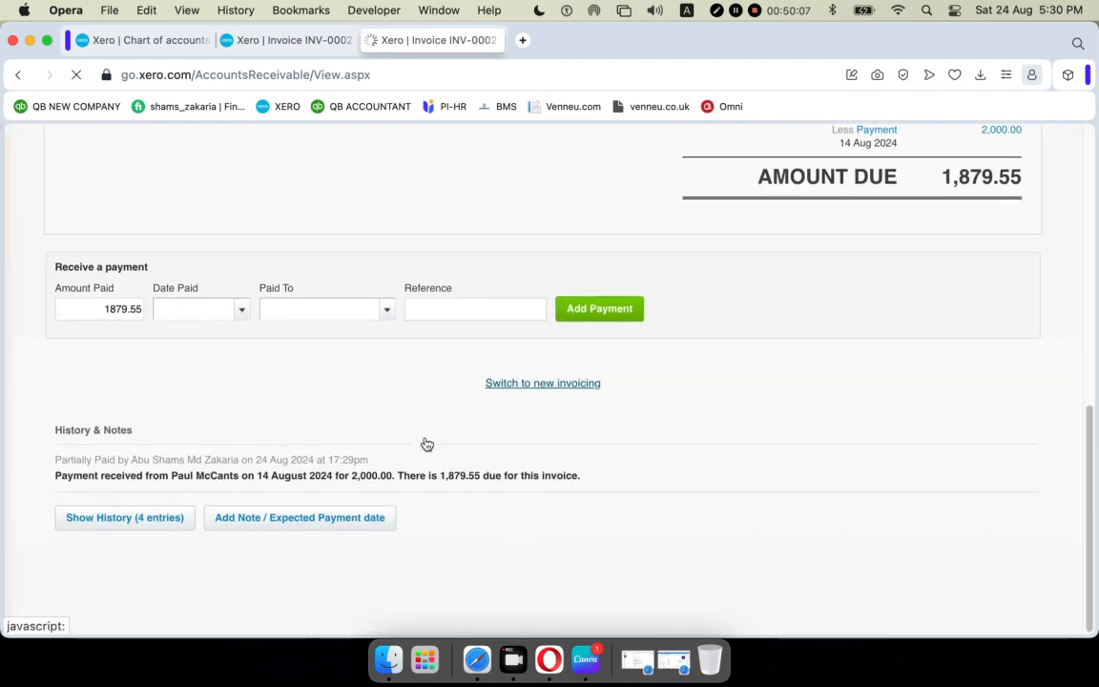
click(243, 311)
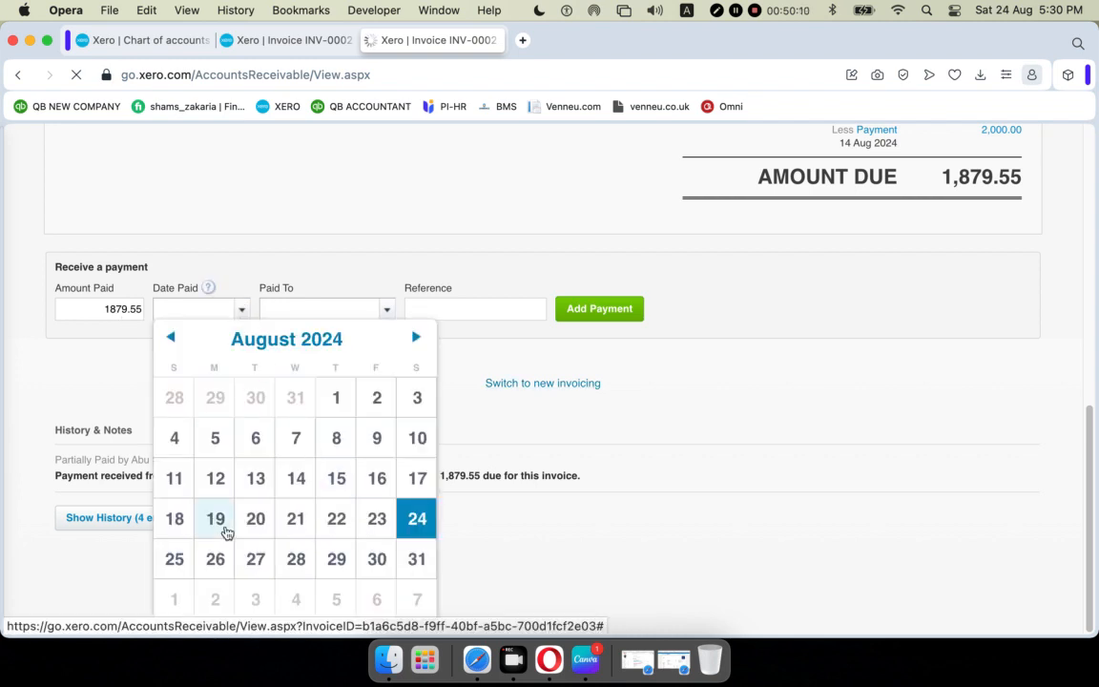
click(219, 521)
click(387, 310)
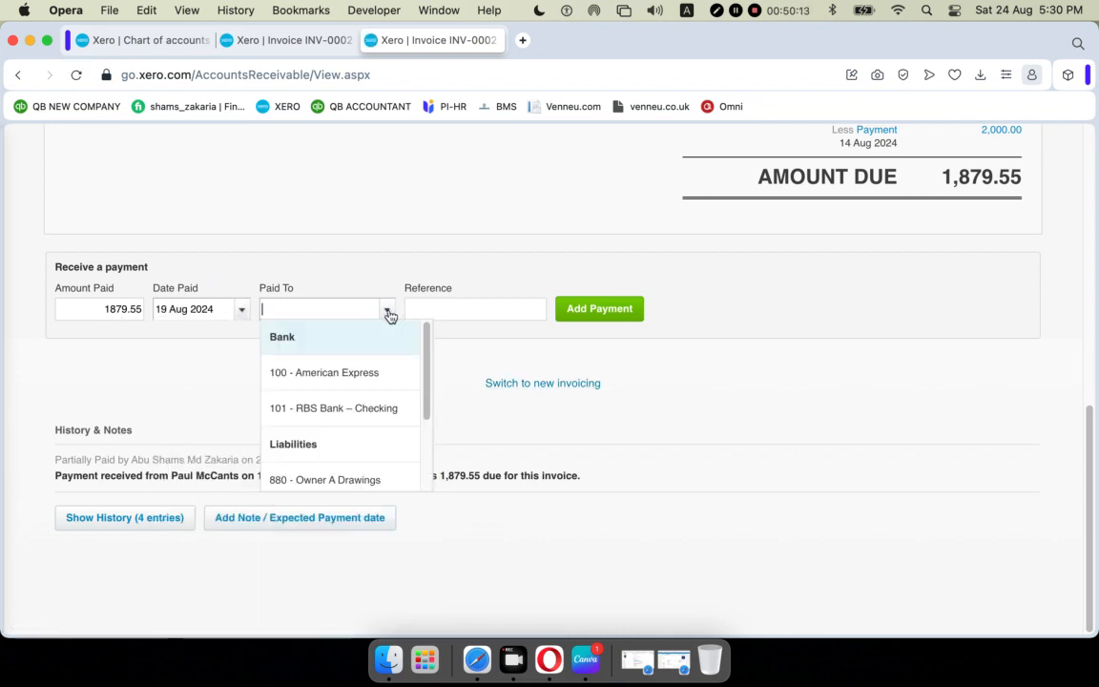
click(370, 412)
click(466, 307)
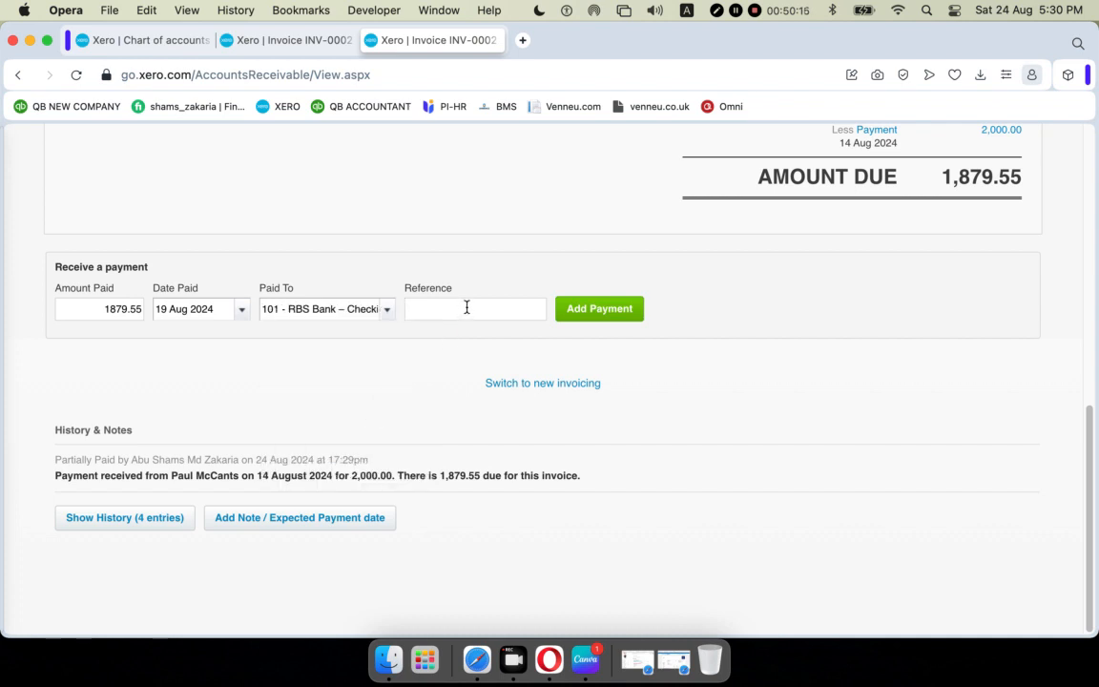
text(CH543)
click(590, 315)
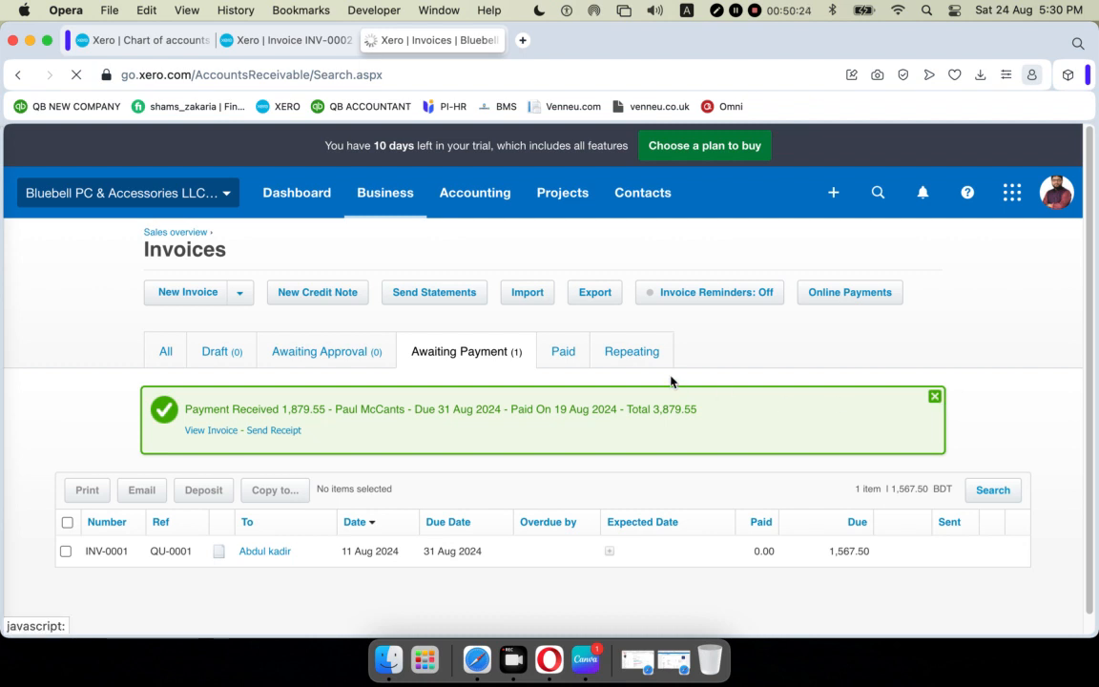
Close the Payment Received banner and list paid invoices, showing INV-0002 paid at 3,879.55.
click(935, 393)
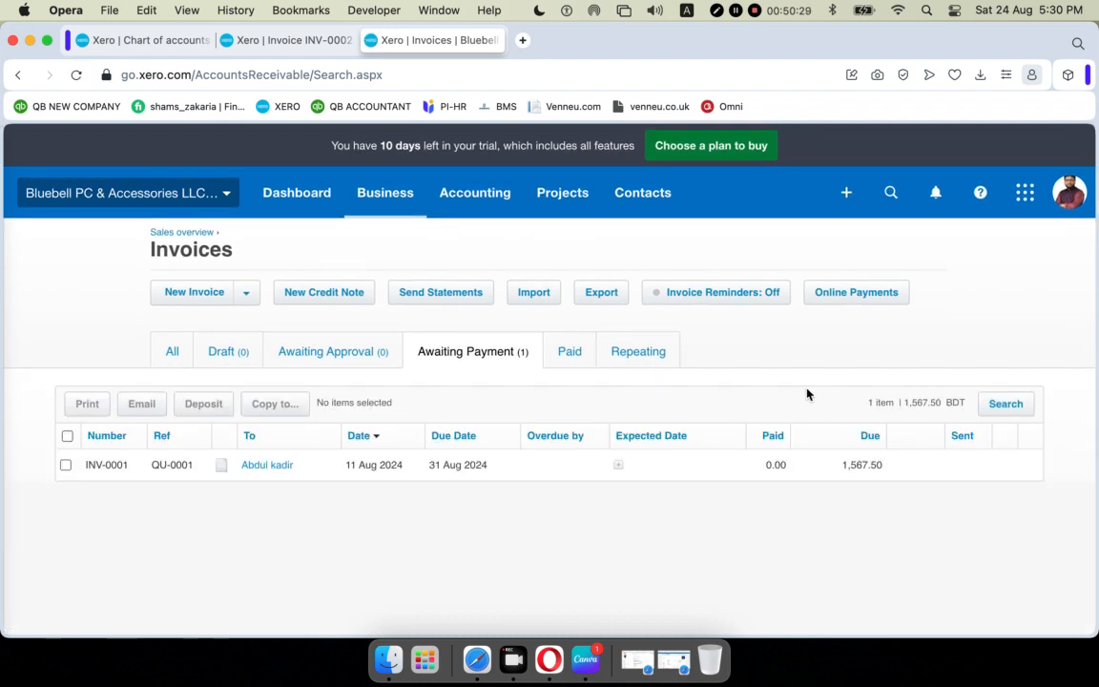
mouse_move(718, 478)
click(569, 352)
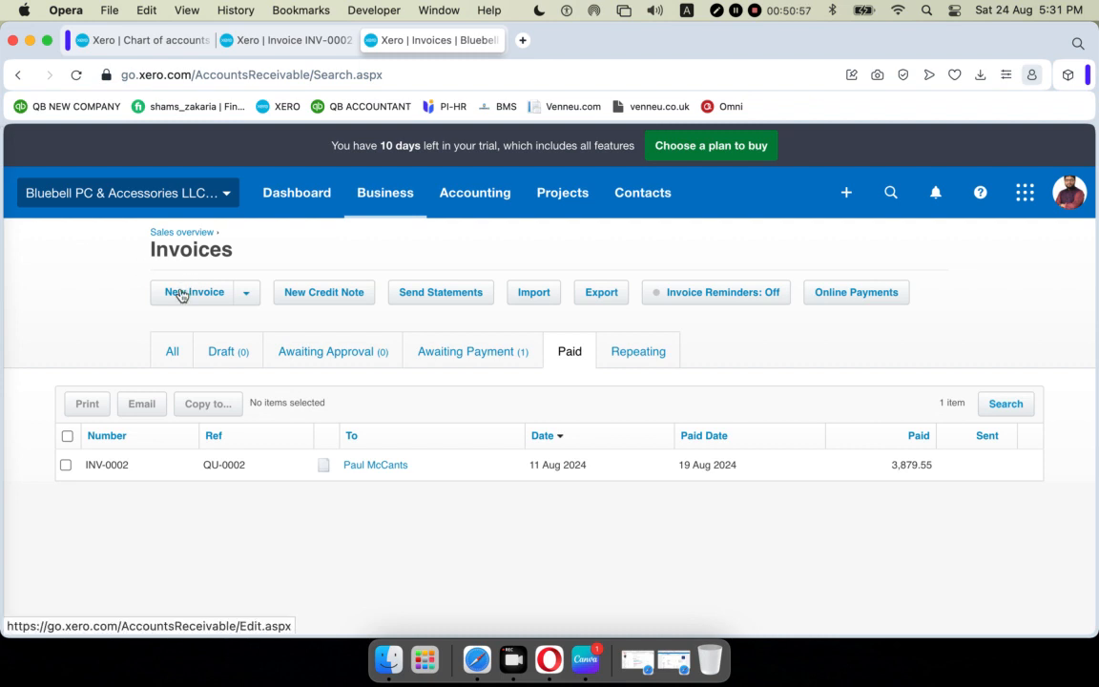
Return to the Sales overview and list all invoices, with INV-0001 still awaiting 1,567.50.
click(181, 234)
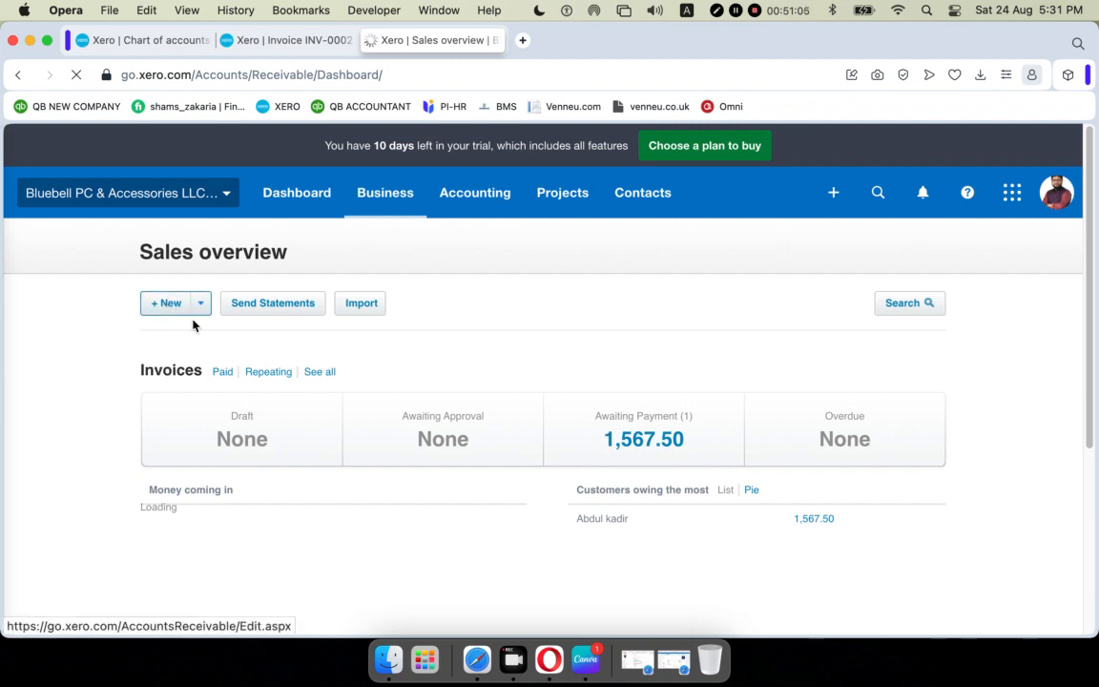
click(320, 373)
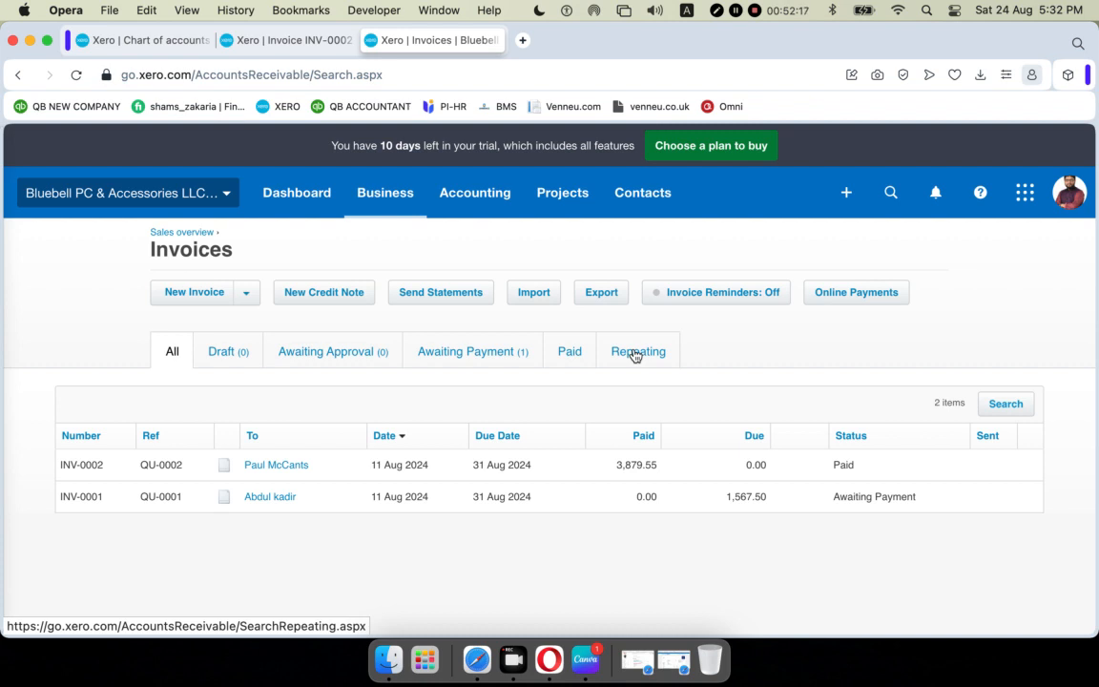
click(193, 296)
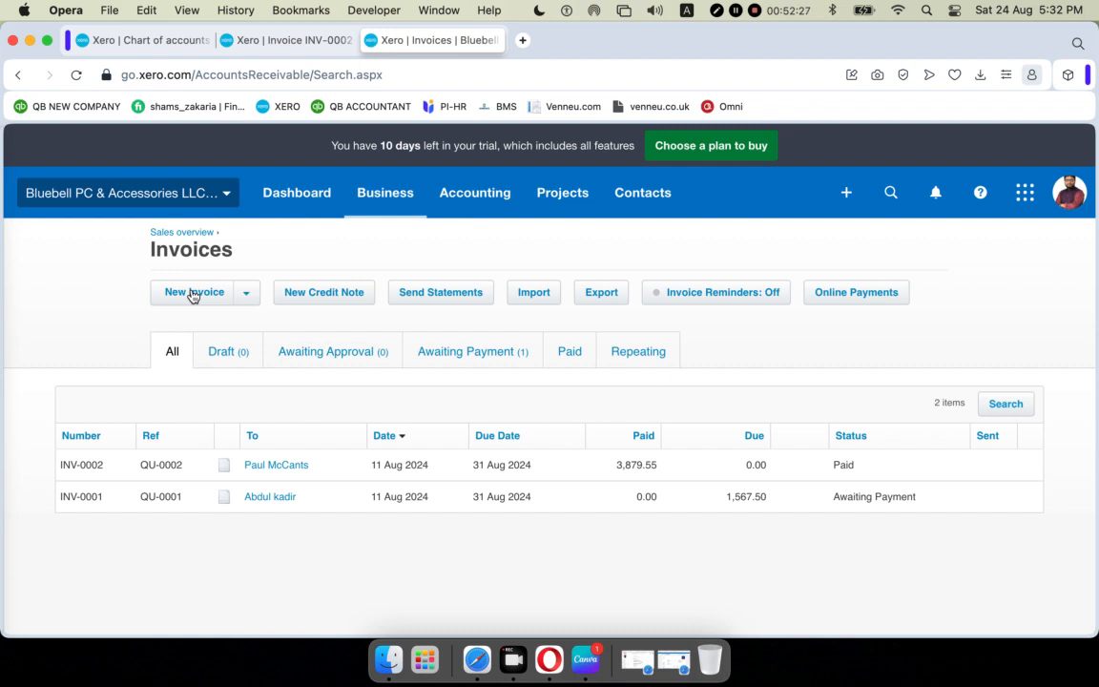
Start a new invoice addressed to the customer found by typing 'd' in the To field.
click(191, 295)
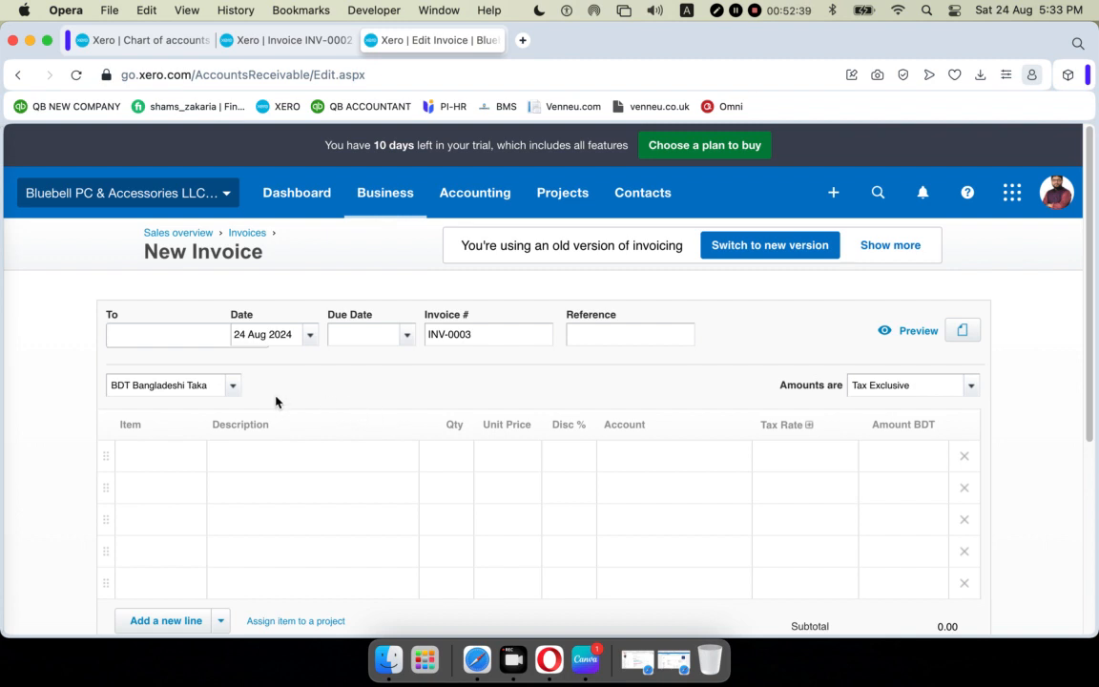
text(d)
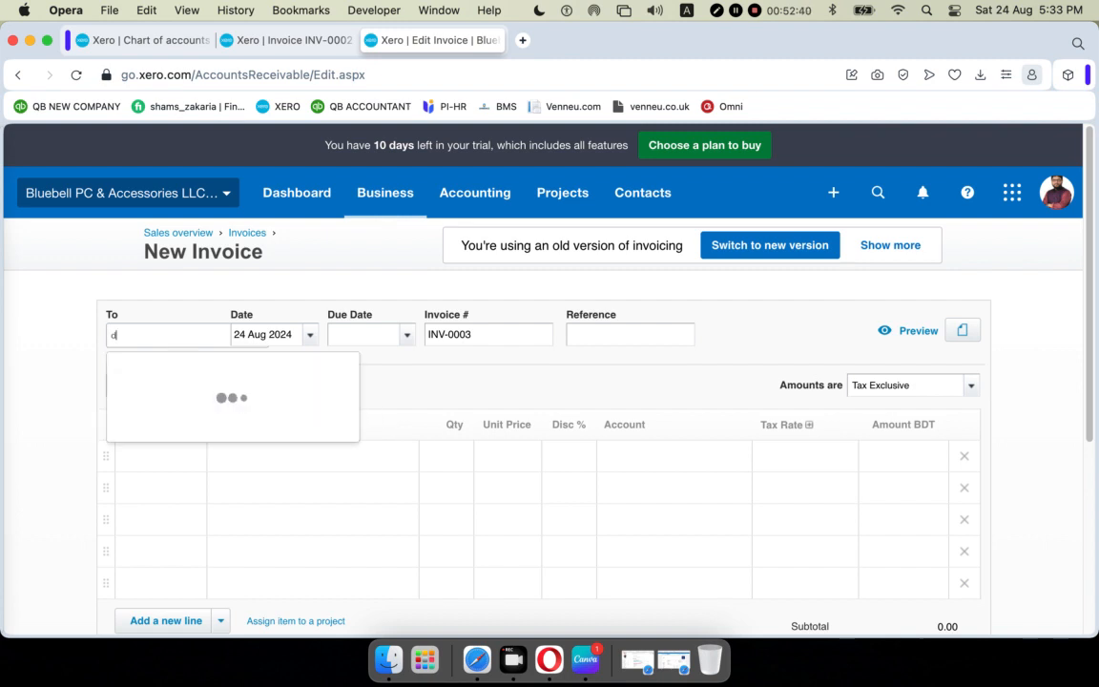
click(209, 412)
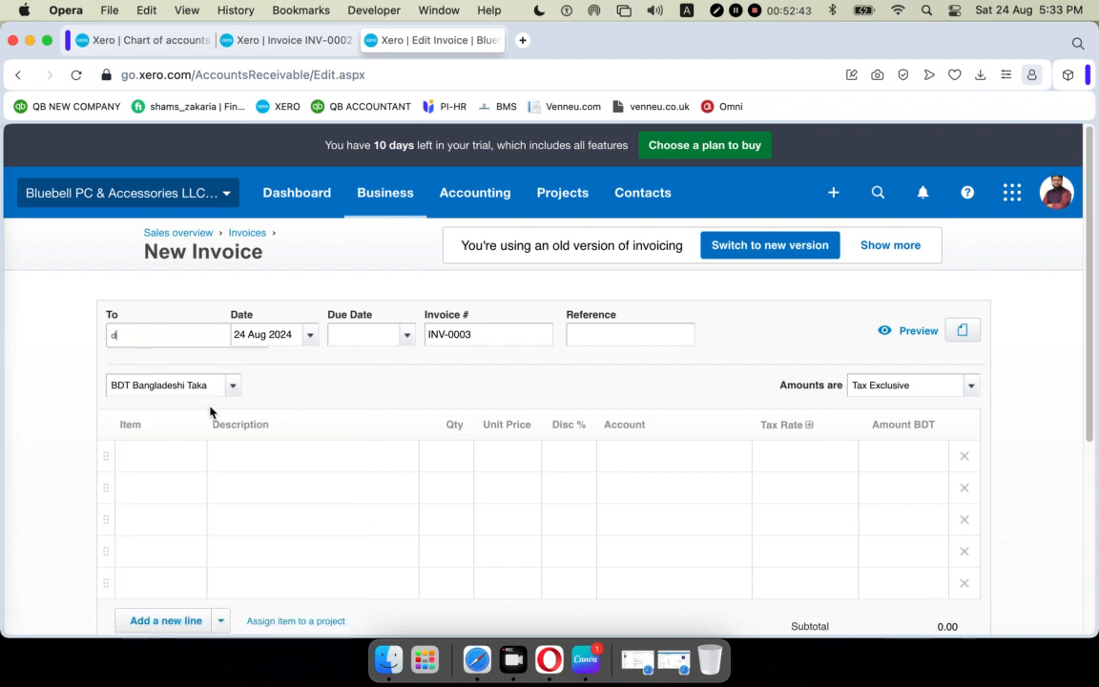
Date the invoice 20 Aug 2024, due 30 Sep 2024, with reference BGFR.
click(311, 336)
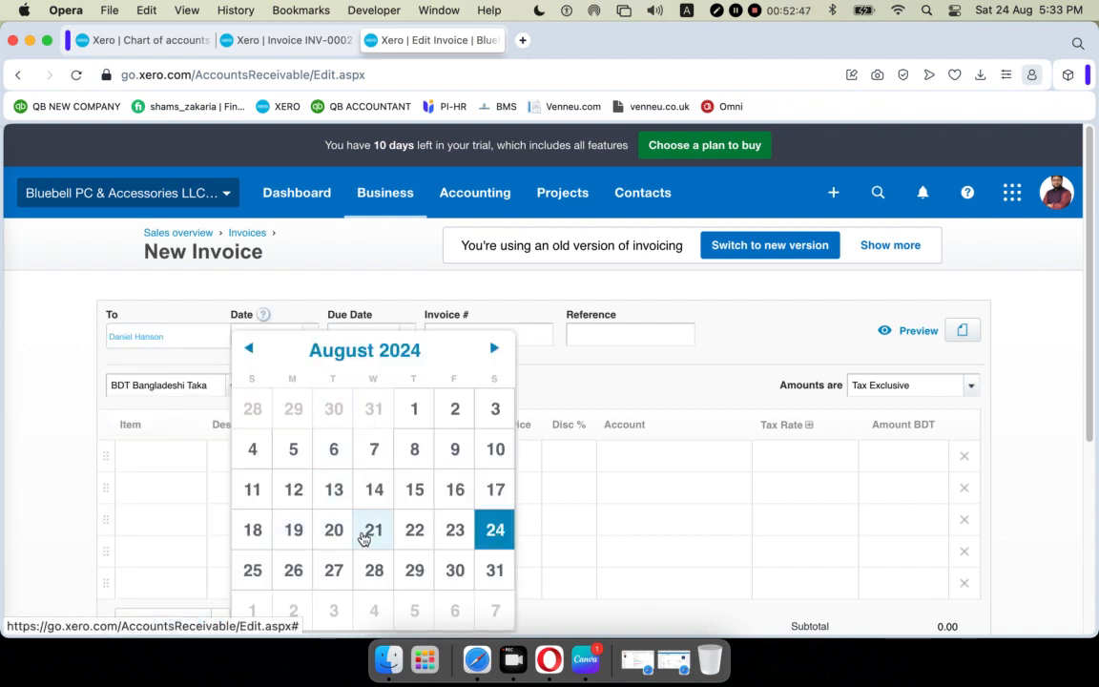
click(343, 534)
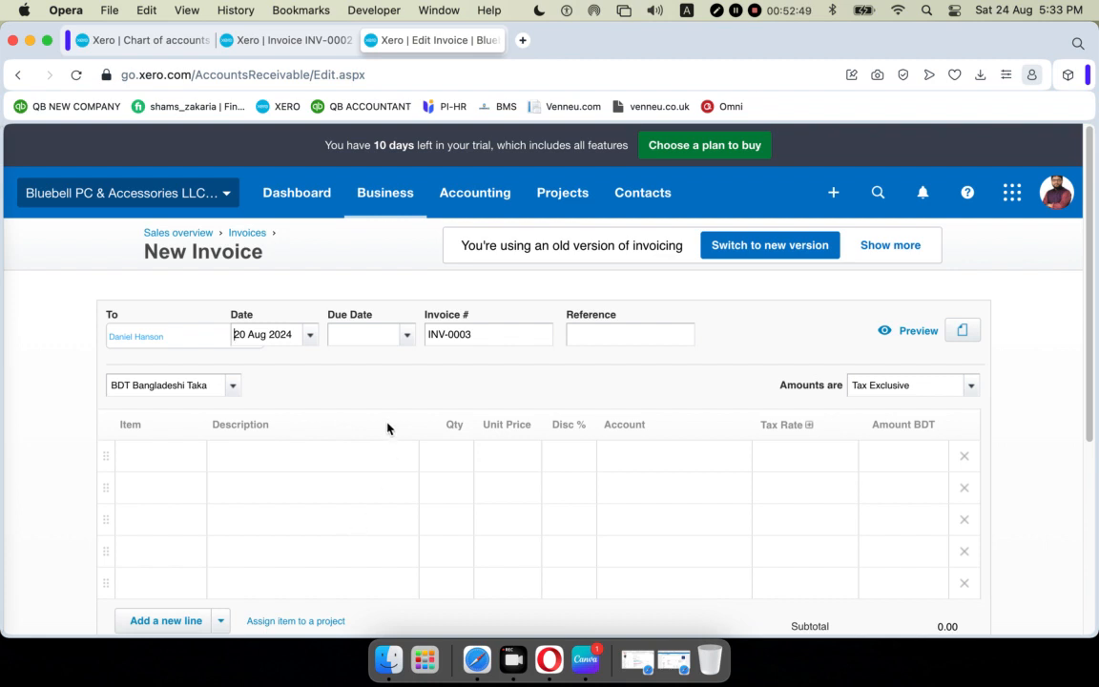
click(408, 336)
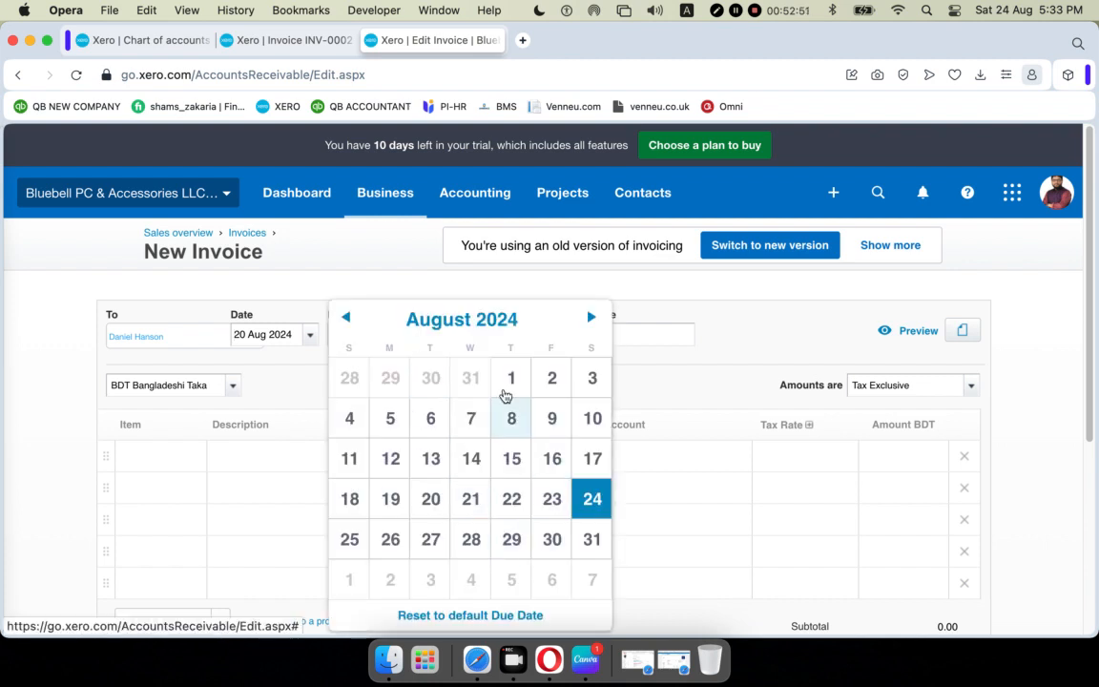
click(591, 317)
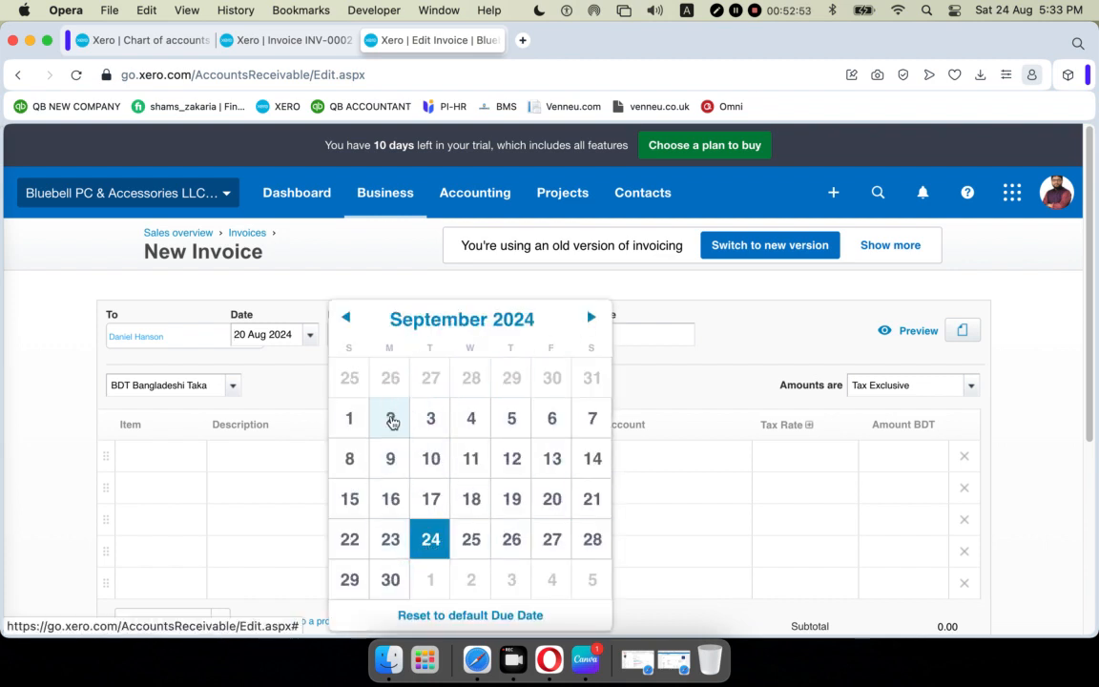
click(391, 581)
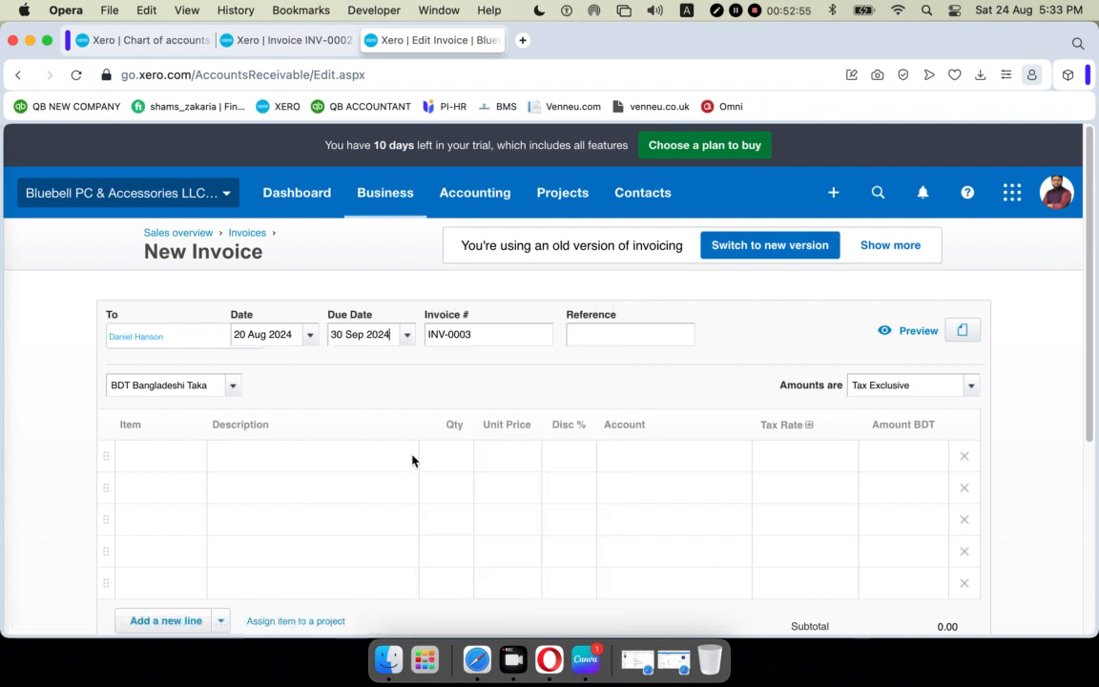
click(629, 335)
text(BGFR)
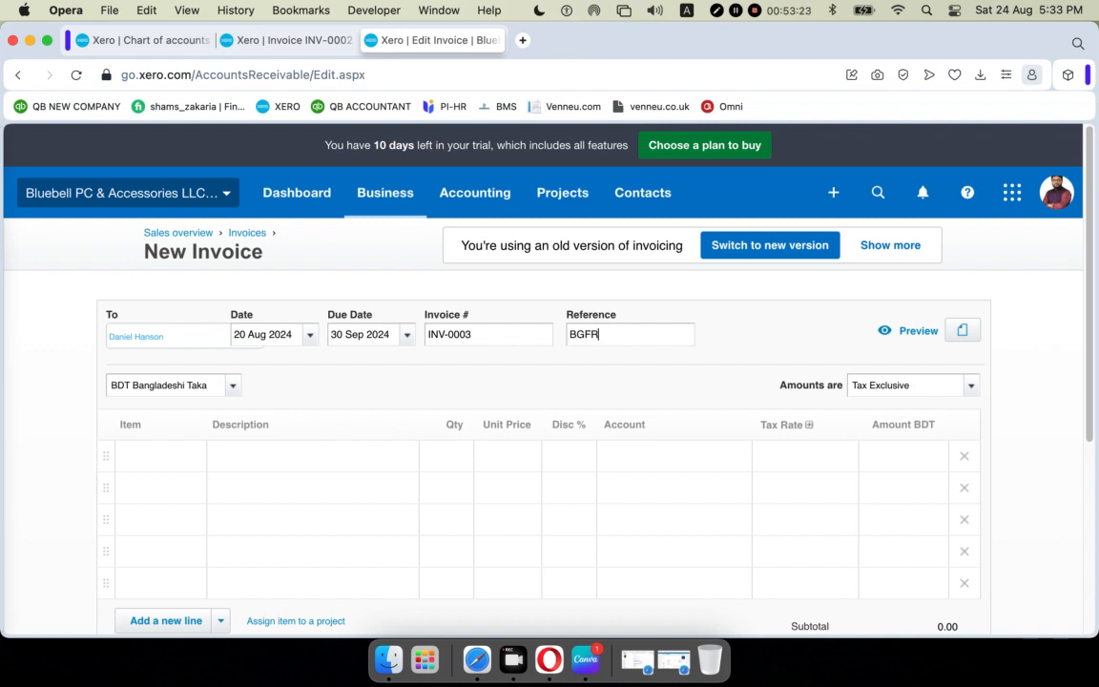
Add item 1002 HP Elite 8300/6300 SFF Core to the first line with quantity 4.
scroll(433, 375, down, 3)
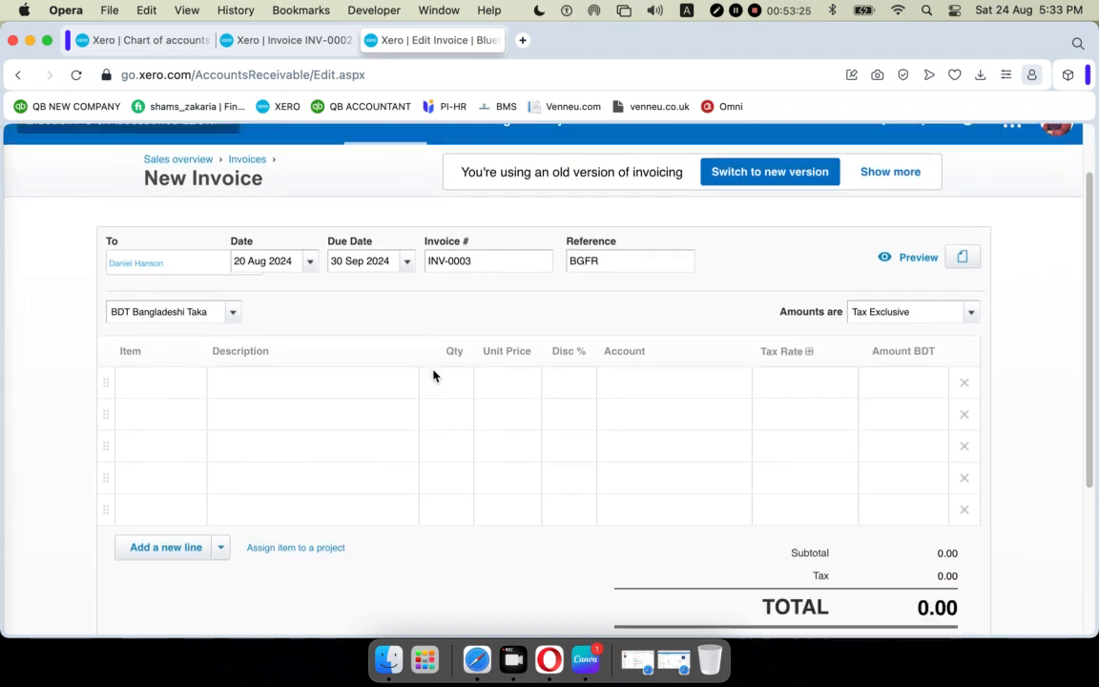
click(157, 371)
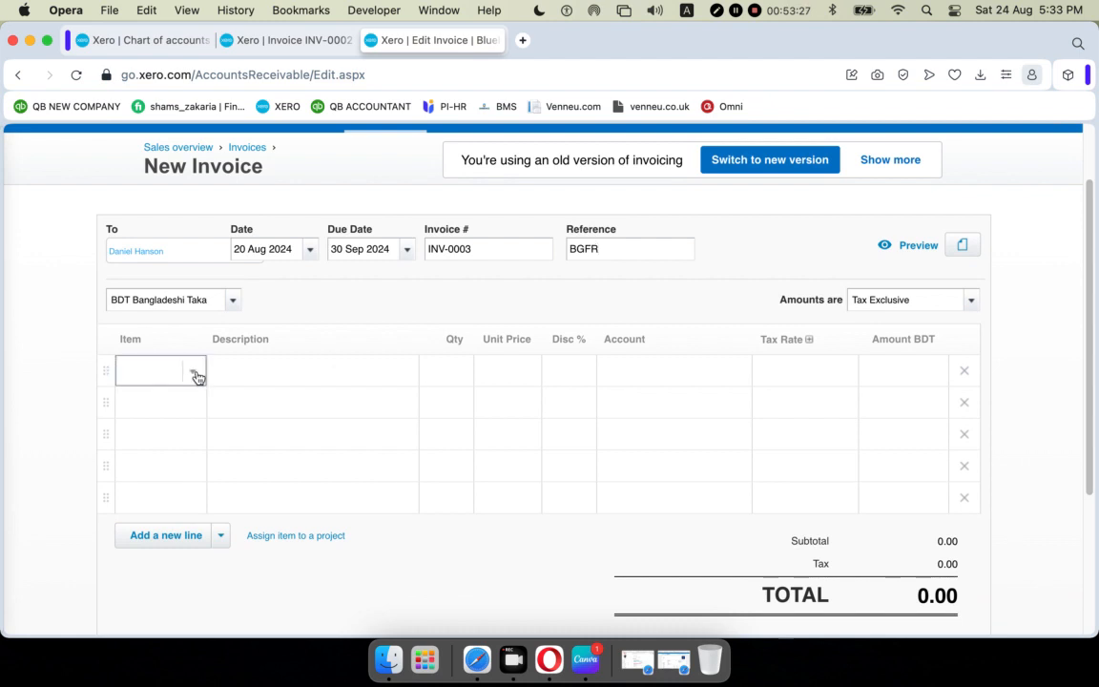
click(193, 373)
click(185, 516)
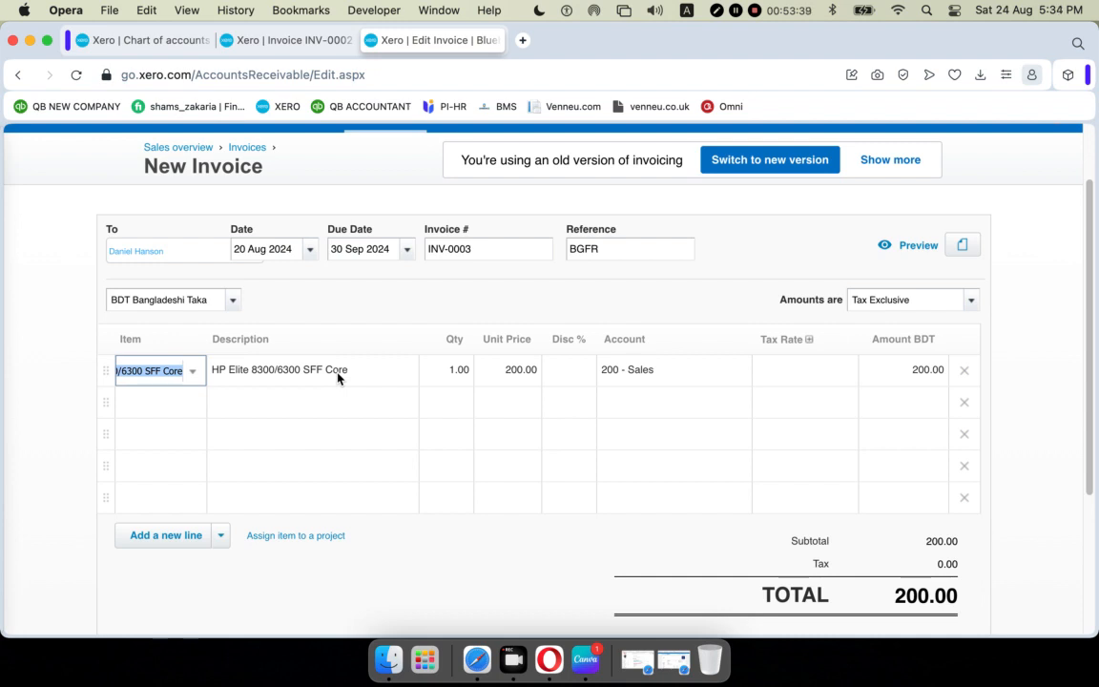
click(450, 370)
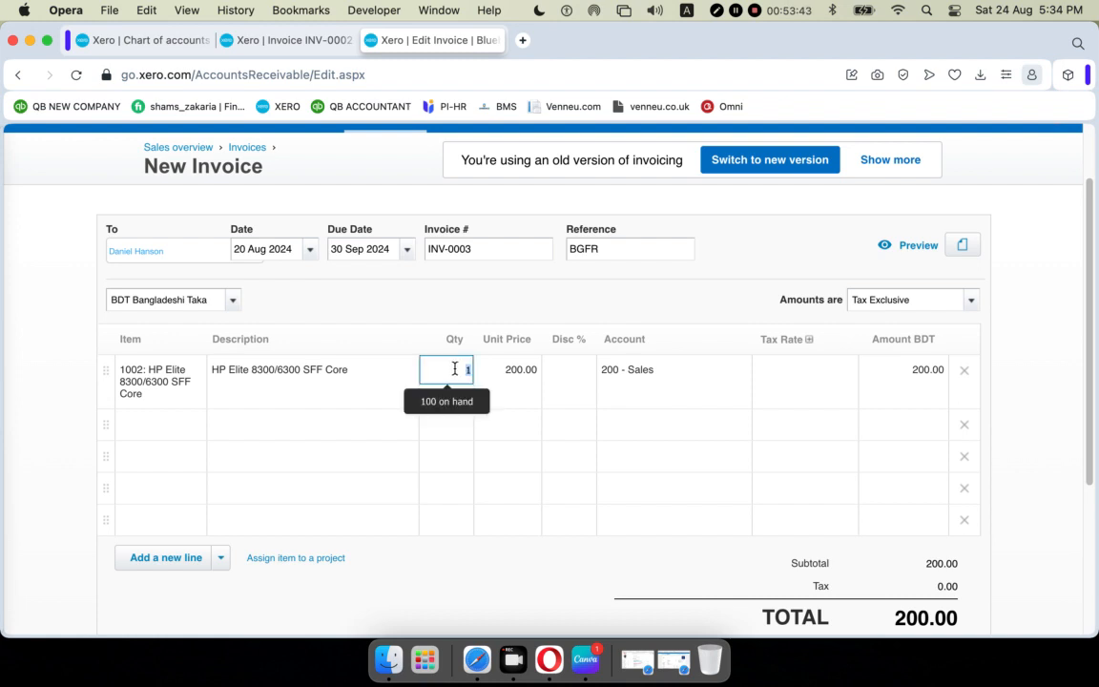
text(4)
click(679, 458)
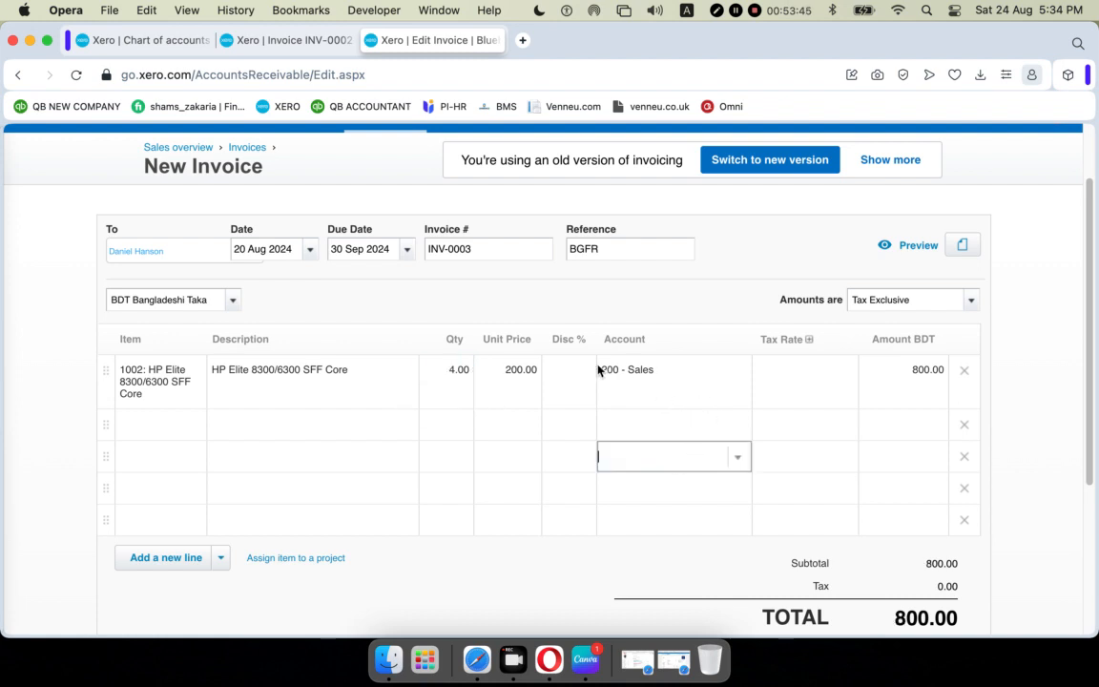
Set the line's tax rate to Sales Tax 10%, bringing the invoice total to 880.00.
click(565, 368)
click(803, 368)
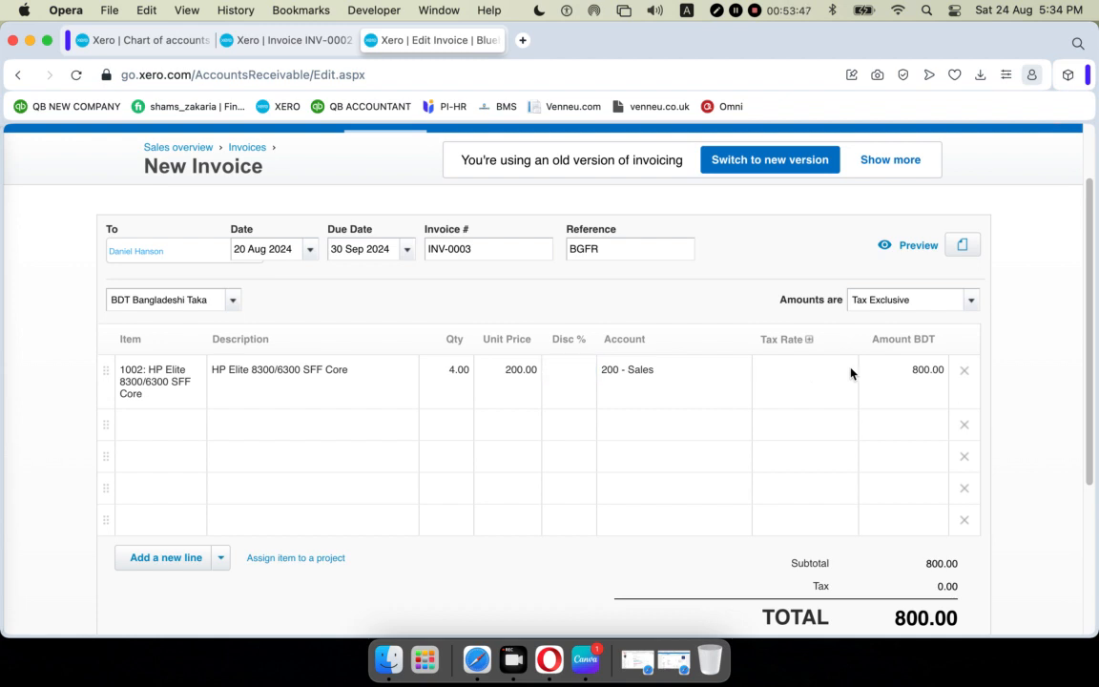
click(849, 373)
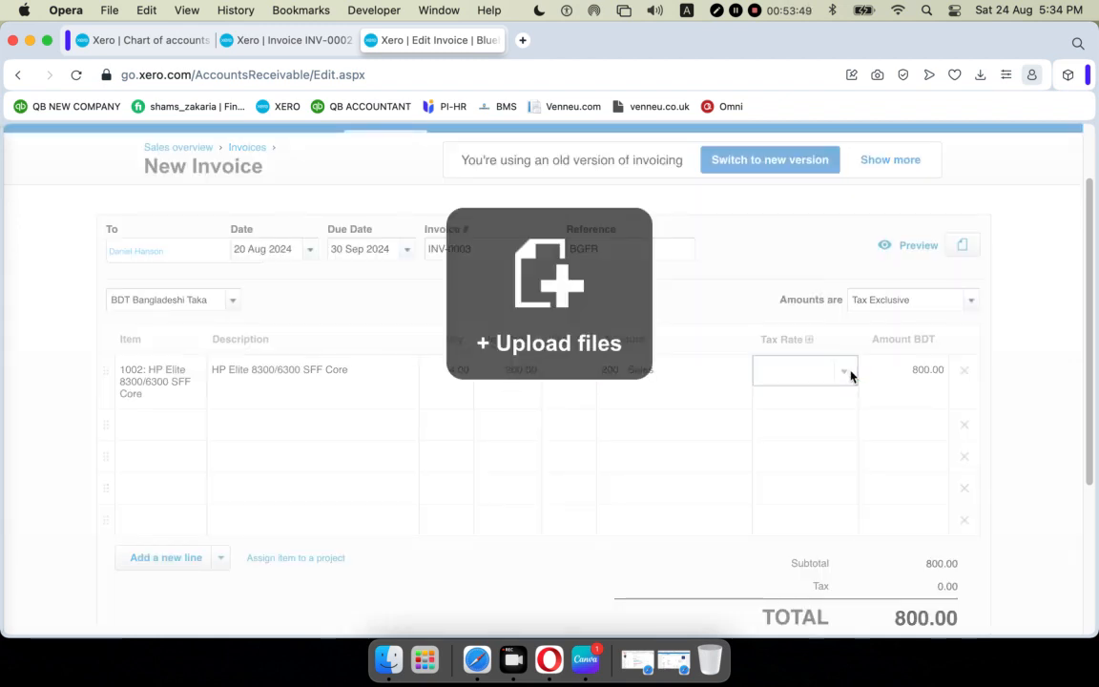
click(653, 437)
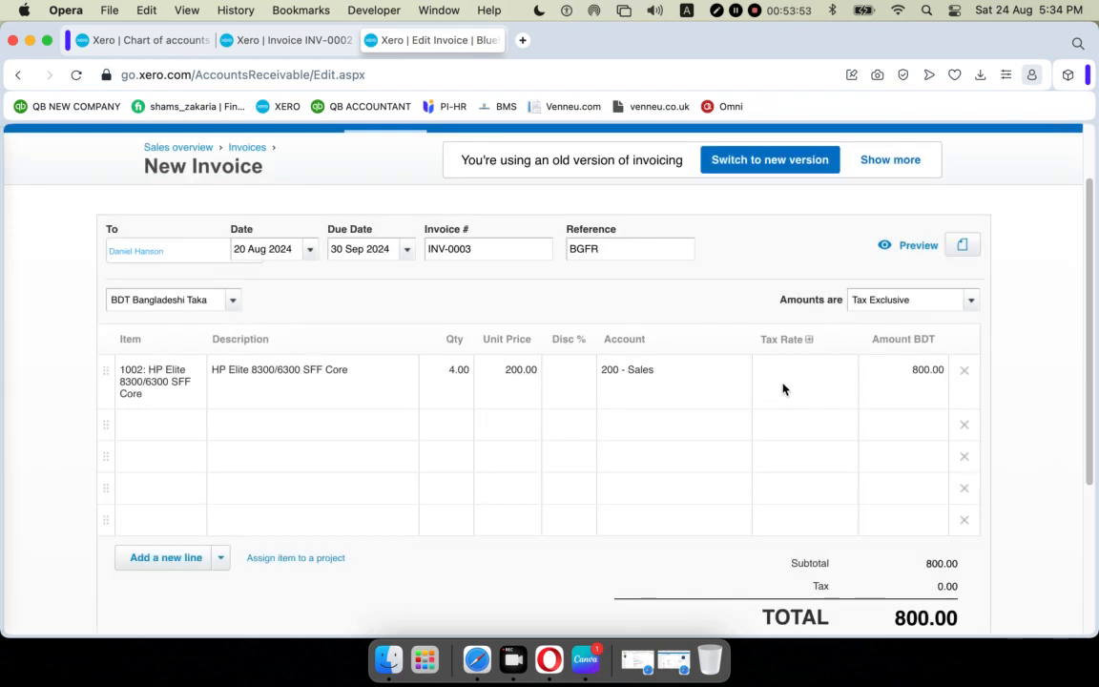
click(810, 376)
click(844, 379)
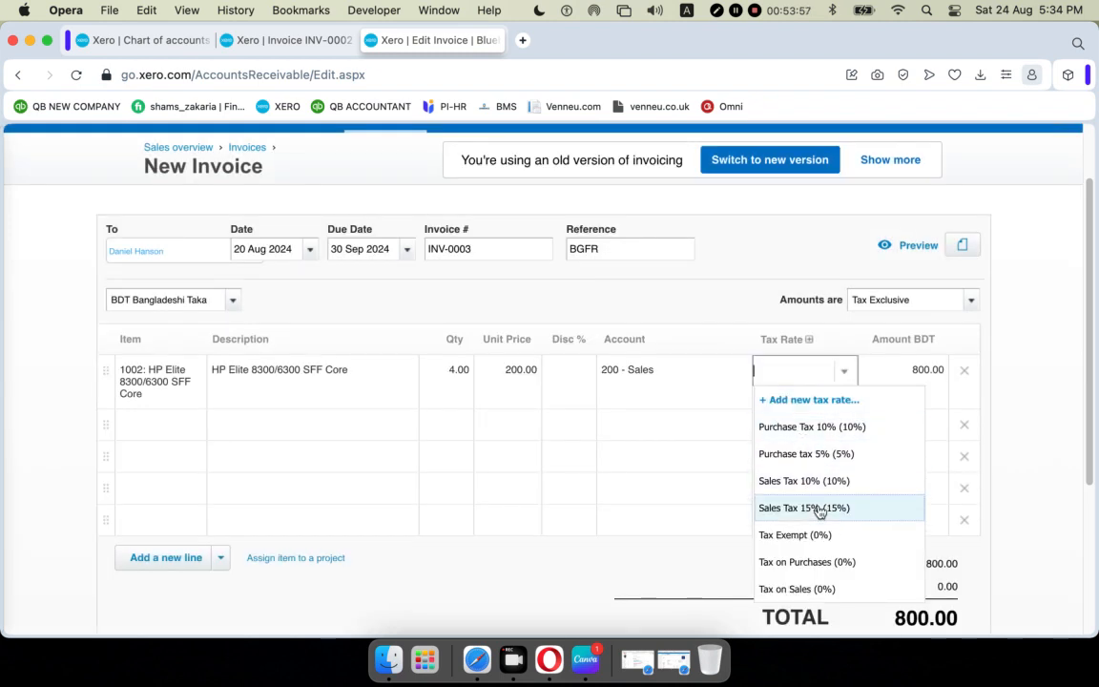
click(809, 477)
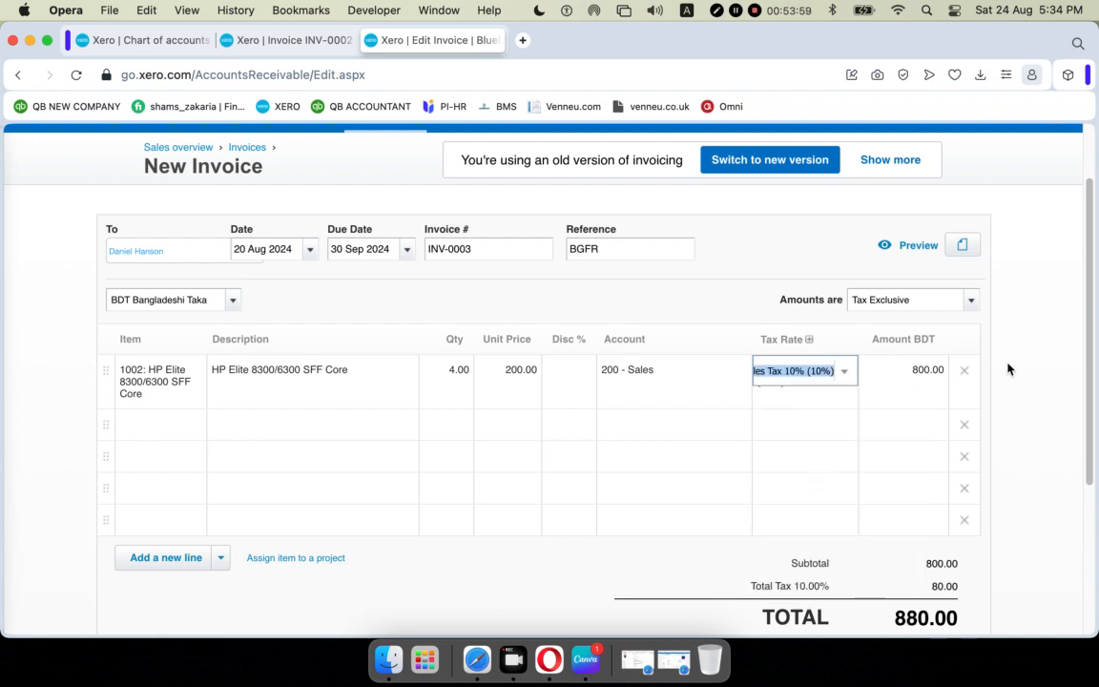
scroll(684, 420, down, 1)
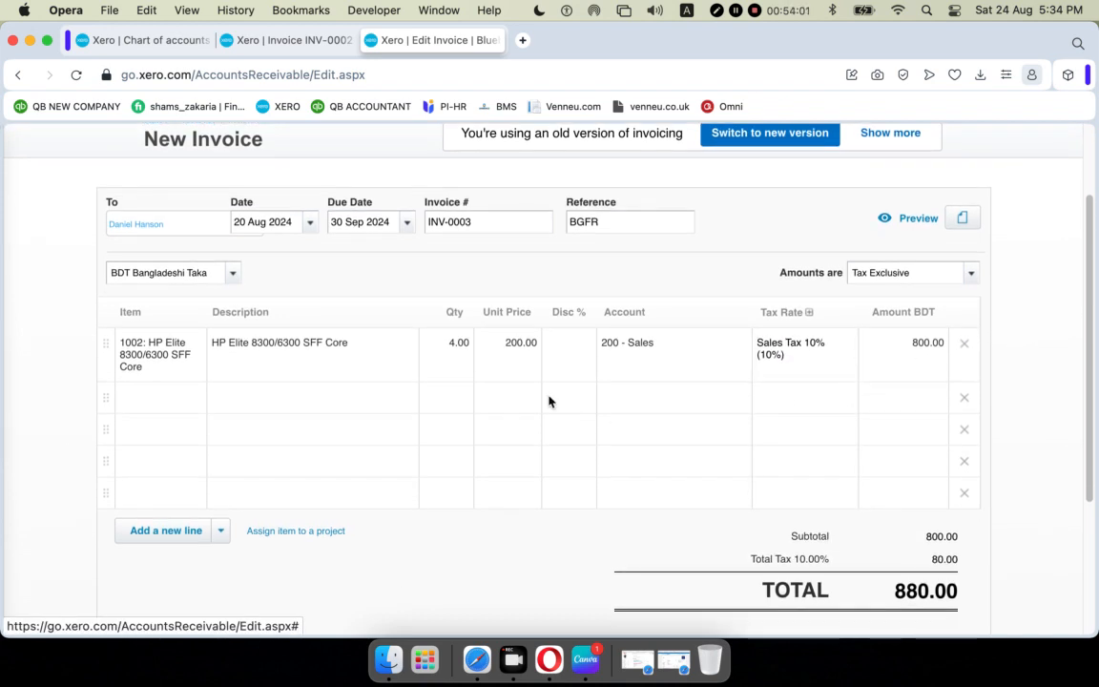
Save INV-0003 as a draft for 880.00, due 30 Sep 2024, using the Save dropdown.
scroll(837, 401, down, 5)
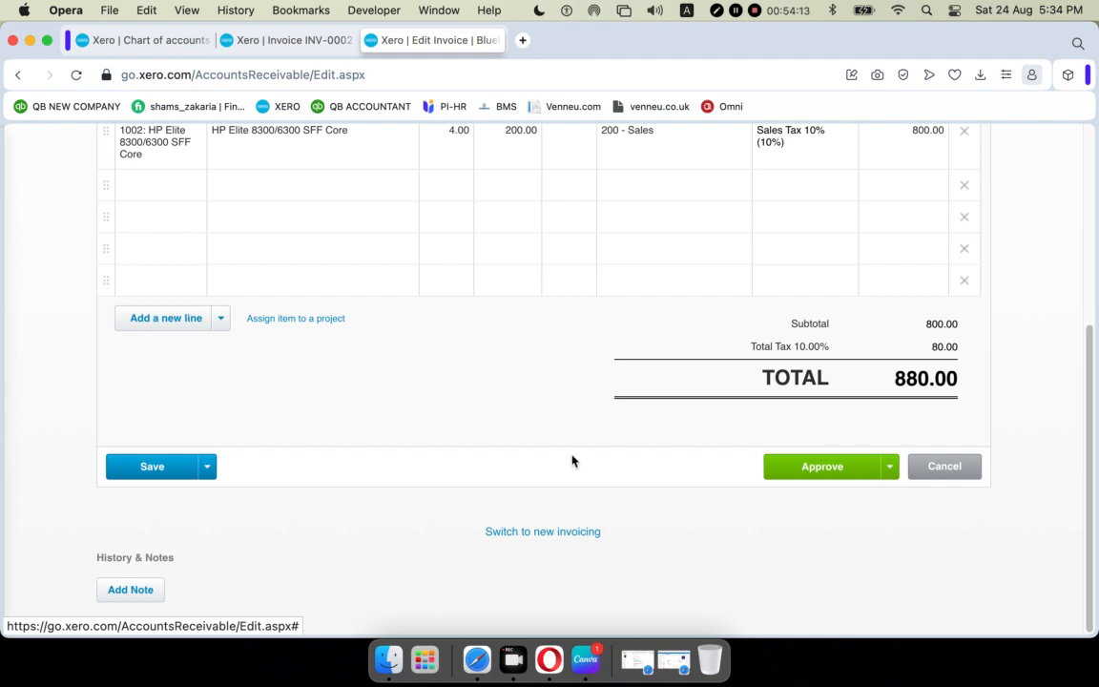
scroll(572, 463, up, 5)
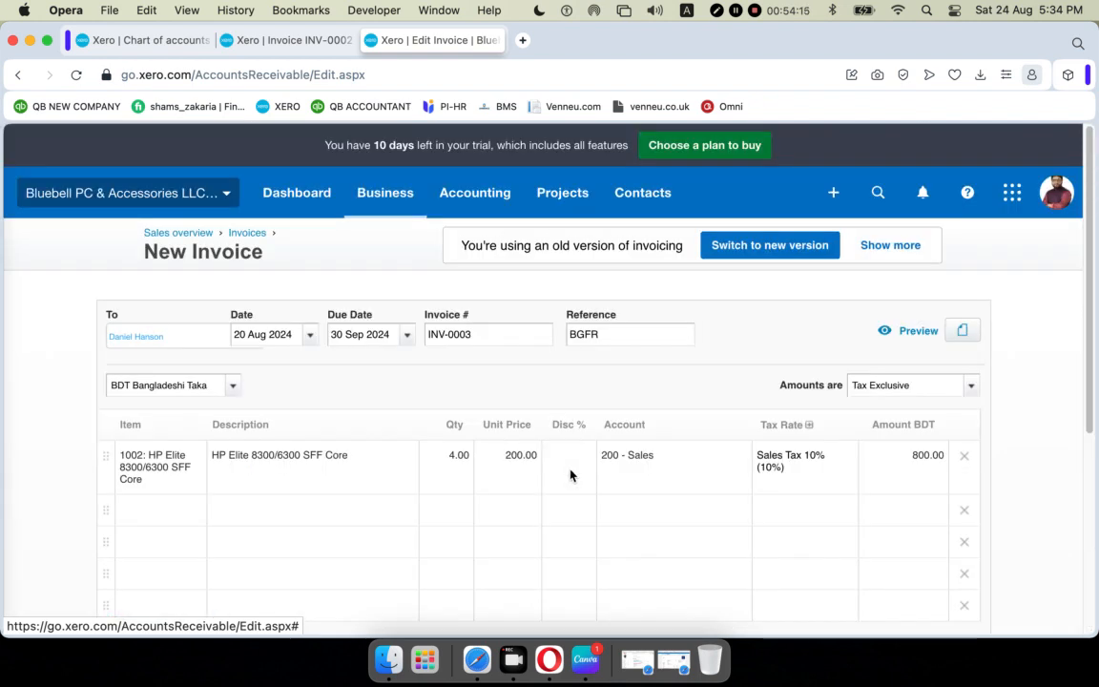
scroll(571, 474, down, 5)
click(890, 468)
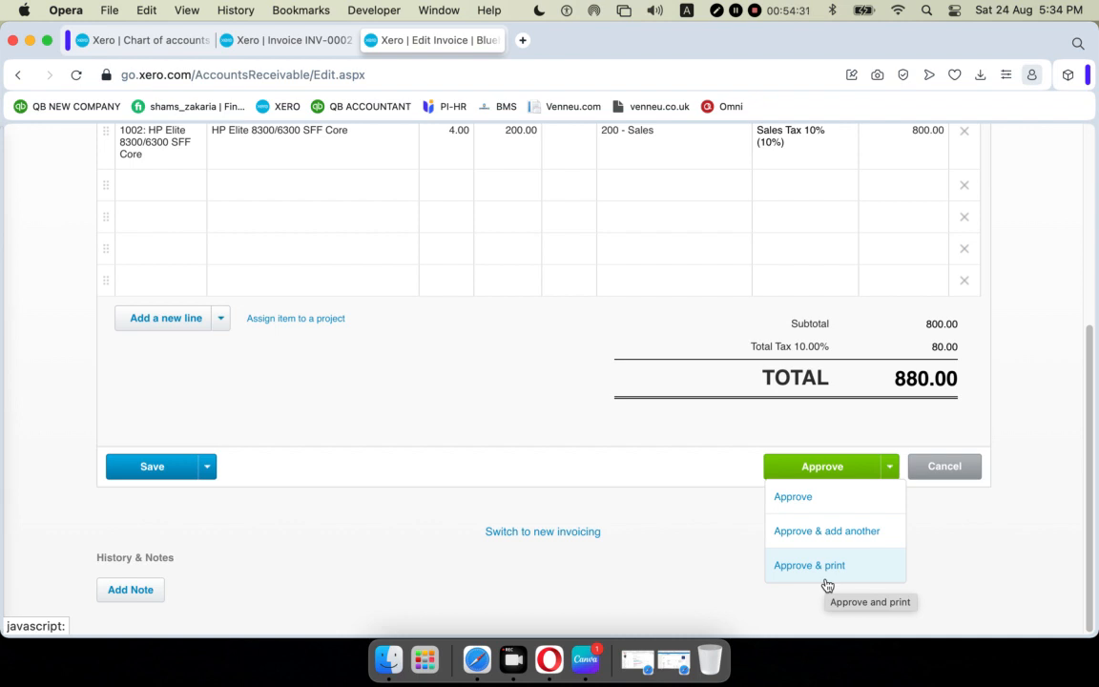
click(667, 537)
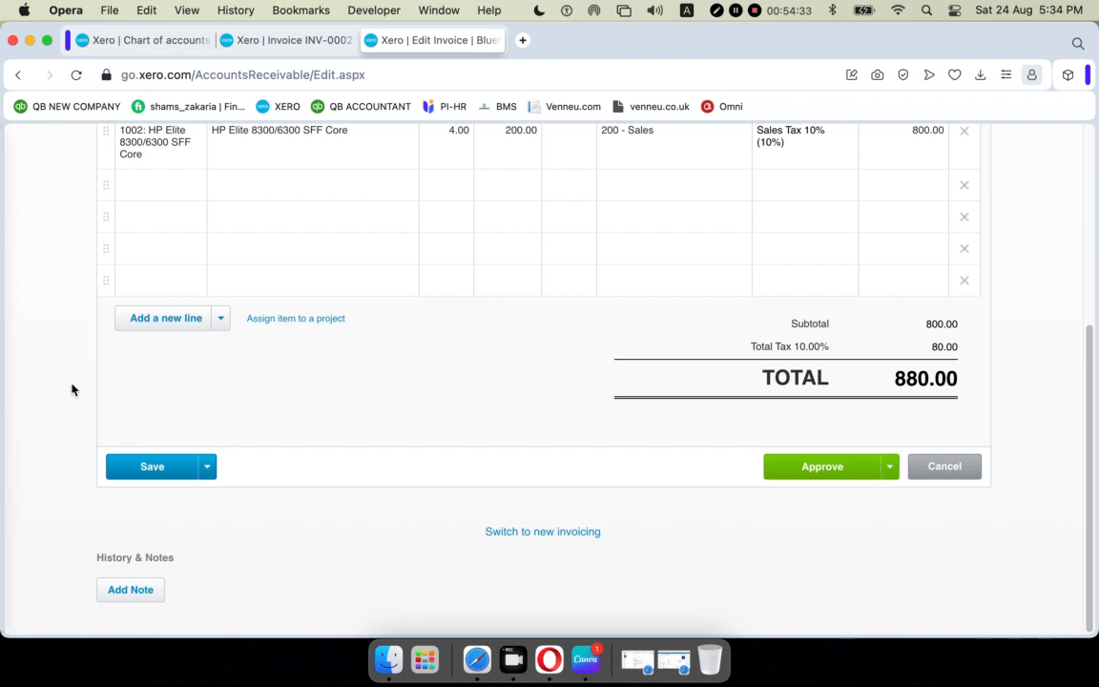
scroll(158, 408, up, 1)
scroll(159, 410, down, 1)
click(210, 469)
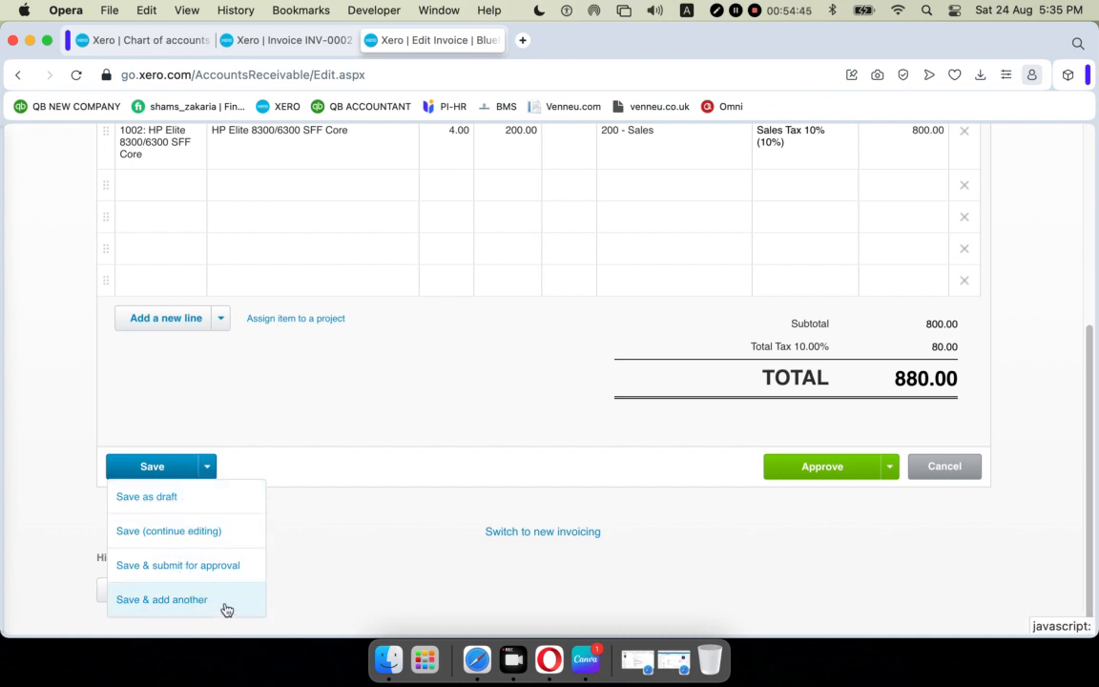
click(144, 467)
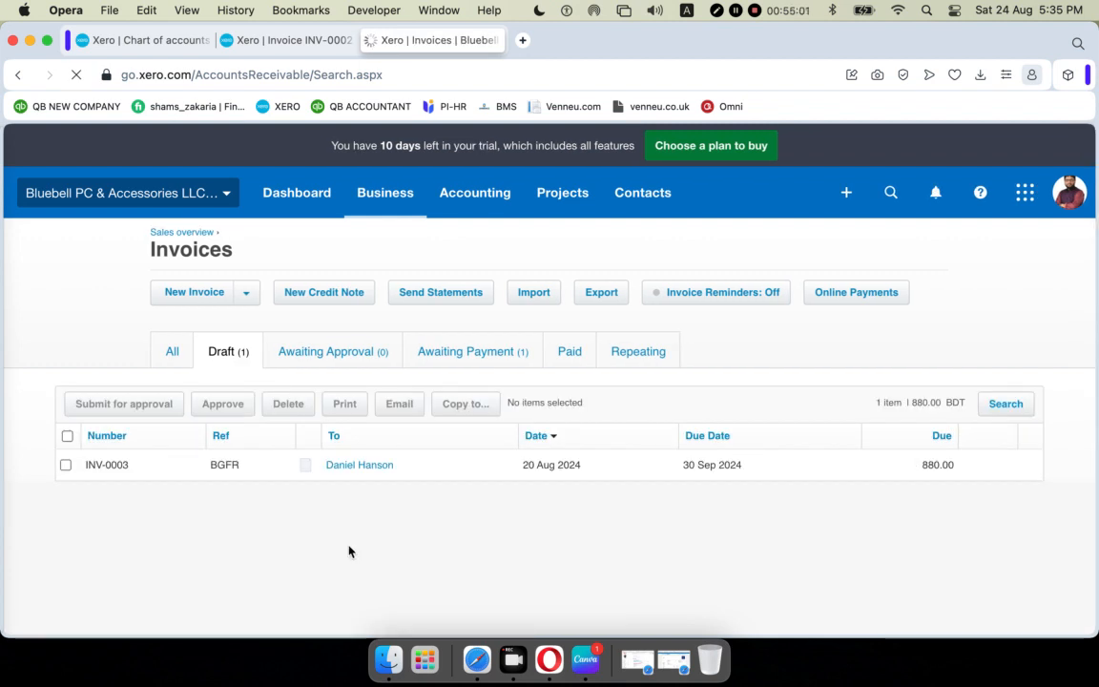
Open draft INV-0003 and approve it, moving its 880.00 total to Awaiting Payment.
click(351, 467)
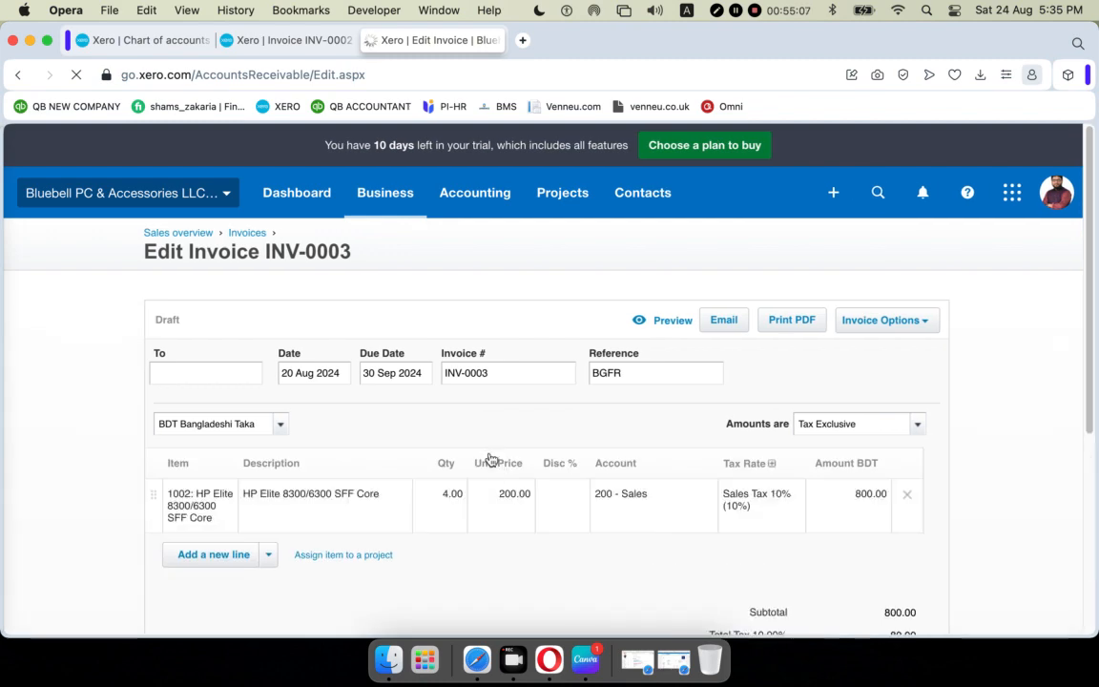
scroll(484, 443, down, 10)
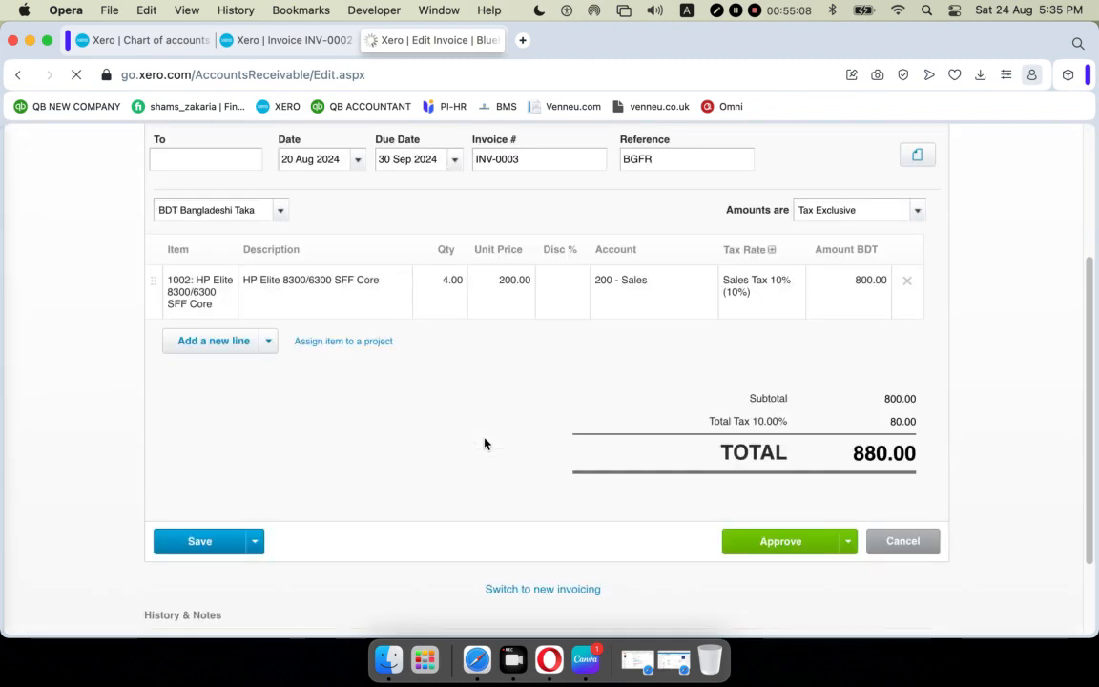
scroll(483, 443, up, 5)
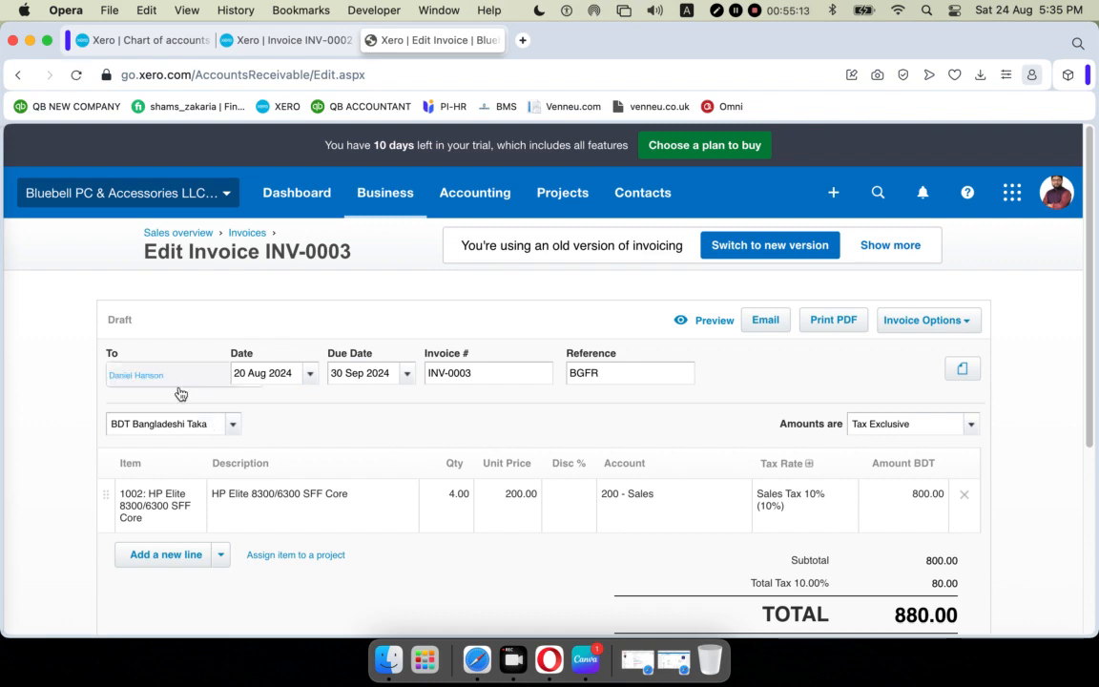
scroll(653, 515, down, 3)
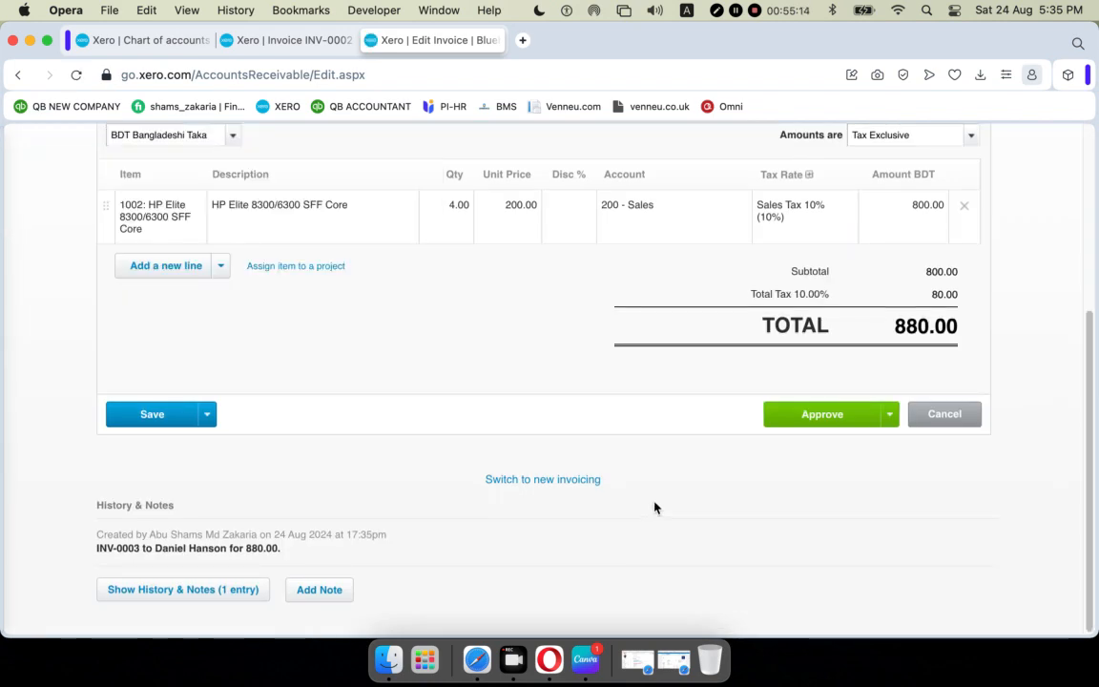
click(819, 415)
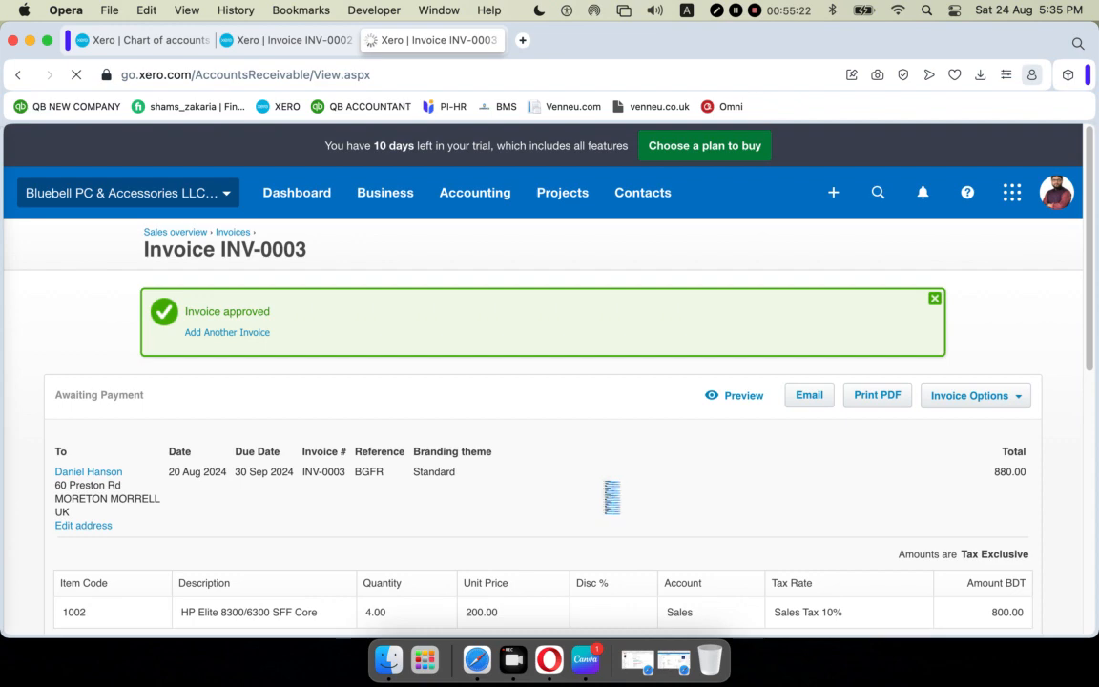
scroll(607, 487, down, 10)
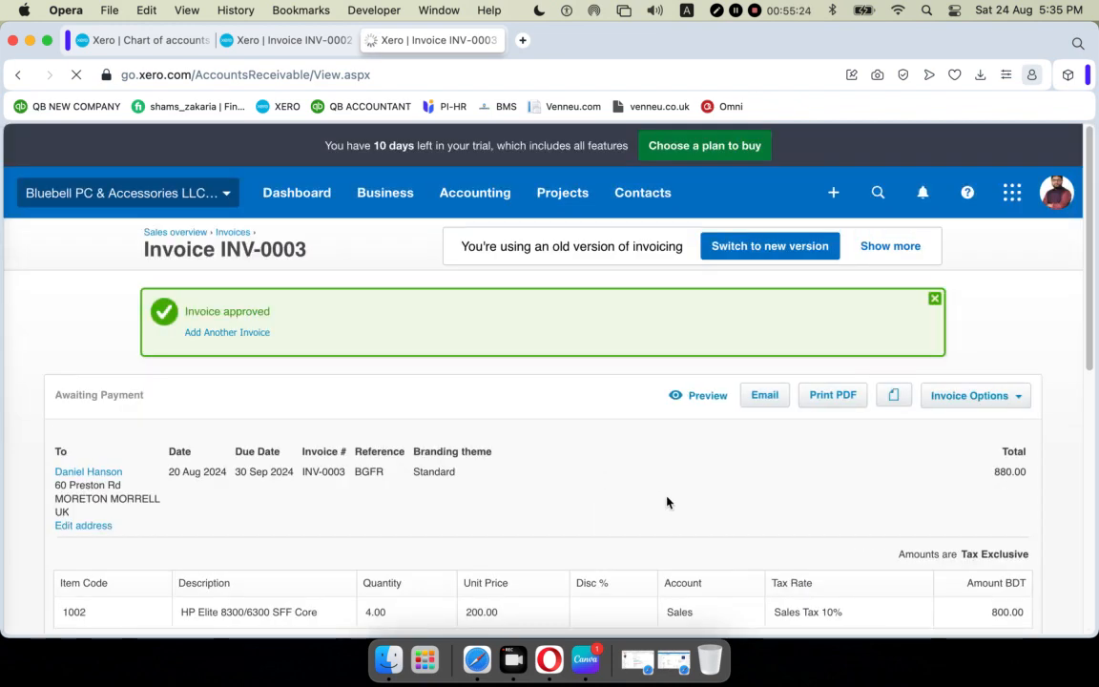
scroll(331, 443, down, 5)
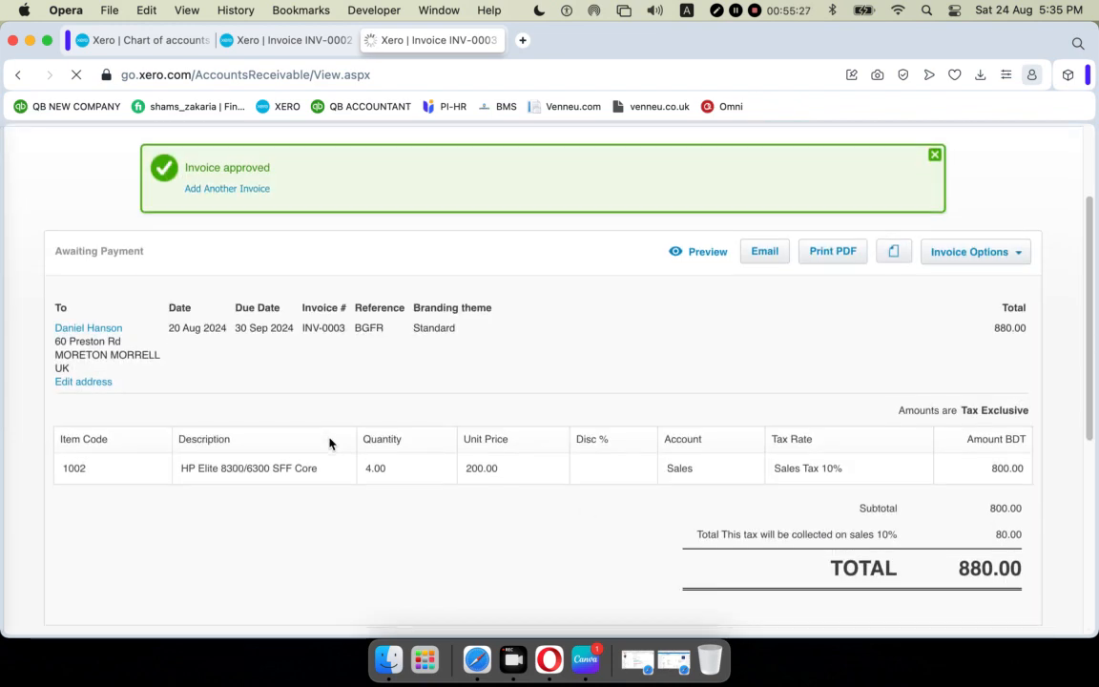
scroll(329, 444, down, 3)
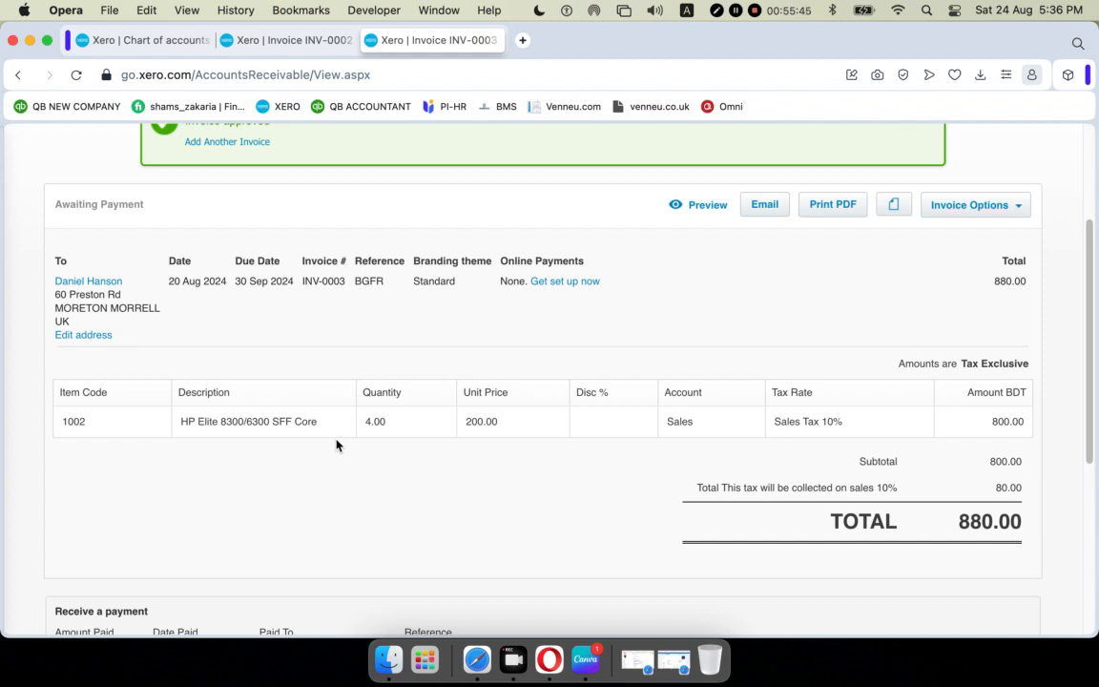
scroll(336, 445, down, 4)
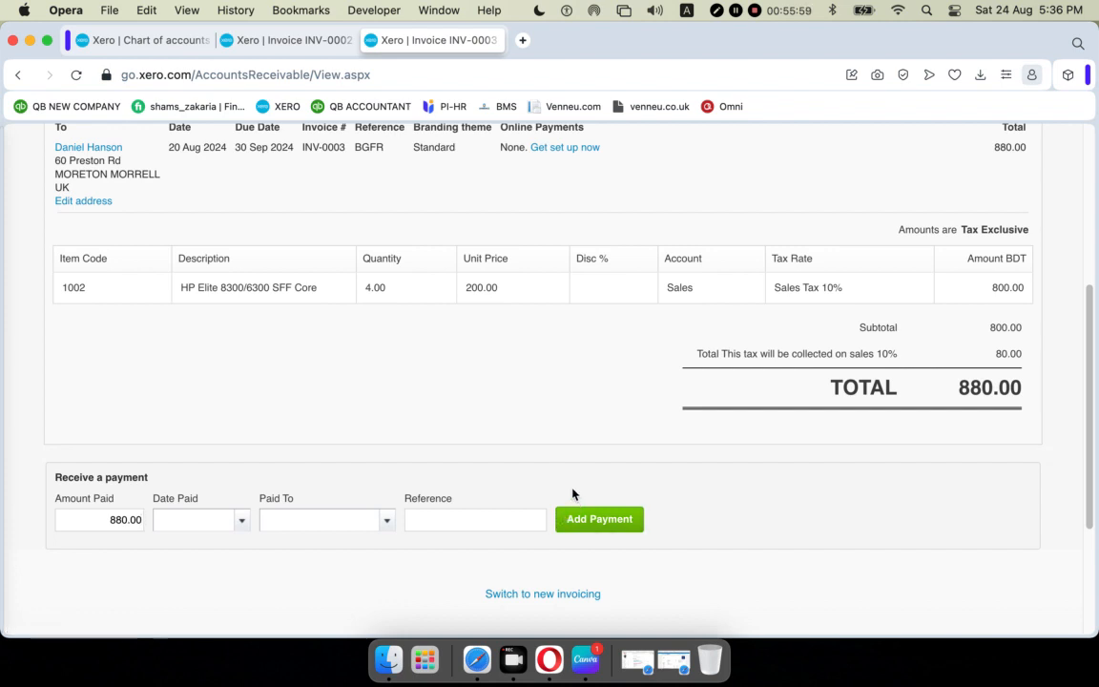
scroll(573, 494, up, 5)
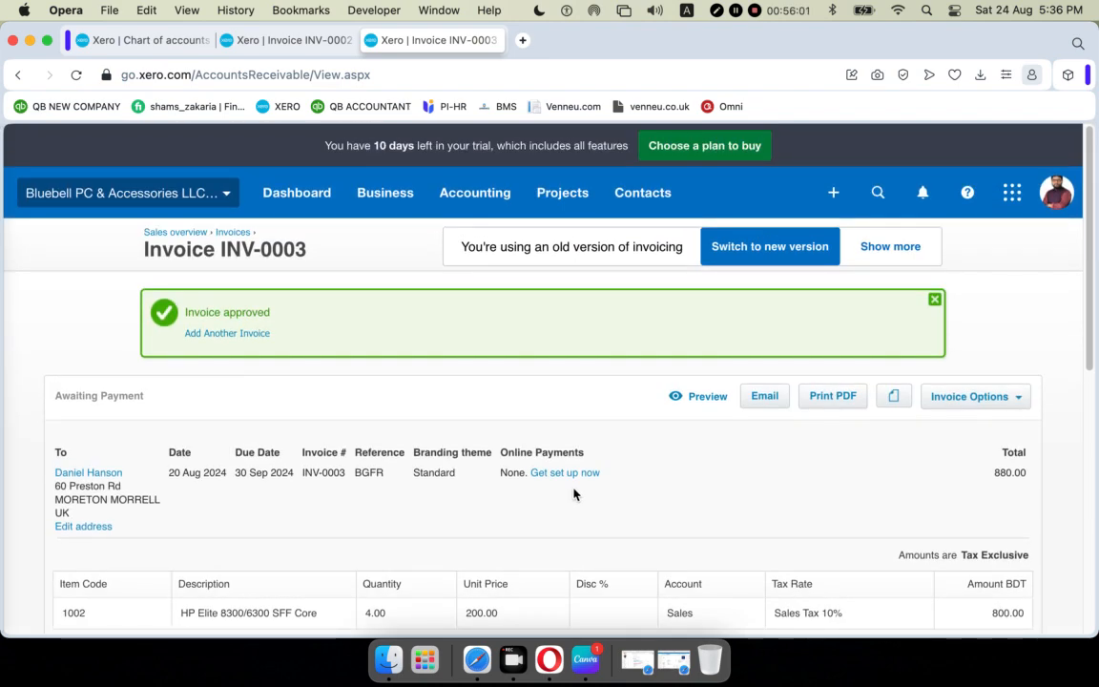
scroll(572, 494, down, 5)
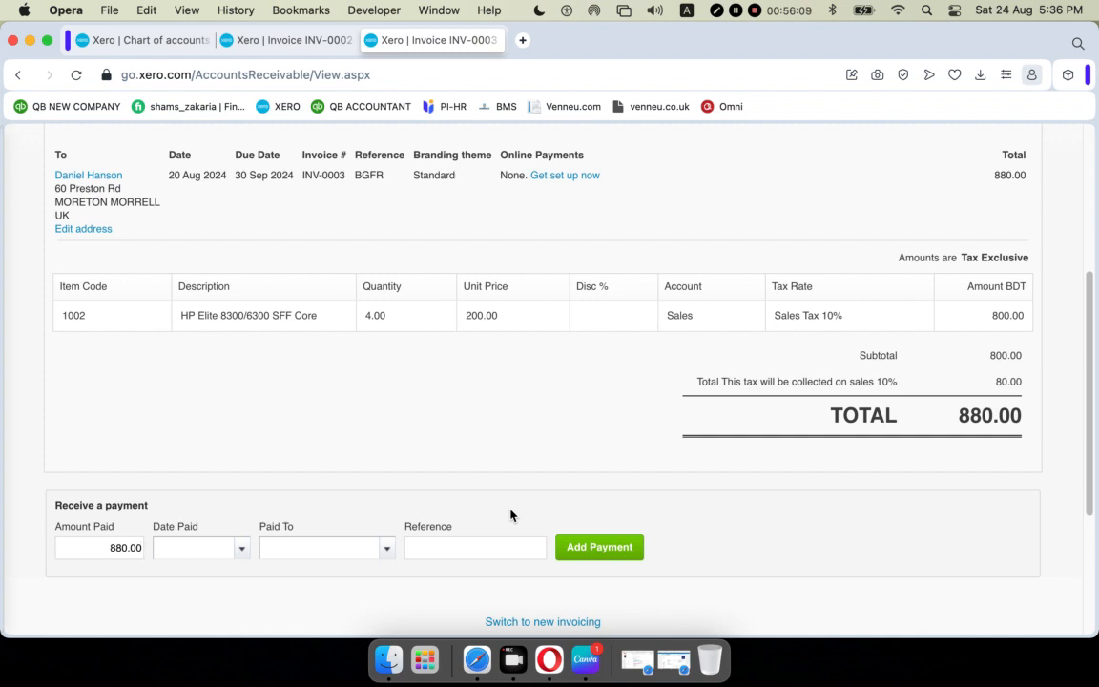
scroll(466, 479, up, 5)
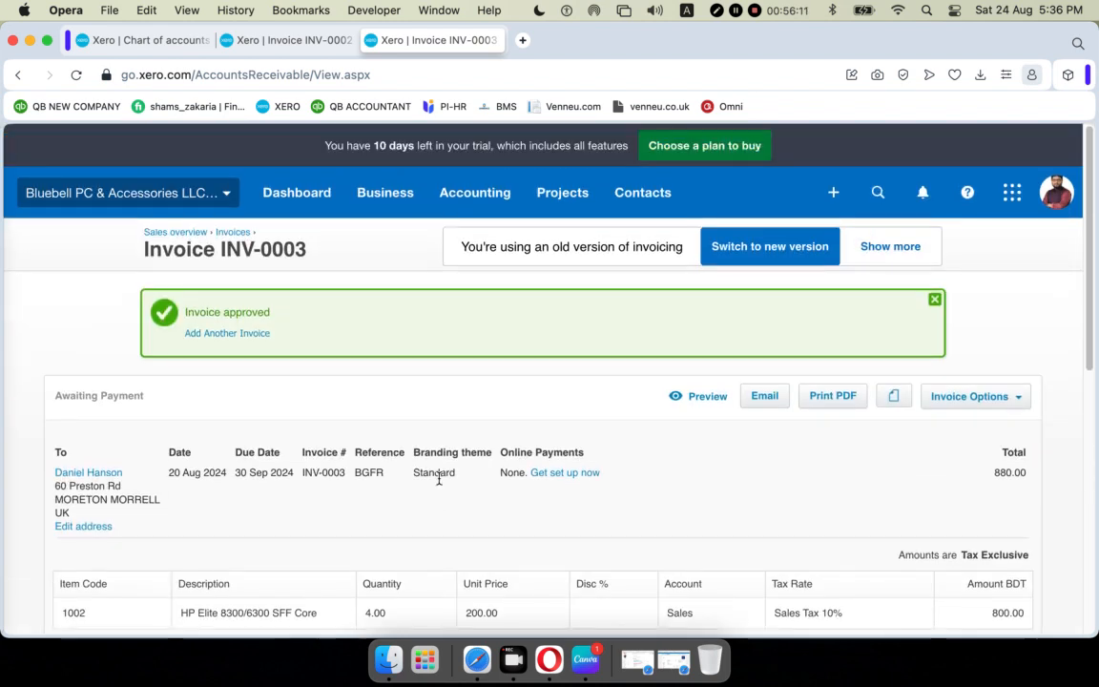
Open INV-0003 from the list of invoices awaiting payment.
click(233, 232)
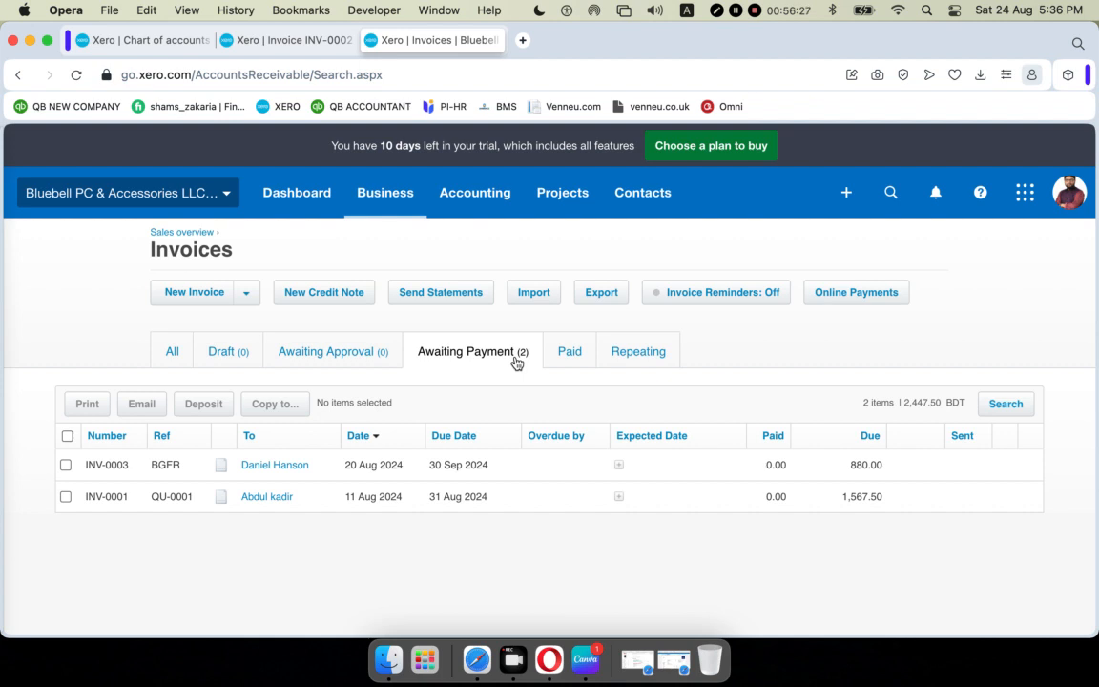
click(279, 470)
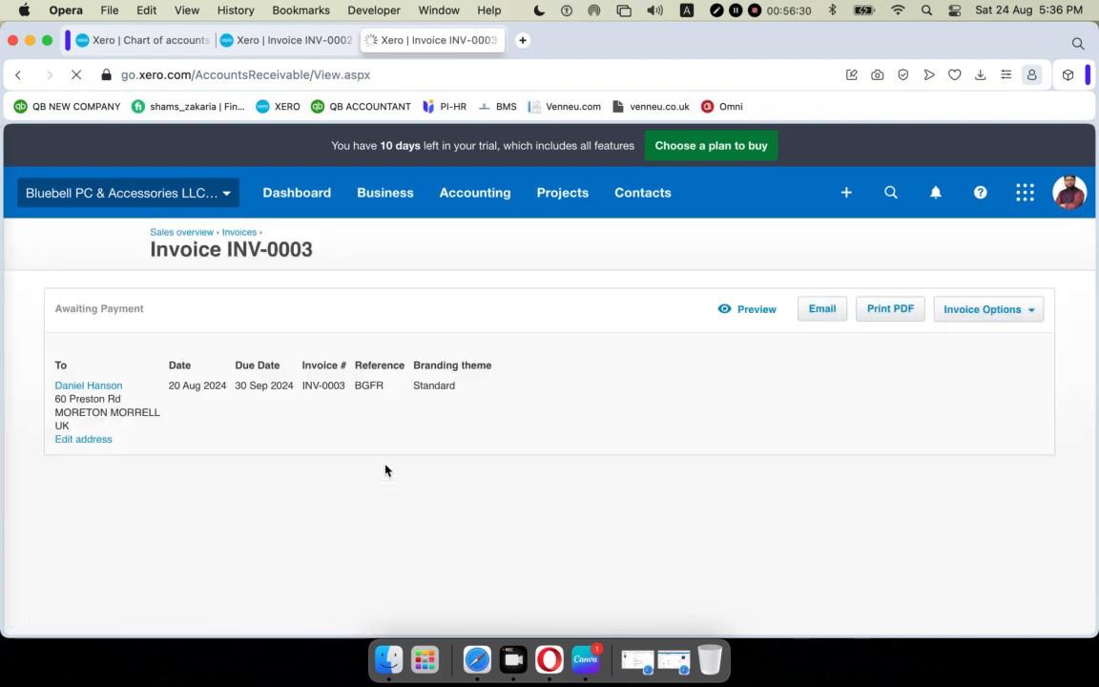
scroll(663, 429, down, 5)
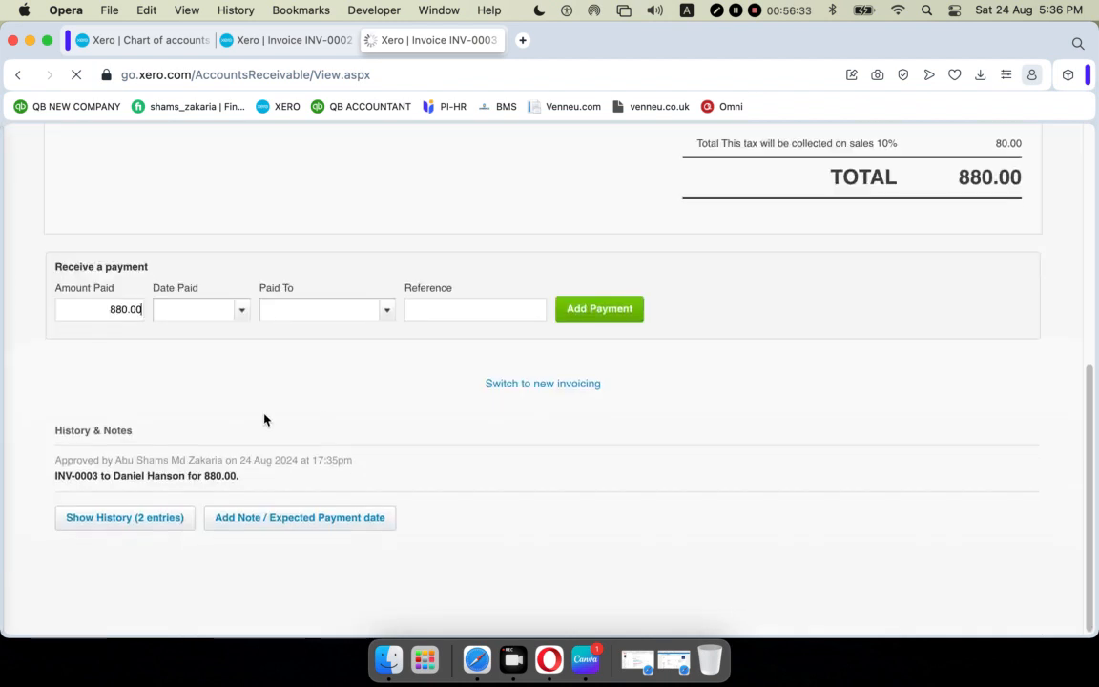
Pay the full 880.00 into 101 - RBS Bank – Checking on 22 Aug 2024, reference CH5643.
click(243, 315)
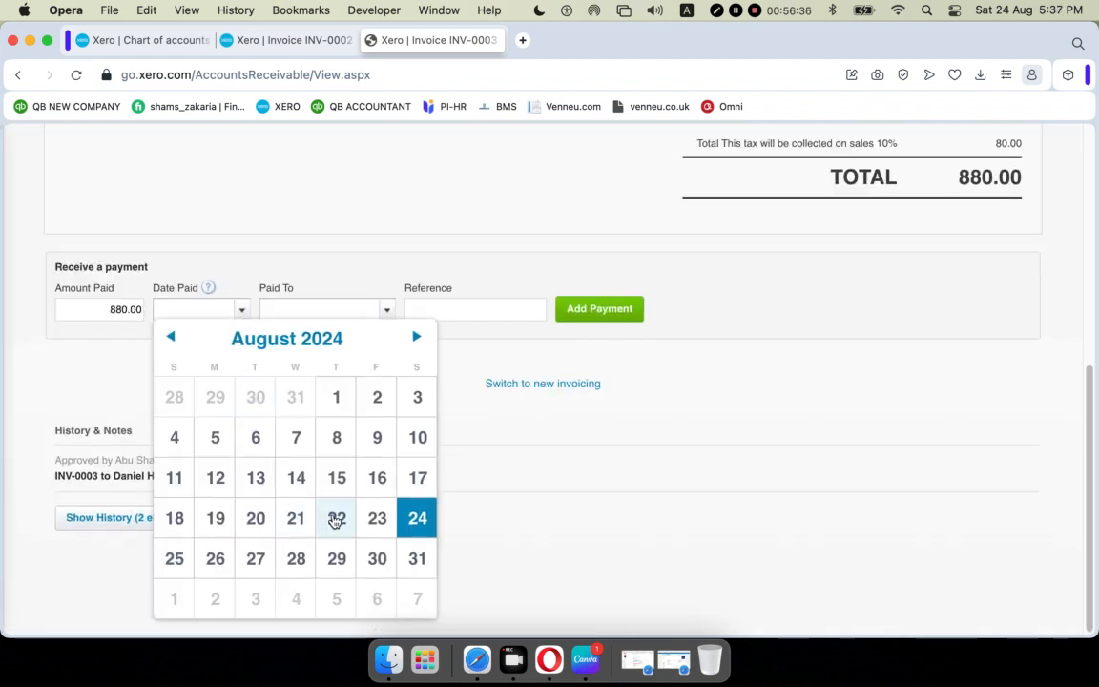
click(336, 518)
click(386, 312)
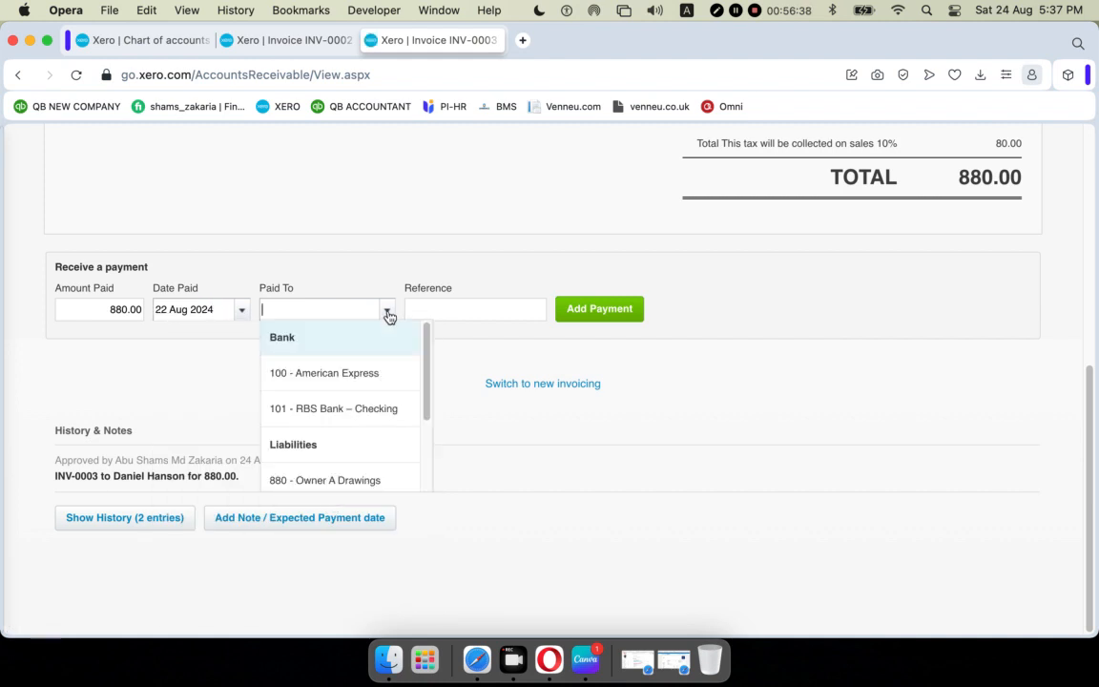
click(383, 415)
click(458, 306)
text(CQ)
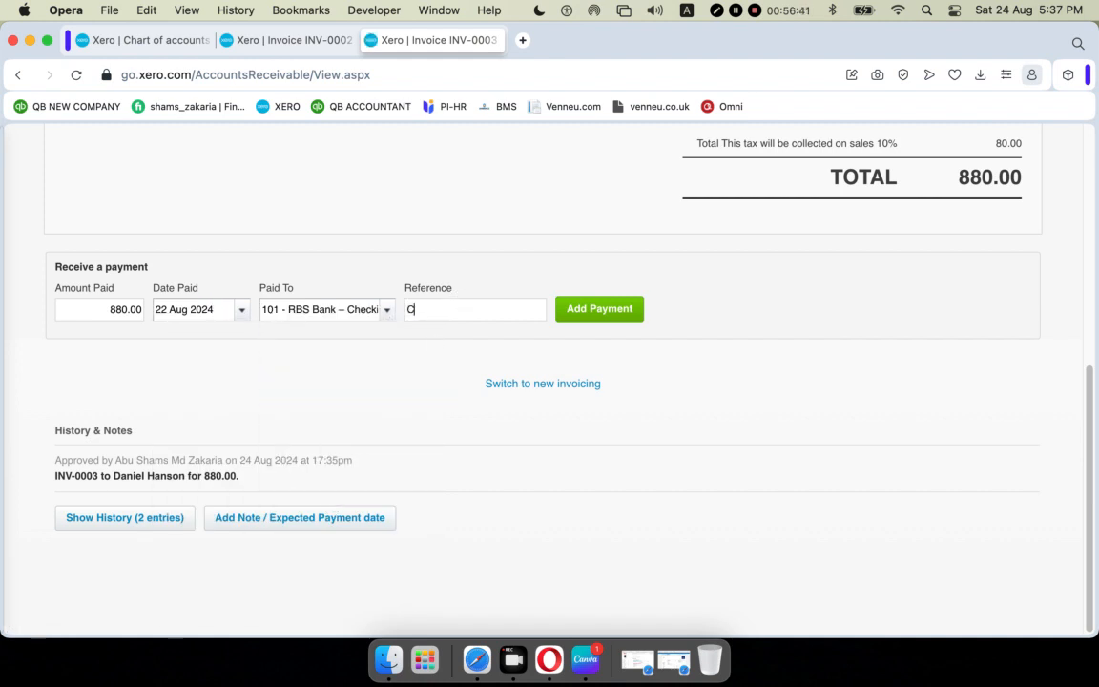
key(BackSpace)
text(H5643)
click(595, 310)
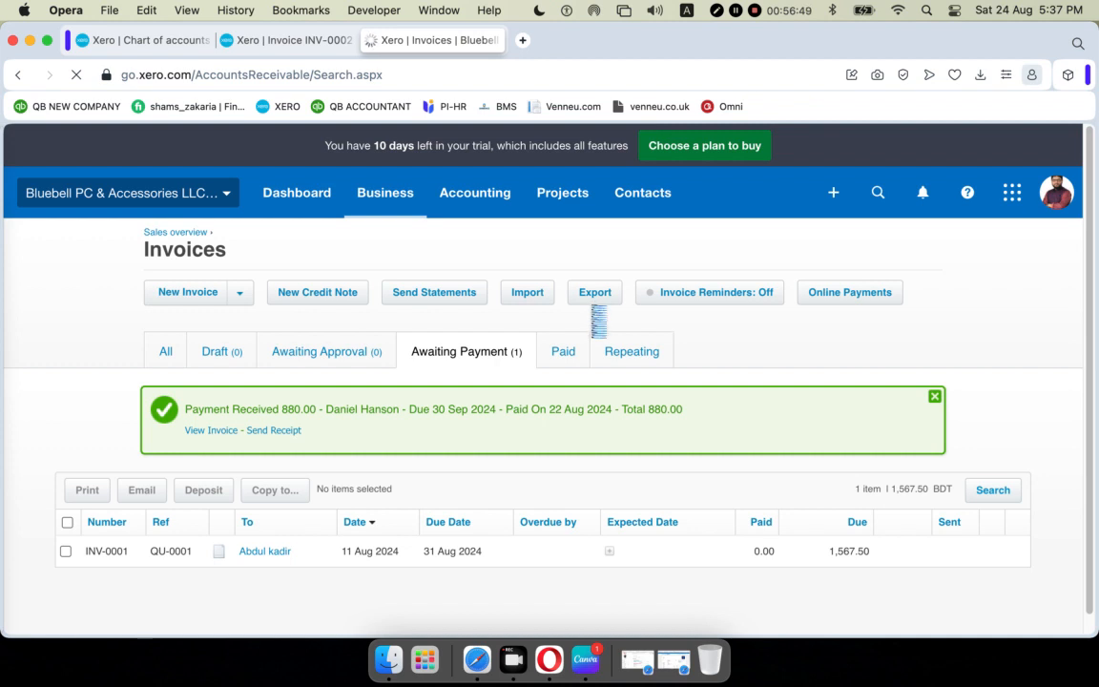
Switch to the Paid invoices list to confirm INV-0003 paid 880.00 on 22 Aug 2024.
scroll(591, 314, down, 1)
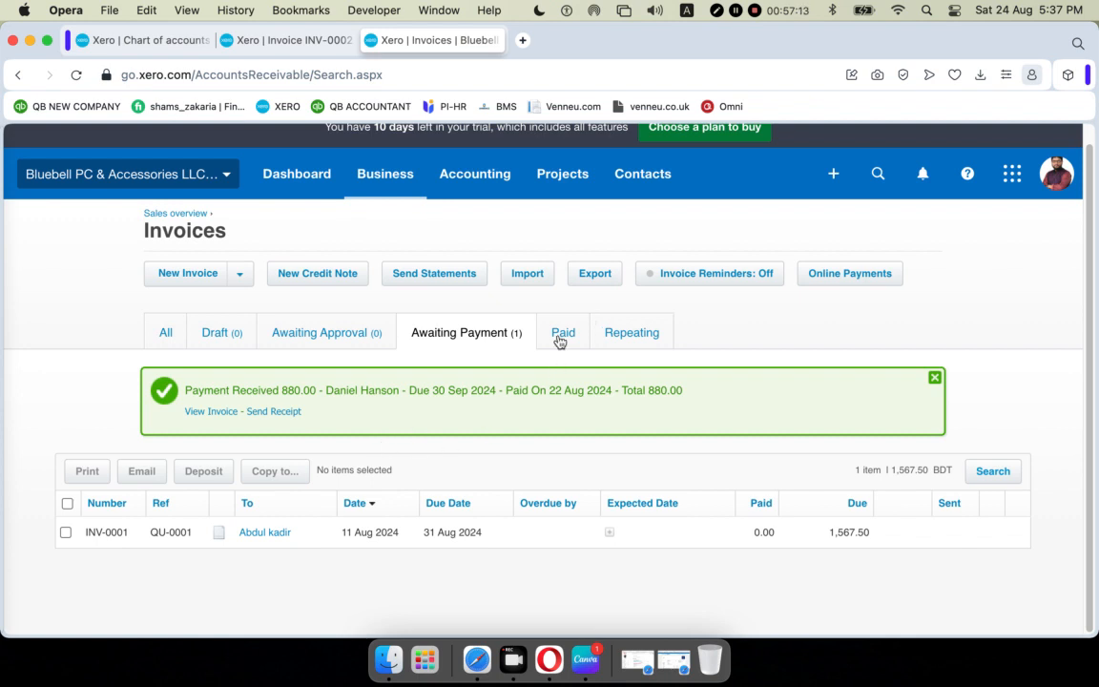
click(562, 332)
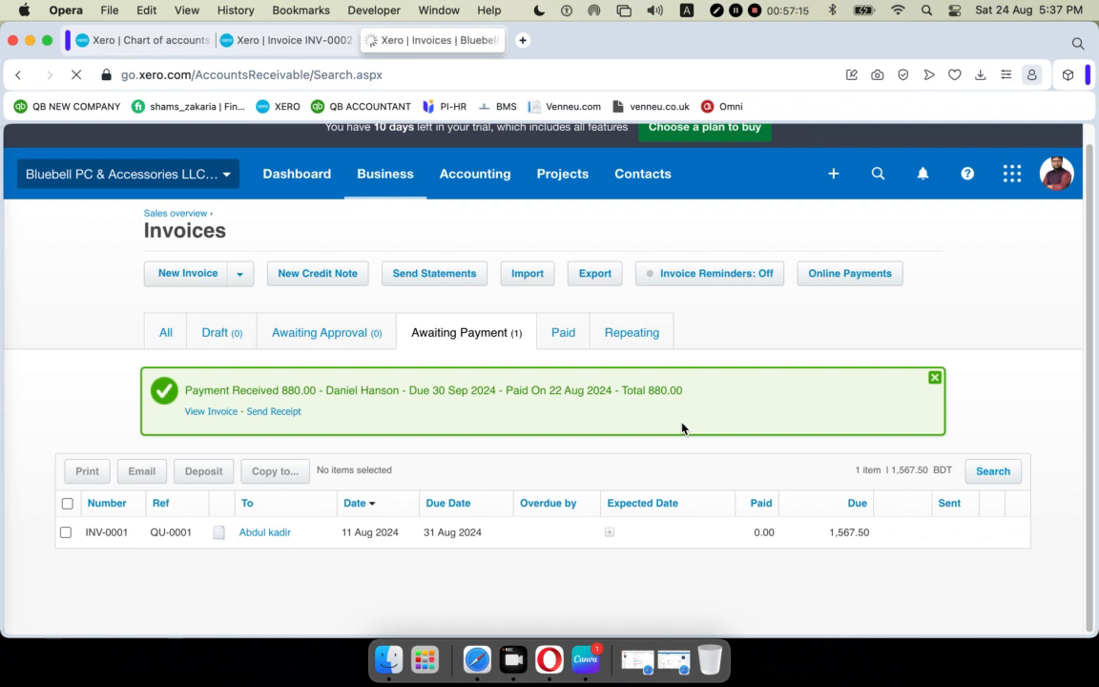